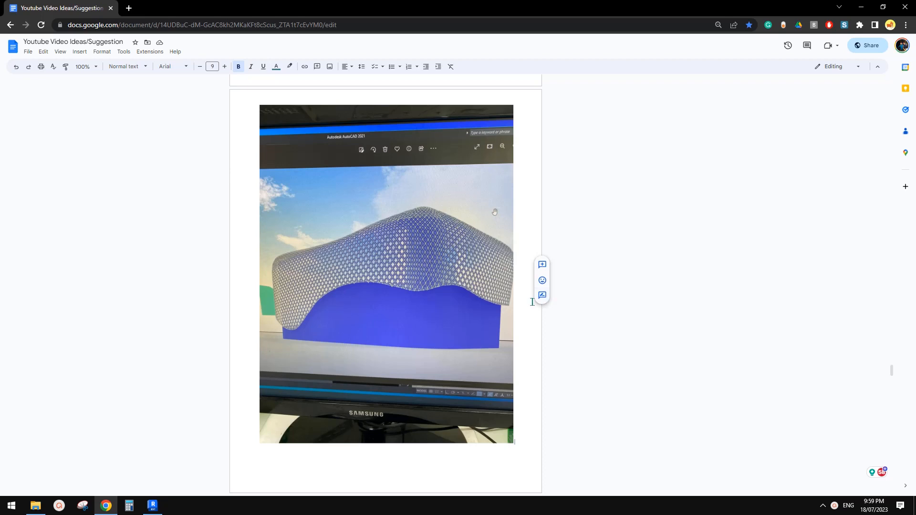
# Step: Study the reference photo of the wavy-edged patterned mass, then bring up Revit's Home screen
pyautogui.click(596, 278)
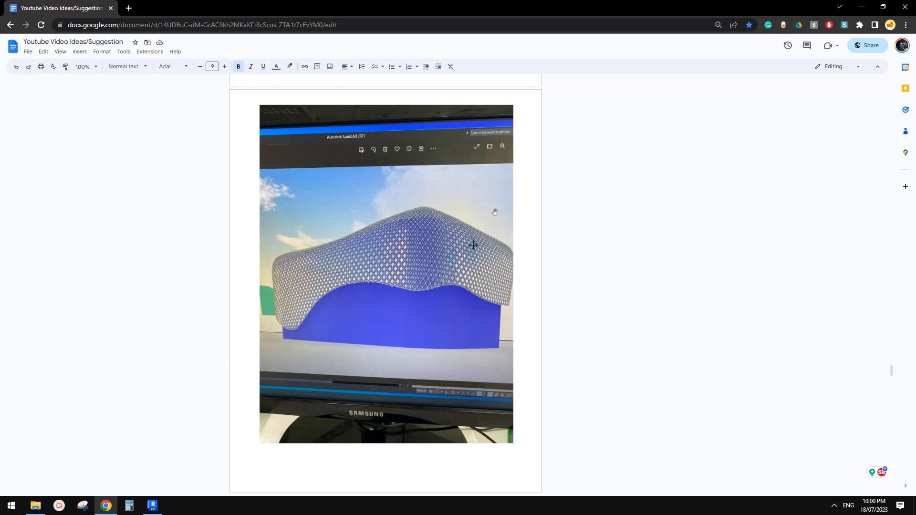
pyautogui.click(152, 505)
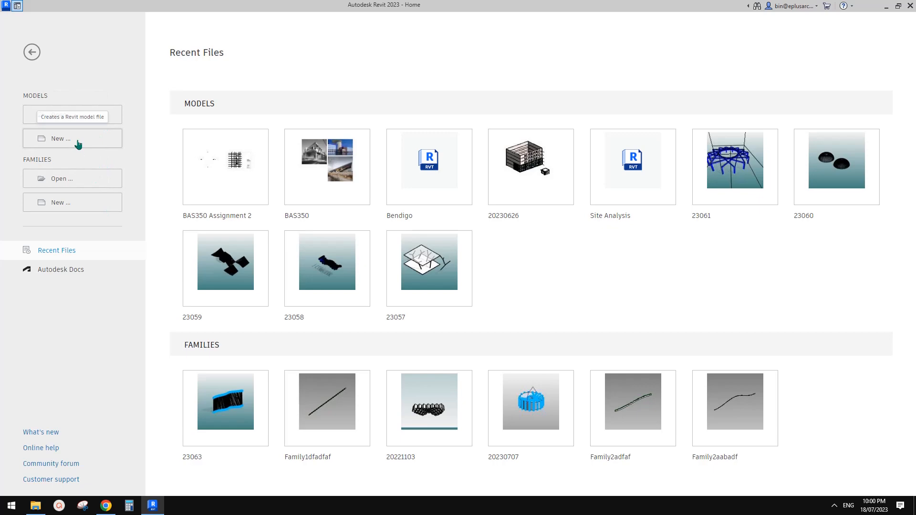
# Step: Create a new family from Conceptual Mass > Metric Mass.rft, then glance back at the reference image
pyautogui.click(78, 205)
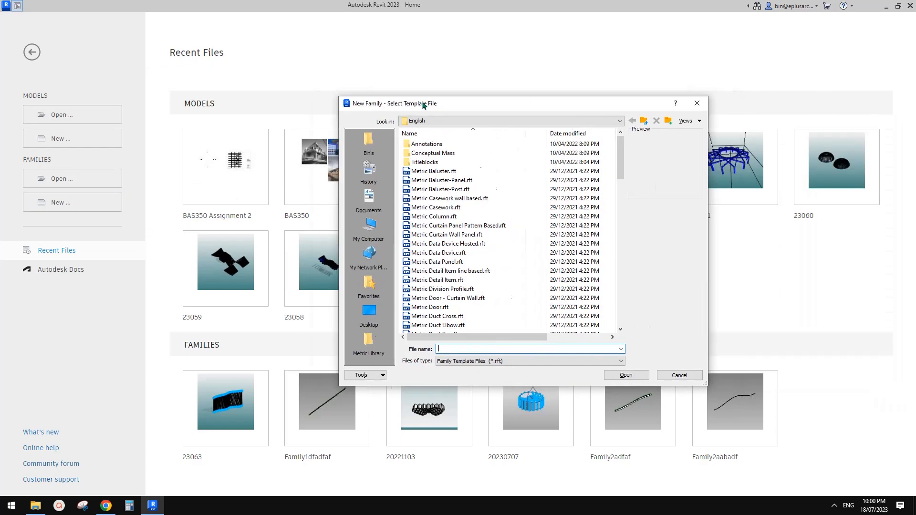
pyautogui.click(614, 96)
pyautogui.click(91, 203)
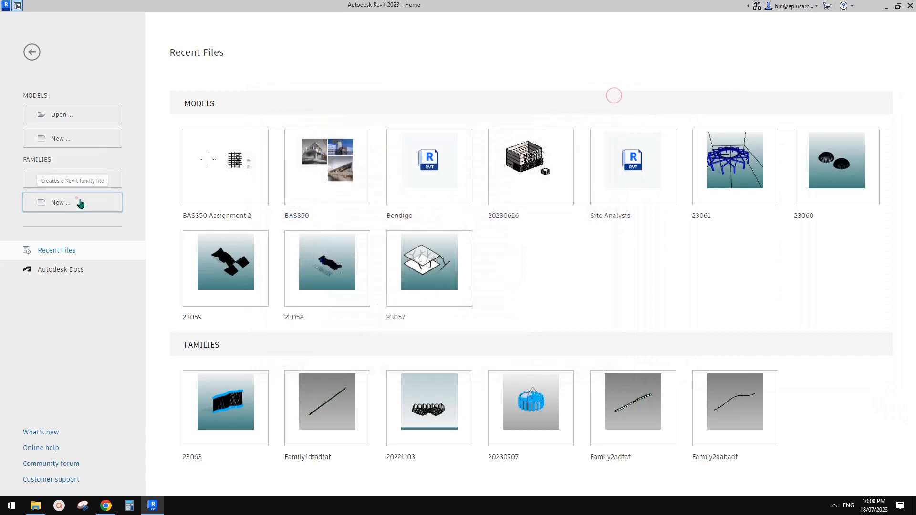
pyautogui.doubleClick(356, 151)
pyautogui.doubleClick(351, 139)
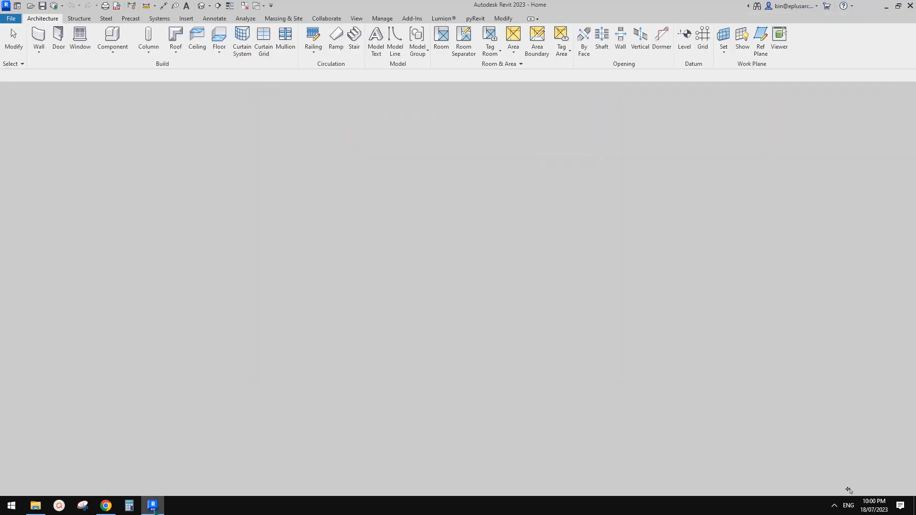
pyautogui.click(106, 506)
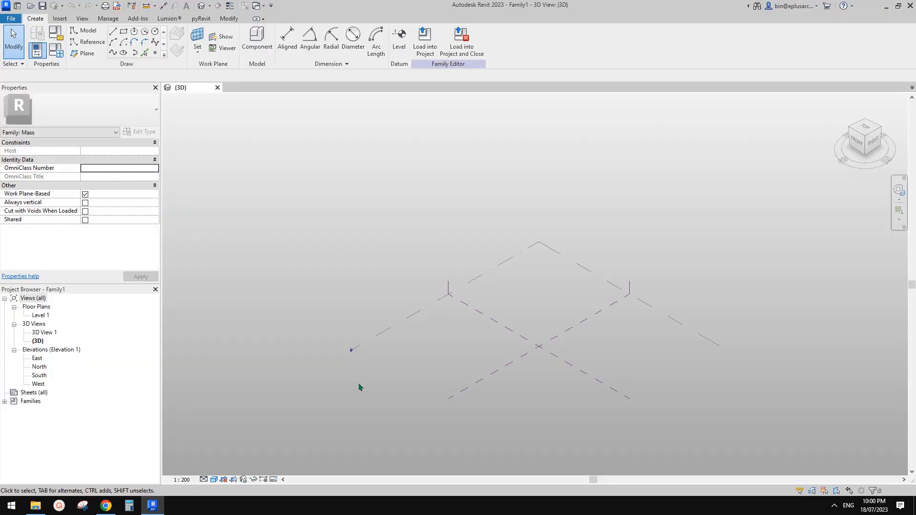
pyautogui.click(152, 505)
pyautogui.moveTo(554, 354)
pyautogui.keyDown('shift'); pyautogui.mouseDown(button='middle')
pyautogui.moveTo(503, 361)
pyautogui.moveTo(561, 355)
pyautogui.mouseUp(button='middle'); pyautogui.keyUp('shift')
pyautogui.moveTo(561, 355); pyautogui.dragTo(539, 350, button='middle')
pyautogui.click(107, 507)
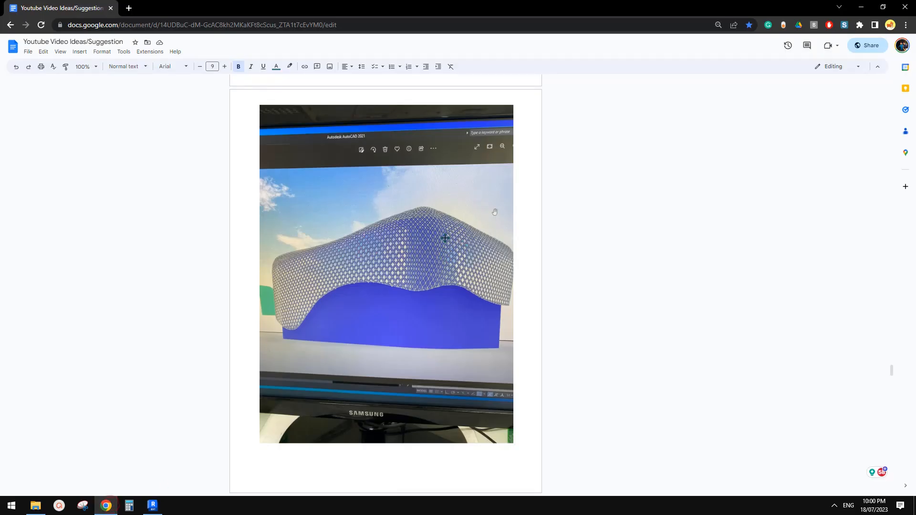
pyautogui.click(153, 506)
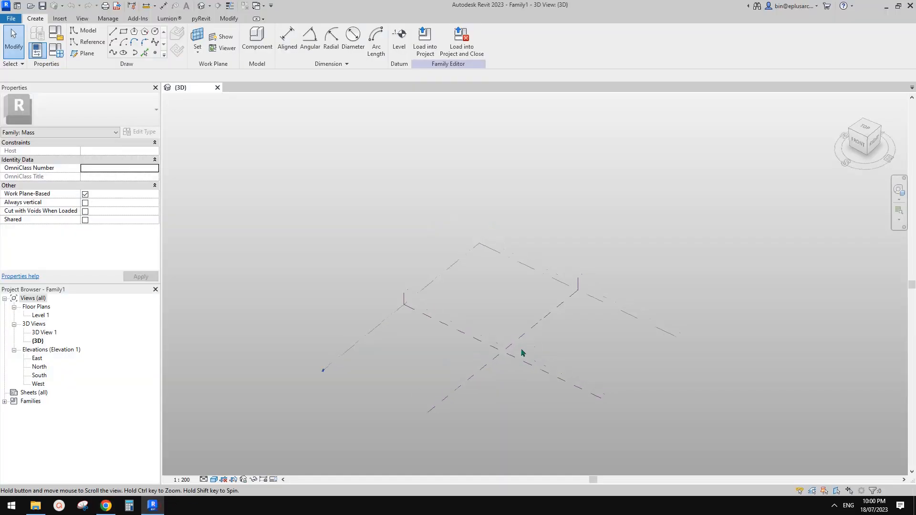
pyautogui.click(106, 505)
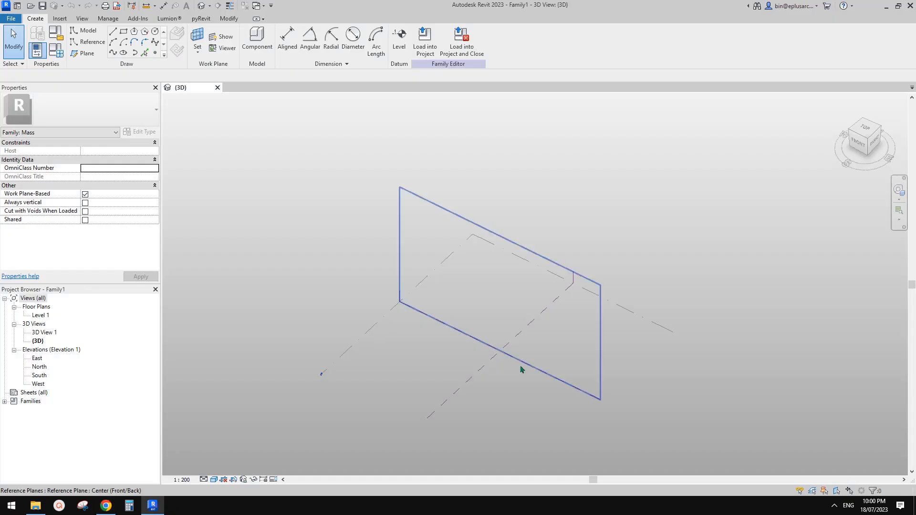
pyautogui.click(152, 505)
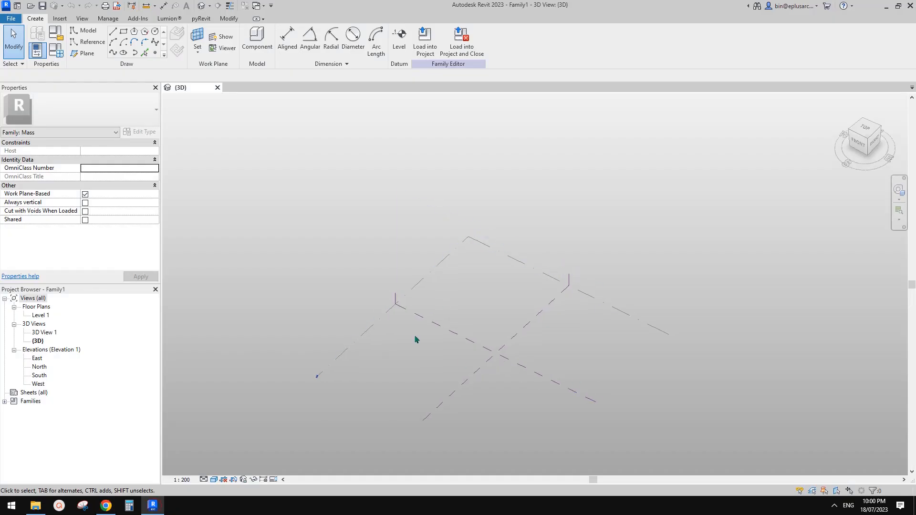
pyautogui.scroll(2, 500, 345)
pyautogui.click(108, 507)
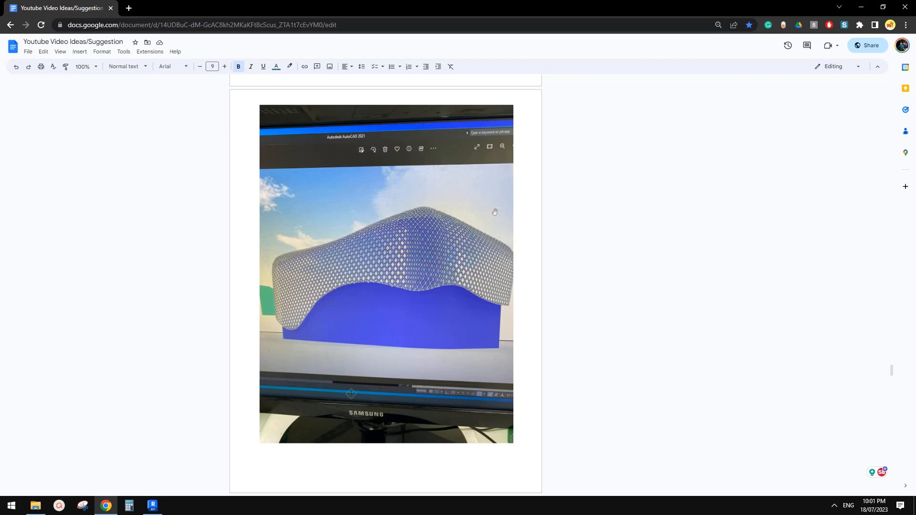
pyautogui.click(153, 505)
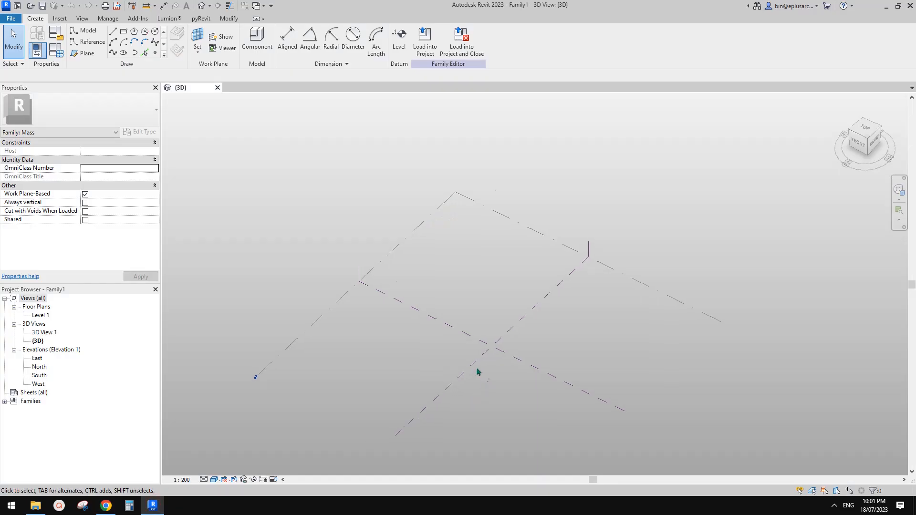
pyautogui.scroll(-1, 478, 372)
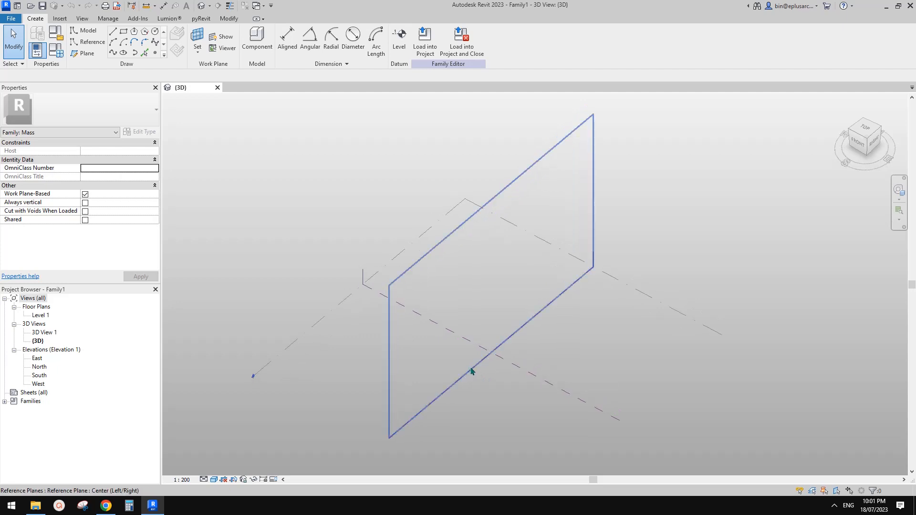
pyautogui.keyDown('shift'); pyautogui.moveTo(472, 373); pyautogui.dragTo(466, 379, button='middle'); pyautogui.keyUp('shift')
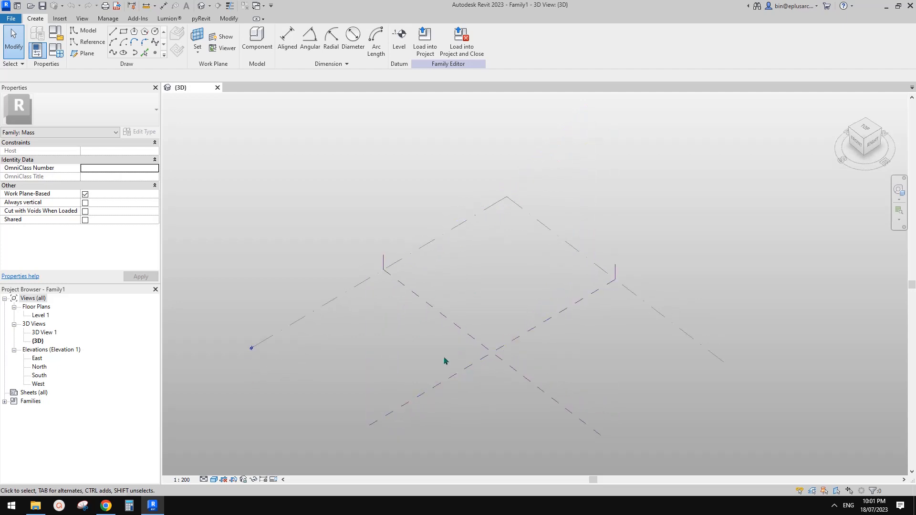
# Step: Place a reference-line rectangle on the level and frame it in the 3D view
pyautogui.click(86, 41)
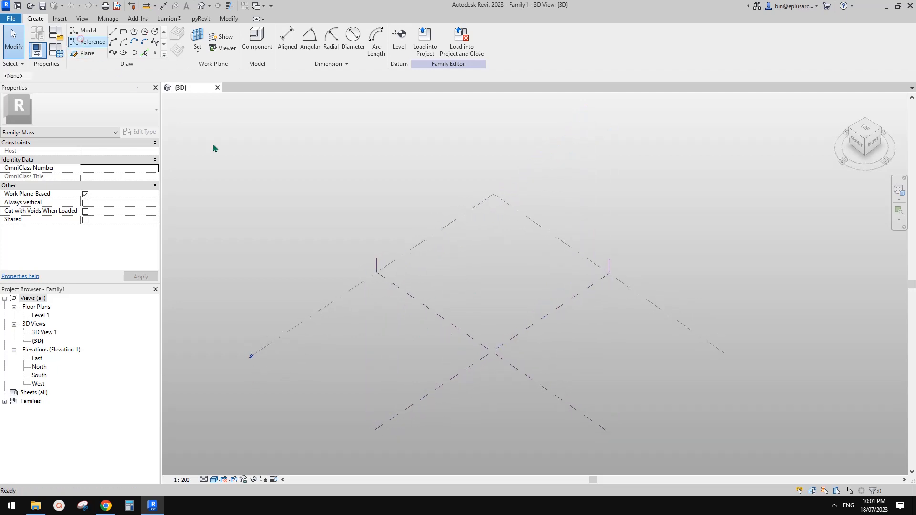
pyautogui.click(123, 31)
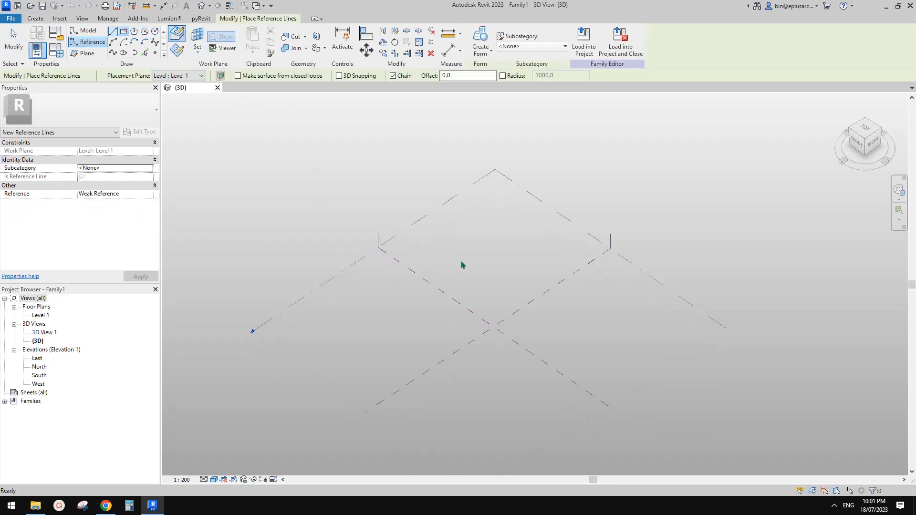
pyautogui.click(470, 269)
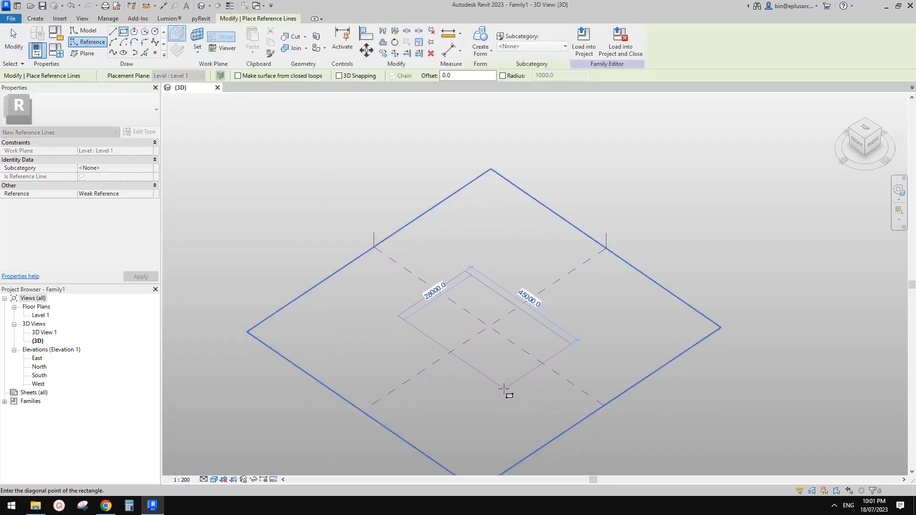
pyautogui.press('Escape')
pyautogui.scroll(2, 562, 366)
pyautogui.keyDown('shift'); pyautogui.moveTo(567, 371); pyautogui.dragTo(521, 378, button='middle'); pyautogui.keyUp('shift')
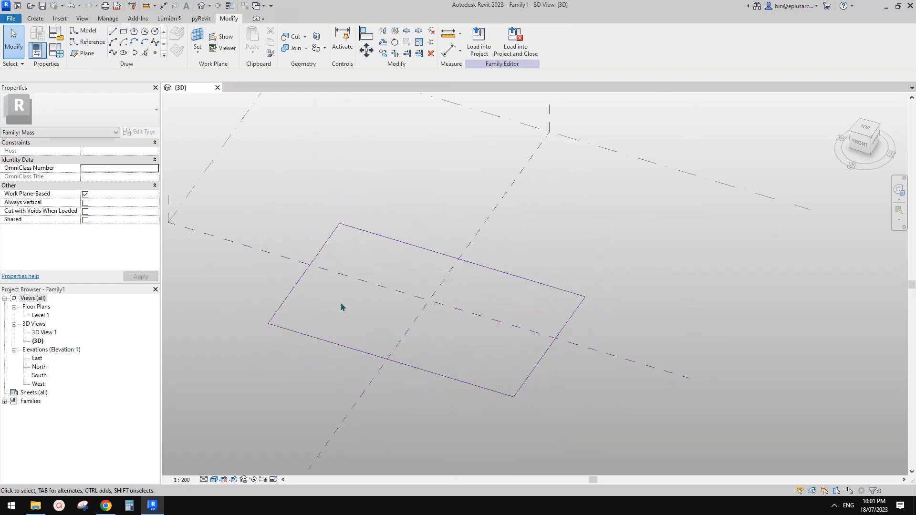
pyautogui.scroll(-1, 342, 304)
pyautogui.moveTo(483, 351); pyautogui.dragTo(466, 344, button='middle')
pyautogui.press('Tab')
pyautogui.keyDown('shift'); pyautogui.moveTo(512, 372); pyautogui.dragTo(553, 352, button='middle'); pyautogui.keyUp('shift')
pyautogui.press('Tab')
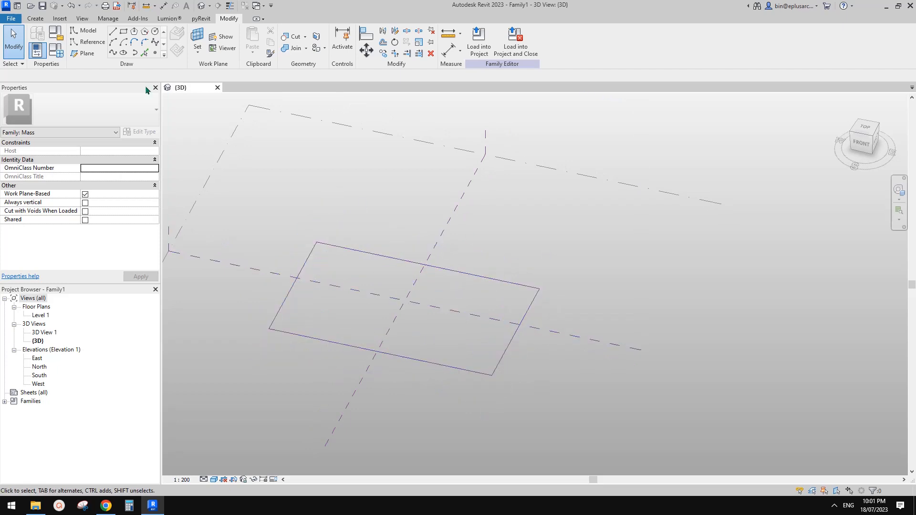
# Step: Place a reference point on the rectangle's right edge and slide it along the edge
pyautogui.click(155, 52)
pyautogui.scroll(1, 505, 310)
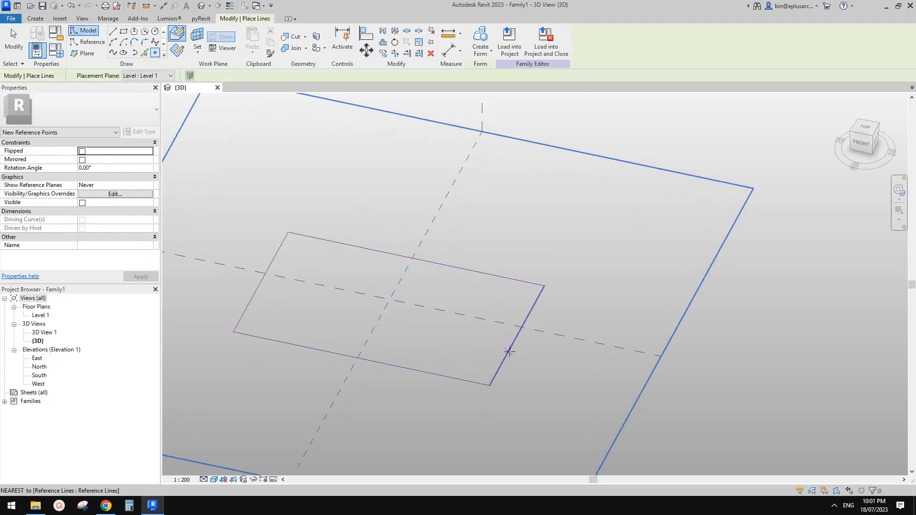
pyautogui.click(507, 352)
pyautogui.press('Escape')
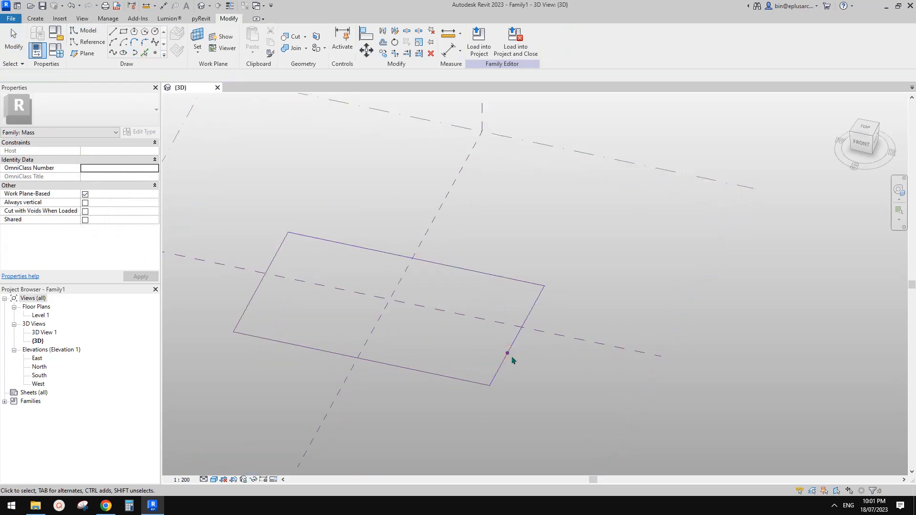
pyautogui.moveTo(508, 353); pyautogui.dragTo(514, 347)
pyautogui.keyDown('shift'); pyautogui.moveTo(530, 356); pyautogui.dragTo(554, 335, button='middle'); pyautogui.keyUp('shift')
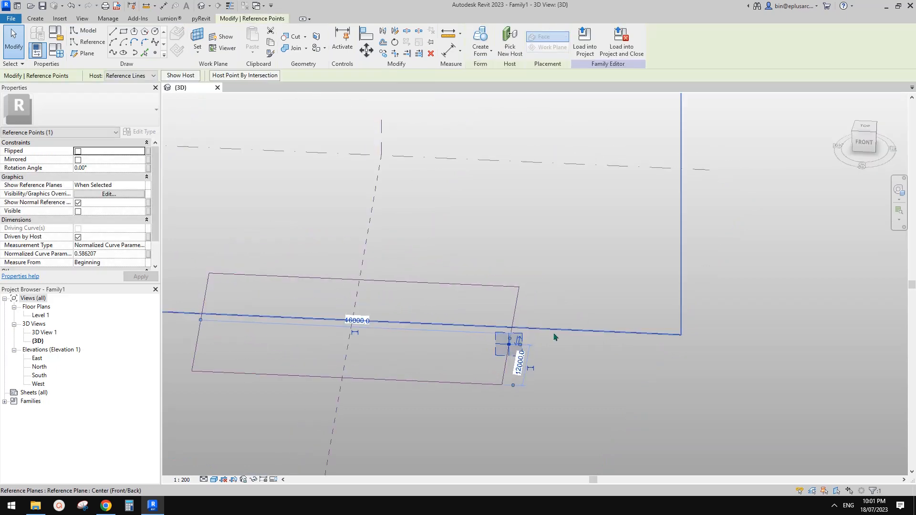
pyautogui.scroll(1, 549, 333)
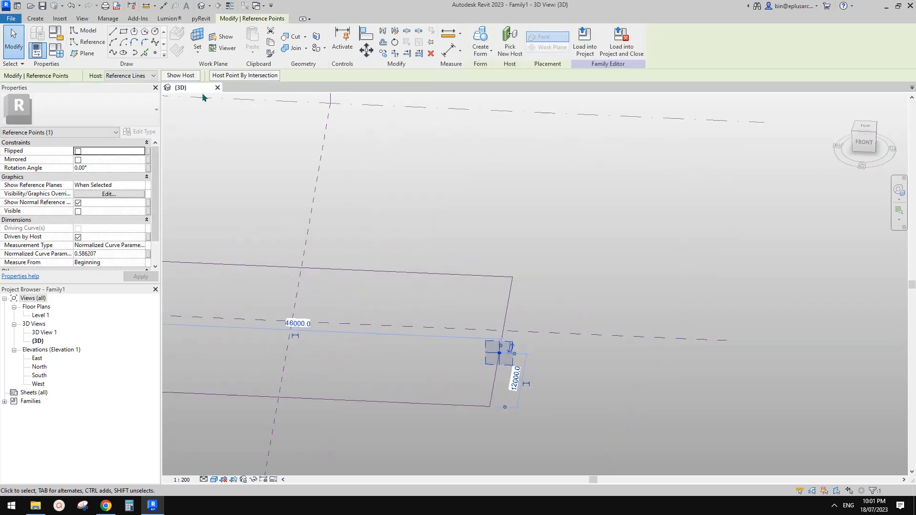
# Step: Set the reference point's plane as work plane and draw a profile line up from it
pyautogui.click(90, 44)
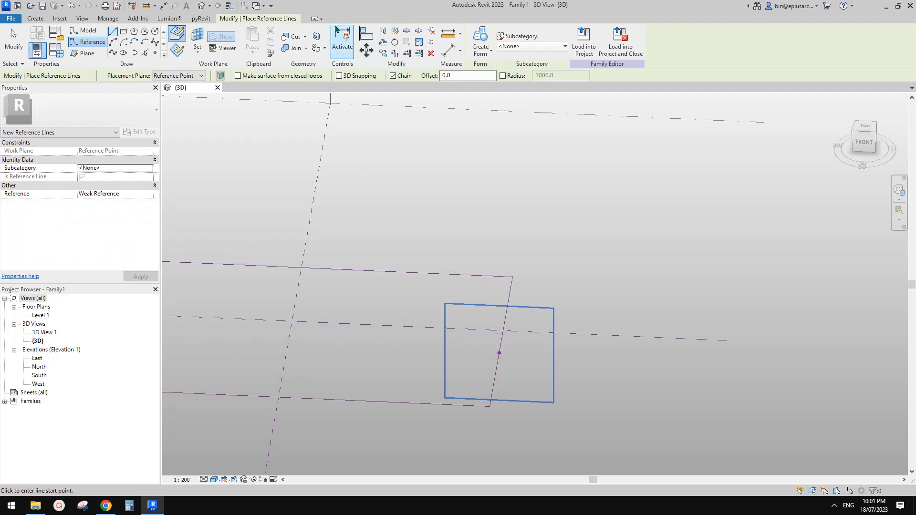
pyautogui.click(178, 51)
pyautogui.click(203, 32)
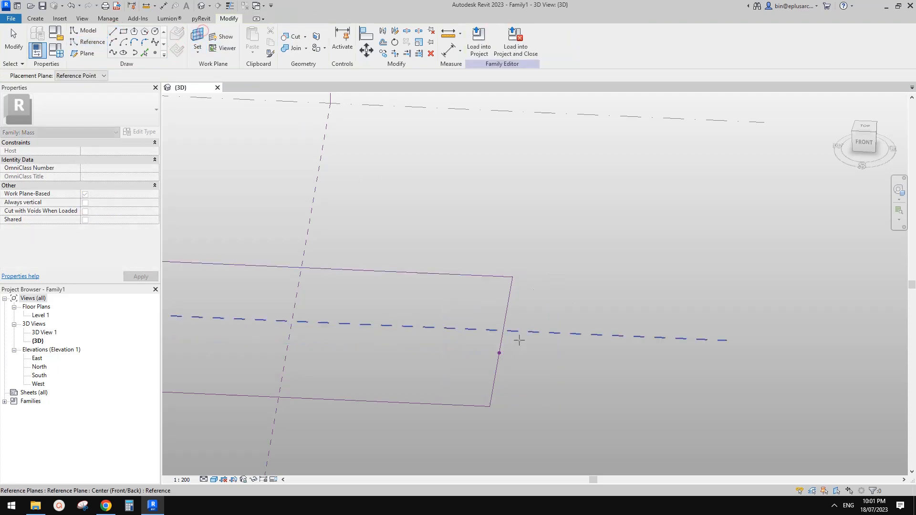
pyautogui.click(499, 353)
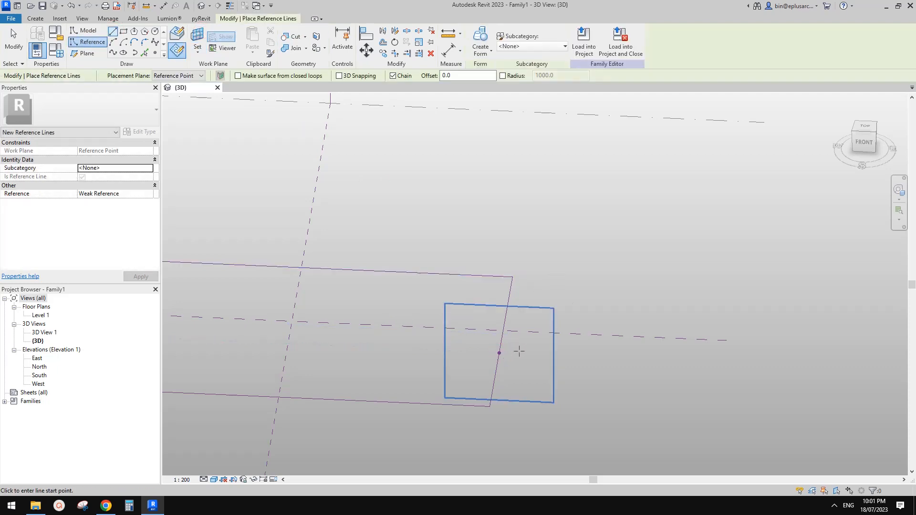
pyautogui.click(499, 354)
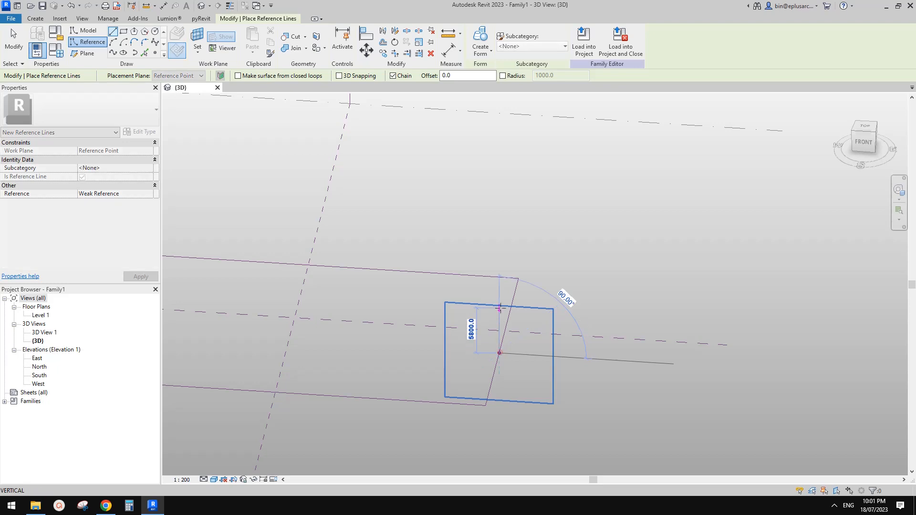
pyautogui.click(461, 293)
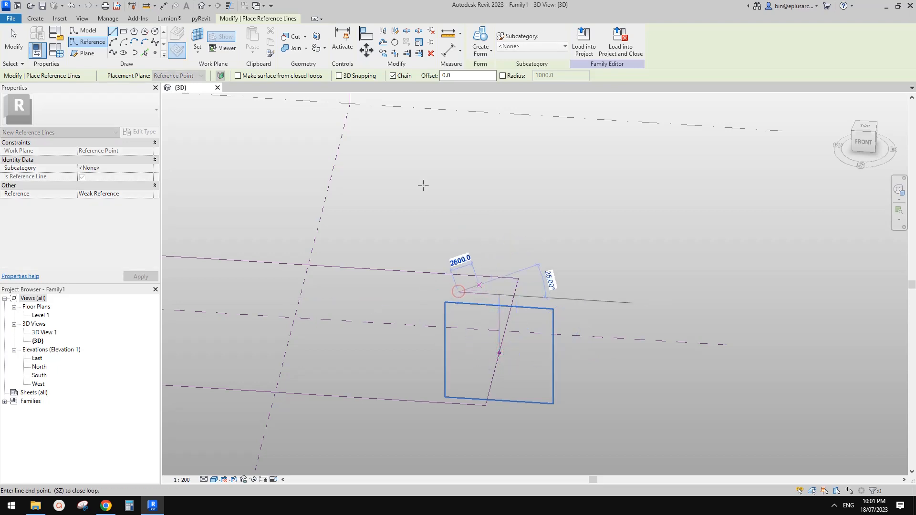
pyautogui.press('Escape')
# Step: Round the profile's top corner with a 2100 radius fillet arc
pyautogui.click(145, 42)
pyautogui.scroll(3, 495, 294)
pyautogui.click(485, 293)
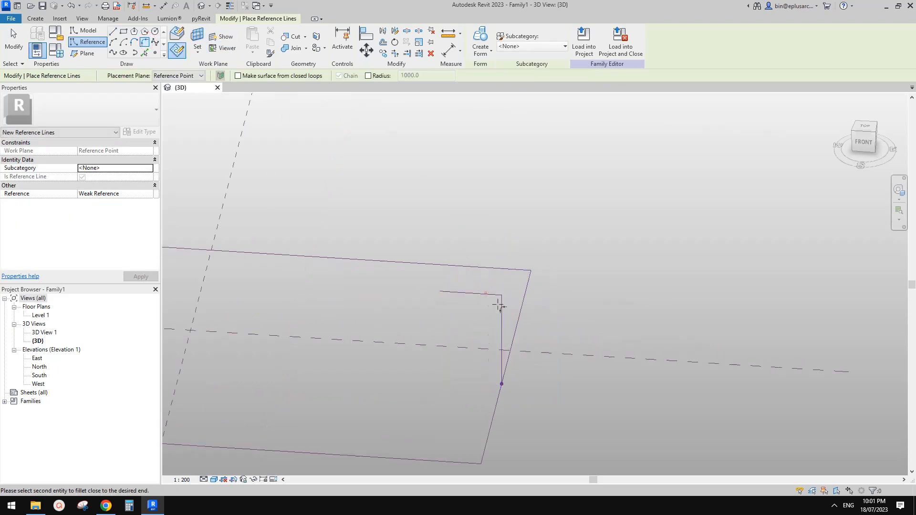
pyautogui.click(500, 307)
pyautogui.click(513, 324)
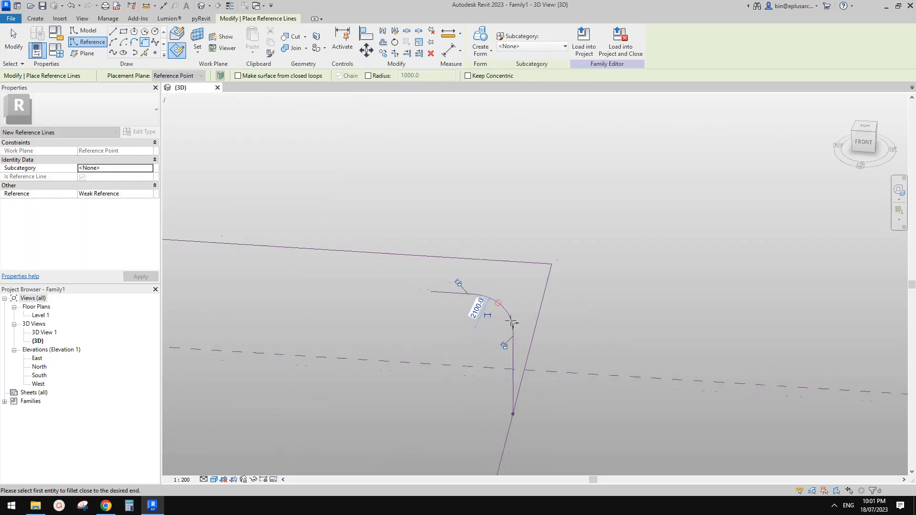
pyautogui.keyDown('shift'); pyautogui.moveTo(513, 323); pyautogui.dragTo(597, 303, button='middle'); pyautogui.keyUp('shift')
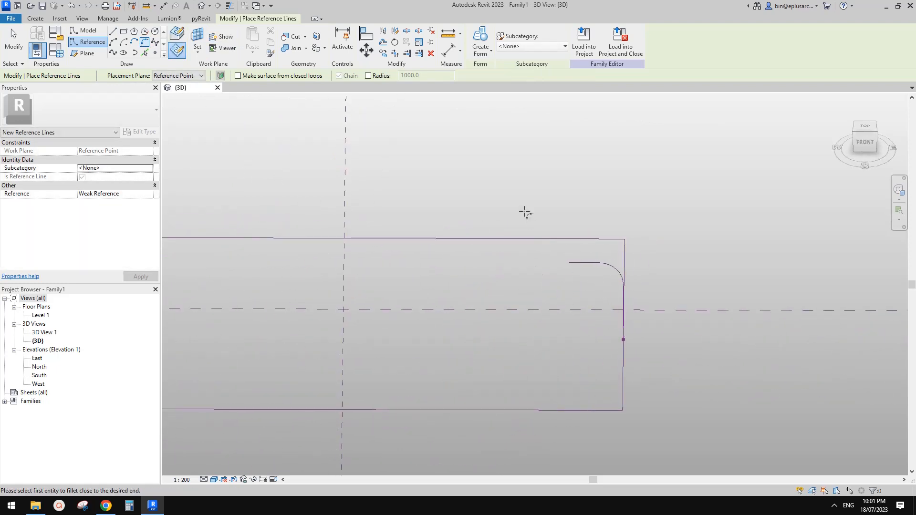
# Step: Close the profile with straight bottom and side lines up to the fillet's end
pyautogui.click(112, 31)
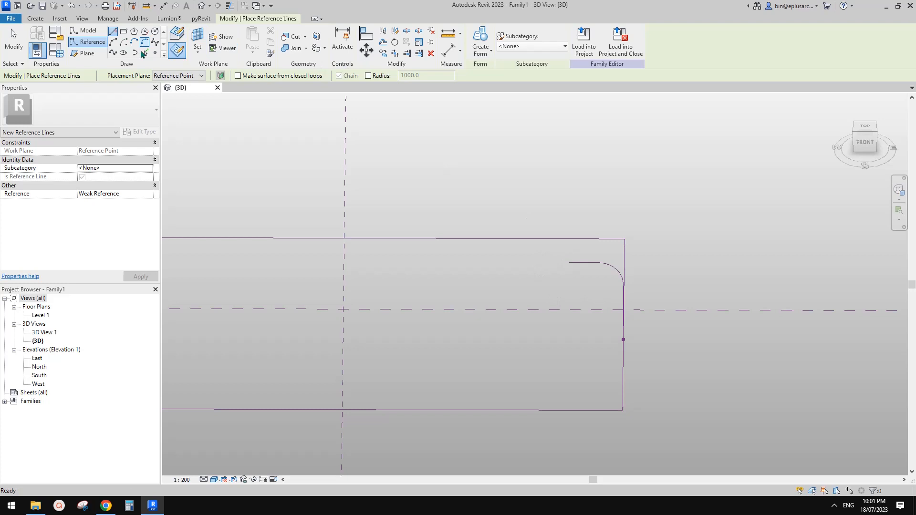
pyautogui.click(623, 340)
pyautogui.click(569, 339)
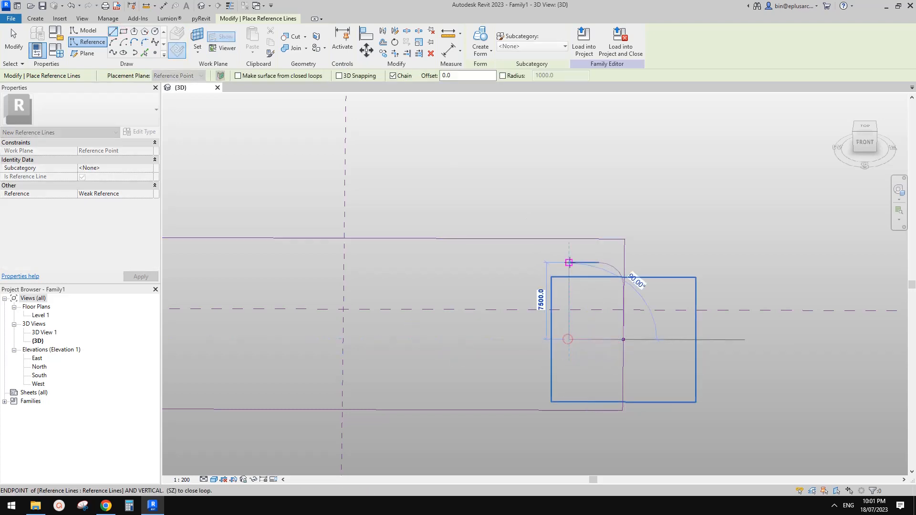
pyautogui.click(569, 263)
pyautogui.press('Escape')
pyautogui.press('Escape')
pyautogui.keyDown('shift'); pyautogui.moveTo(625, 313); pyautogui.dragTo(635, 283, button='middle'); pyautogui.keyUp('shift')
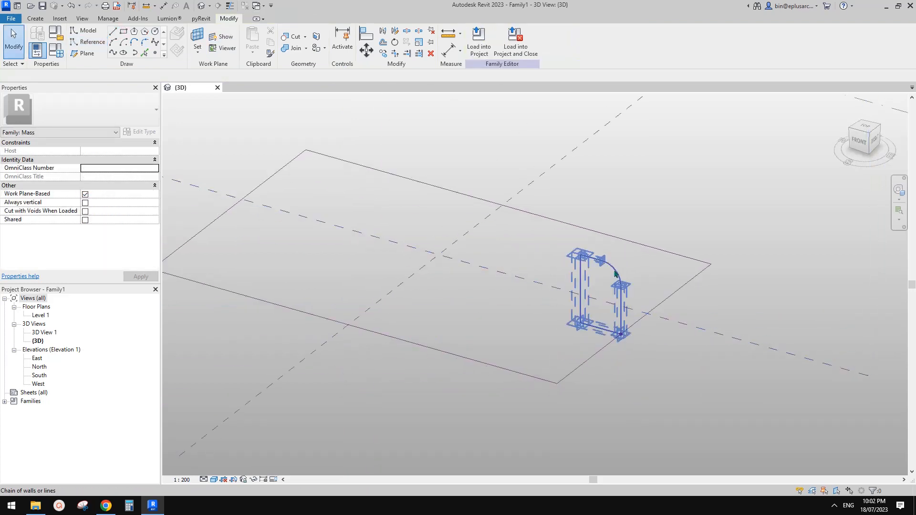
pyautogui.press('Tab')
pyautogui.keyDown('ctrl'); pyautogui.click(673, 292); pyautogui.keyUp('ctrl')
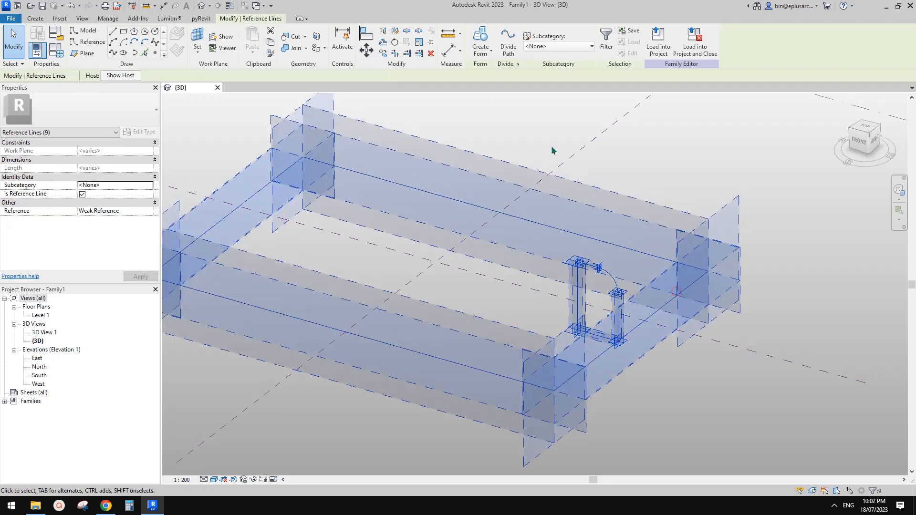
pyautogui.click(480, 36)
pyautogui.keyDown('shift'); pyautogui.moveTo(584, 256); pyautogui.dragTo(638, 321, button='middle'); pyautogui.keyUp('shift')
pyautogui.scroll(2, 637, 342)
pyautogui.scroll(-1, 691, 329)
pyautogui.scroll(3, 700, 278)
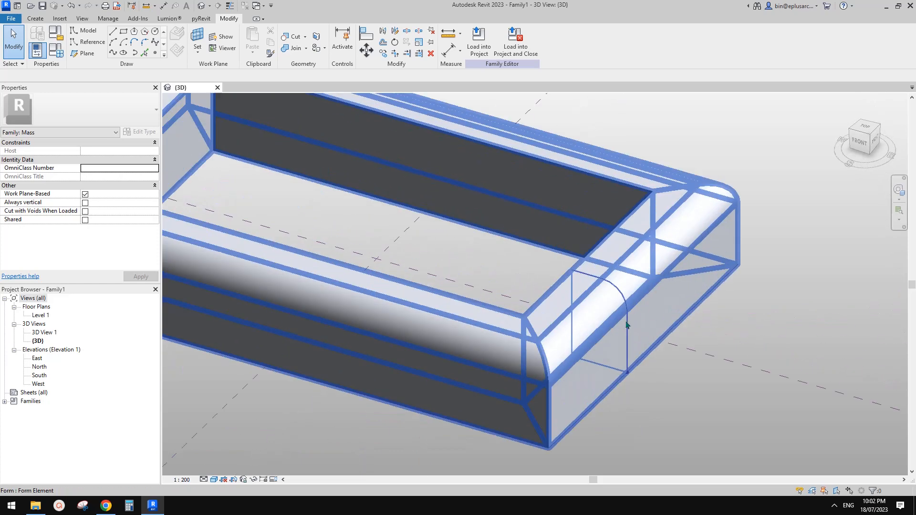
pyautogui.click(614, 357)
pyautogui.keyDown('shift'); pyautogui.moveTo(611, 353); pyautogui.dragTo(611, 250, button='middle'); pyautogui.keyUp('shift')
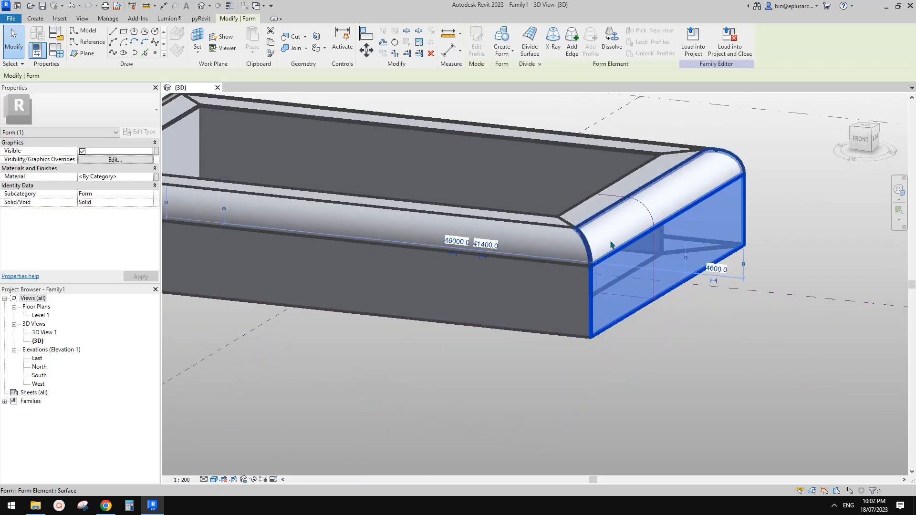
pyautogui.press('Tab')
pyautogui.press('Tab')
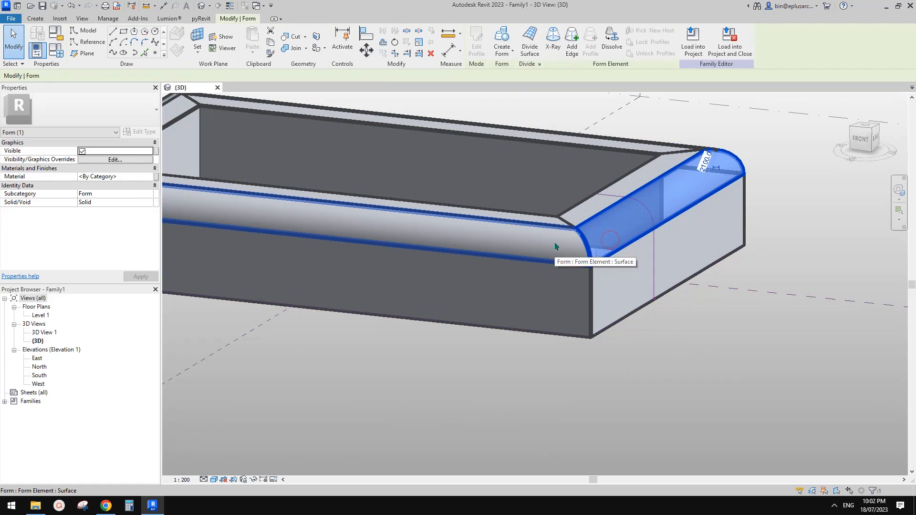
pyautogui.scroll(-2, 617, 302)
pyautogui.press('Escape')
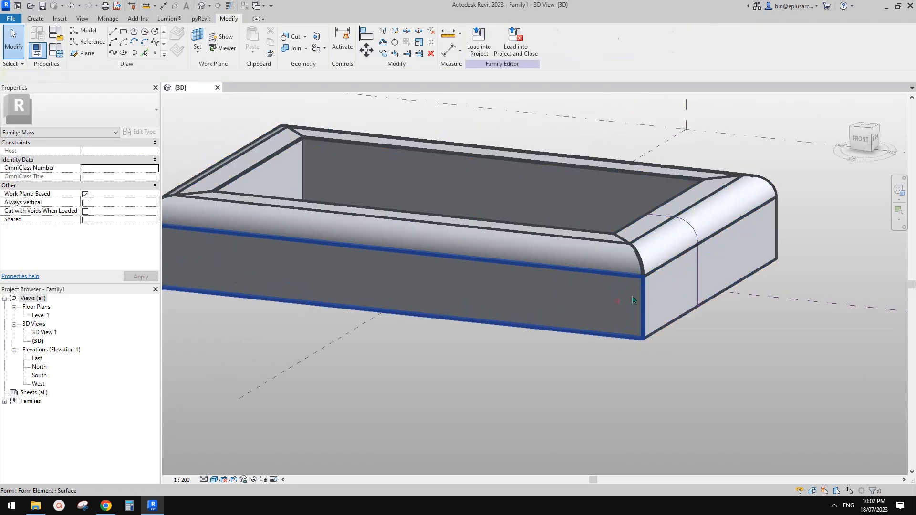
pyautogui.click(633, 300)
pyautogui.keyDown('shift'); pyautogui.moveTo(633, 300); pyautogui.dragTo(632, 306, button='middle'); pyautogui.keyUp('shift')
pyautogui.click(257, 418)
pyautogui.scroll(-2, 257, 419)
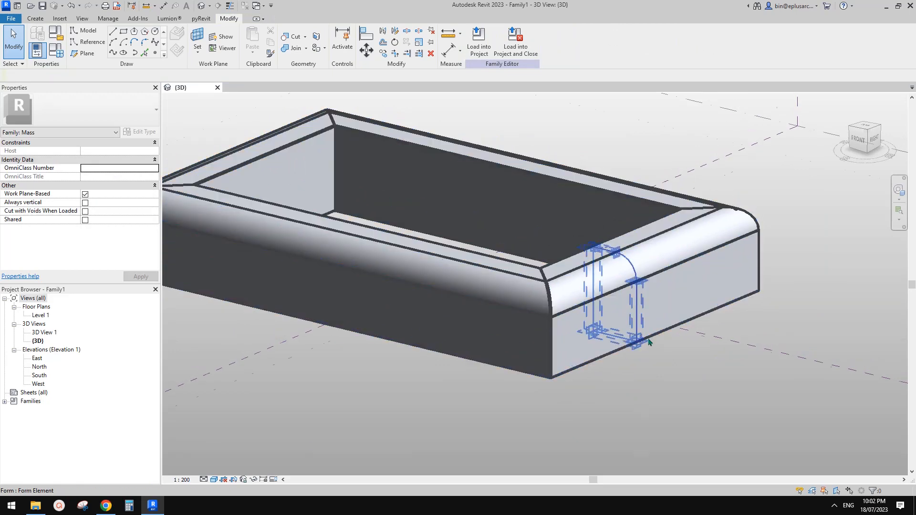
pyautogui.keyDown('shift'); pyautogui.moveTo(649, 342); pyautogui.dragTo(640, 364, button='middle'); pyautogui.keyUp('shift')
pyautogui.hotkey('ctrl', 'z')
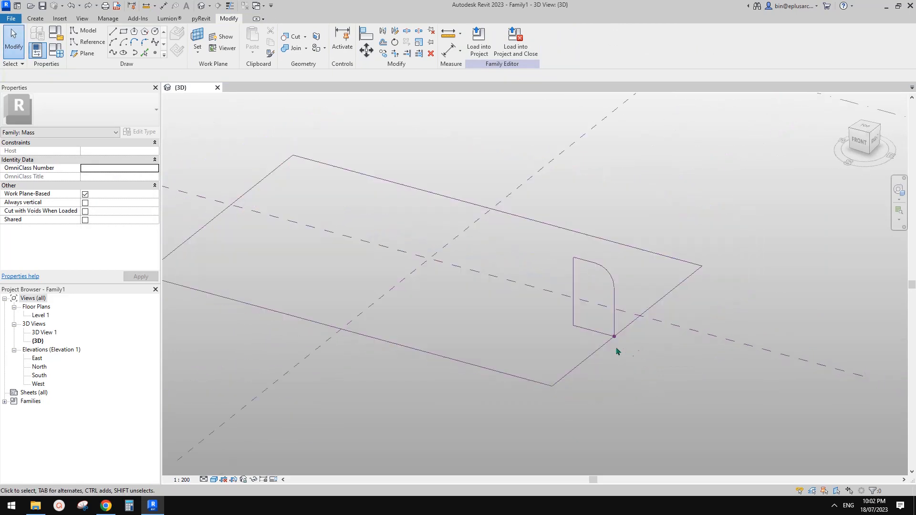
pyautogui.scroll(2, 611, 341)
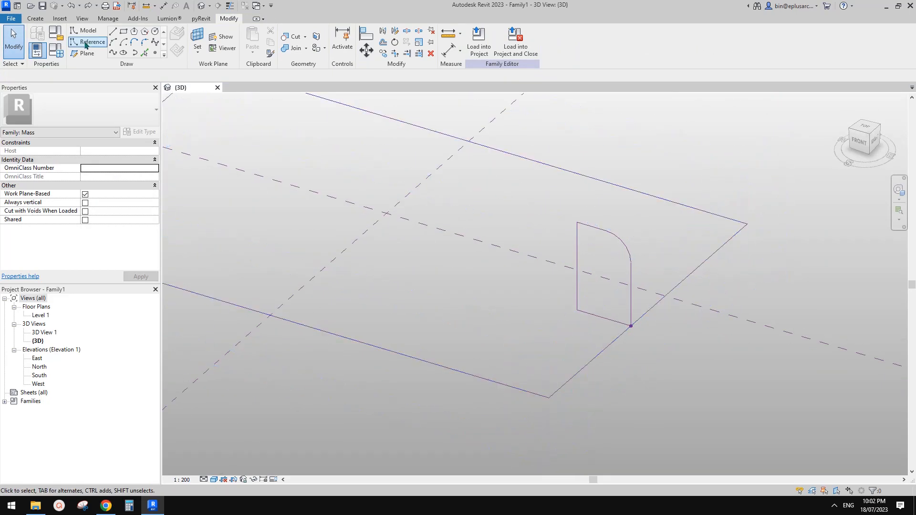
pyautogui.click(144, 42)
pyautogui.moveTo(604, 356); pyautogui.dragTo(599, 360, button='middle')
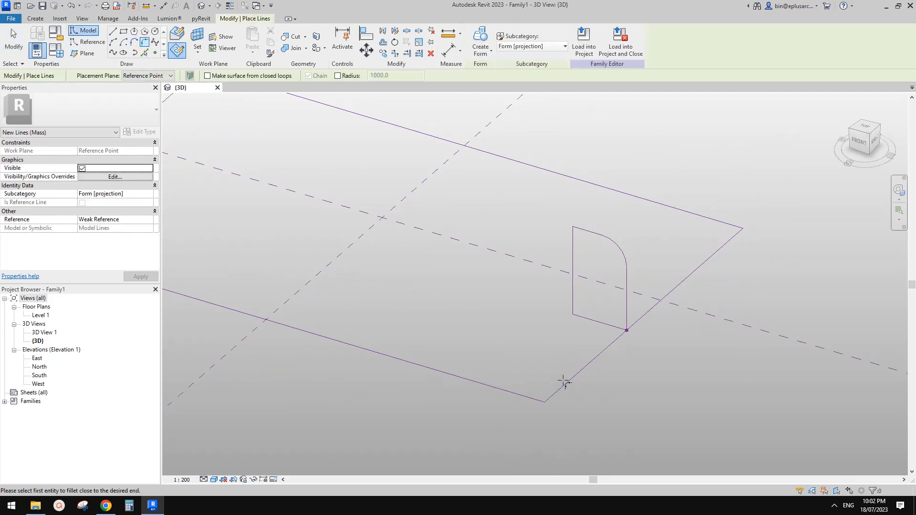
# Step: Enter a fixed 4600 fillet radius, then back out of the model-line fillet and work-plane pick
pyautogui.press('Escape')
pyautogui.press('Escape')
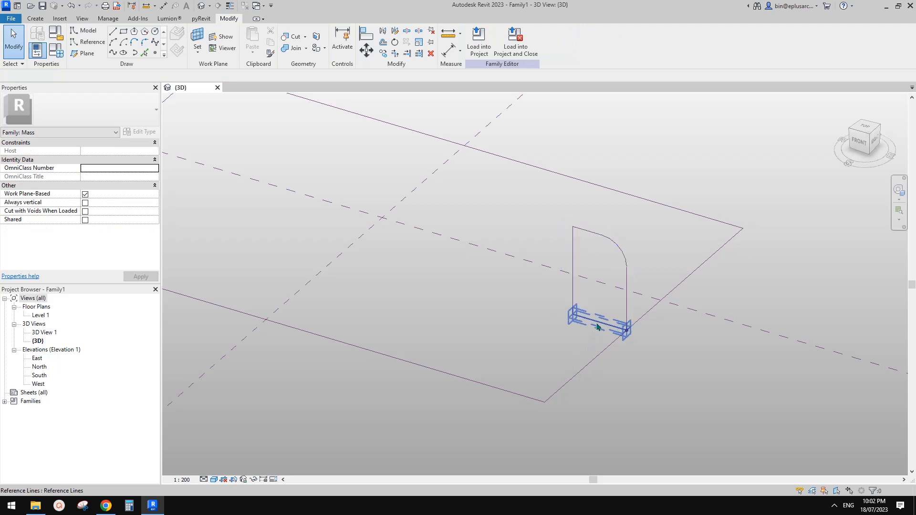
pyautogui.click(599, 323)
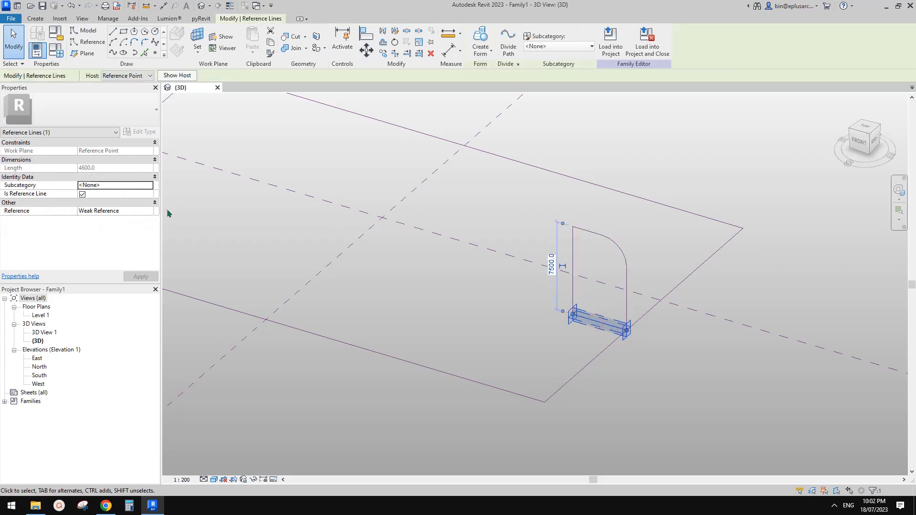
pyautogui.press('Return')
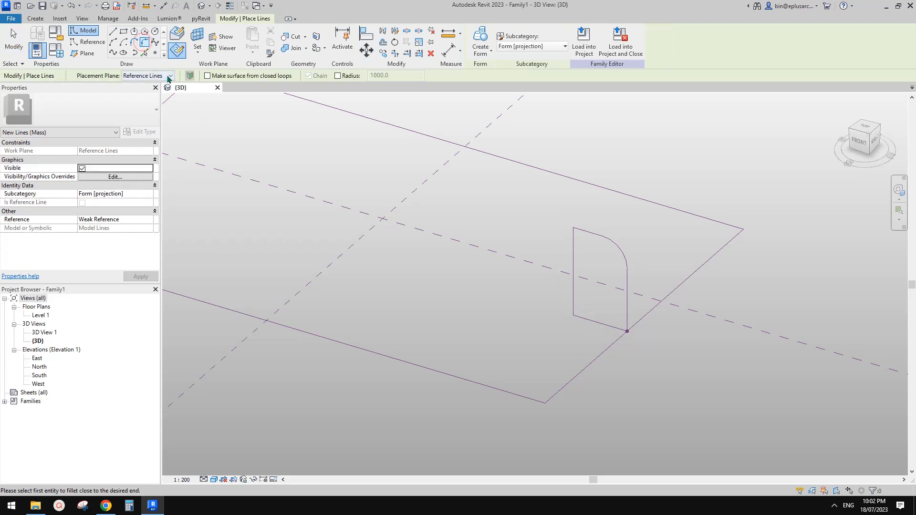
pyautogui.click(338, 75)
pyautogui.write('46')
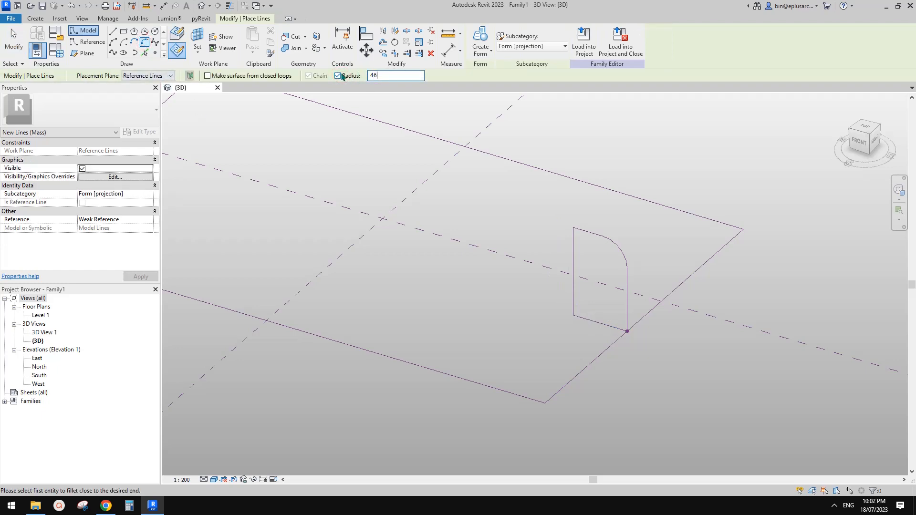
pyautogui.write('00')
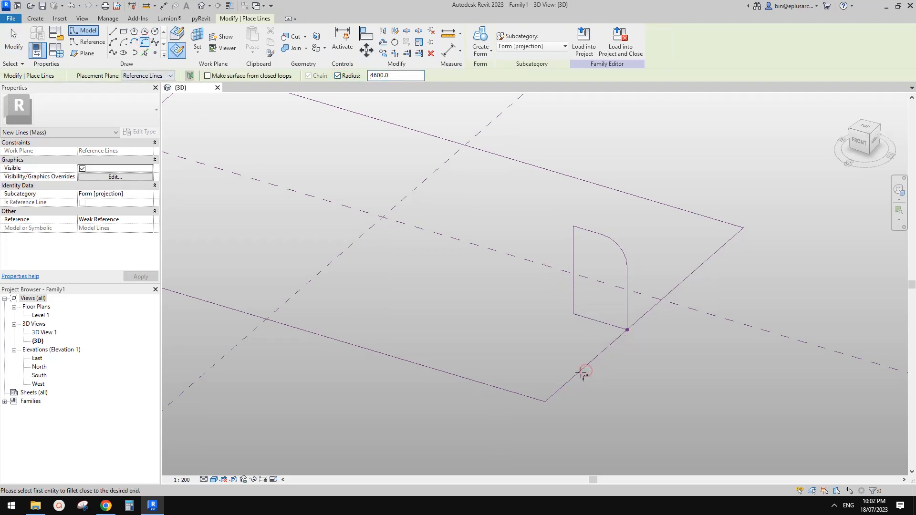
pyautogui.press('Escape')
pyautogui.press('Escape')
pyautogui.scroll(-1, 579, 329)
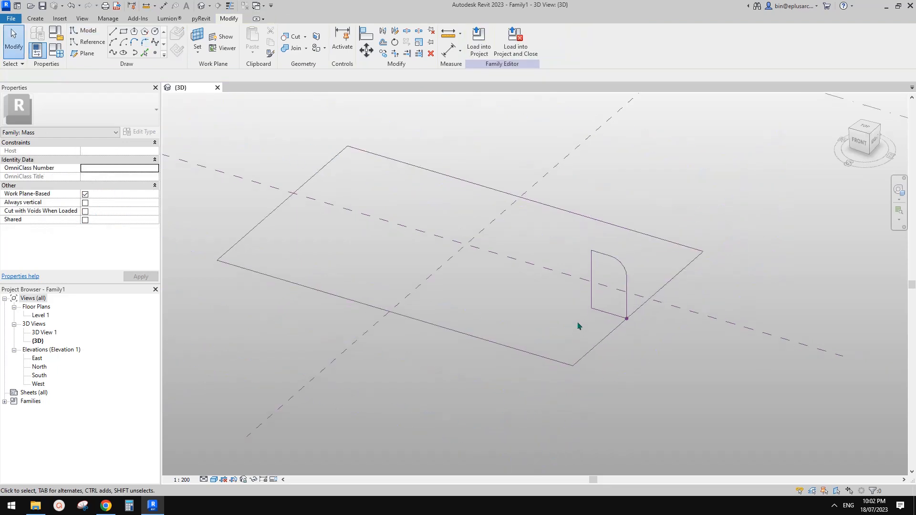
pyautogui.click(197, 38)
pyautogui.scroll(-2, 687, 238)
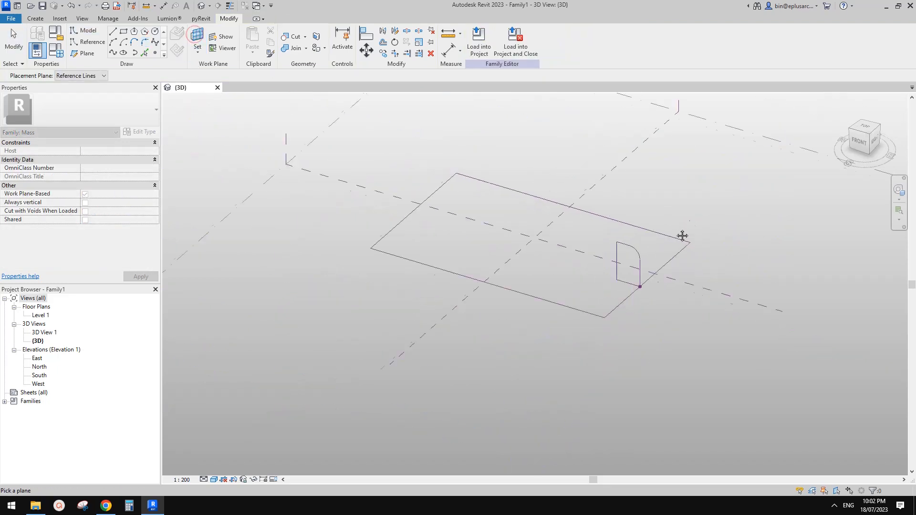
pyautogui.click(751, 149)
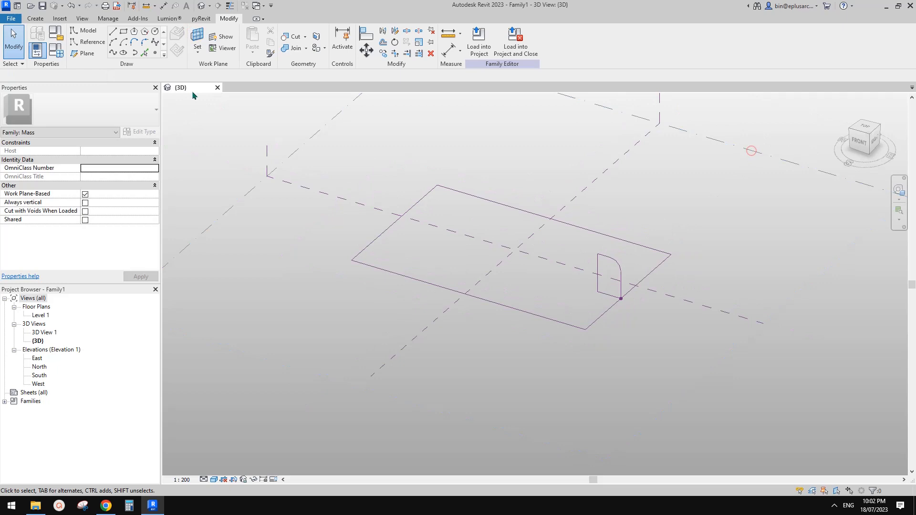
# Step: Use reference-line fillet arcs at fixed 4600 radius to round the front-right corner
pyautogui.click(87, 42)
pyautogui.click(145, 42)
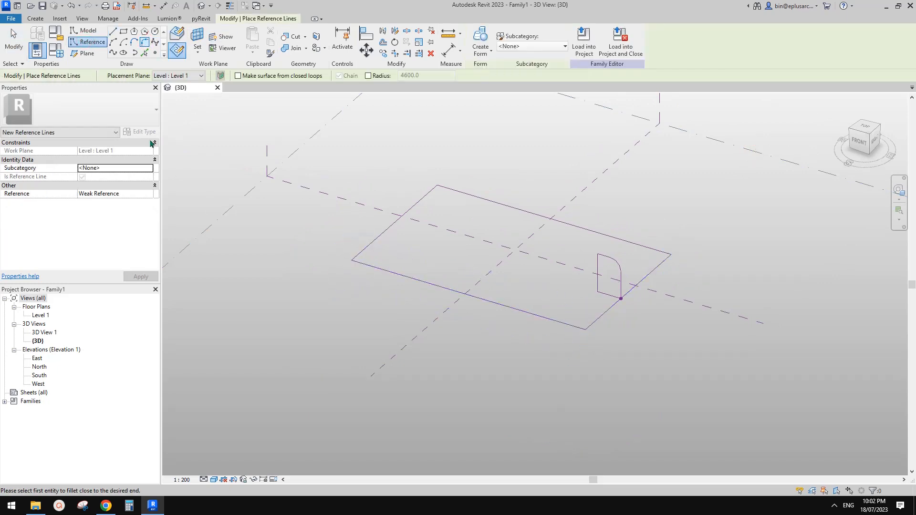
pyautogui.click(381, 78)
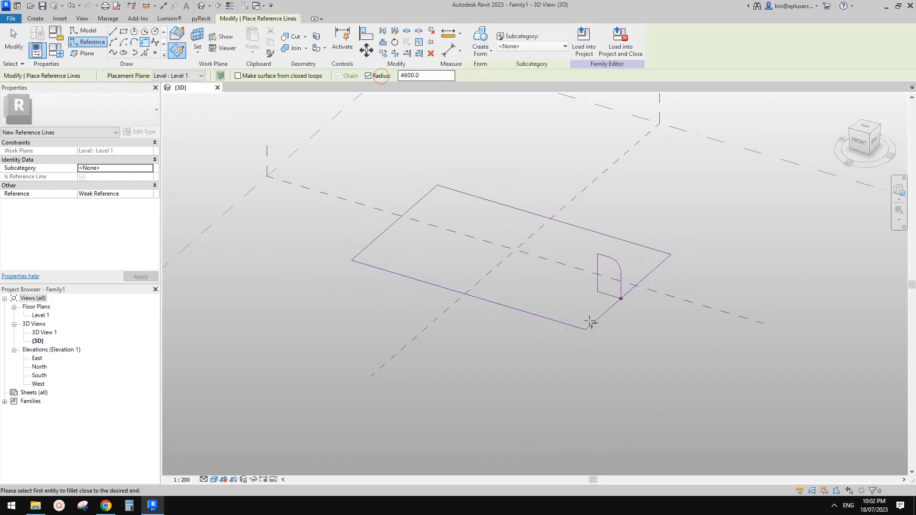
pyautogui.click(575, 327)
pyautogui.click(595, 321)
pyautogui.scroll(1, 637, 274)
pyautogui.moveTo(637, 274); pyautogui.dragTo(634, 286, button='middle')
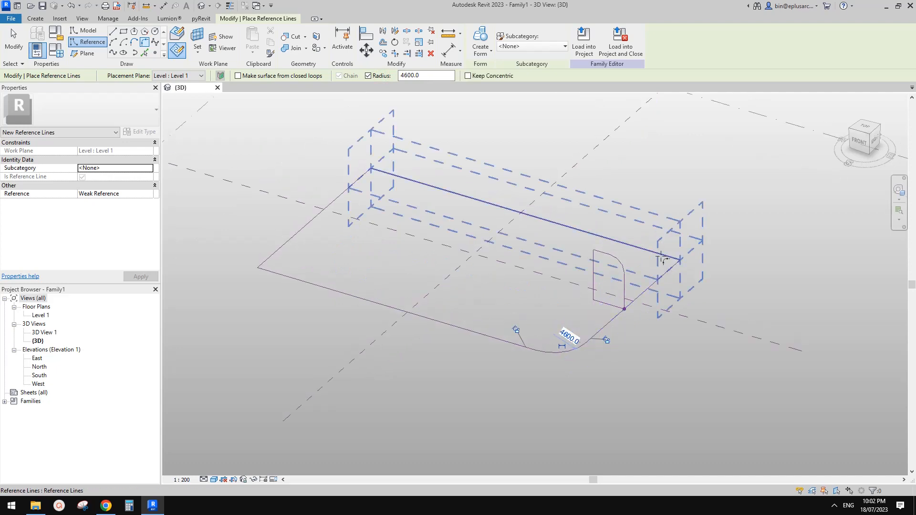
# Step: Round the back-right, back-left and front-left corners at 4600 radius
pyautogui.click(656, 252)
pyautogui.click(669, 270)
pyautogui.click(457, 210)
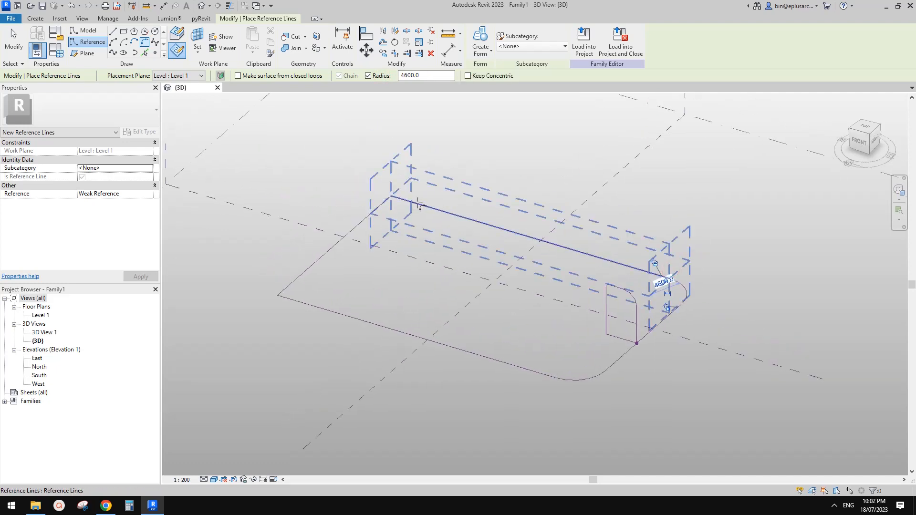
pyautogui.click(309, 269)
pyautogui.click(318, 306)
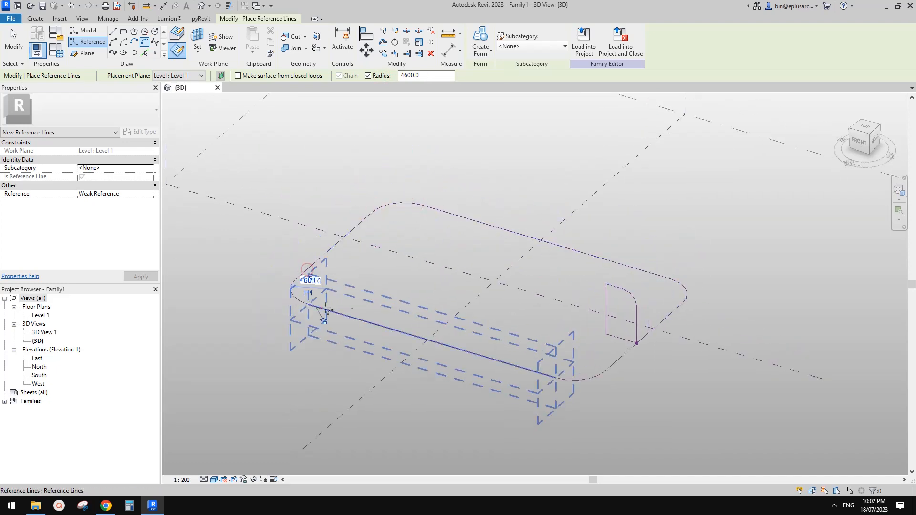
pyautogui.click(304, 272)
pyautogui.press('Escape')
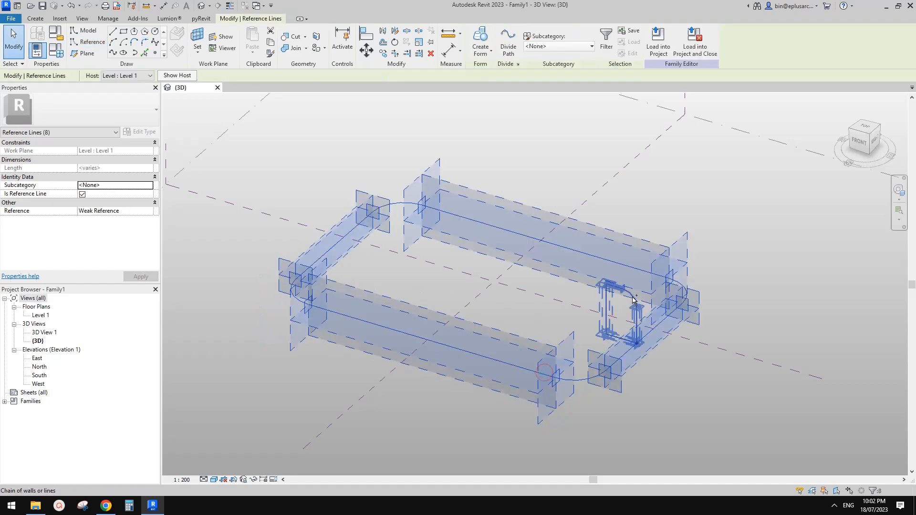
# Step: Attempt Create Form, dismiss the self-intersecting geometry error and clear the selection
pyautogui.keyDown('ctrl'); pyautogui.click(631, 311); pyautogui.keyUp('ctrl')
pyautogui.click(482, 37)
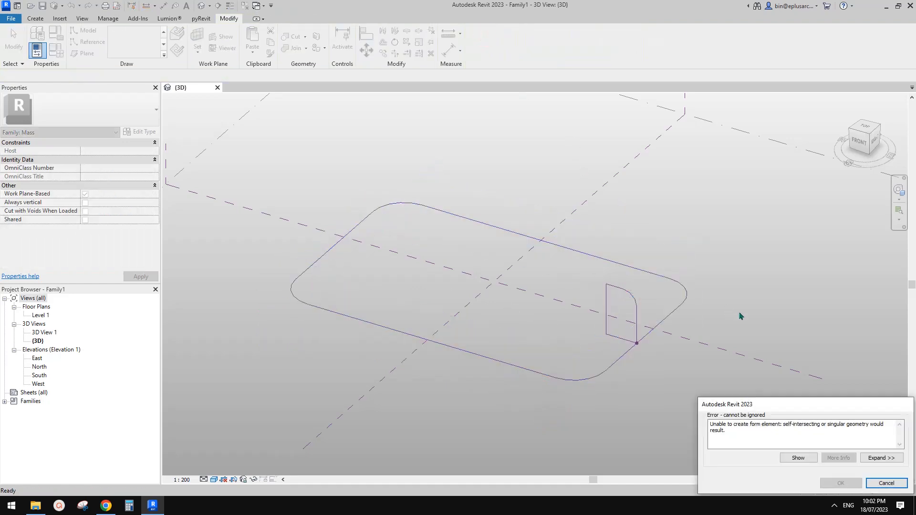
pyautogui.click(873, 486)
pyautogui.scroll(2, 580, 388)
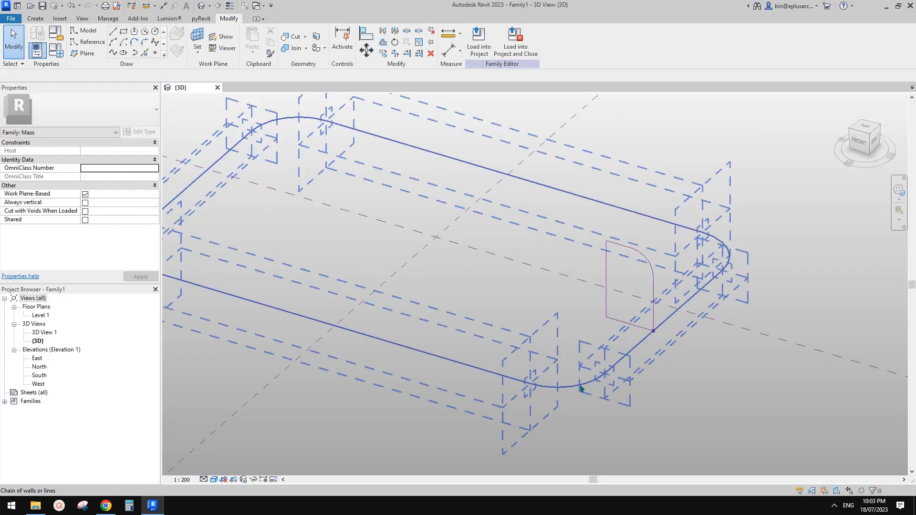
pyautogui.press('Escape')
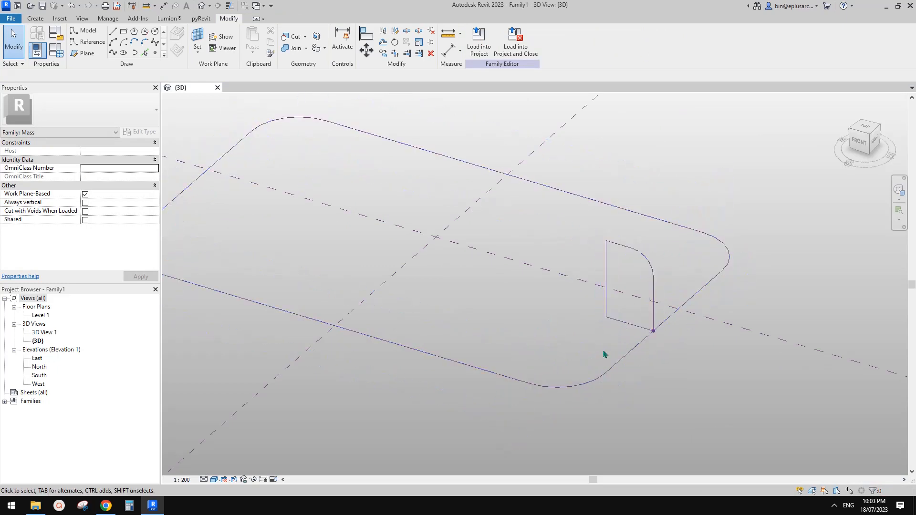
# Step: Select the profile and change its 4600.0 offset dimension to 4500
pyautogui.scroll(2, 608, 348)
pyautogui.press('Tab')
pyautogui.click(624, 315)
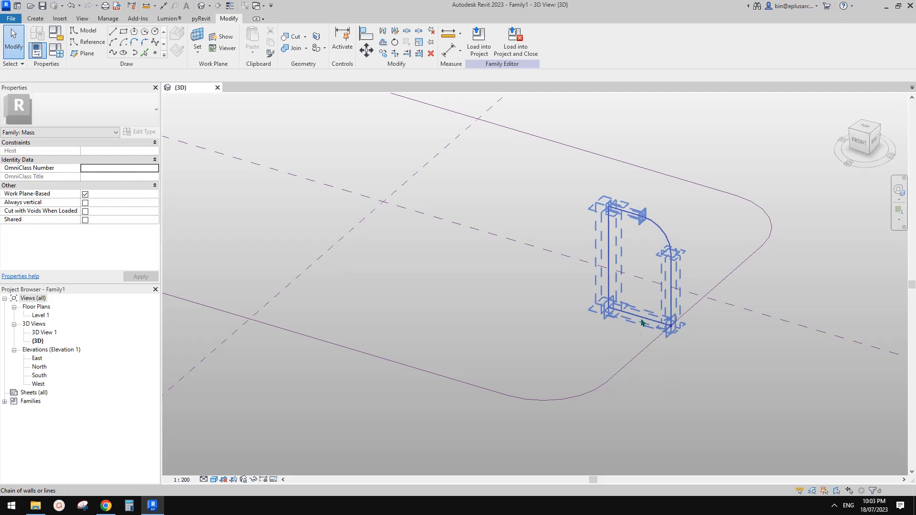
pyautogui.click(611, 286)
pyautogui.scroll(2, 636, 297)
pyautogui.click(641, 333)
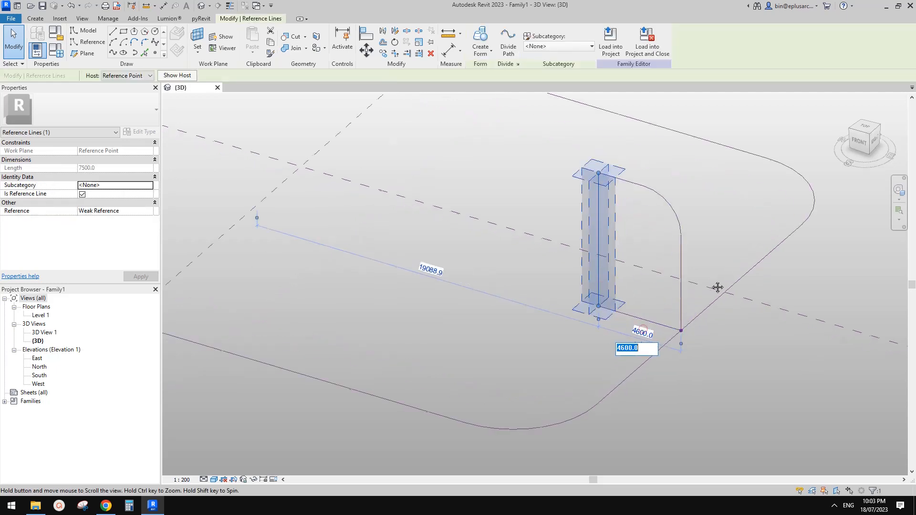
pyautogui.moveTo(718, 288); pyautogui.dragTo(712, 290, button='middle')
pyautogui.click(638, 382)
pyautogui.click(597, 299)
pyautogui.click(595, 227)
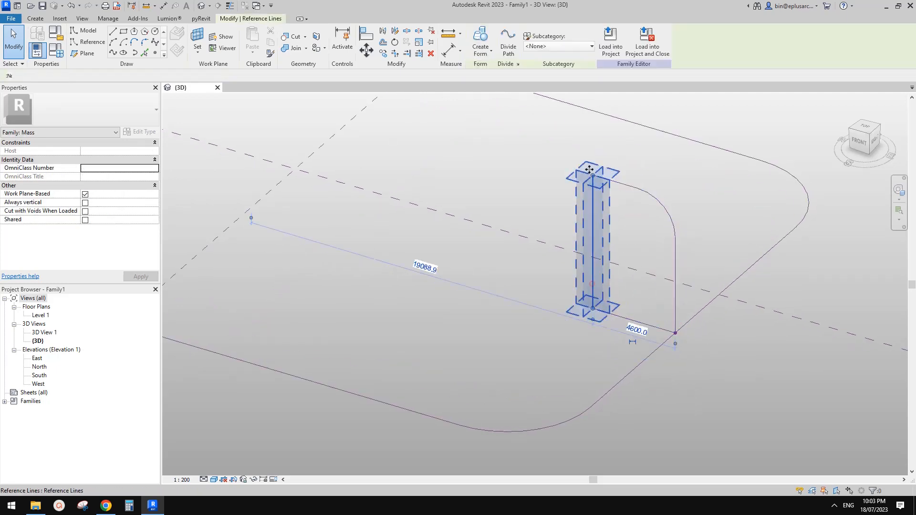
pyautogui.moveTo(614, 290); pyautogui.dragTo(607, 295, button='middle')
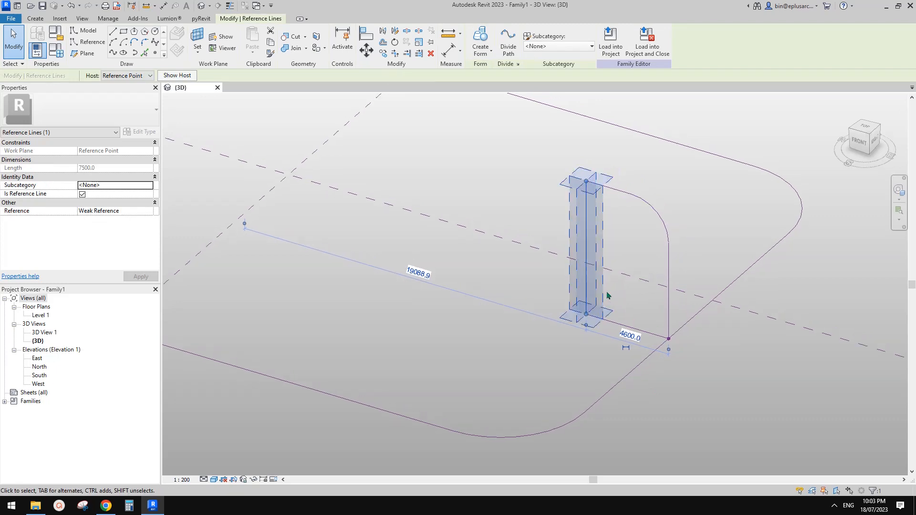
pyautogui.click(634, 337)
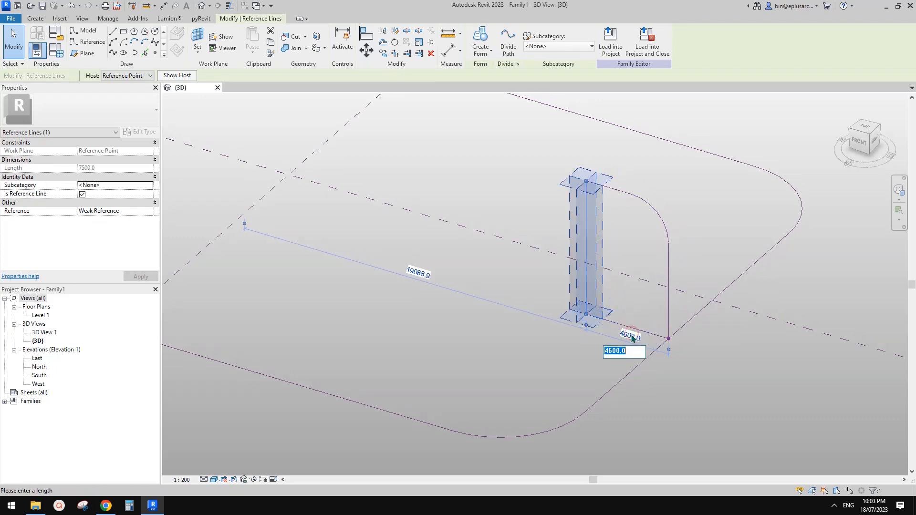
pyautogui.write('4500')
pyautogui.press('Return')
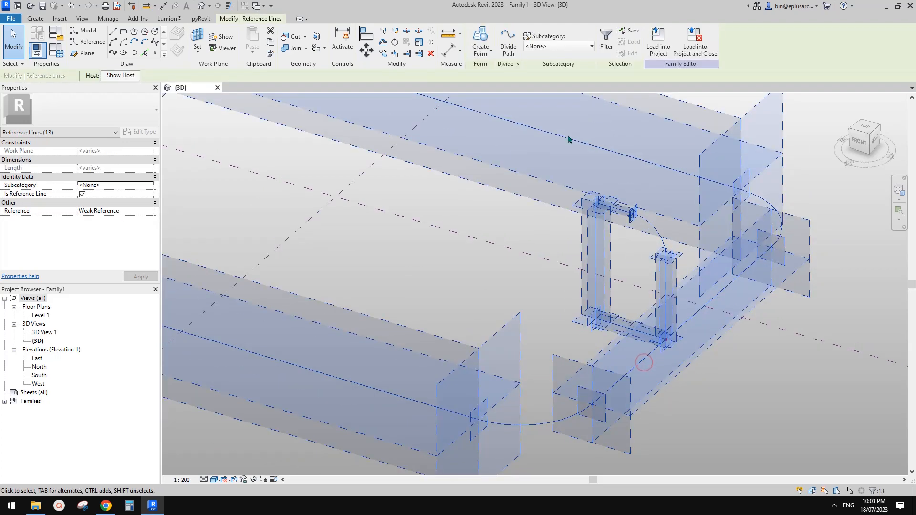
# Step: Create the solid form sweeping the profile around the rounded path
pyautogui.click(481, 39)
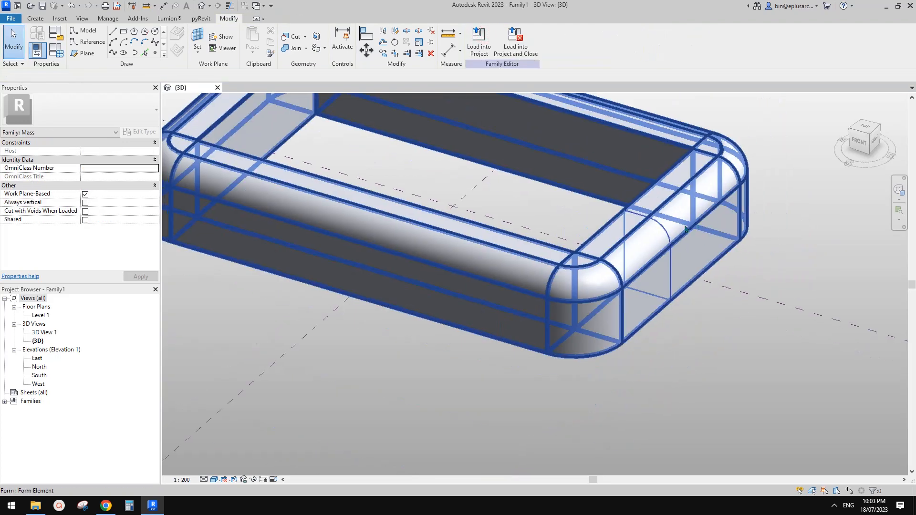
pyautogui.scroll(-1, 592, 254)
pyautogui.keyDown('shift'); pyautogui.moveTo(590, 253); pyautogui.dragTo(551, 191, button='middle'); pyautogui.keyUp('shift')
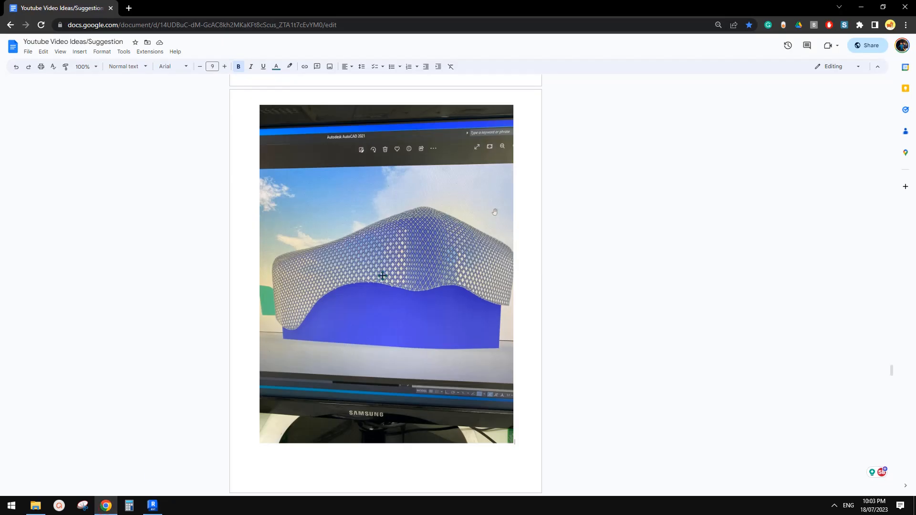
pyautogui.click(158, 508)
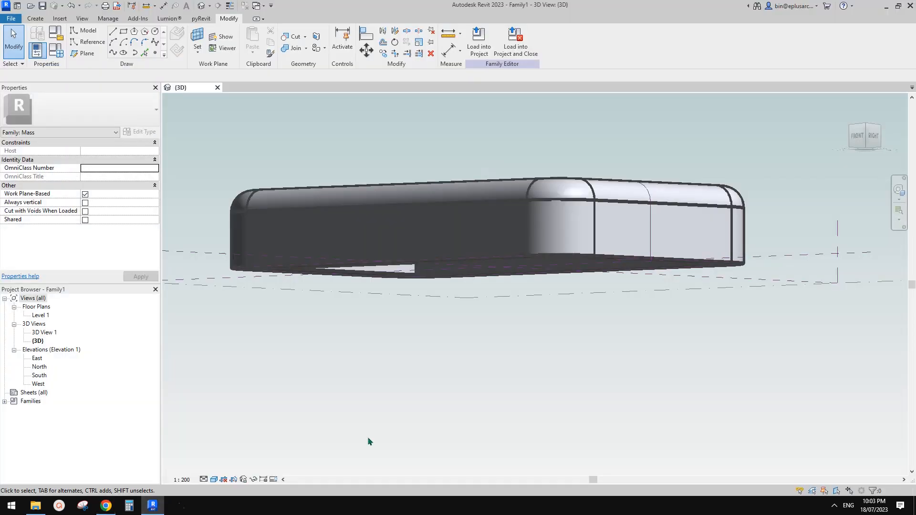
# Step: Select the ring and Tab-cycle to pick its rounded corner surfaces
pyautogui.click(537, 286)
pyautogui.scroll(3, 592, 267)
pyautogui.scroll(-1, 596, 265)
pyautogui.keyDown('shift'); pyautogui.moveTo(596, 265); pyautogui.dragTo(614, 315, button='middle'); pyautogui.keyUp('shift')
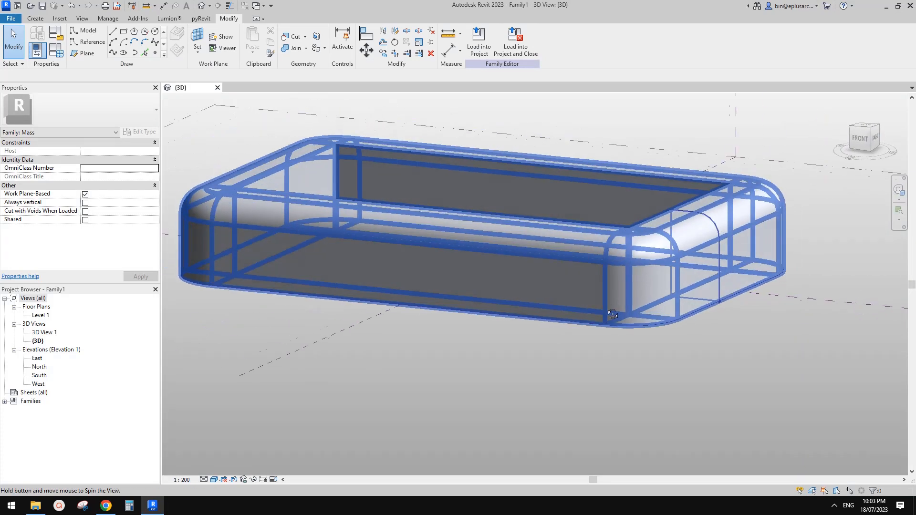
pyautogui.moveTo(639, 284); pyautogui.dragTo(655, 334, button='middle')
pyautogui.scroll(2, 630, 298)
pyautogui.press('Tab')
pyautogui.click(678, 319)
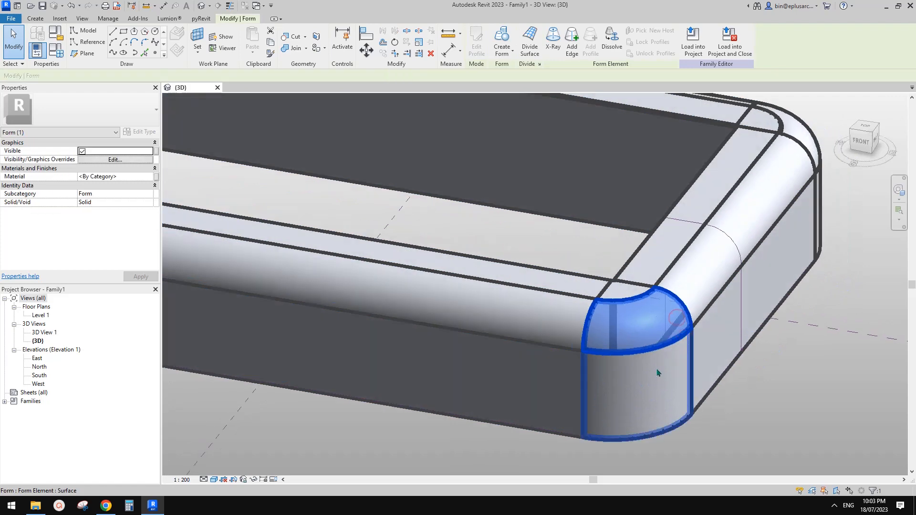
pyautogui.press('Tab')
pyautogui.press('Tab')
pyautogui.click(659, 382)
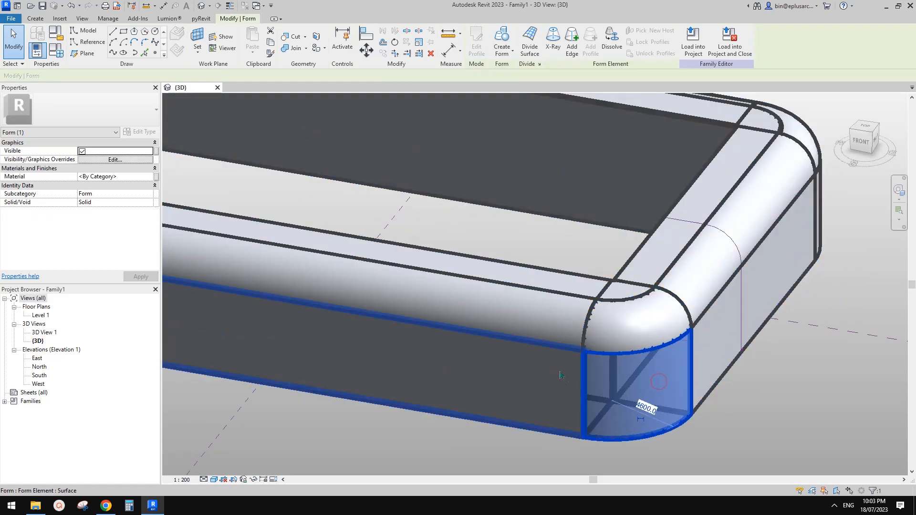
pyautogui.moveTo(574, 377); pyautogui.dragTo(574, 332, button='middle')
# Step: Select the long side, corner side, corner top and long top faces and apply Divide Surface
pyautogui.click(572, 332)
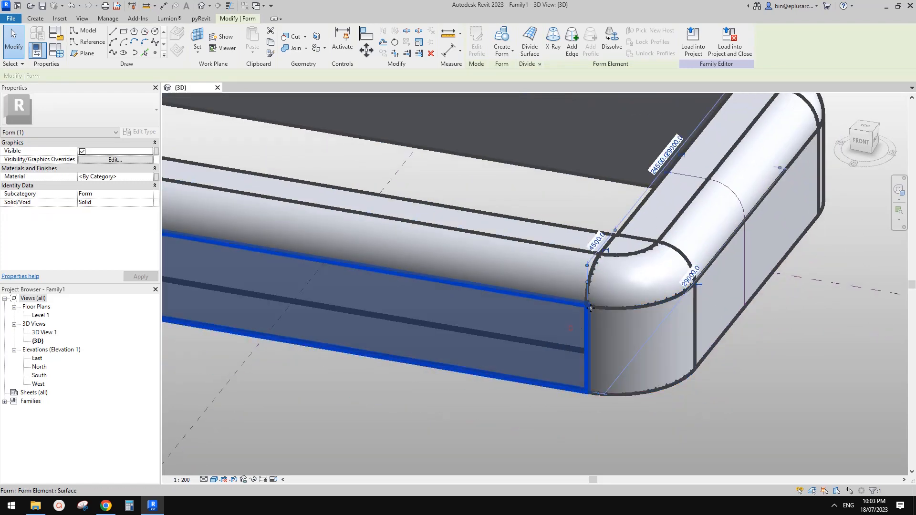
pyautogui.keyDown('ctrl'); pyautogui.click(624, 337); pyautogui.keyUp('ctrl')
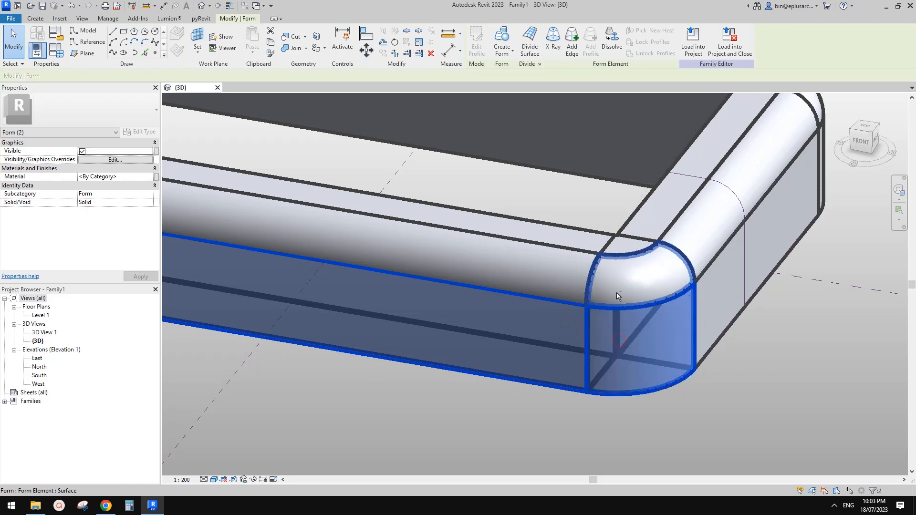
pyautogui.keyDown('ctrl'); pyautogui.click(618, 293); pyautogui.keyUp('ctrl')
pyautogui.keyDown('ctrl'); pyautogui.click(572, 282); pyautogui.keyUp('ctrl')
pyautogui.keyDown('shift'); pyautogui.moveTo(618, 305); pyautogui.dragTo(605, 304, button='middle'); pyautogui.keyUp('shift')
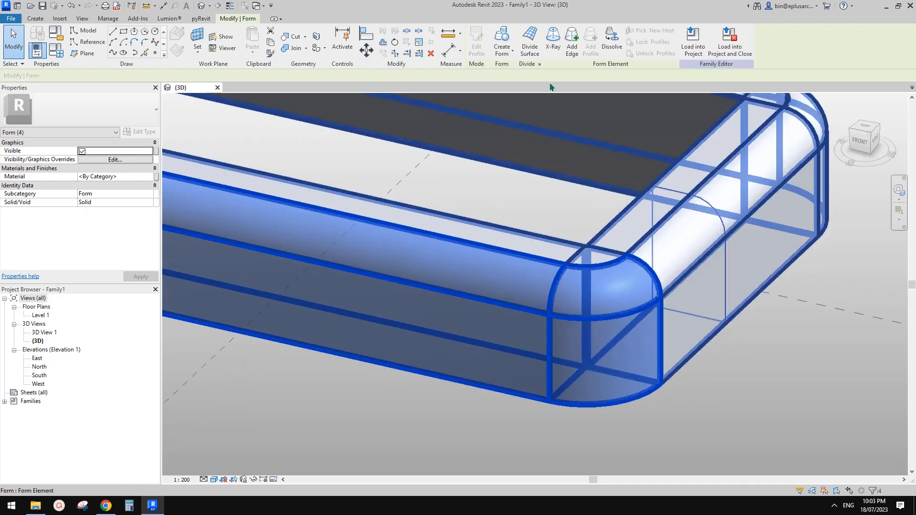
pyautogui.click(531, 43)
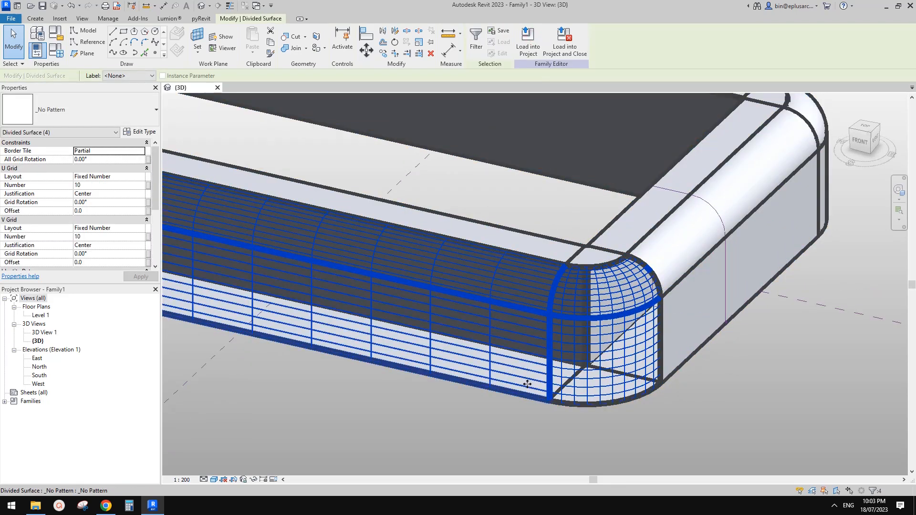
pyautogui.keyDown('shift'); pyautogui.moveTo(571, 345); pyautogui.dragTo(561, 348, button='middle'); pyautogui.keyUp('shift')
pyautogui.click(113, 508)
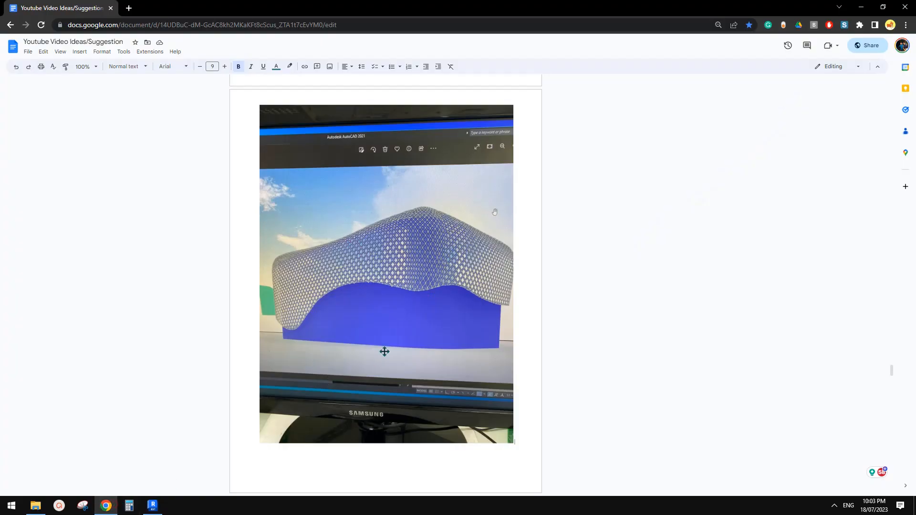
pyautogui.click(153, 506)
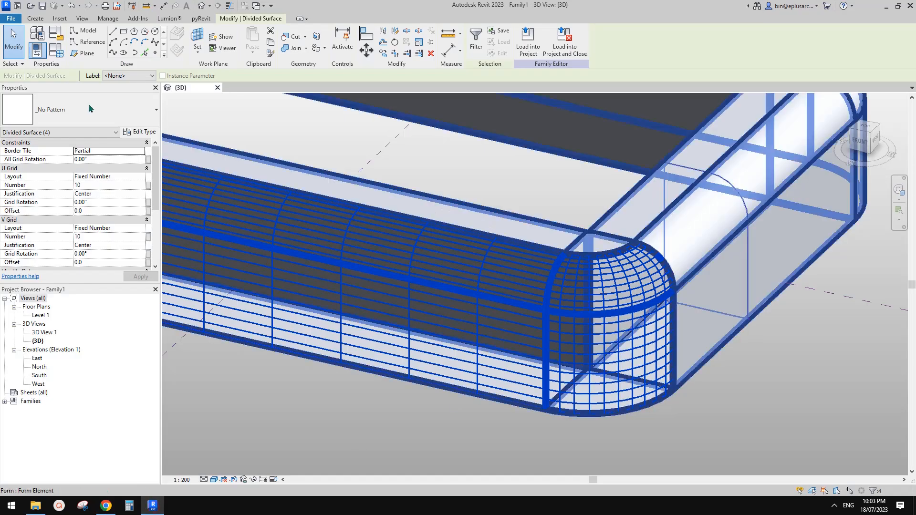
# Step: Set the four divided surfaces' type to Rhomboid and deselect them
pyautogui.click(60, 99)
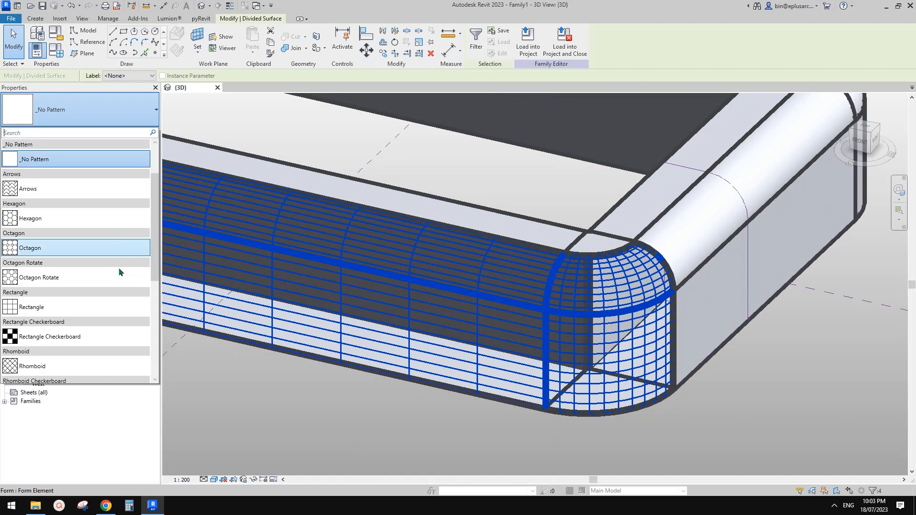
pyautogui.scroll(-3, 122, 275)
pyautogui.scroll(-2, 107, 299)
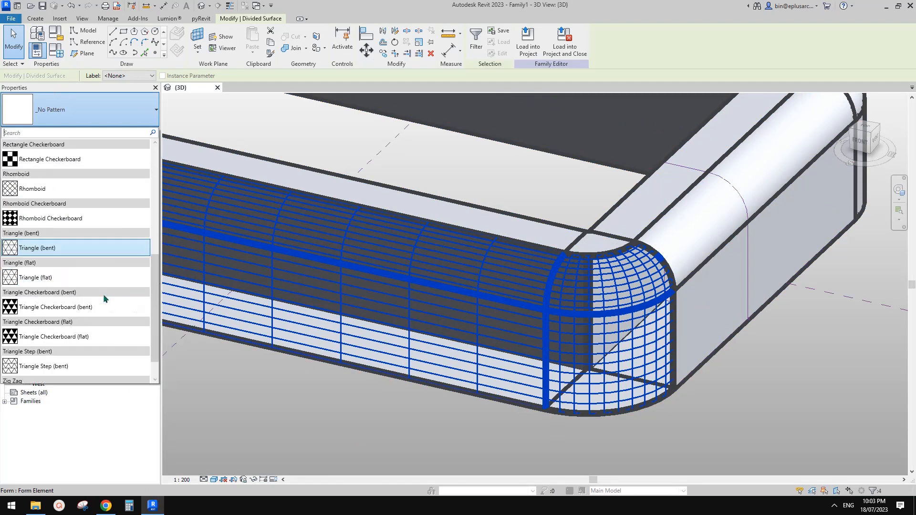
pyautogui.scroll(3, 105, 296)
pyautogui.click(61, 248)
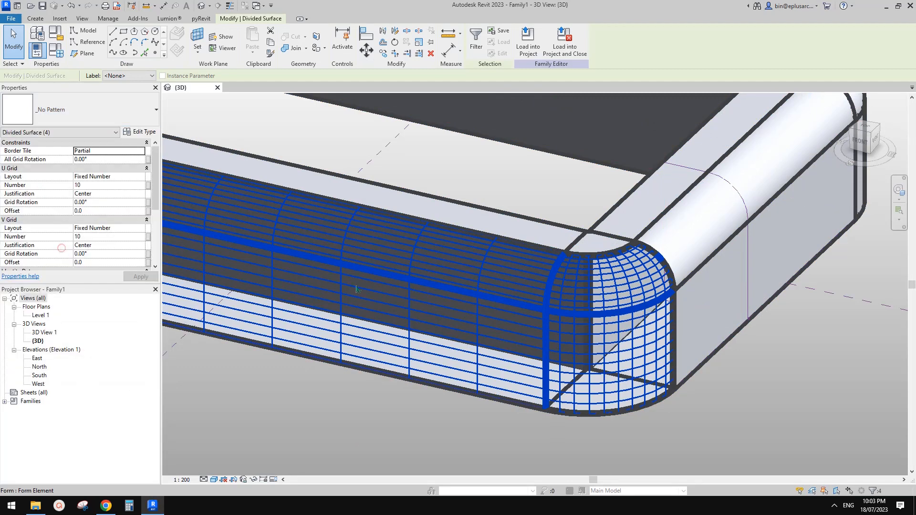
pyautogui.keyDown('shift'); pyautogui.moveTo(677, 381); pyautogui.dragTo(597, 228, button='middle'); pyautogui.keyUp('shift')
pyautogui.click(657, 364)
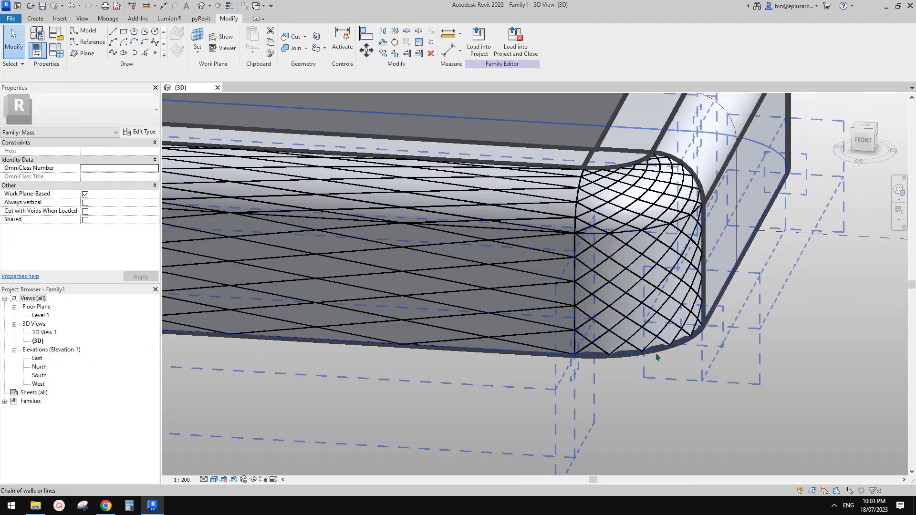
pyautogui.keyDown('shift'); pyautogui.moveTo(610, 311); pyautogui.dragTo(618, 278, button='middle'); pyautogui.keyUp('shift')
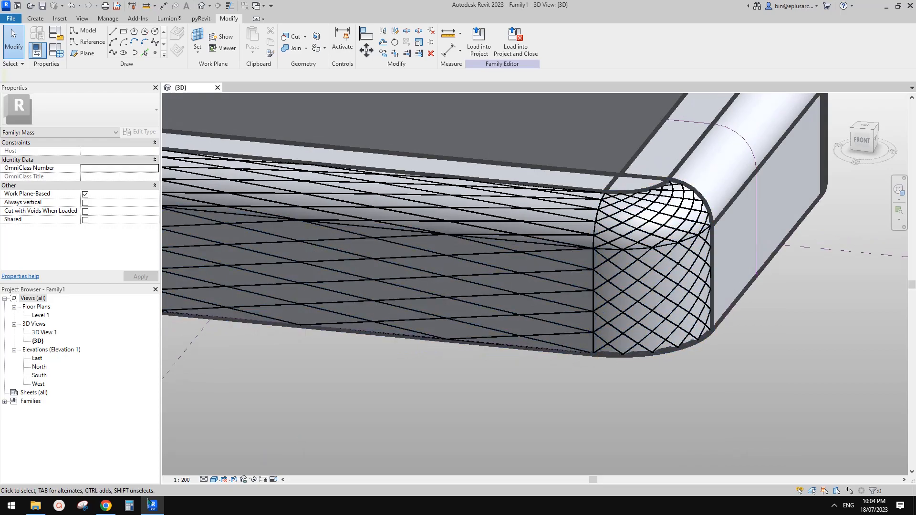
pyautogui.click(108, 506)
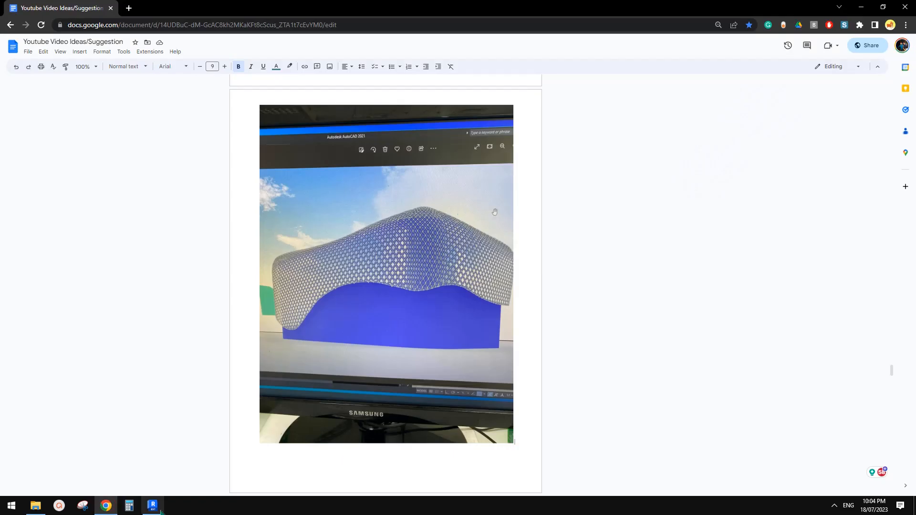
# Step: Return to Revit and orbit around the rhomboid-patterned curved corner
pyautogui.click(160, 511)
pyautogui.scroll(3, 638, 308)
pyautogui.keyDown('shift'); pyautogui.moveTo(640, 309); pyautogui.dragTo(647, 268, button='middle'); pyautogui.keyUp('shift')
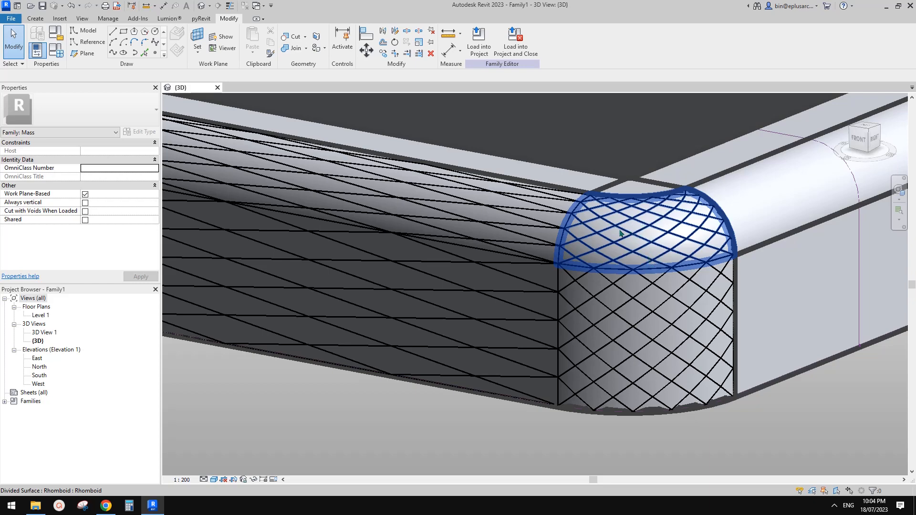
# Step: Select the rounded top and front divided surfaces and set their U and V grid counts to 40
pyautogui.click(520, 239)
pyautogui.moveTo(518, 247); pyautogui.dragTo(581, 247, button='middle')
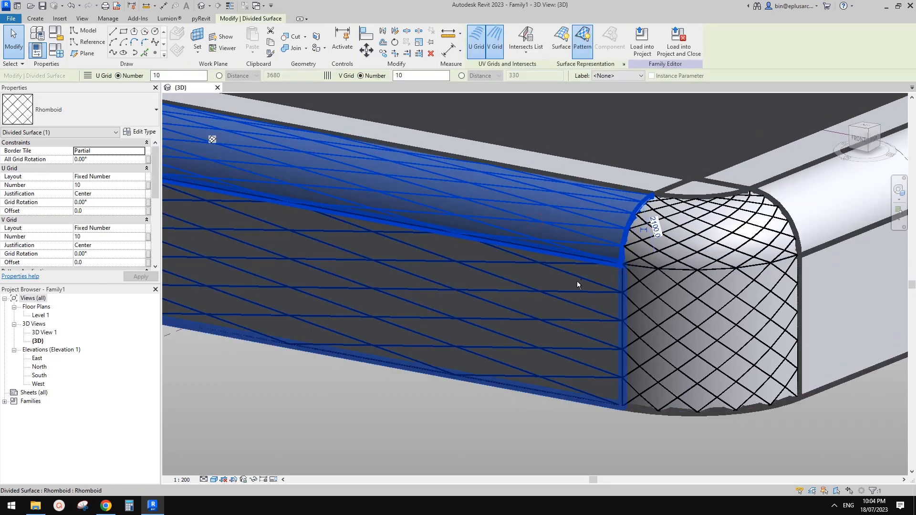
pyautogui.keyDown('ctrl'); pyautogui.click(576, 280); pyautogui.keyUp('ctrl')
pyautogui.click(108, 237)
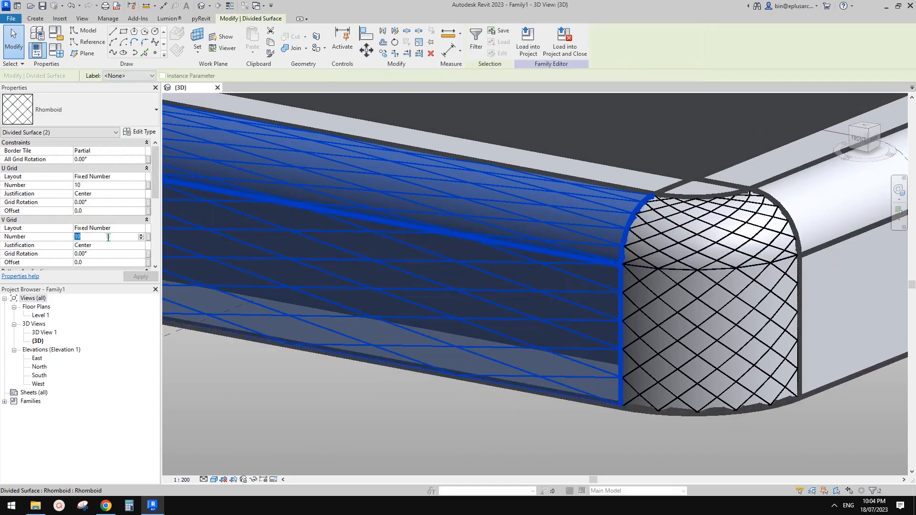
pyautogui.write('40')
pyautogui.press('Return')
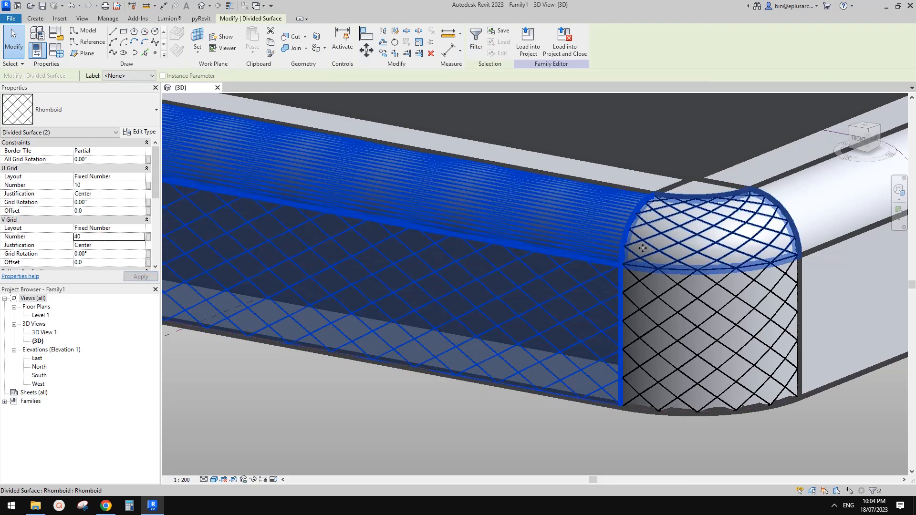
pyautogui.click(108, 237)
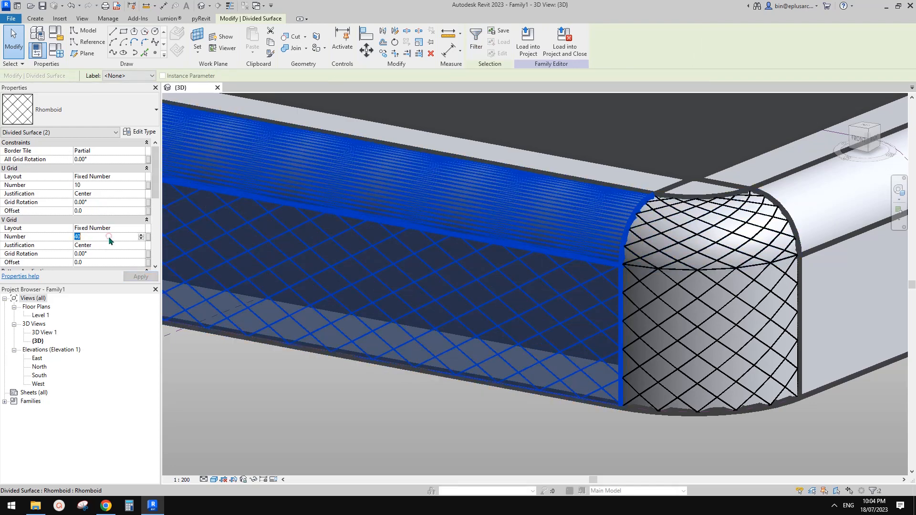
pyautogui.click(100, 185)
pyautogui.write('4')
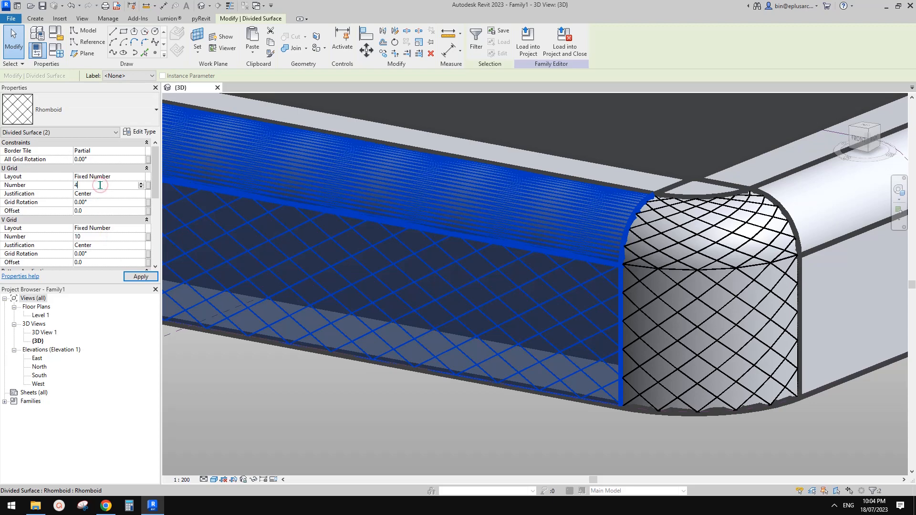
pyautogui.write('0')
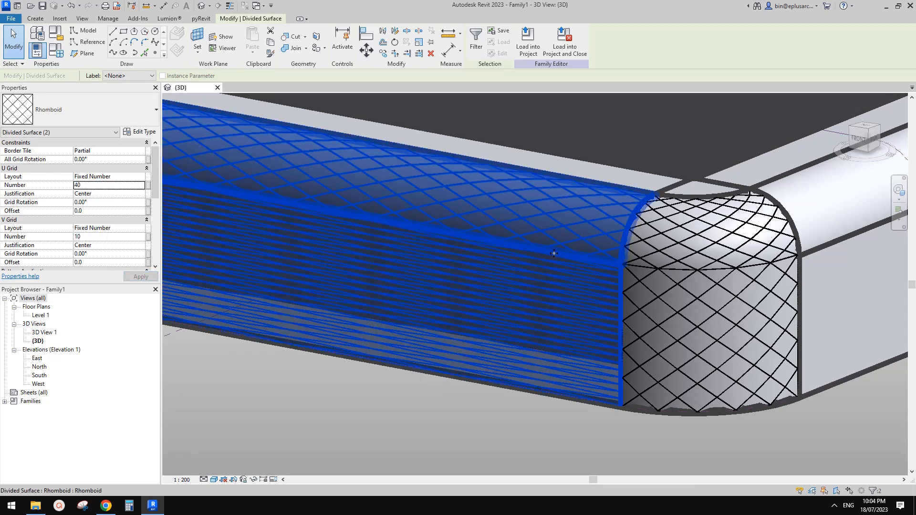
pyautogui.moveTo(554, 252); pyautogui.dragTo(532, 253, button='middle')
pyautogui.press('Escape')
# Step: Set the top surface's U grid to 50 and the front face's grid to U 10, V 50
pyautogui.click(558, 228)
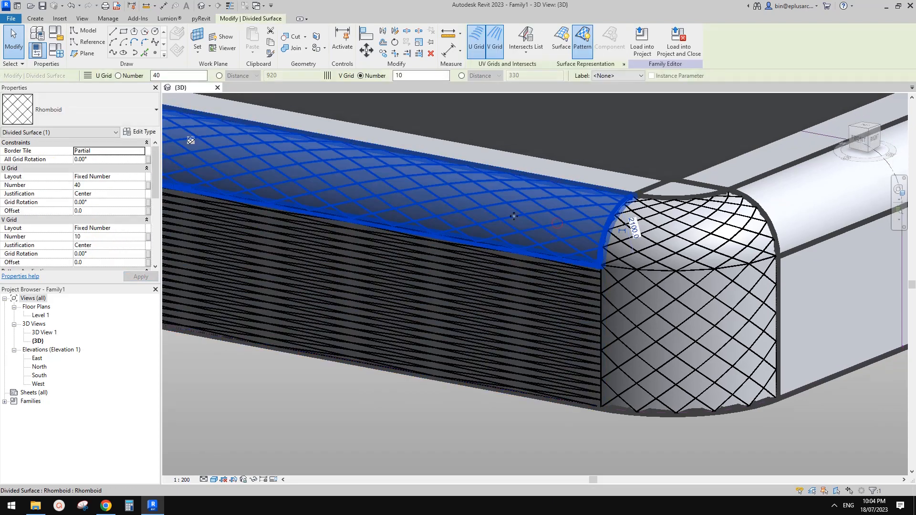
pyautogui.click(103, 186)
pyautogui.press('Return')
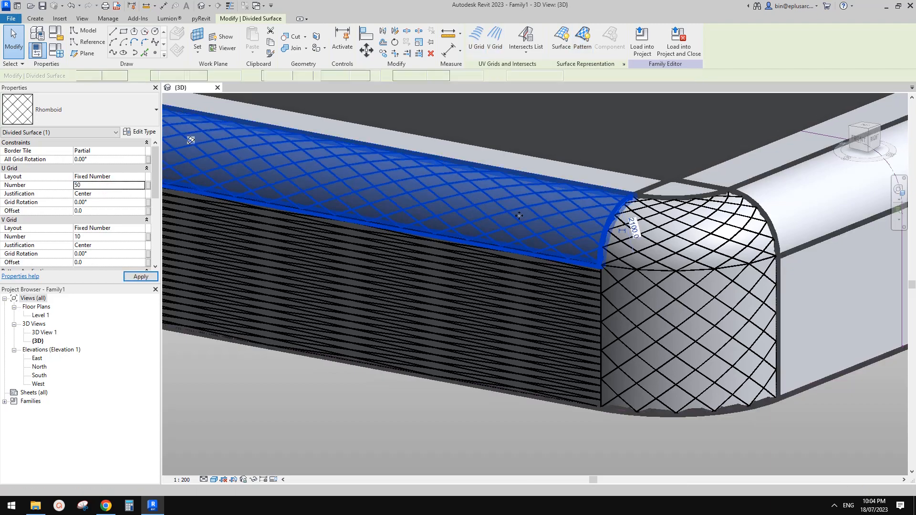
pyautogui.press('Escape')
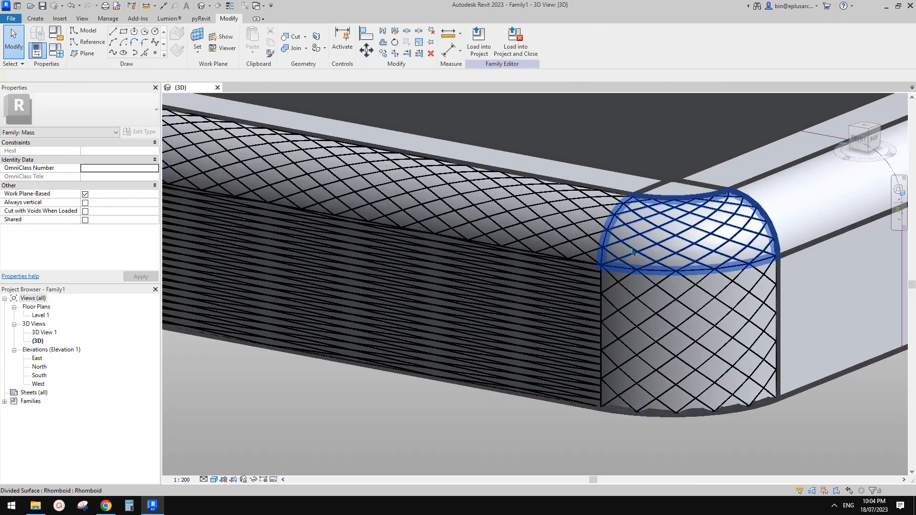
pyautogui.keyDown('shift'); pyautogui.moveTo(632, 236); pyautogui.dragTo(595, 193, button='middle'); pyautogui.keyUp('shift')
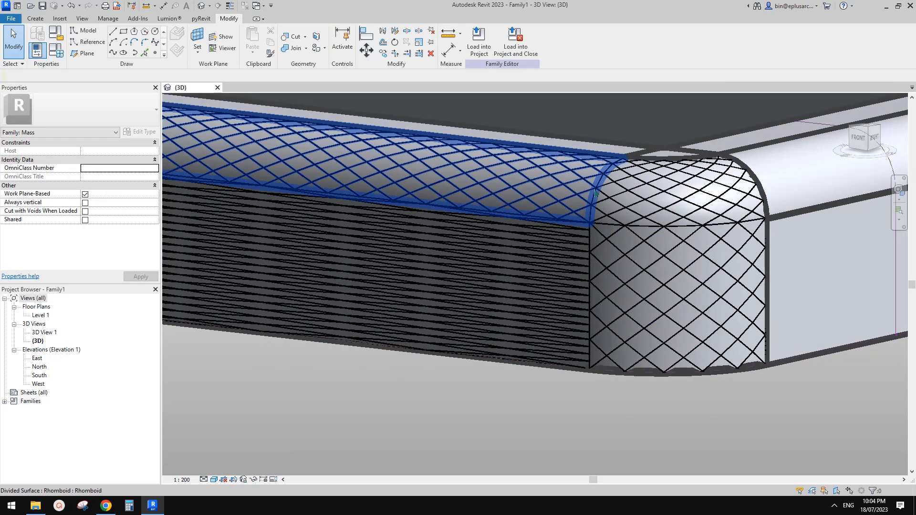
pyautogui.click(550, 251)
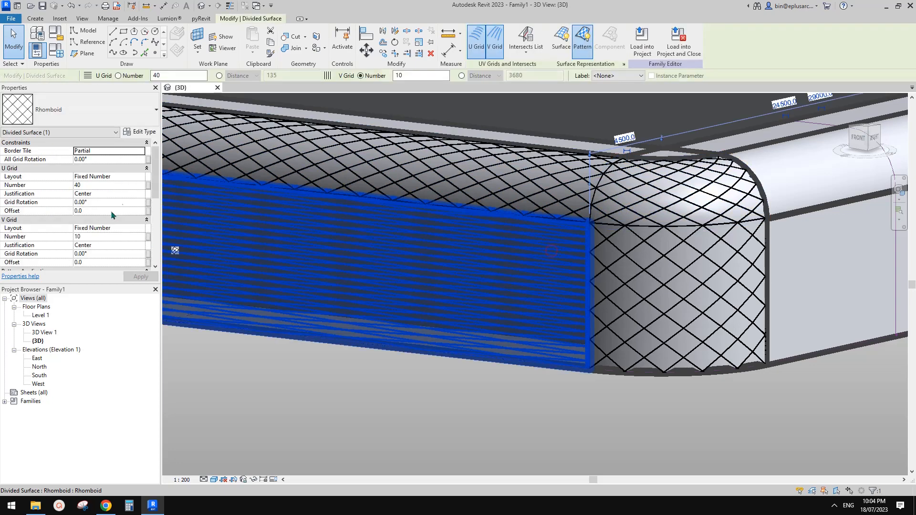
pyautogui.click(108, 237)
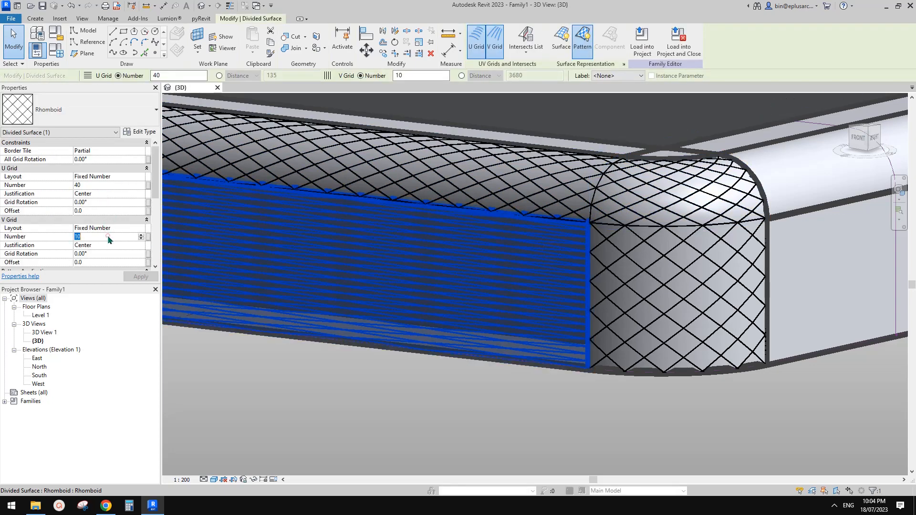
pyautogui.write('50')
pyautogui.click(108, 185)
pyautogui.write('1')
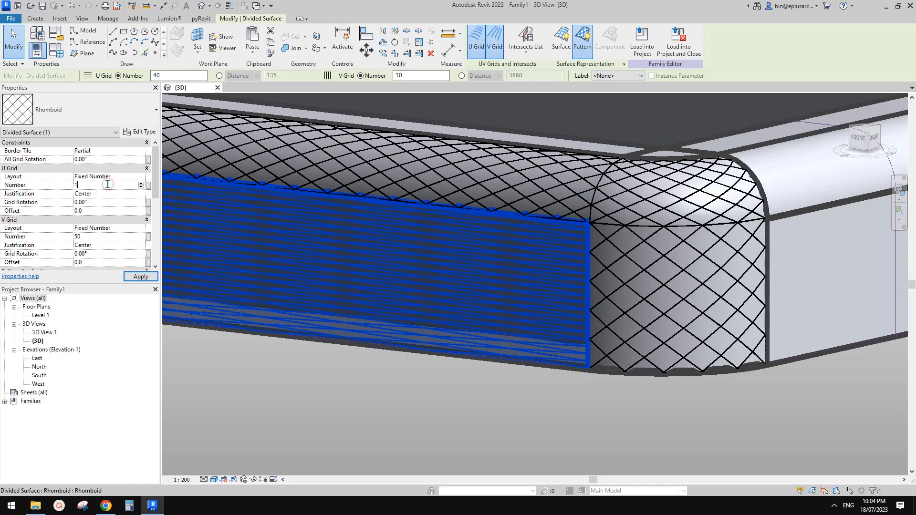
pyautogui.press('Escape')
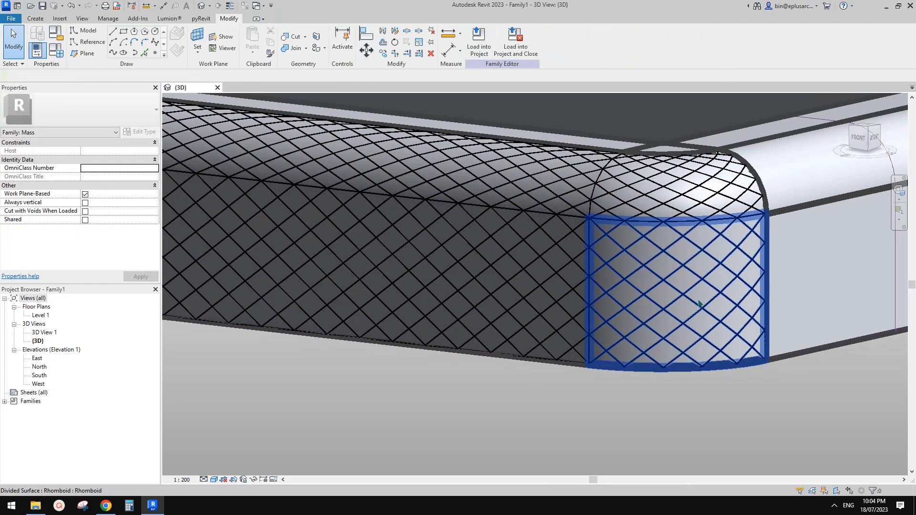
# Step: Orbit over the mass and compare it with the reference photo in Google Docs
pyautogui.keyDown('shift'); pyautogui.moveTo(700, 302); pyautogui.dragTo(660, 367, button='middle'); pyautogui.keyUp('shift')
pyautogui.keyDown('shift'); pyautogui.moveTo(653, 310); pyautogui.dragTo(669, 350, button='middle'); pyautogui.keyUp('shift')
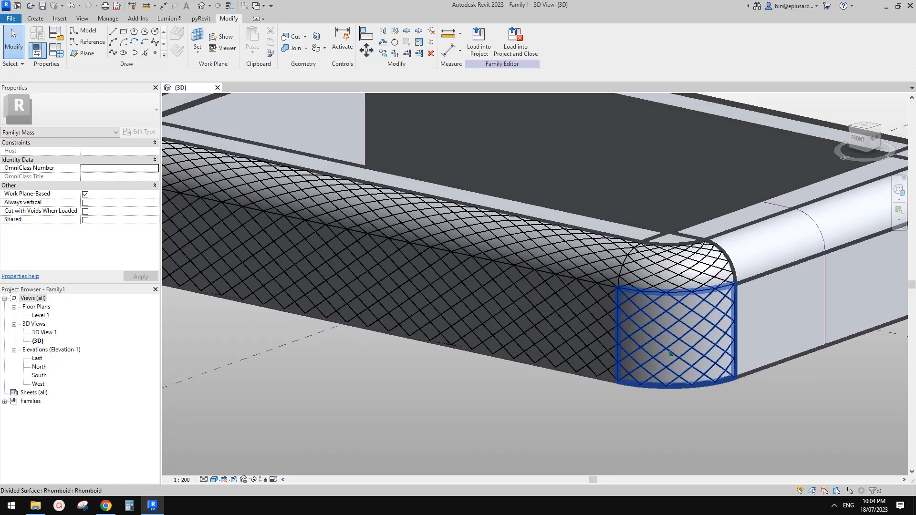
pyautogui.click(107, 507)
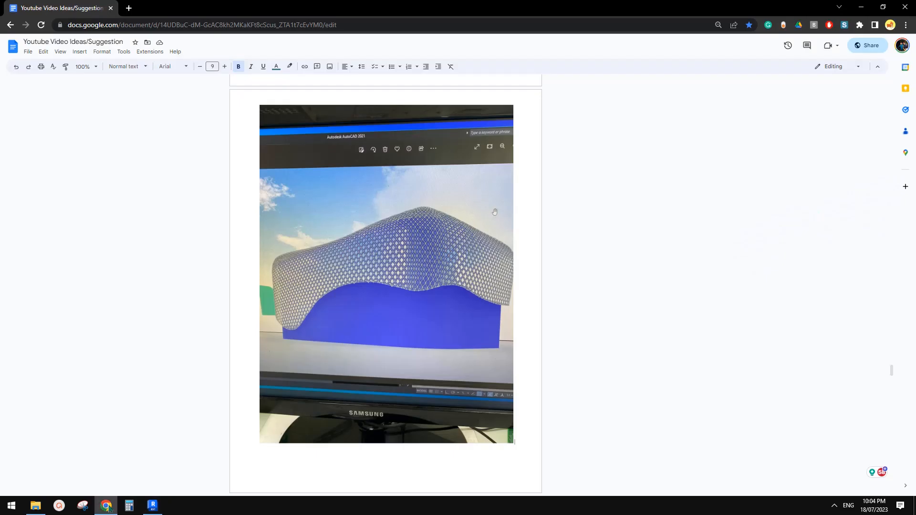
pyautogui.click(155, 506)
pyautogui.scroll(-1, 548, 318)
pyautogui.click(107, 505)
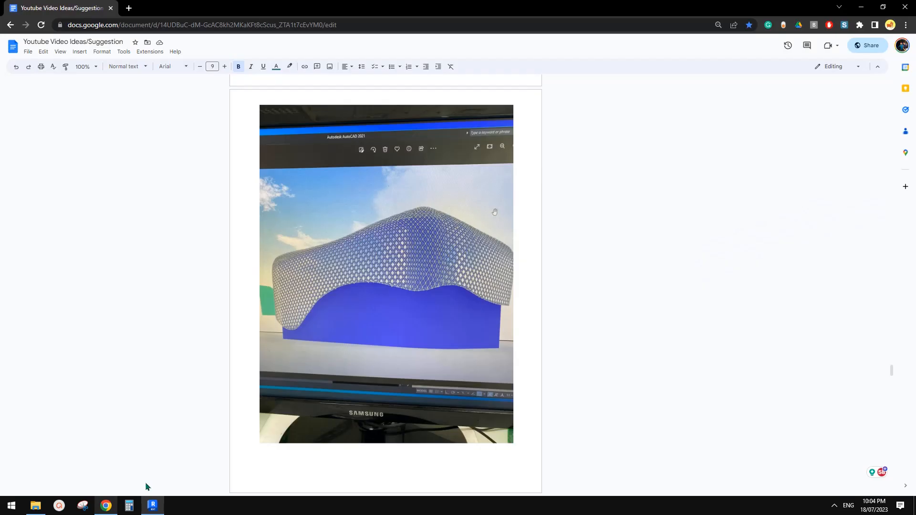
pyautogui.hotkey('alt', 'Tab')
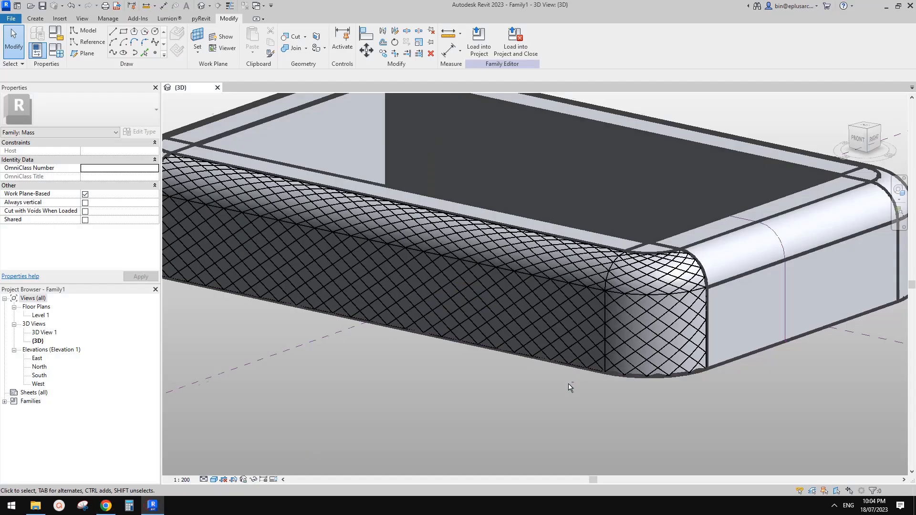
# Step: Orbit to a low angle, switch to Wireframe, and window-select the arc profile curves at the rounded end
pyautogui.scroll(2, 570, 384)
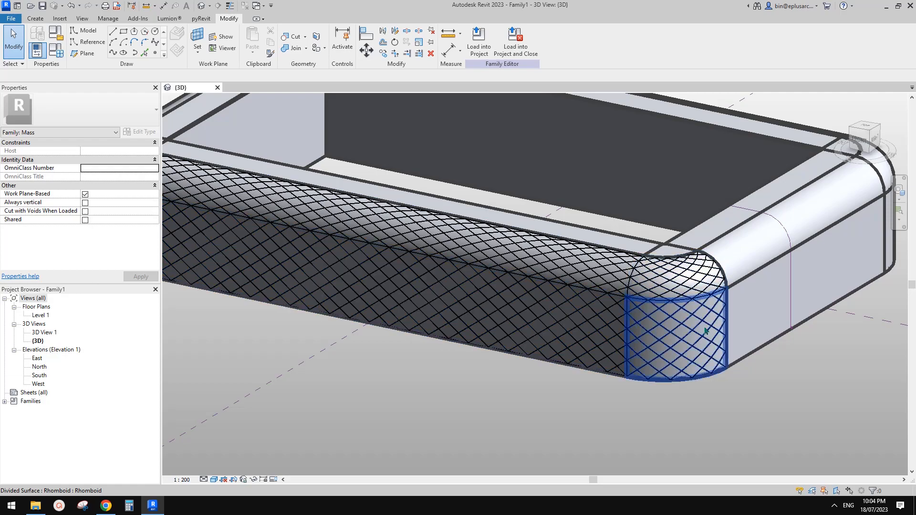
pyautogui.keyDown('shift'); pyautogui.moveTo(841, 359); pyautogui.dragTo(762, 261, button='middle'); pyautogui.keyUp('shift')
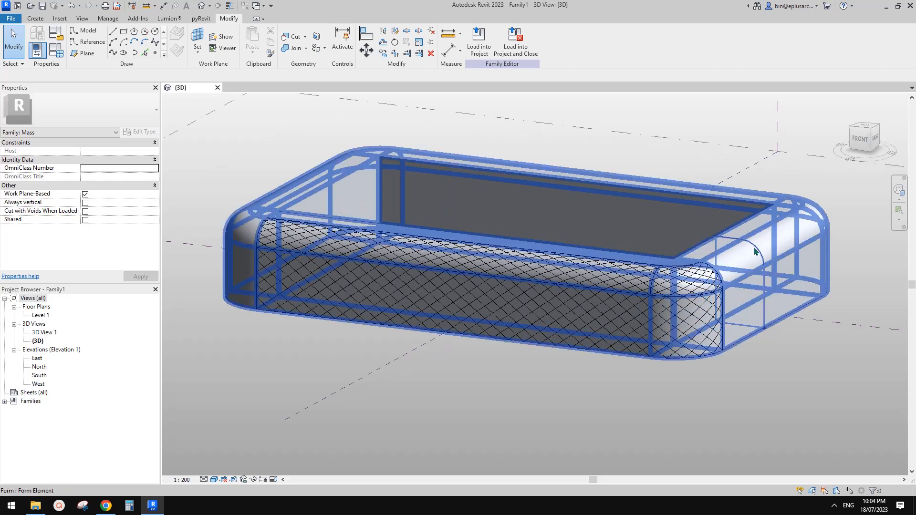
pyautogui.click(755, 245)
pyautogui.scroll(3, 755, 244)
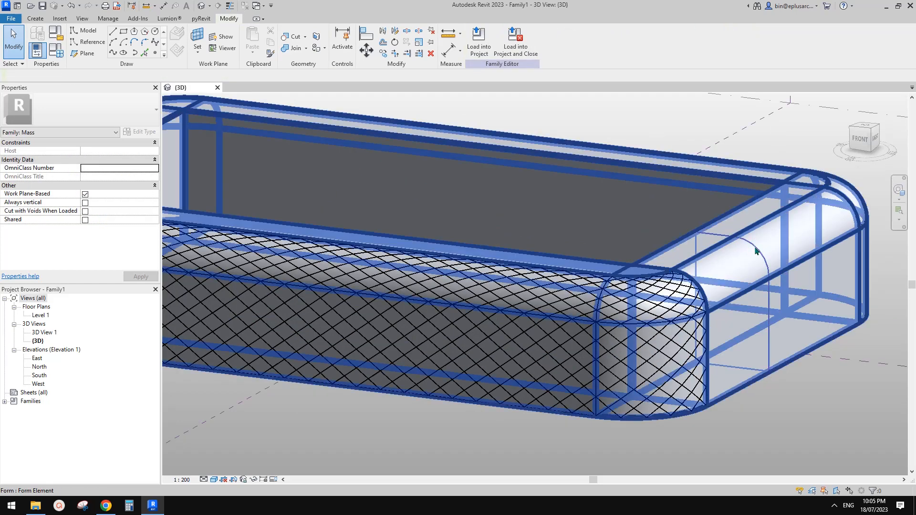
pyautogui.press('Escape')
pyautogui.keyDown('shift'); pyautogui.moveTo(760, 258); pyautogui.dragTo(669, 234, button='middle'); pyautogui.keyUp('shift')
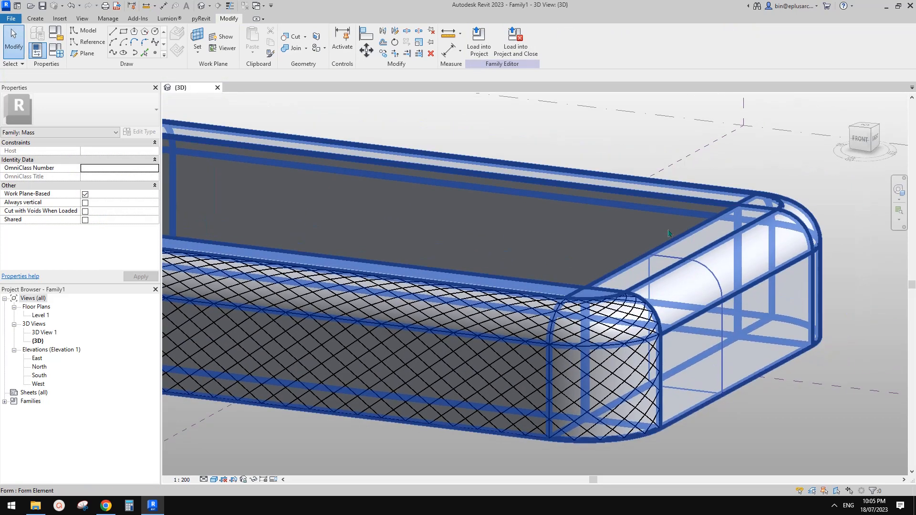
pyautogui.click(679, 267)
pyautogui.press('Escape')
pyautogui.press('f')
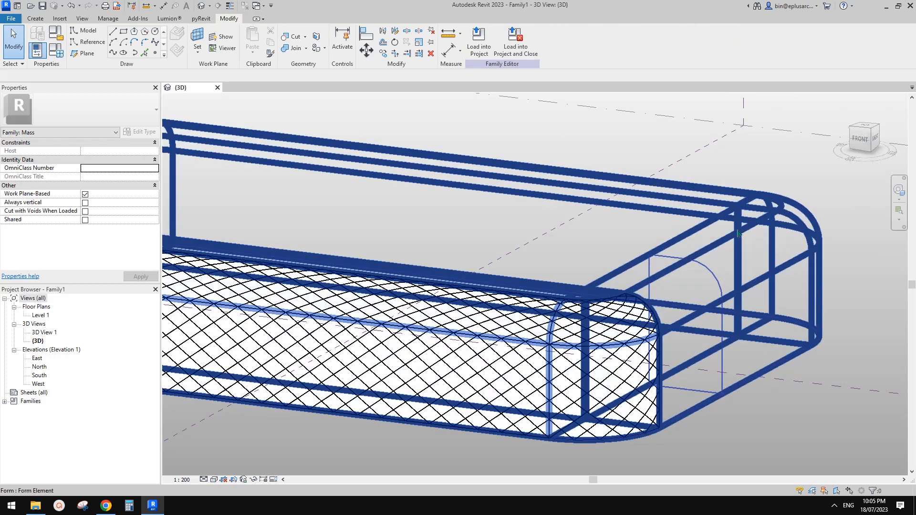
pyautogui.moveTo(611, 234); pyautogui.dragTo(746, 313)
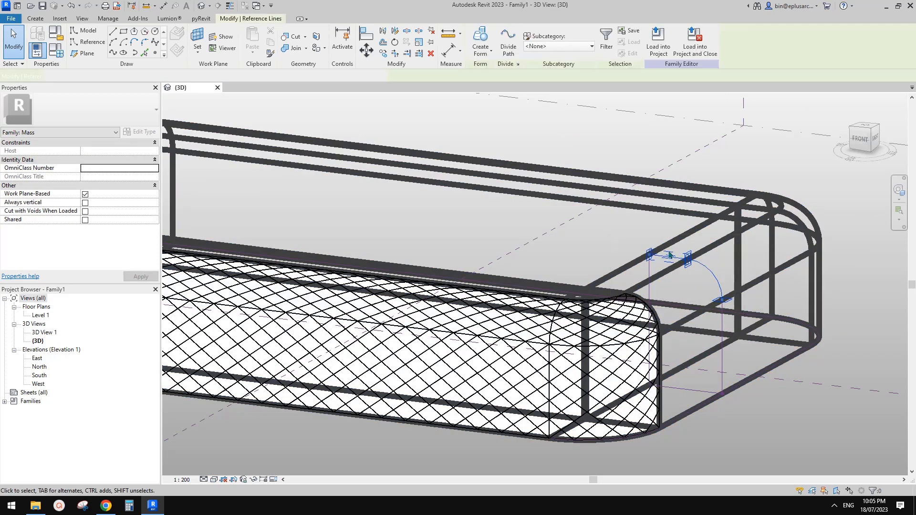
# Step: Select the two profile reference lines and try moving them, dismissing the element deletion warning
pyautogui.moveTo(692, 276); pyautogui.dragTo(660, 271, button='middle')
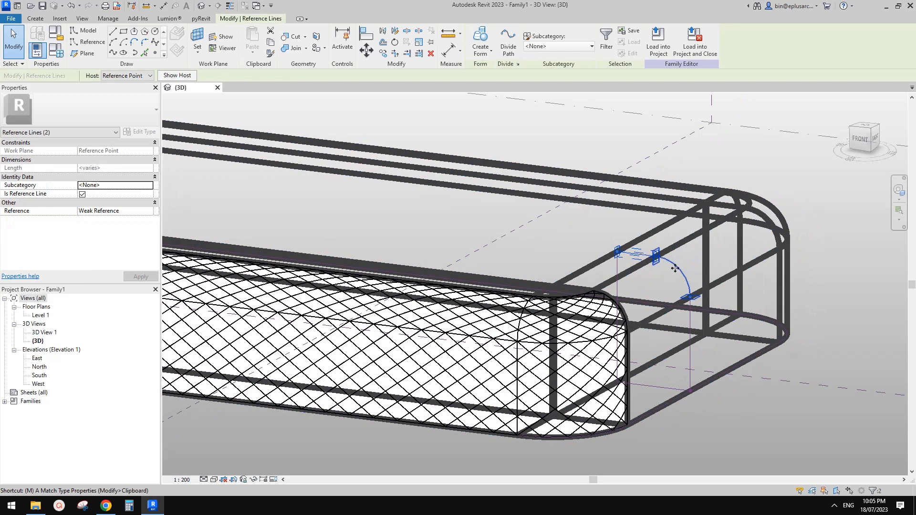
pyautogui.press('v')
pyautogui.scroll(-3, 769, 228)
pyautogui.scroll(2, 768, 228)
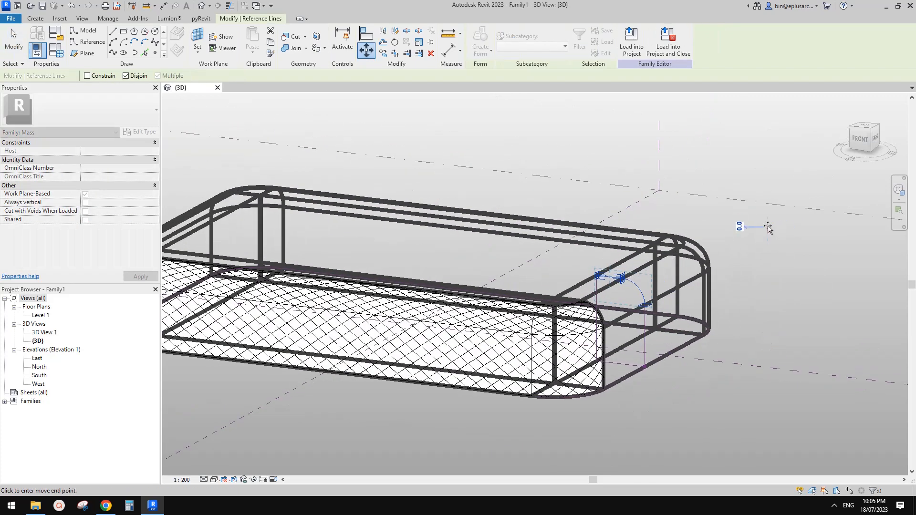
pyautogui.click(767, 116)
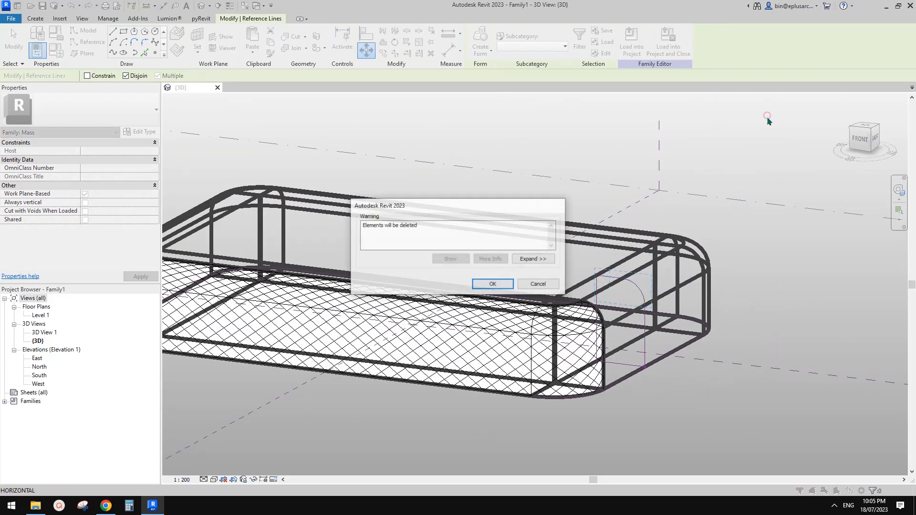
pyautogui.click(549, 284)
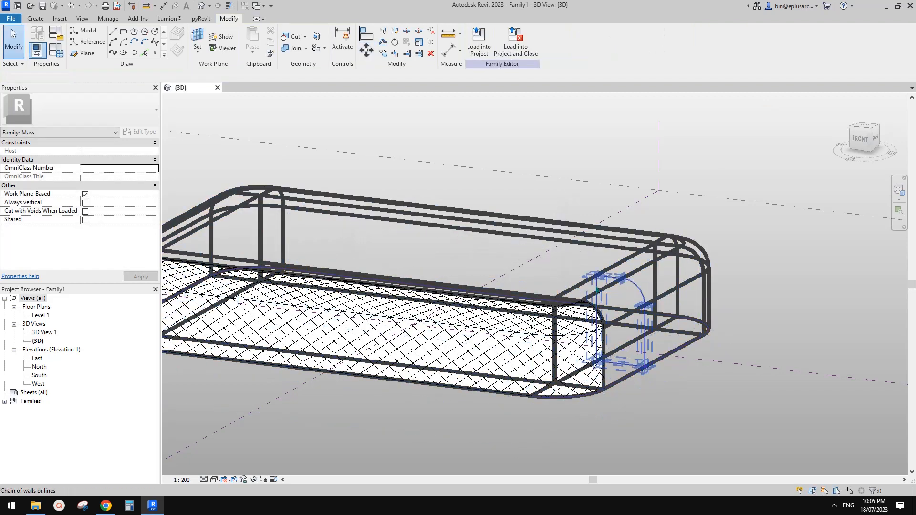
pyautogui.scroll(2, 594, 286)
# Step: Reselect the upper profile reference lines and move them about 15000 upward, then deselect
pyautogui.moveTo(553, 156); pyautogui.dragTo(704, 333)
pyautogui.moveTo(676, 323); pyautogui.dragTo(657, 322, button='middle')
pyautogui.press('v')
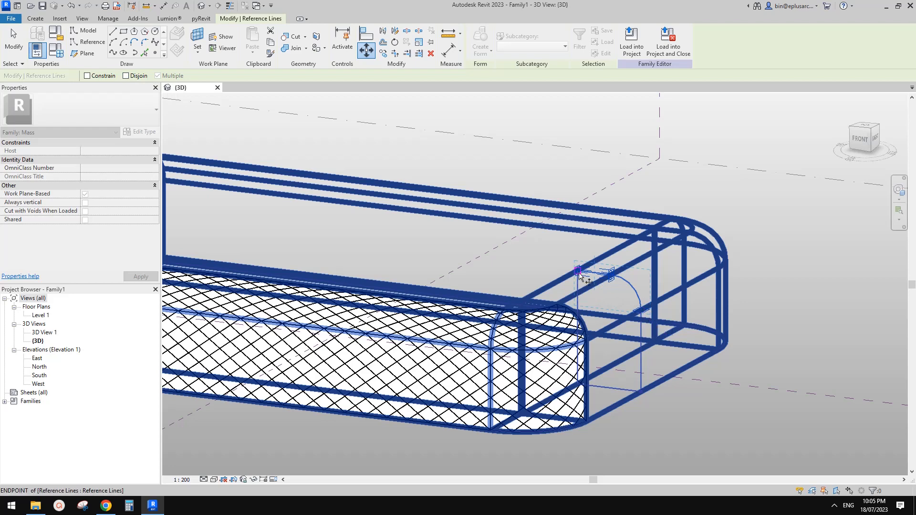
pyautogui.moveTo(599, 219); pyautogui.dragTo(574, 208, button='middle')
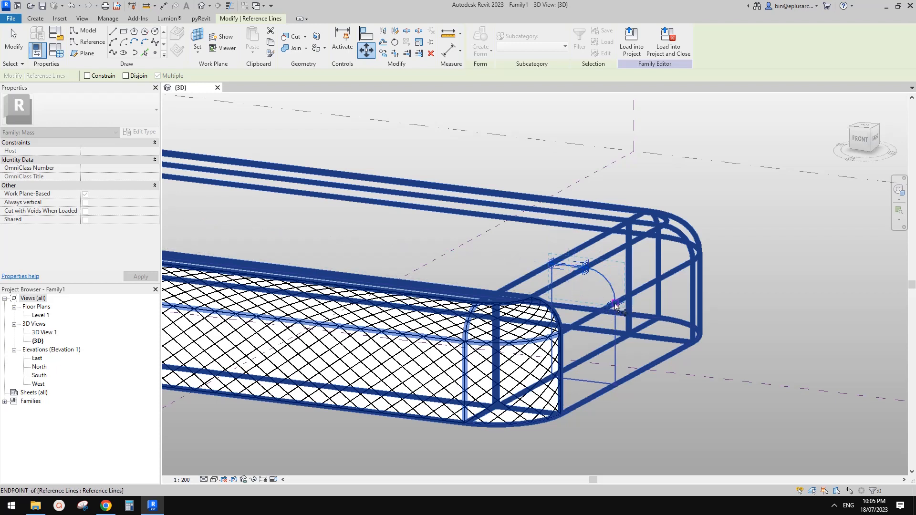
pyautogui.moveTo(714, 240); pyautogui.dragTo(705, 254, button='middle')
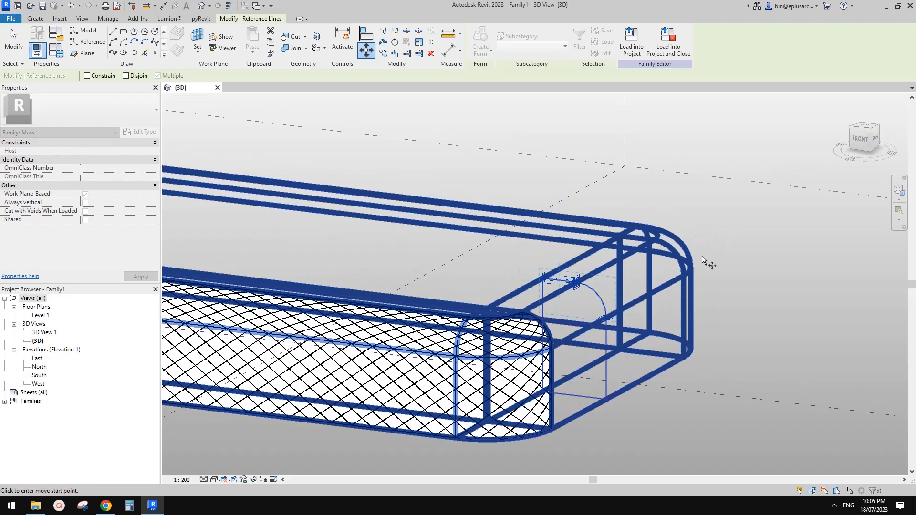
pyautogui.click(717, 300)
pyautogui.scroll(-1, 716, 200)
pyautogui.moveTo(721, 209); pyautogui.dragTo(715, 245, button='middle')
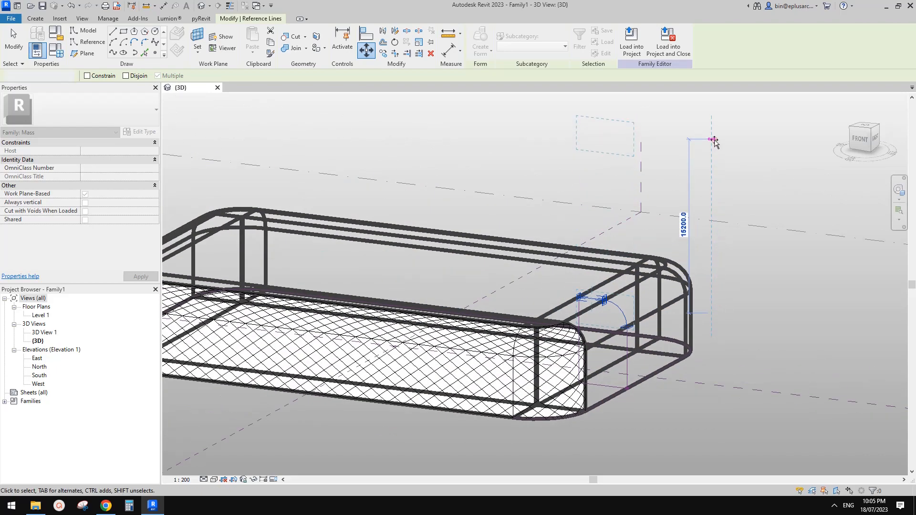
pyautogui.click(713, 139)
pyautogui.scroll(-1, 581, 217)
pyautogui.click(601, 238)
pyautogui.scroll(-3, 611, 232)
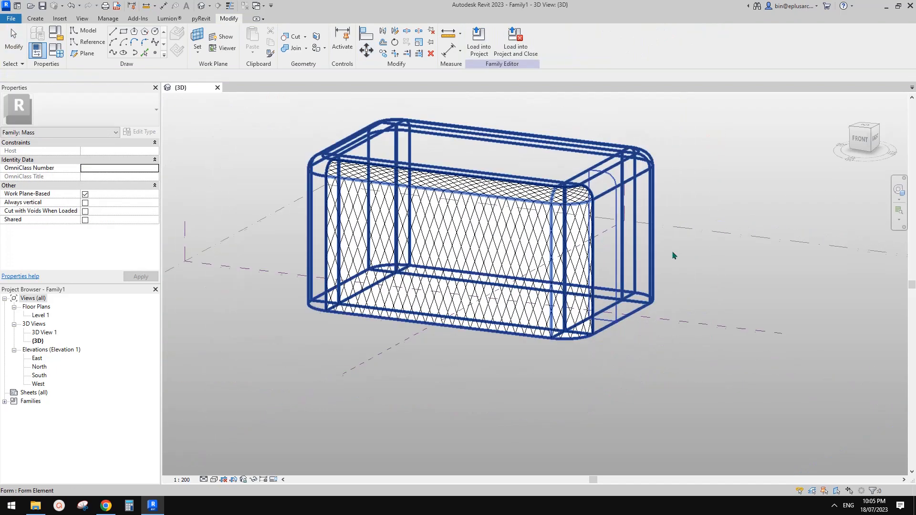
pyautogui.moveTo(673, 255)
pyautogui.keyDown('shift'); pyautogui.mouseDown(button='middle')
pyautogui.moveTo(608, 249)
pyautogui.moveTo(646, 251)
pyautogui.moveTo(644, 244)
pyautogui.moveTo(613, 260)
pyautogui.moveTo(495, 237)
pyautogui.moveTo(559, 259)
pyautogui.mouseUp(button='middle'); pyautogui.keyUp('shift')
pyautogui.scroll(1, 659, 228)
pyautogui.moveTo(559, 259); pyautogui.dragTo(687, 270, button='middle')
pyautogui.scroll(1, 683, 270)
pyautogui.scroll(-2, 640, 279)
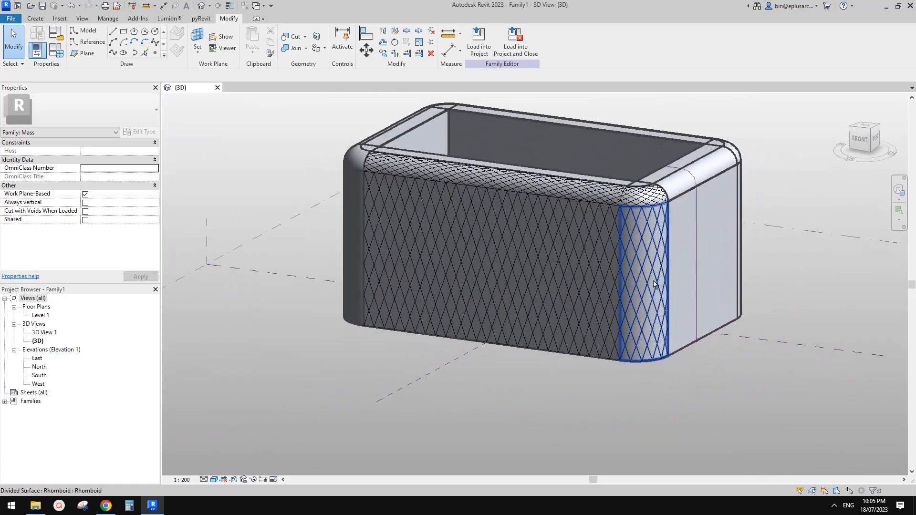
pyautogui.keyDown('shift'); pyautogui.moveTo(598, 281); pyautogui.dragTo(525, 276, button='middle'); pyautogui.keyUp('shift')
pyautogui.keyDown('shift'); pyautogui.moveTo(644, 276); pyautogui.dragTo(534, 278, button='middle'); pyautogui.keyUp('shift')
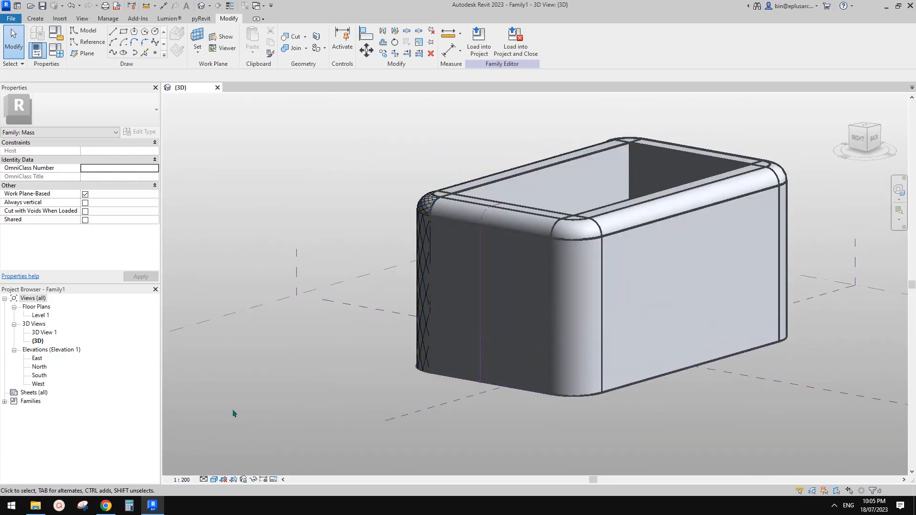
pyautogui.click(110, 505)
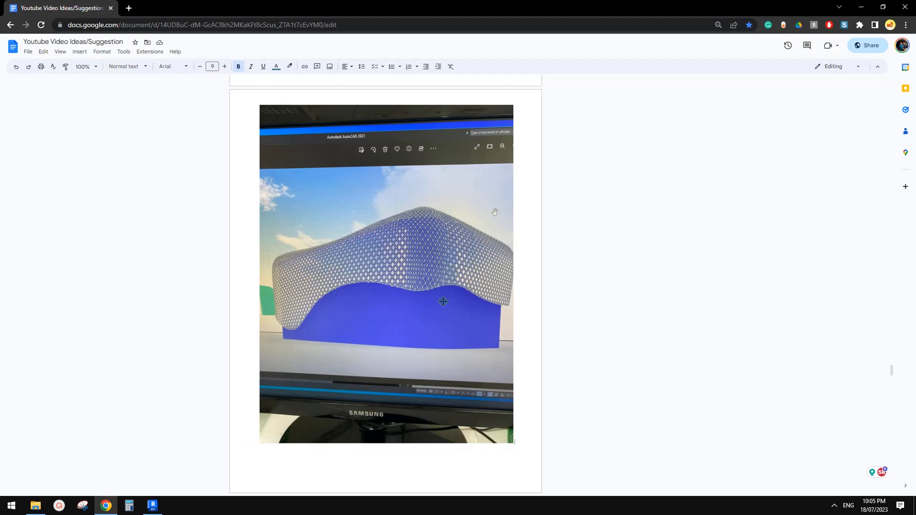
pyautogui.click(152, 505)
pyautogui.keyDown('shift'); pyautogui.moveTo(548, 377); pyautogui.dragTo(614, 380, button='middle'); pyautogui.keyUp('shift')
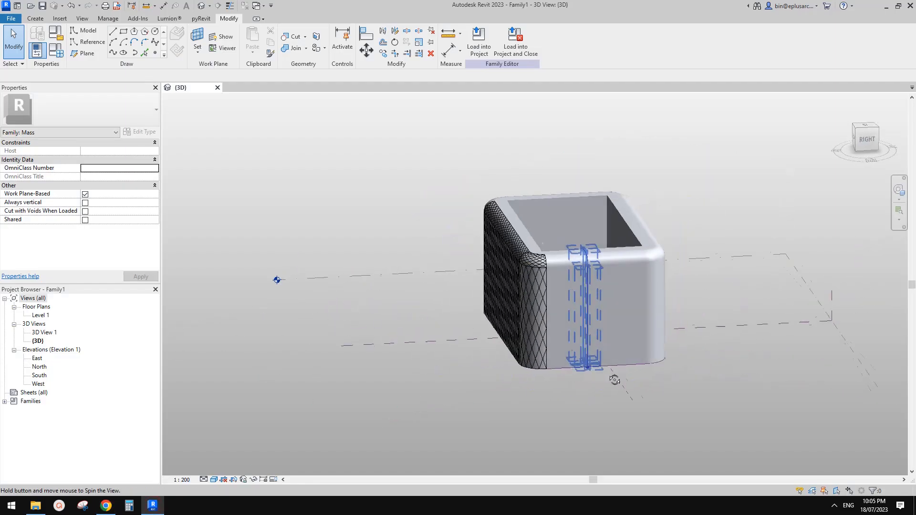
pyautogui.keyDown('shift'); pyautogui.moveTo(599, 311); pyautogui.dragTo(454, 292, button='middle'); pyautogui.keyUp('shift')
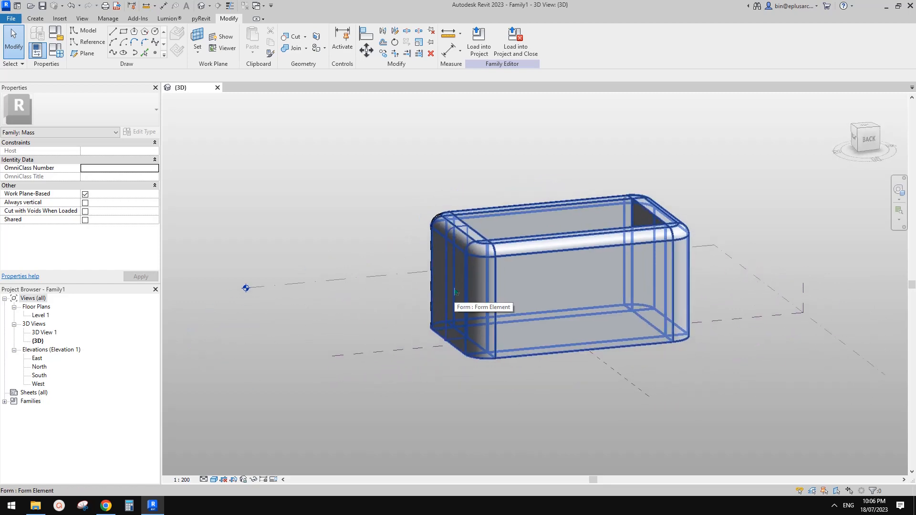
pyautogui.hotkey('alt', 'Tab')
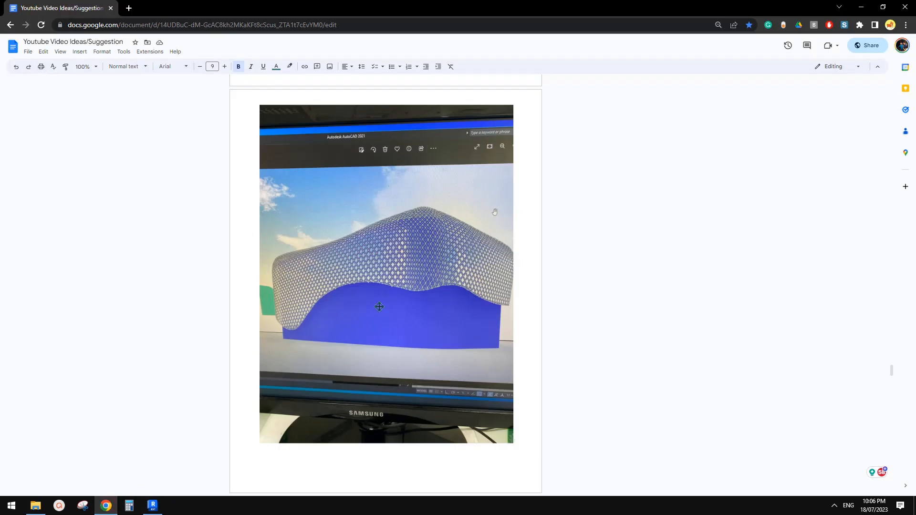
pyautogui.hotkey('alt', 'Tab')
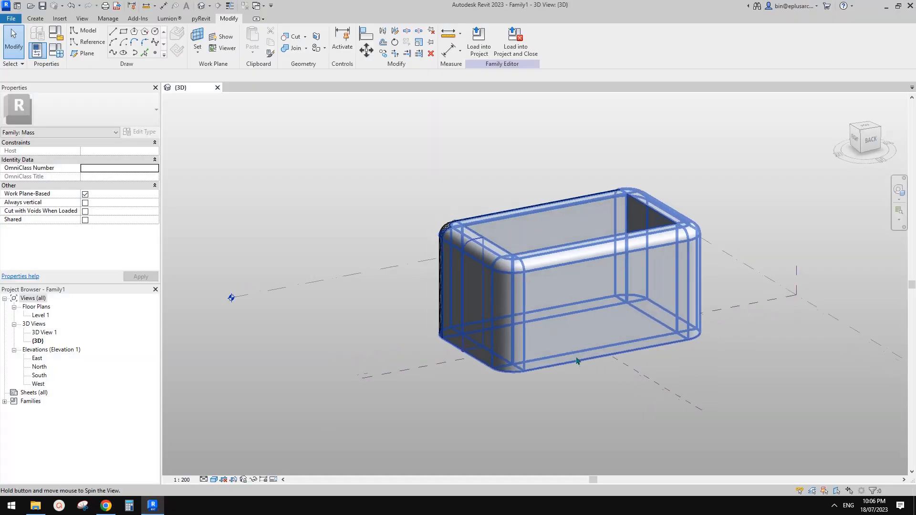
pyautogui.keyDown('shift'); pyautogui.moveTo(520, 293); pyautogui.dragTo(495, 321, button='middle'); pyautogui.keyUp('shift')
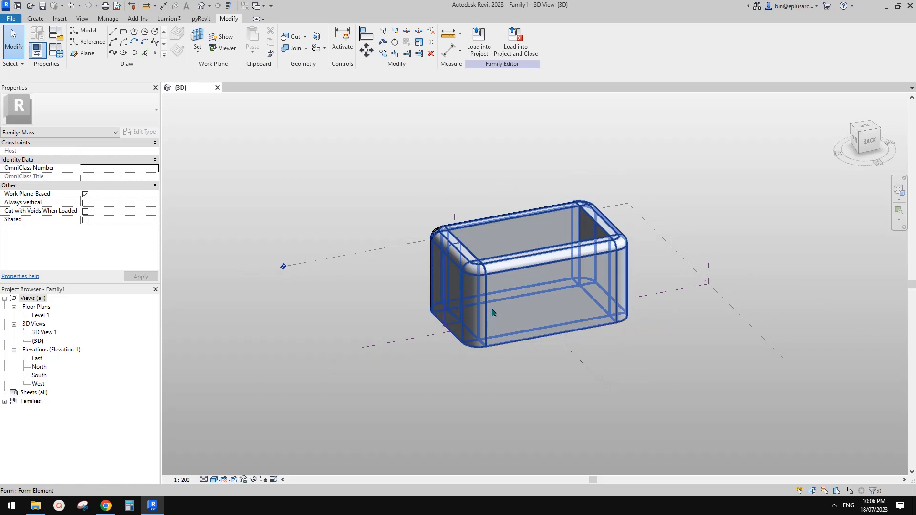
pyautogui.moveTo(393, 219); pyautogui.dragTo(395, 263, button='middle')
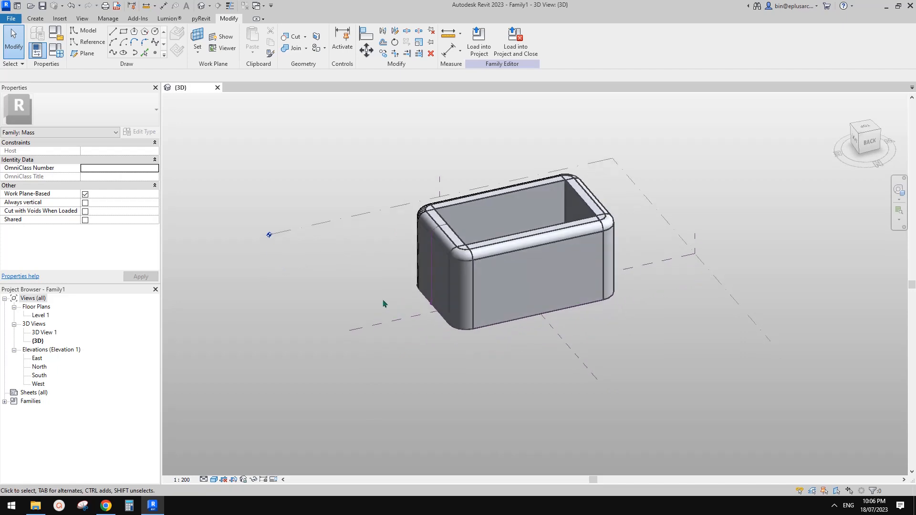
pyautogui.keyDown('shift'); pyautogui.moveTo(394, 210); pyautogui.dragTo(373, 303, button='middle'); pyautogui.keyUp('shift')
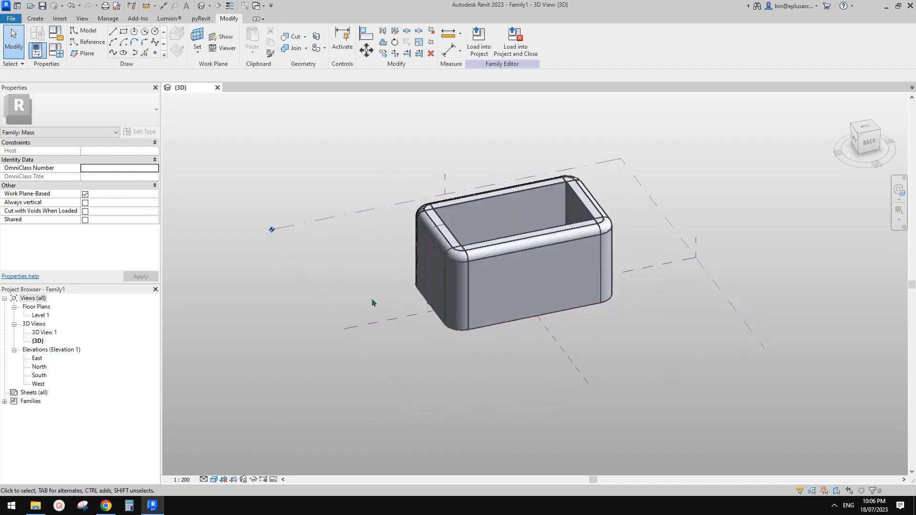
pyautogui.click(697, 241)
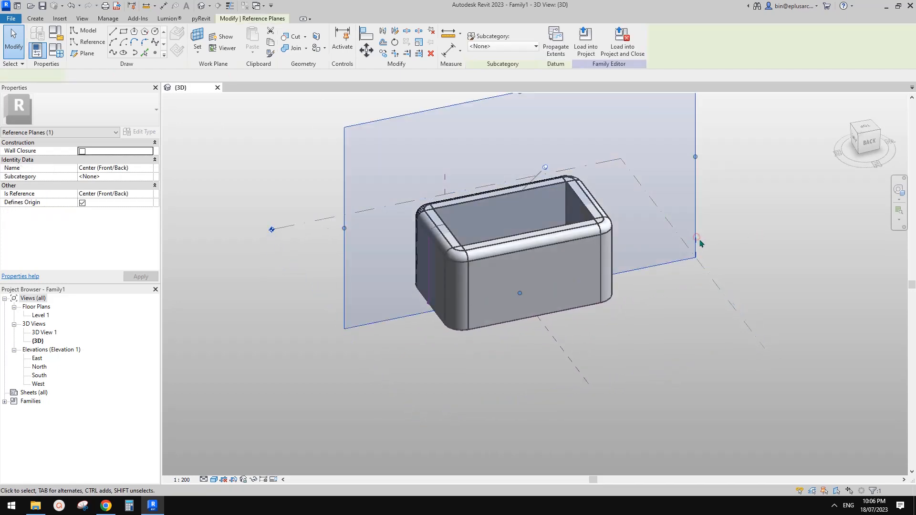
# Step: Select the Center (Front/Back) reference plane and activate Reference line drawing
pyautogui.keyDown('shift'); pyautogui.moveTo(702, 239); pyautogui.dragTo(708, 143, button='middle'); pyautogui.keyUp('shift')
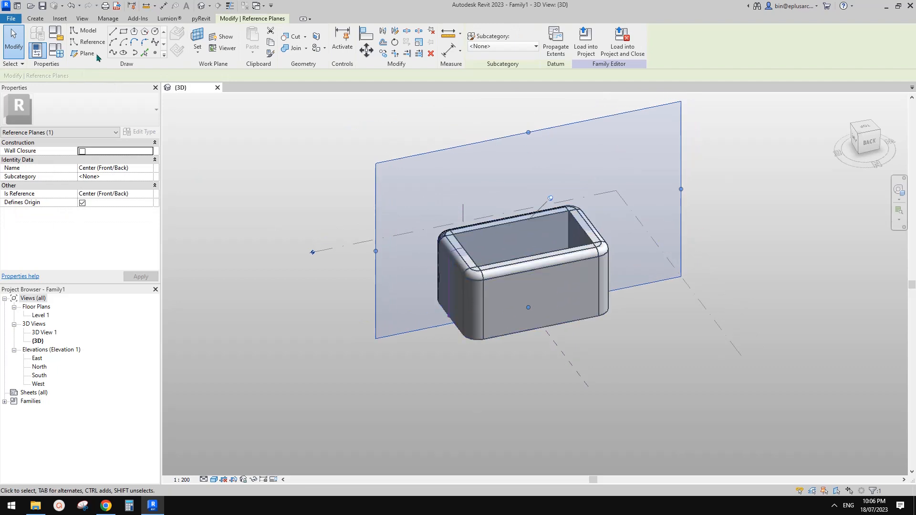
pyautogui.click(738, 154)
pyautogui.click(680, 263)
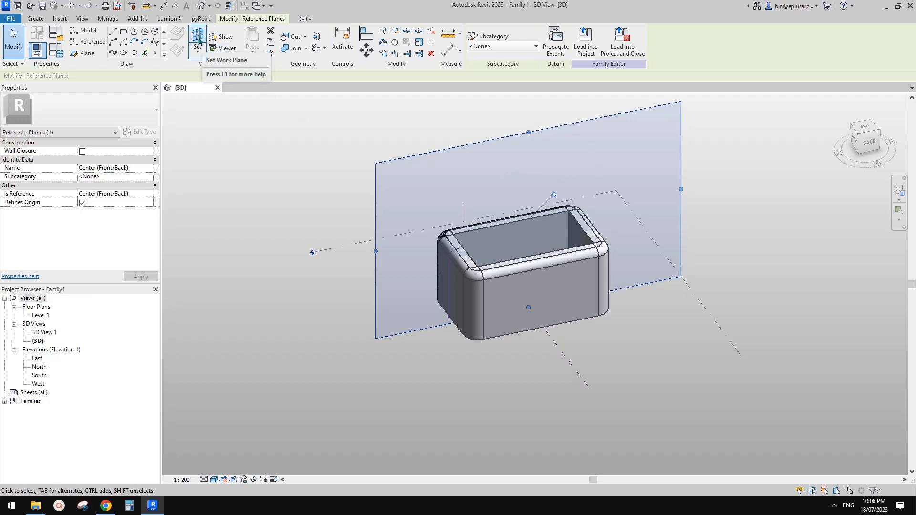
pyautogui.click(719, 159)
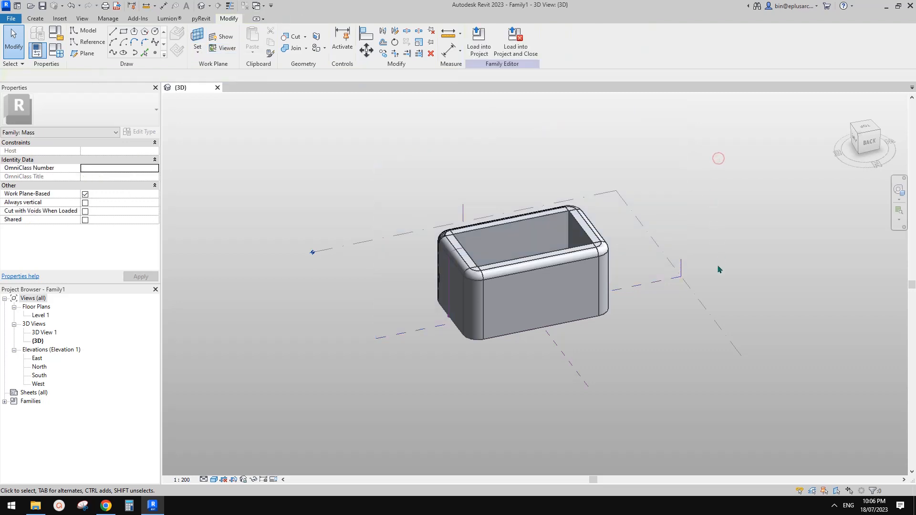
pyautogui.click(683, 267)
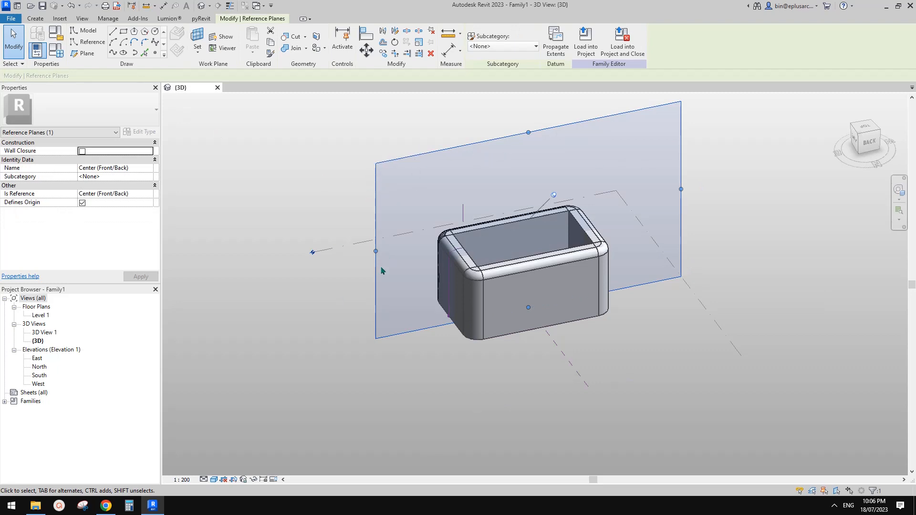
pyautogui.click(88, 45)
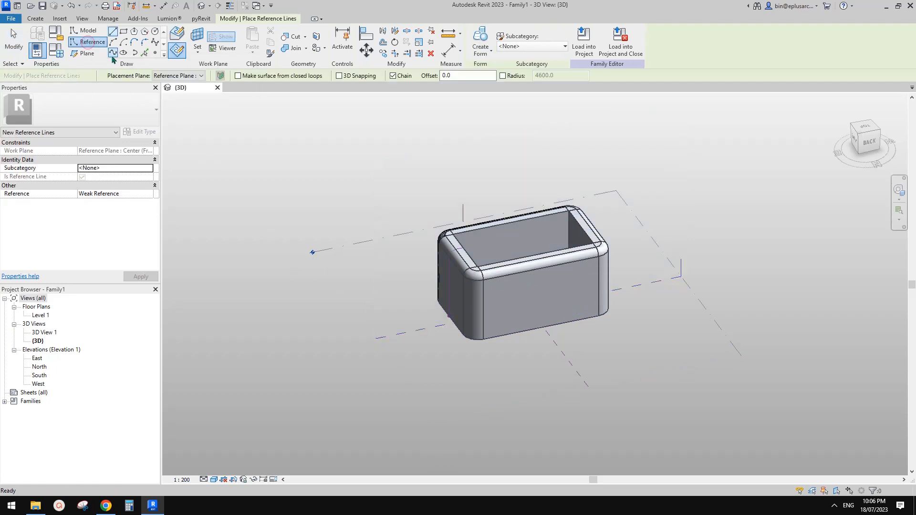
# Step: Draw a four-point reference spline across the Center (Front/Back) plane, running beneath the mass
pyautogui.click(155, 42)
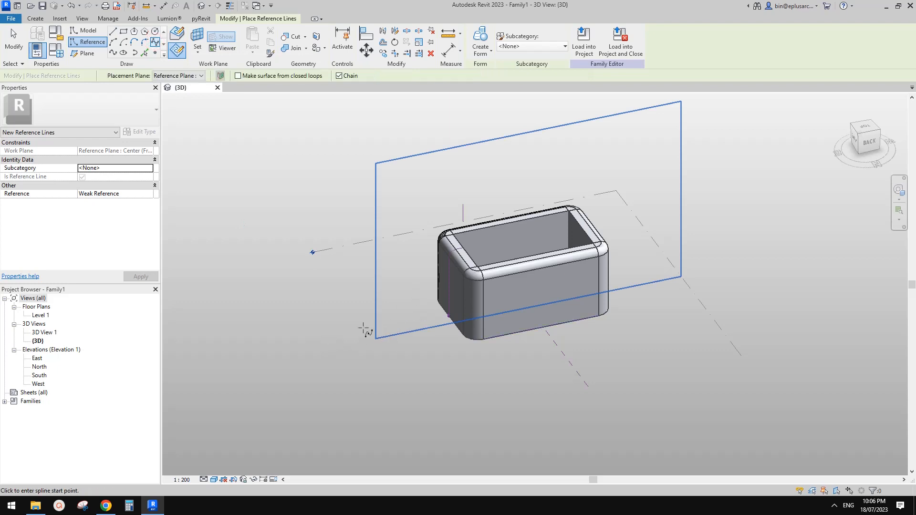
pyautogui.click(433, 306)
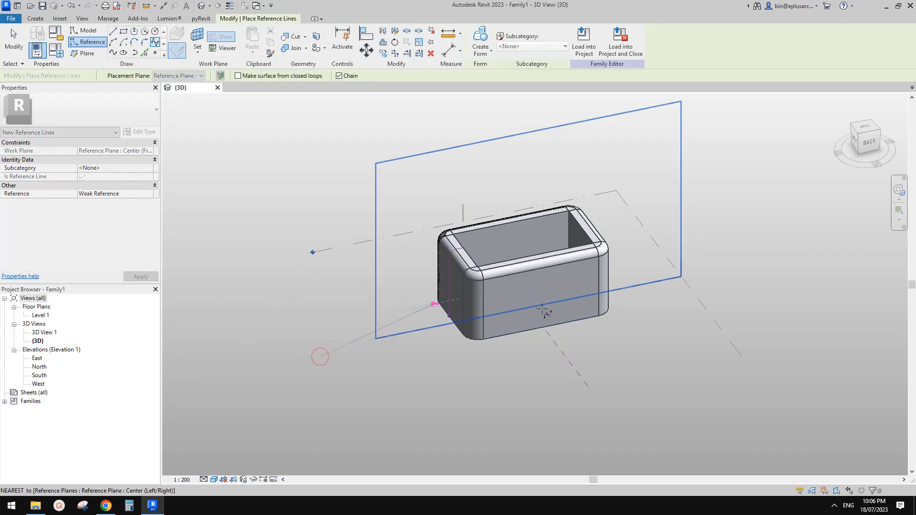
pyautogui.click(542, 308)
pyautogui.click(636, 261)
pyautogui.click(728, 275)
pyautogui.press('Escape')
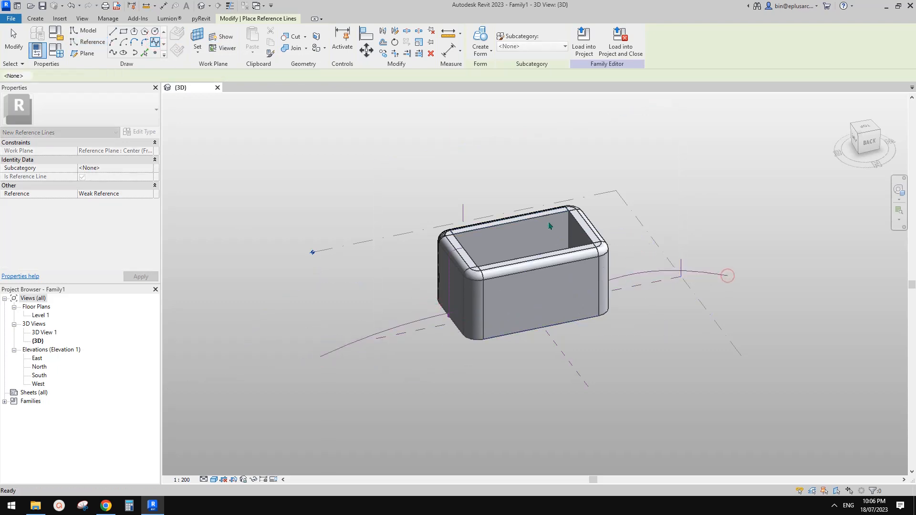
pyautogui.press('Escape')
pyautogui.keyDown('shift'); pyautogui.moveTo(435, 256); pyautogui.dragTo(473, 258, button='middle'); pyautogui.keyUp('shift')
# Step: Switch briefly to reference points, then reactivate Reference line drawing with Spline
pyautogui.click(154, 52)
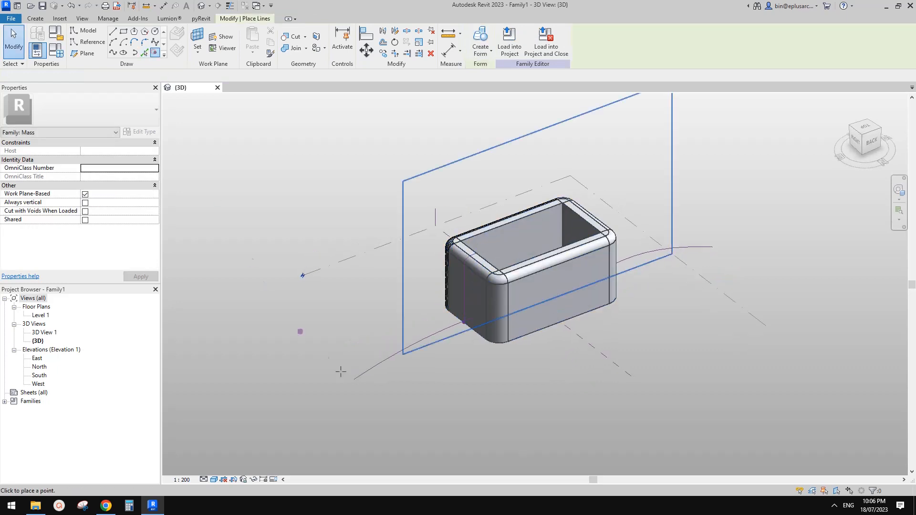
pyautogui.click(89, 43)
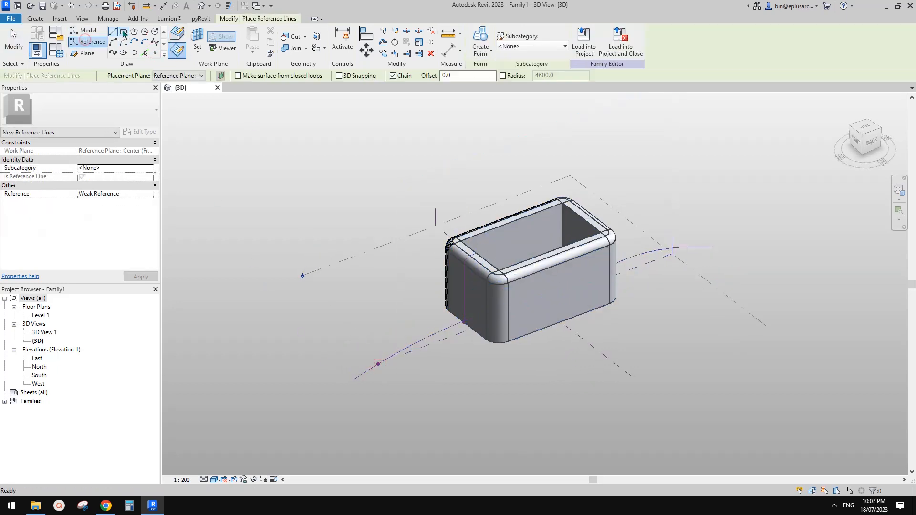
pyautogui.click(155, 42)
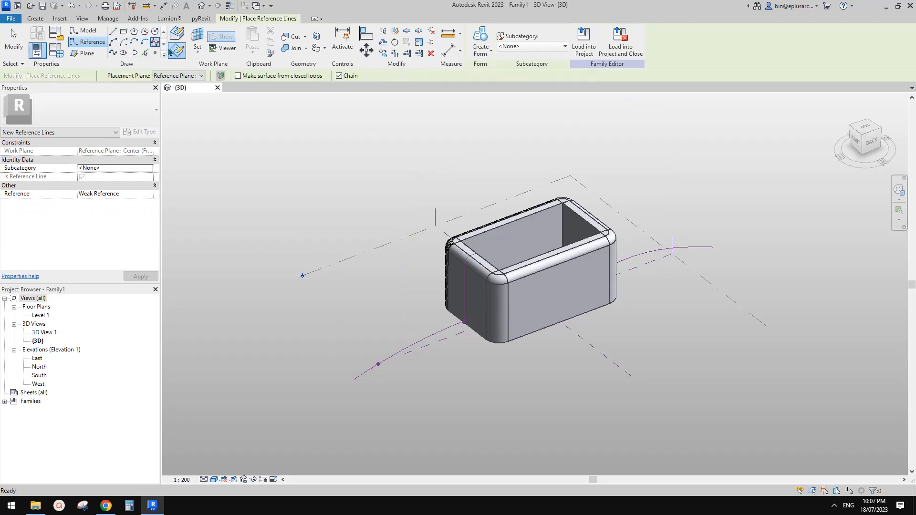
# Step: Host a new spline on a point of the path curve and place three control points
pyautogui.click(207, 52)
pyautogui.click(378, 364)
pyautogui.click(305, 342)
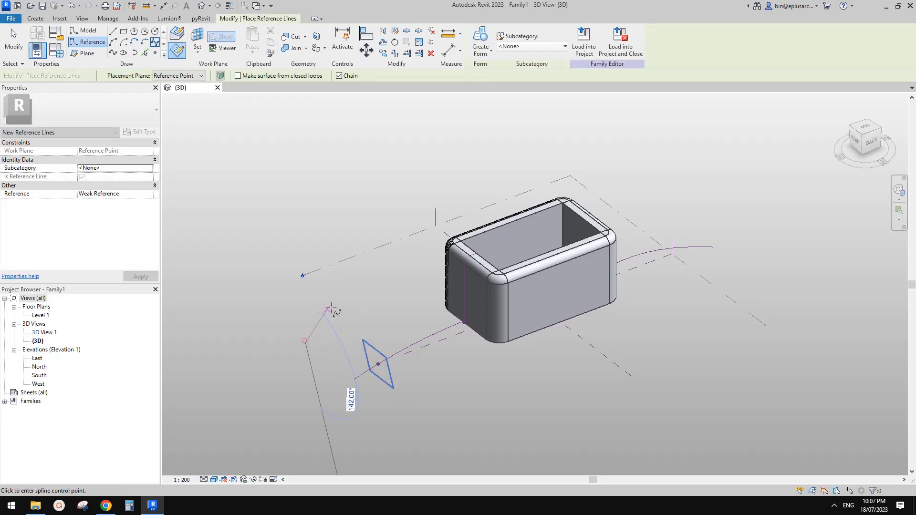
pyautogui.click(331, 308)
pyautogui.click(365, 342)
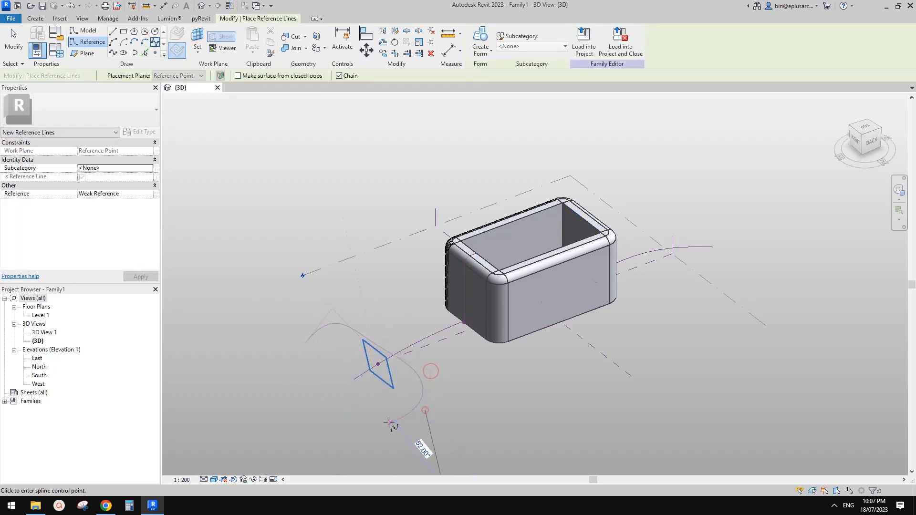
# Step: Close the profile loop at its starting point and check the two new lines by selecting them
pyautogui.keyDown('shift'); pyautogui.moveTo(329, 379); pyautogui.dragTo(395, 348, button='middle'); pyautogui.keyUp('shift')
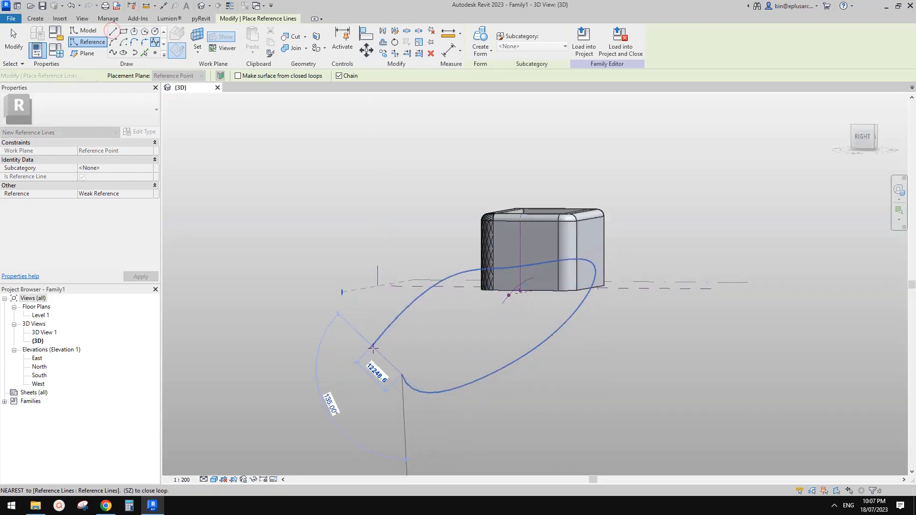
pyautogui.click(370, 347)
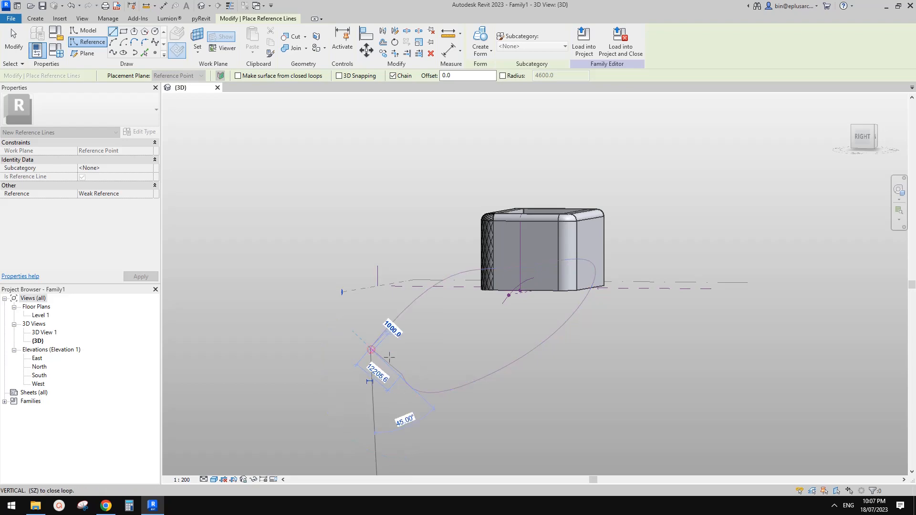
pyautogui.press('Escape')
pyautogui.press('Escape')
pyautogui.click(581, 337)
pyautogui.keyDown('shift'); pyautogui.moveTo(581, 337); pyautogui.dragTo(607, 298, button='middle'); pyautogui.keyUp('shift')
pyautogui.press('Escape')
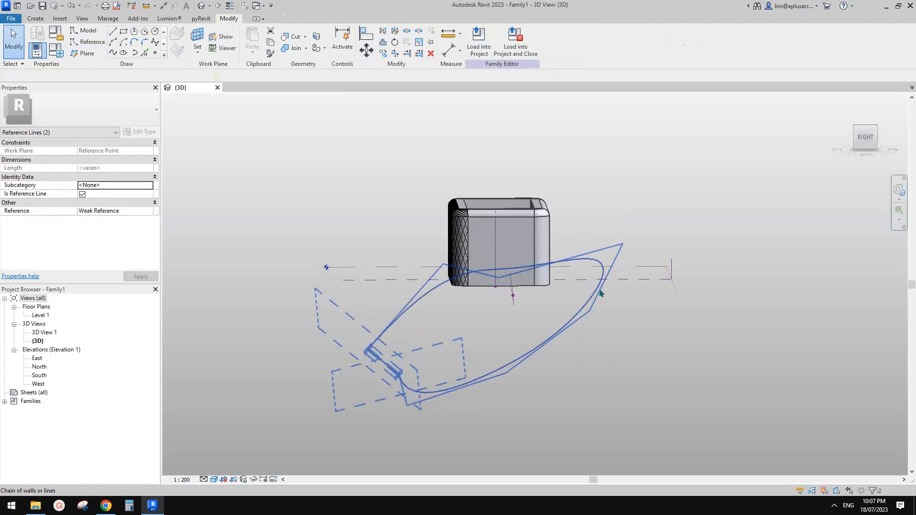
# Step: Reshape the spline path by dragging its control points
pyautogui.click(597, 291)
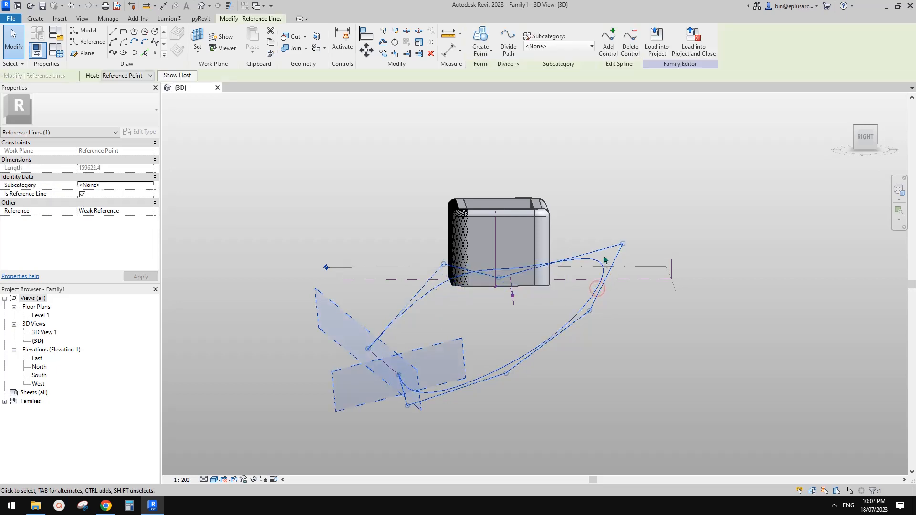
pyautogui.moveTo(621, 244); pyautogui.dragTo(615, 272)
pyautogui.moveTo(509, 289); pyautogui.dragTo(509, 288)
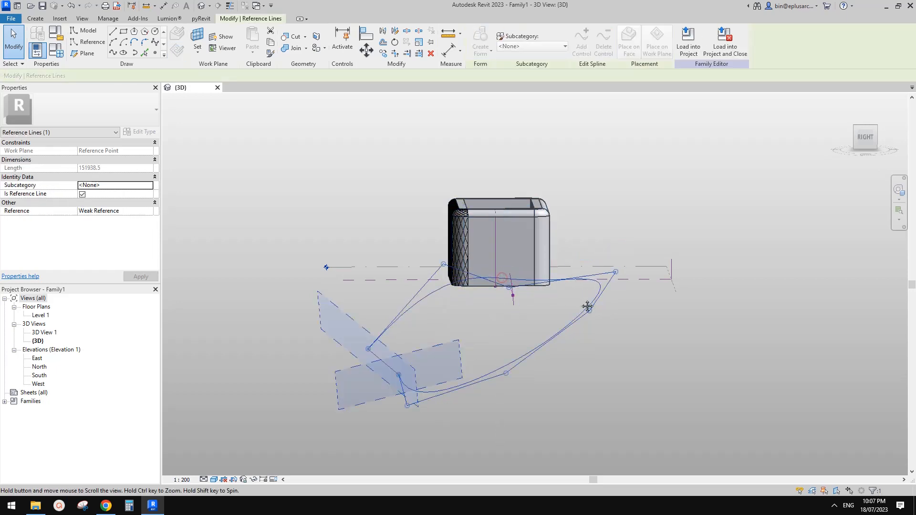
pyautogui.moveTo(505, 373); pyautogui.dragTo(506, 333)
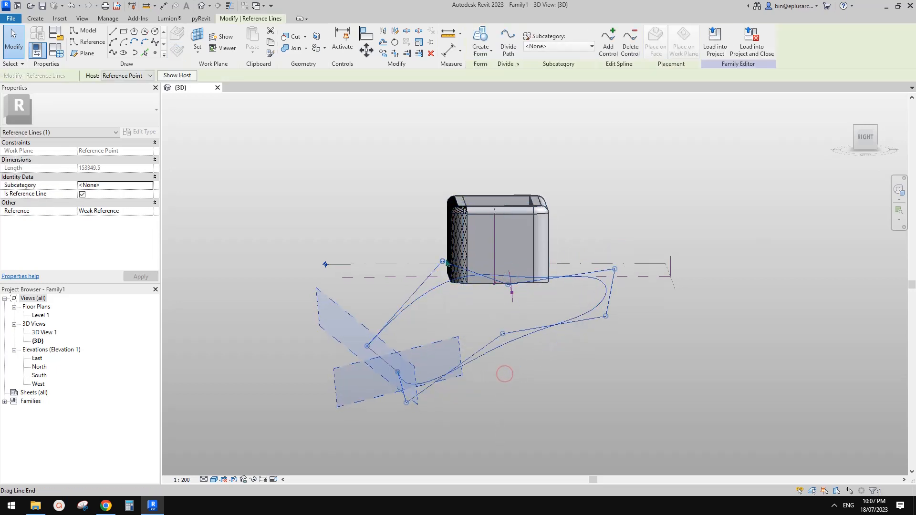
pyautogui.moveTo(444, 263); pyautogui.dragTo(454, 265)
pyautogui.keyDown('shift'); pyautogui.moveTo(560, 298); pyautogui.dragTo(377, 389, button='middle'); pyautogui.keyUp('shift')
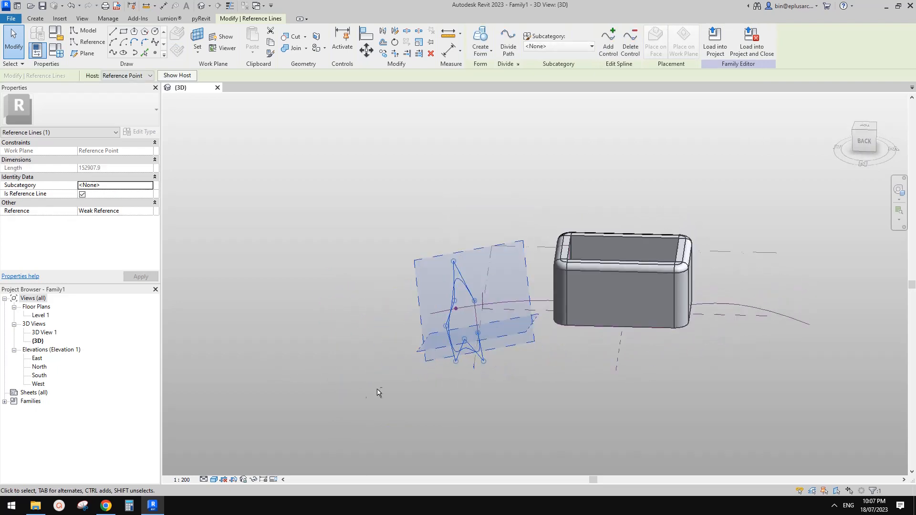
pyautogui.click(426, 338)
# Step: Window-select the profile and copy it along the path, placing a third profile
pyautogui.scroll(-1, 428, 336)
pyautogui.moveTo(441, 263)
pyautogui.mouseDown()
pyautogui.moveTo(483, 380)
pyautogui.moveTo(467, 379)
pyautogui.mouseUp()
pyautogui.moveTo(466, 321)
pyautogui.mouseDown()
pyautogui.moveTo(388, 368)
pyautogui.moveTo(319, 303)
pyautogui.mouseUp()
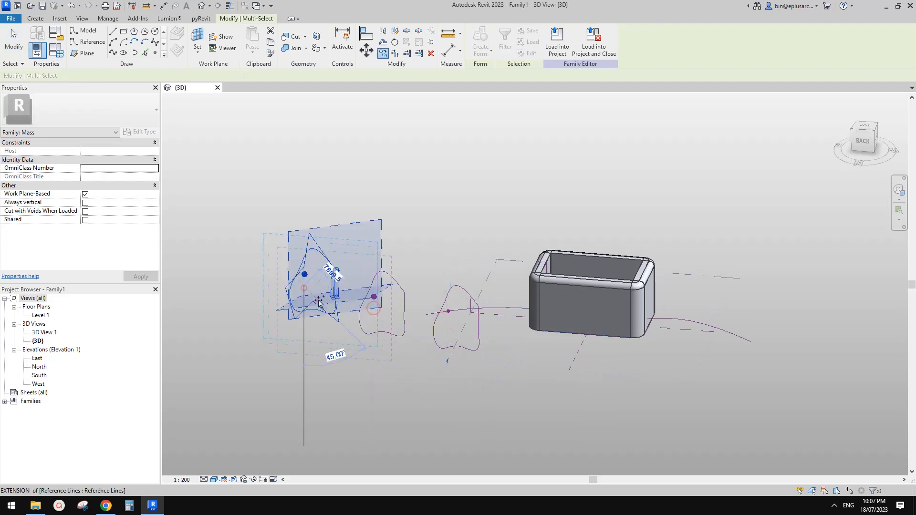
pyautogui.press('Escape')
pyautogui.press('Escape')
pyautogui.click(374, 297)
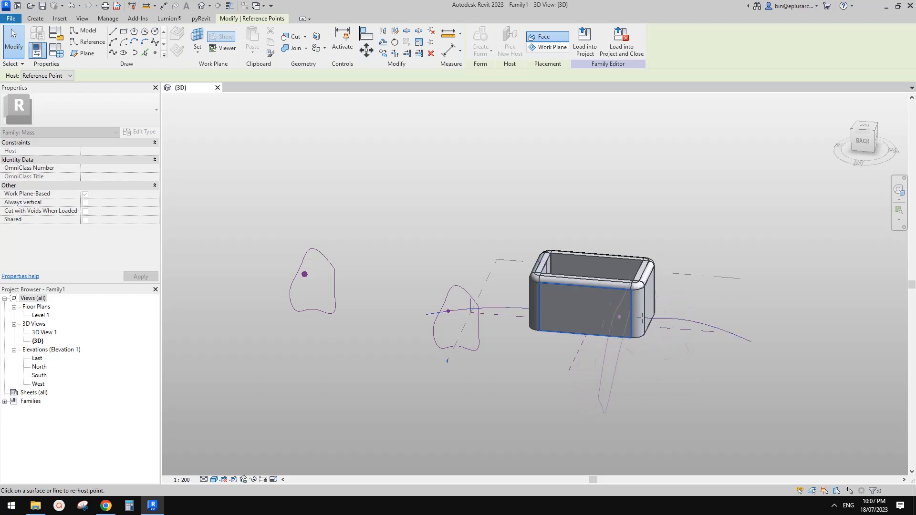
pyautogui.click(705, 287)
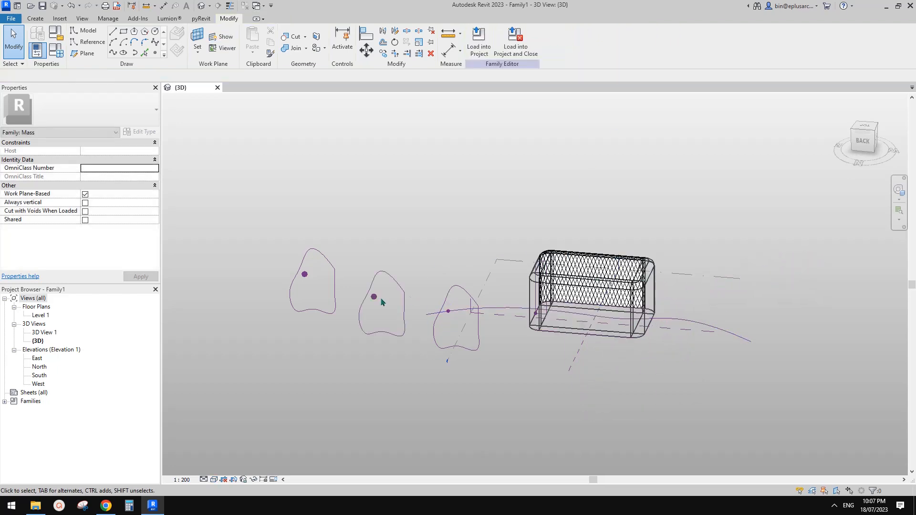
# Step: Re-host the profiles' reference points onto the spline path with Pick New Host
pyautogui.click(374, 297)
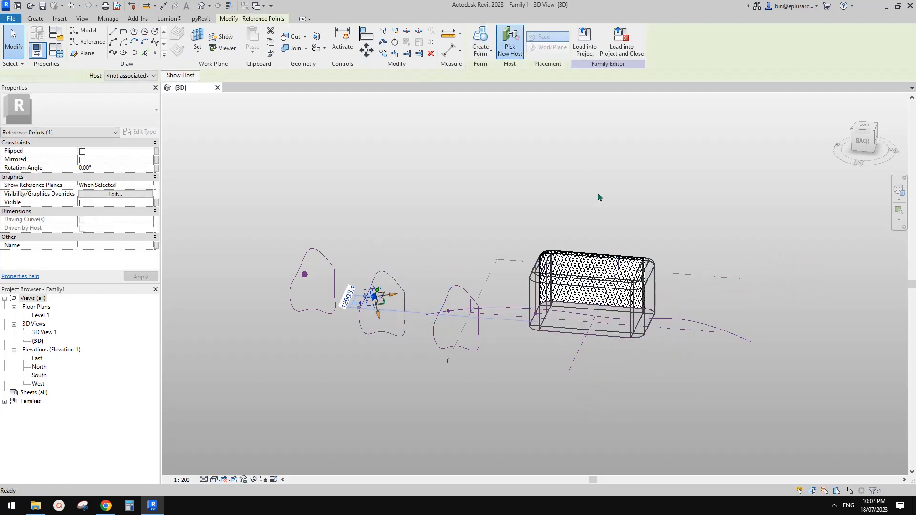
pyautogui.scroll(2, 601, 322)
pyautogui.click(599, 314)
pyautogui.scroll(-2, 536, 314)
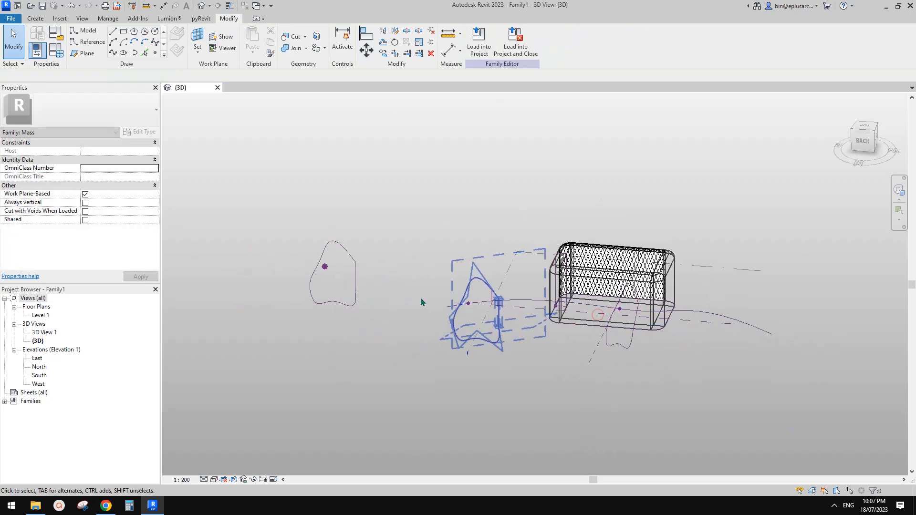
pyautogui.click(322, 266)
pyautogui.click(510, 46)
pyautogui.click(752, 328)
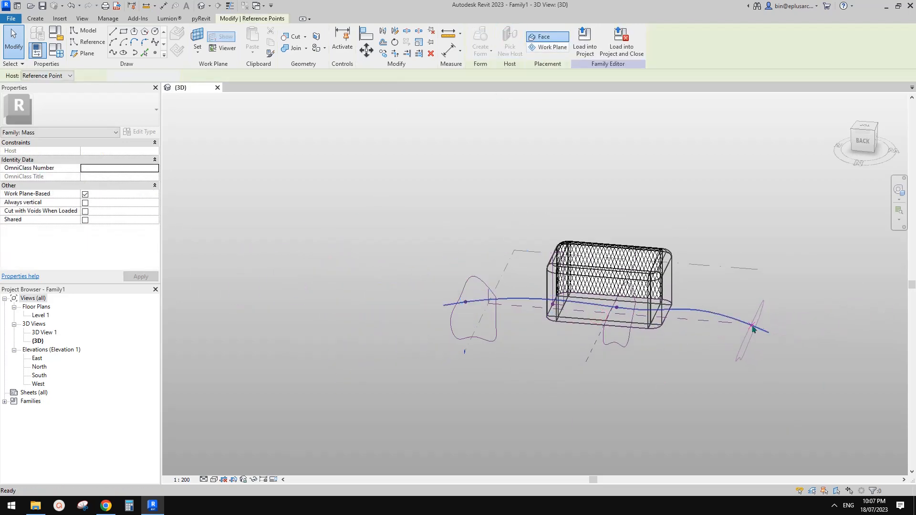
pyautogui.keyDown('shift'); pyautogui.moveTo(705, 326); pyautogui.dragTo(673, 336, button='middle'); pyautogui.keyUp('shift')
# Step: Tab-select all three profile chains plus the path and create a Void Form
pyautogui.press('Tab')
pyautogui.click(721, 340)
pyautogui.press('Tab')
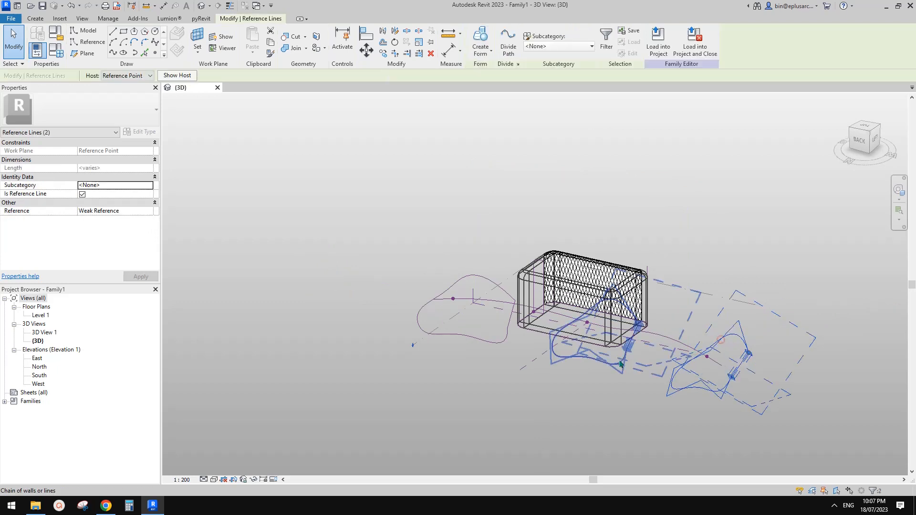
pyautogui.keyDown('ctrl'); pyautogui.click(619, 360); pyautogui.keyUp('ctrl')
pyautogui.press('Tab')
pyautogui.keyDown('ctrl'); pyautogui.click(496, 340); pyautogui.keyUp('ctrl')
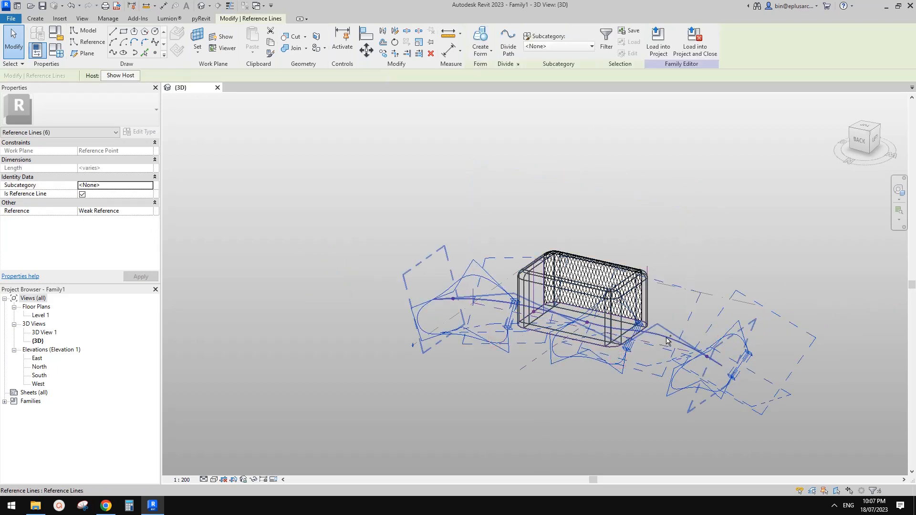
pyautogui.keyDown('ctrl'); pyautogui.click(667, 340); pyautogui.keyUp('ctrl')
pyautogui.click(485, 51)
pyautogui.click(488, 84)
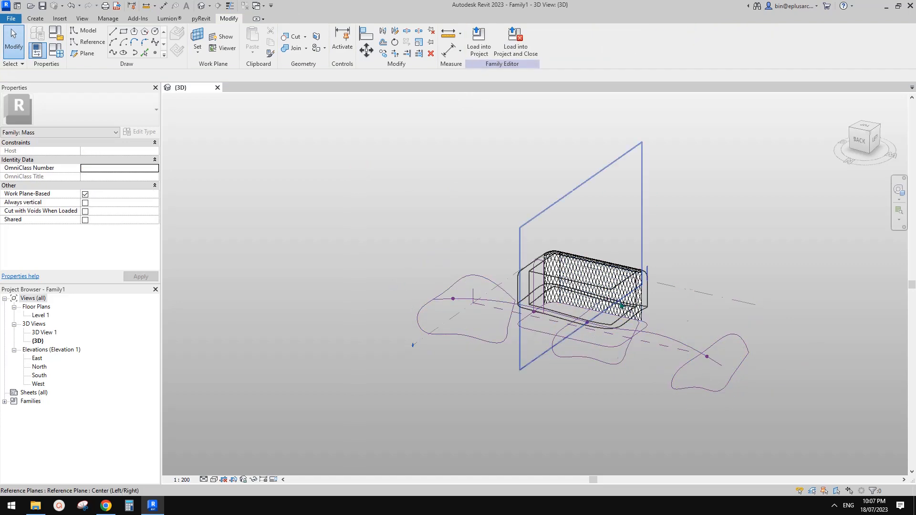
# Step: Orbit to the right side and temporarily hide the left profile chain
pyautogui.keyDown('shift'); pyautogui.moveTo(545, 354); pyautogui.dragTo(779, 276, button='middle'); pyautogui.keyUp('shift')
pyautogui.scroll(3, 503, 316)
pyautogui.keyDown('shift'); pyautogui.moveTo(502, 316); pyautogui.dragTo(634, 329, button='middle'); pyautogui.keyUp('shift')
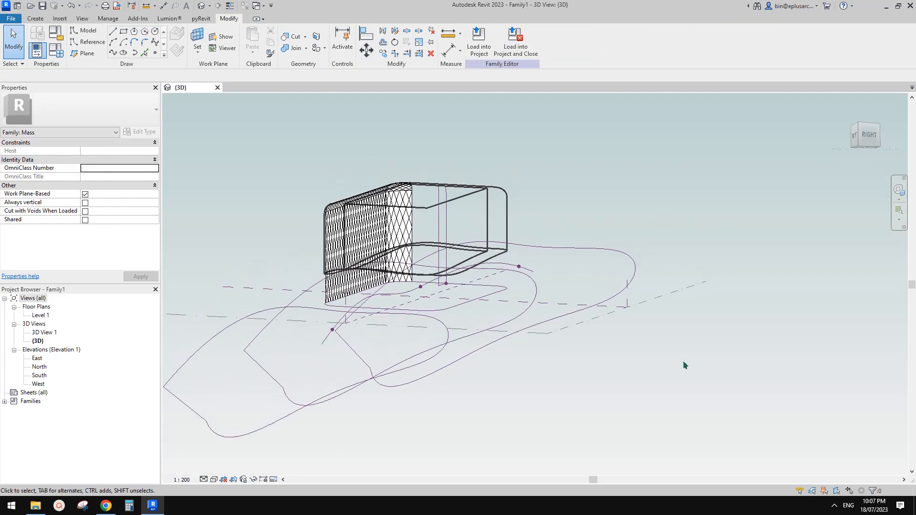
pyautogui.click(684, 361)
pyautogui.keyDown('shift'); pyautogui.moveTo(625, 288); pyautogui.dragTo(729, 297, button='middle'); pyautogui.keyUp('shift')
pyautogui.press('Tab')
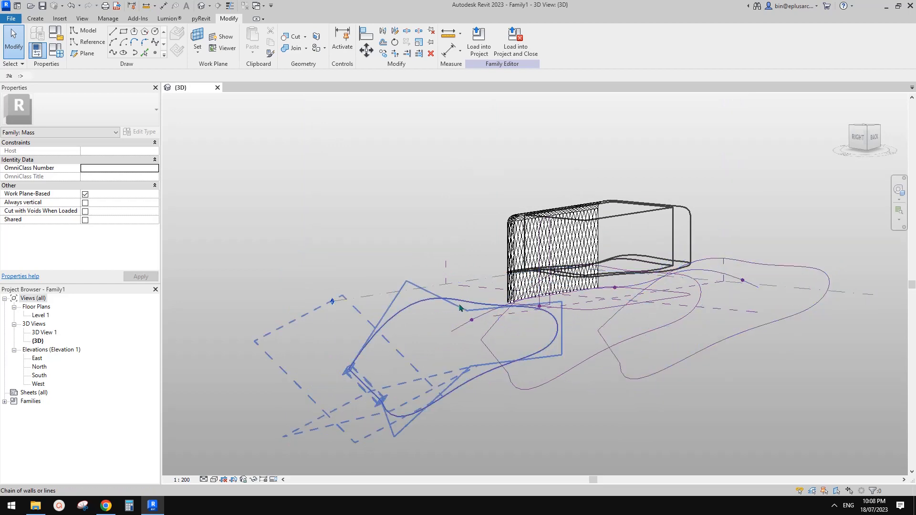
pyautogui.click(474, 304)
pyautogui.moveTo(475, 304); pyautogui.dragTo(436, 307, button='middle')
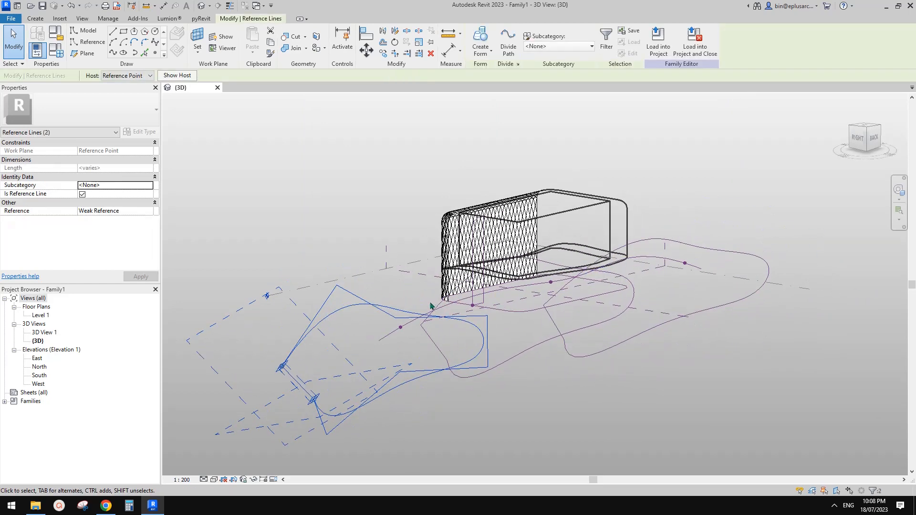
pyautogui.press('h')
pyautogui.press('h')
# Step: Temporarily hide the middle and right profiles, then orbit and select the void form
pyautogui.press('Tab')
pyautogui.click(633, 300)
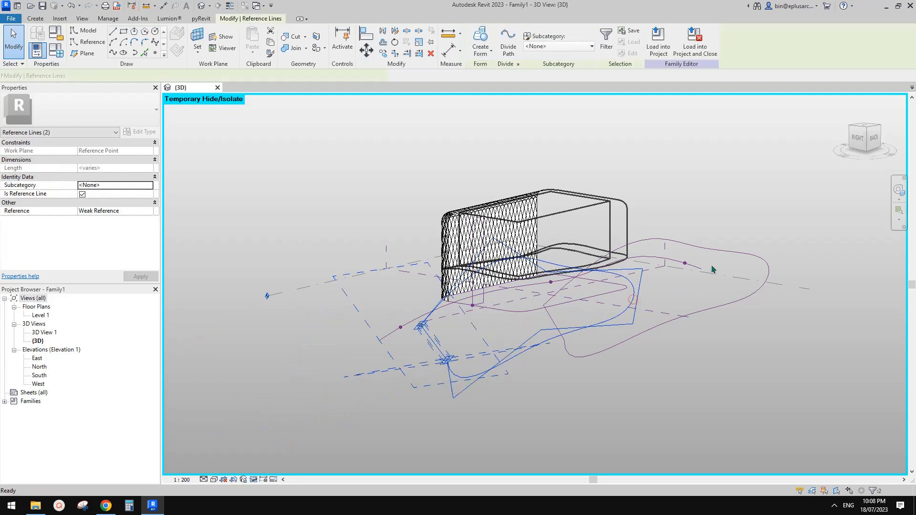
pyautogui.press('h')
pyautogui.press('h')
pyautogui.press('Tab')
pyautogui.click(723, 255)
pyautogui.press('h')
pyautogui.press('h')
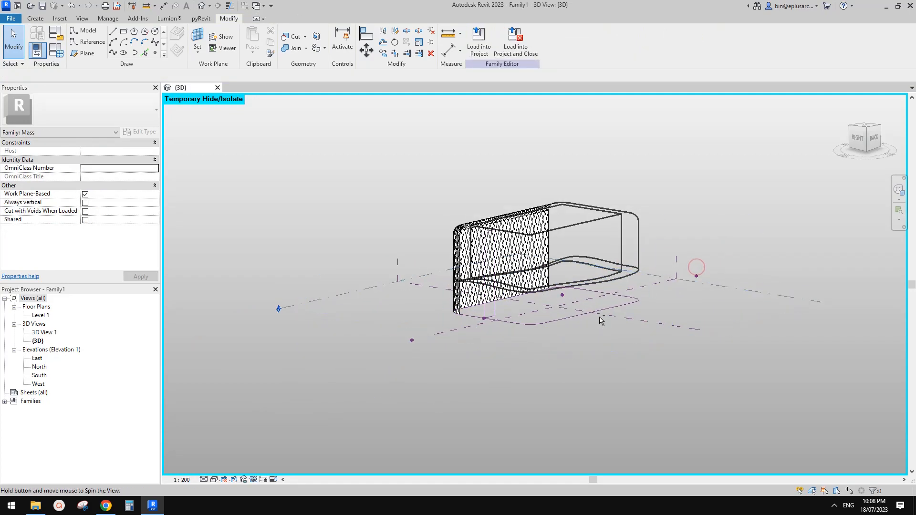
pyautogui.keyDown('shift'); pyautogui.moveTo(696, 277); pyautogui.dragTo(445, 349, button='middle'); pyautogui.keyUp('shift')
pyautogui.scroll(2, 465, 332)
pyautogui.click(565, 304)
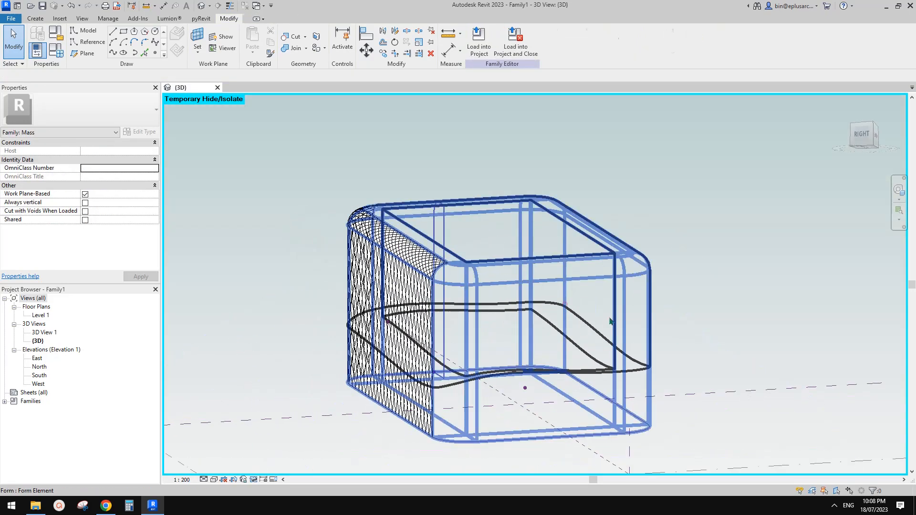
# Step: Temporarily hide the first Rhomboid divided surface with HH
pyautogui.keyDown('shift'); pyautogui.moveTo(644, 326); pyautogui.dragTo(605, 321, button='middle'); pyautogui.keyUp('shift')
pyautogui.press('Escape')
pyautogui.click(720, 352)
pyautogui.moveTo(720, 352); pyautogui.dragTo(685, 305, button='middle')
pyautogui.press('h')
pyautogui.press('h')
# Step: Temporarily hide the corner Rhomboid divided surface and frame the cut mass
pyautogui.click(739, 318)
pyautogui.click(749, 312)
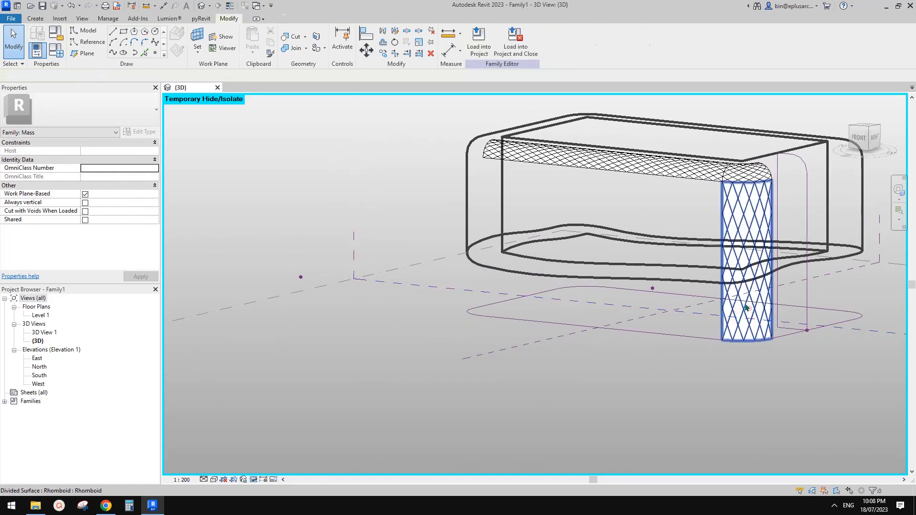
pyautogui.moveTo(746, 308); pyautogui.dragTo(729, 314, button='middle')
pyautogui.press('h')
pyautogui.press('h')
pyautogui.keyDown('shift'); pyautogui.moveTo(720, 264); pyautogui.dragTo(682, 273, button='middle'); pyautogui.keyUp('shift')
pyautogui.scroll(-1, 683, 272)
pyautogui.moveTo(683, 273); pyautogui.dragTo(530, 318, button='middle')
pyautogui.scroll(2, 624, 253)
pyautogui.press('Tab')
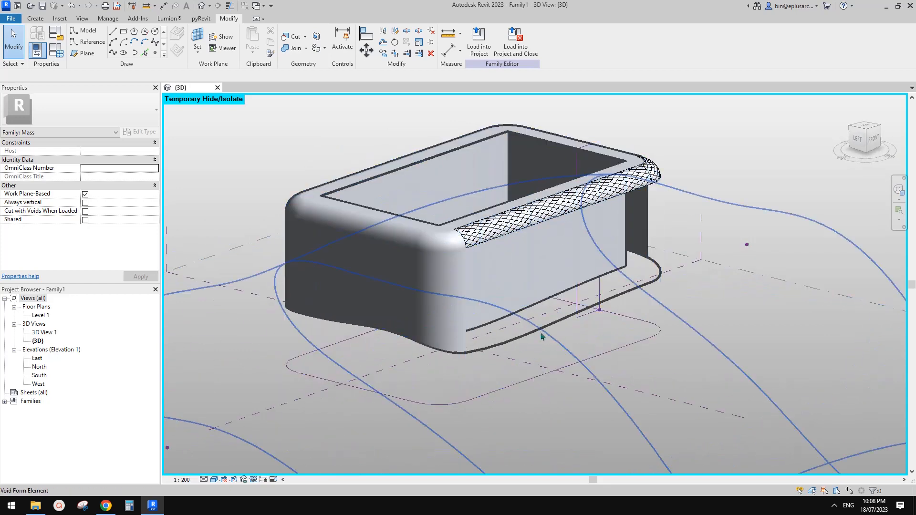
# Step: Restore the temporarily hidden Rhomboid surfaces and check the front and corner ones
pyautogui.press('Tab')
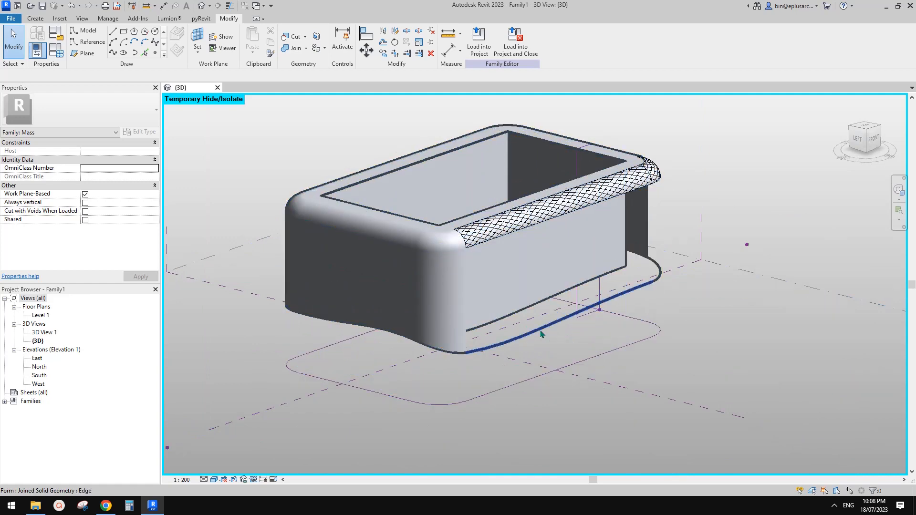
pyautogui.moveTo(551, 318); pyautogui.dragTo(563, 327, button='middle')
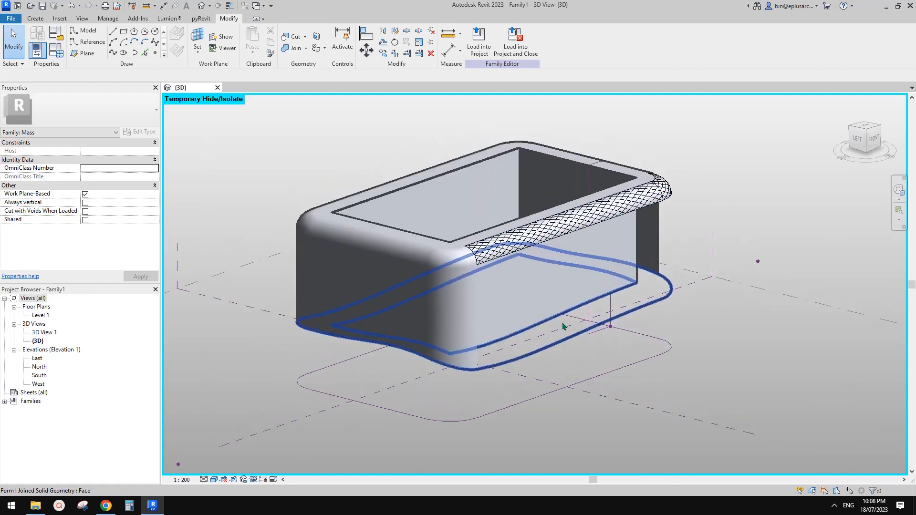
pyautogui.click(615, 210)
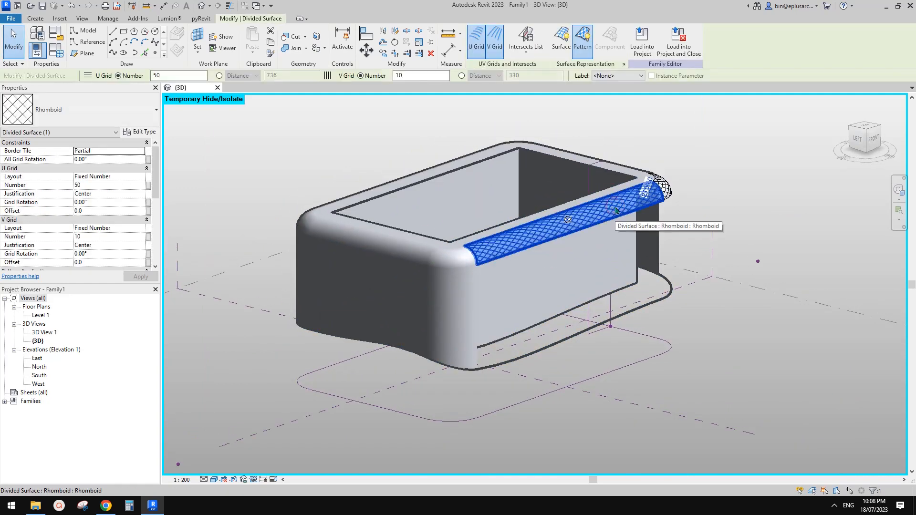
pyautogui.keyDown('shift'); pyautogui.moveTo(615, 210); pyautogui.dragTo(493, 275, button='middle'); pyautogui.keyUp('shift')
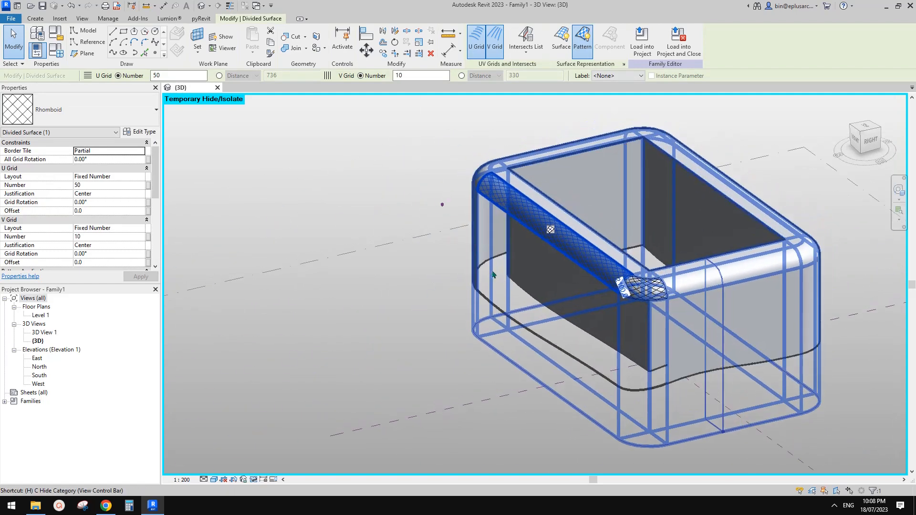
pyautogui.press('r')
pyautogui.click(563, 246)
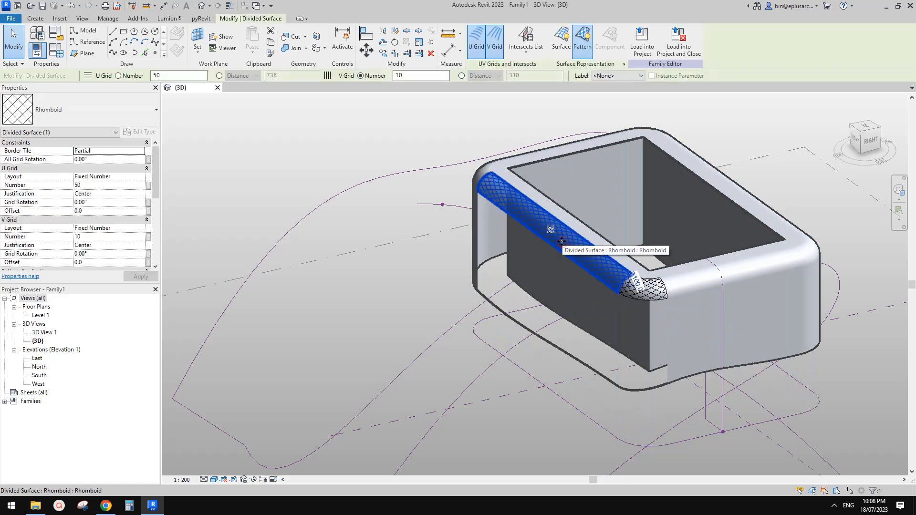
pyautogui.press('Escape')
pyautogui.click(652, 290)
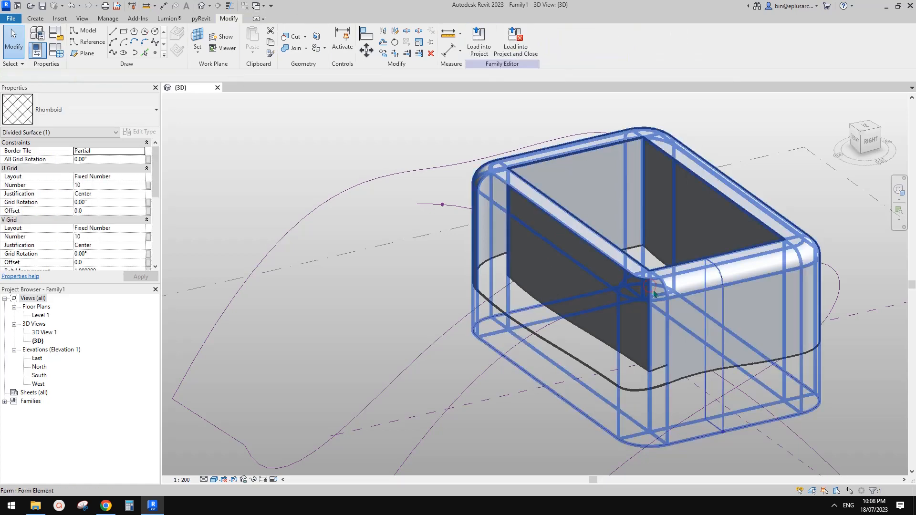
pyautogui.press('Escape')
# Step: Delete the box form, then select its small vertical profile and rounded-rectangle path
pyautogui.click(616, 287)
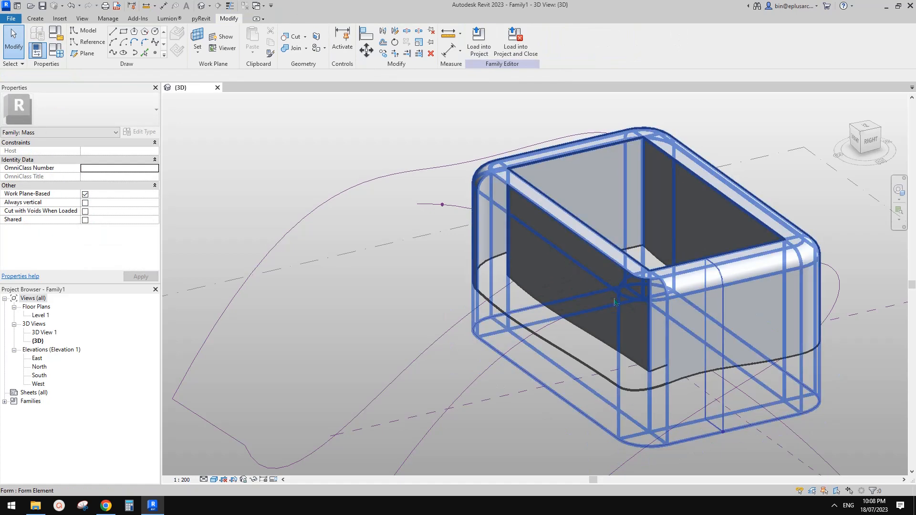
pyautogui.keyDown('shift'); pyautogui.moveTo(616, 302); pyautogui.dragTo(666, 333, button='middle'); pyautogui.keyUp('shift')
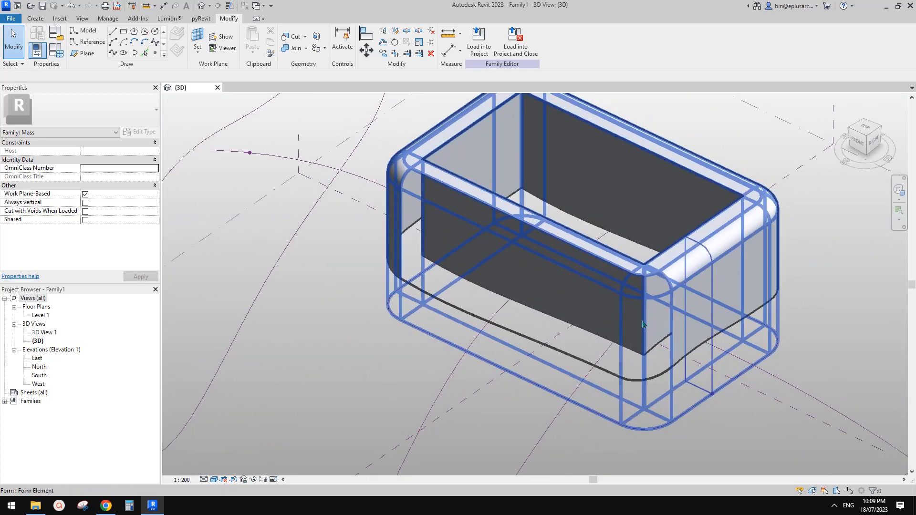
pyautogui.click(684, 314)
pyautogui.press('Escape')
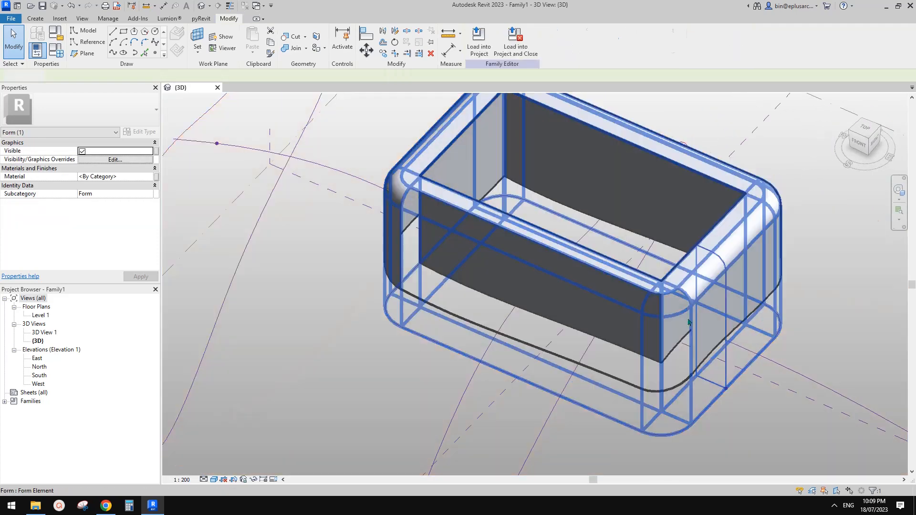
pyautogui.click(686, 313)
pyautogui.moveTo(687, 311); pyautogui.dragTo(678, 312, button='middle')
pyautogui.press('Delete')
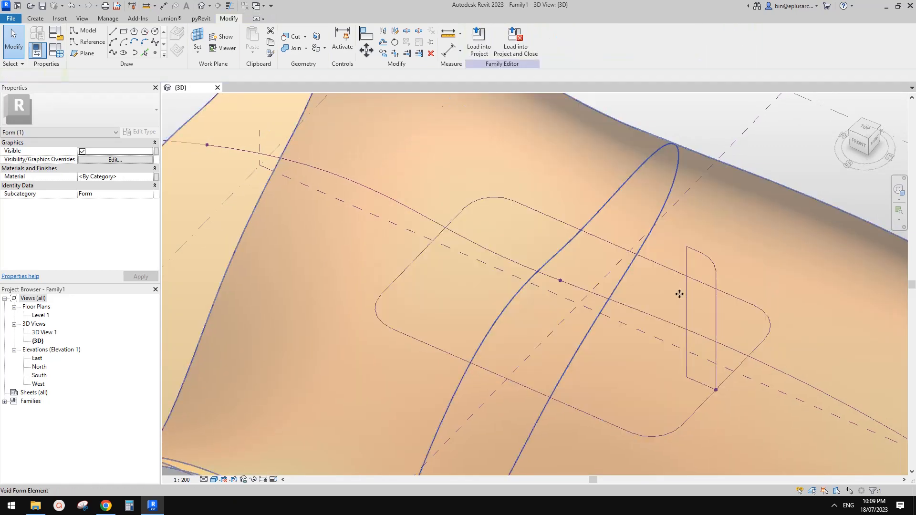
pyautogui.click(714, 286)
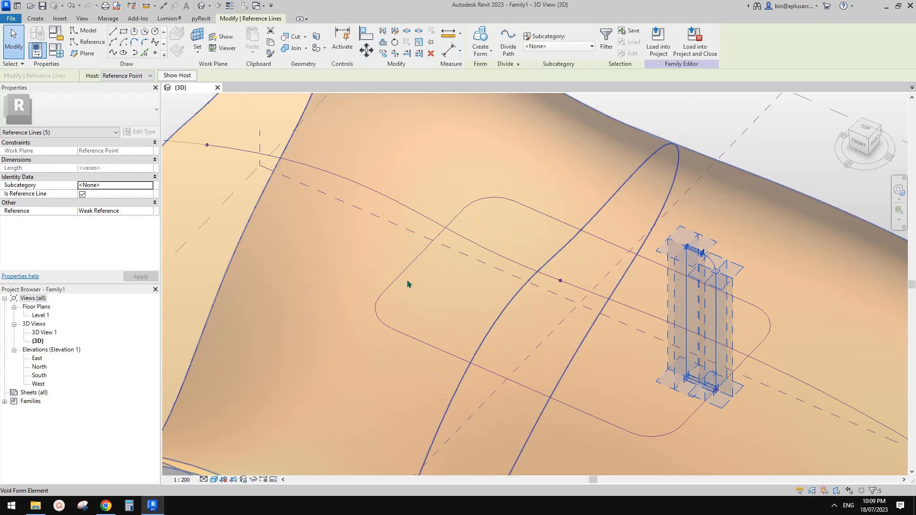
pyautogui.keyDown('ctrl'); pyautogui.click(766, 315); pyautogui.keyUp('ctrl')
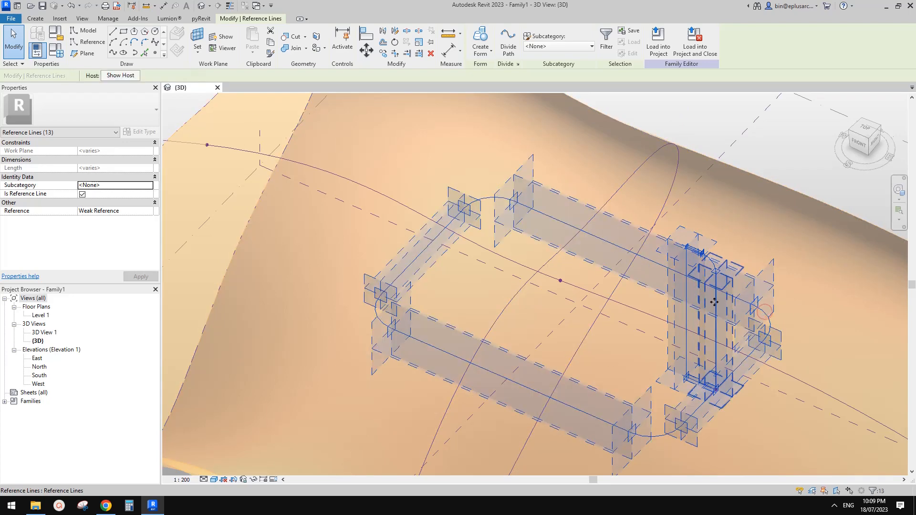
# Step: Create a solid form from the selected profile and rounded-rectangle path
pyautogui.click(484, 37)
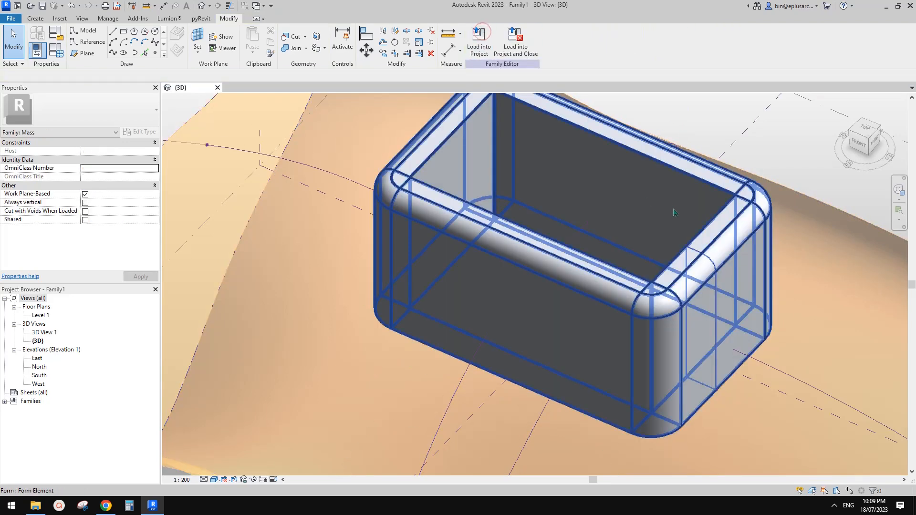
pyautogui.scroll(-3, 681, 214)
pyautogui.keyDown('shift'); pyautogui.moveTo(706, 212); pyautogui.dragTo(698, 147, button='middle'); pyautogui.keyUp('shift')
pyautogui.keyDown('shift'); pyautogui.moveTo(703, 331); pyautogui.dragTo(677, 329, button='middle'); pyautogui.keyUp('shift')
# Step: Cut the new box with the wavy void surface using Geometry > Cut
pyautogui.click(296, 38)
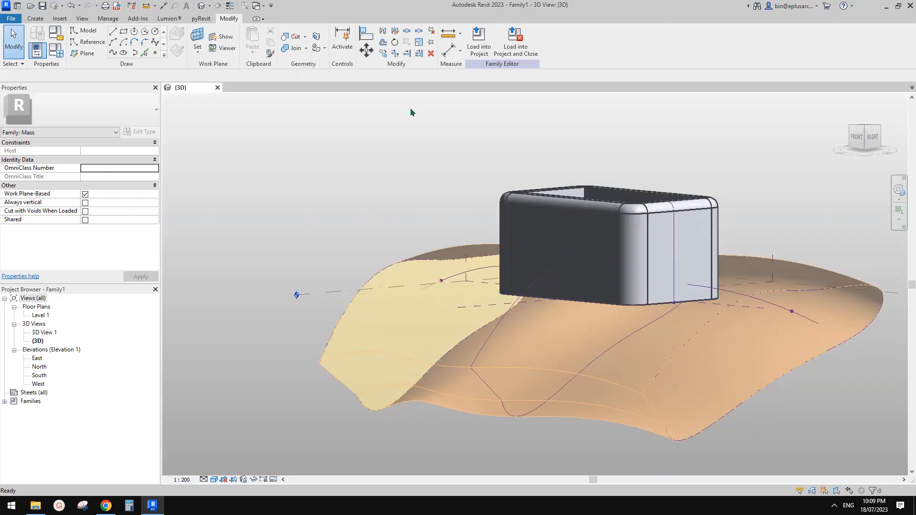
pyautogui.keyDown('shift'); pyautogui.moveTo(680, 250); pyautogui.dragTo(681, 259, button='middle'); pyautogui.keyUp('shift')
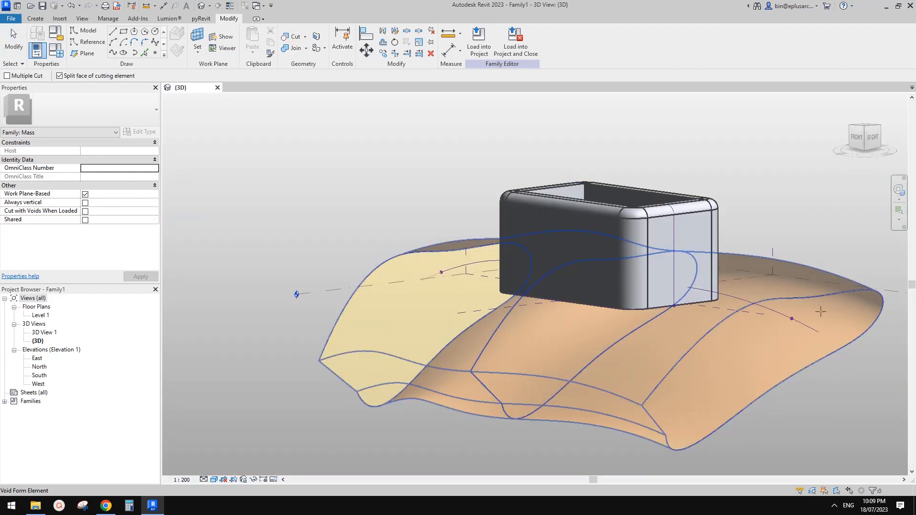
pyautogui.moveTo(721, 220); pyautogui.dragTo(714, 227, button='middle')
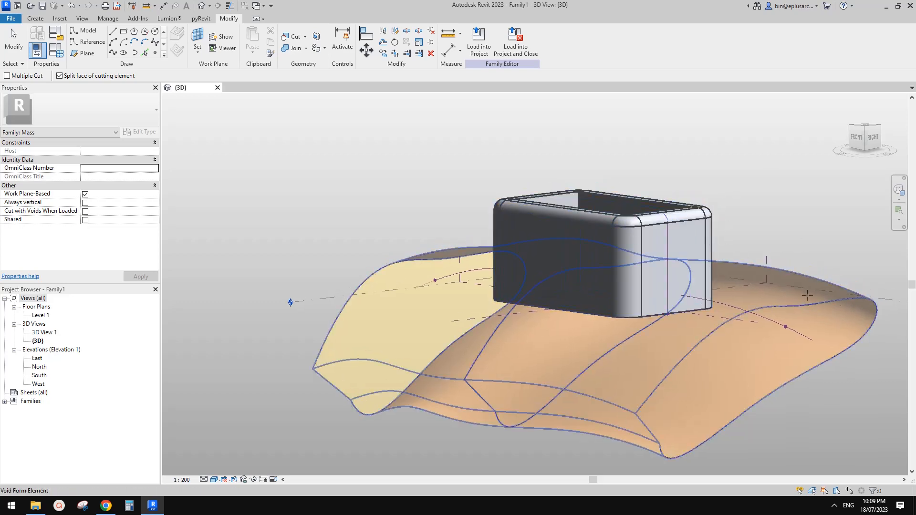
pyautogui.click(680, 290)
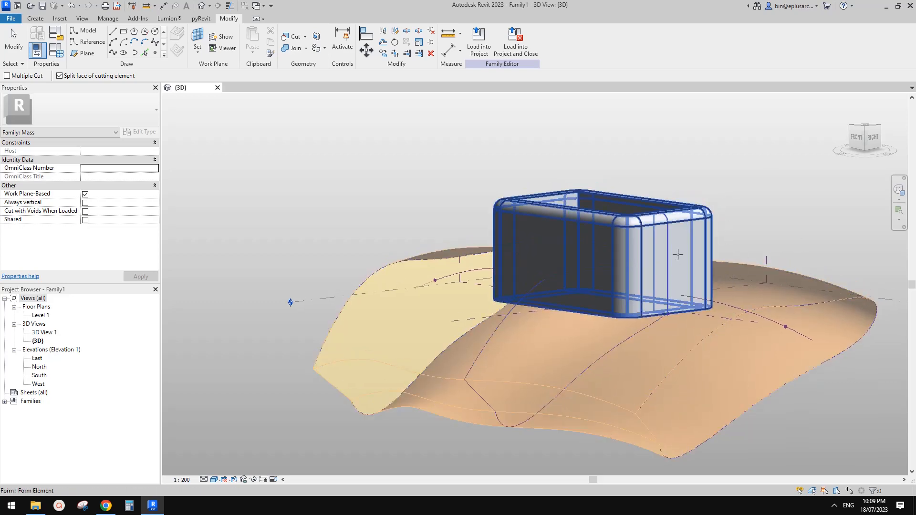
pyautogui.keyDown('shift'); pyautogui.moveTo(680, 291); pyautogui.dragTo(657, 246, button='middle'); pyautogui.keyUp('shift')
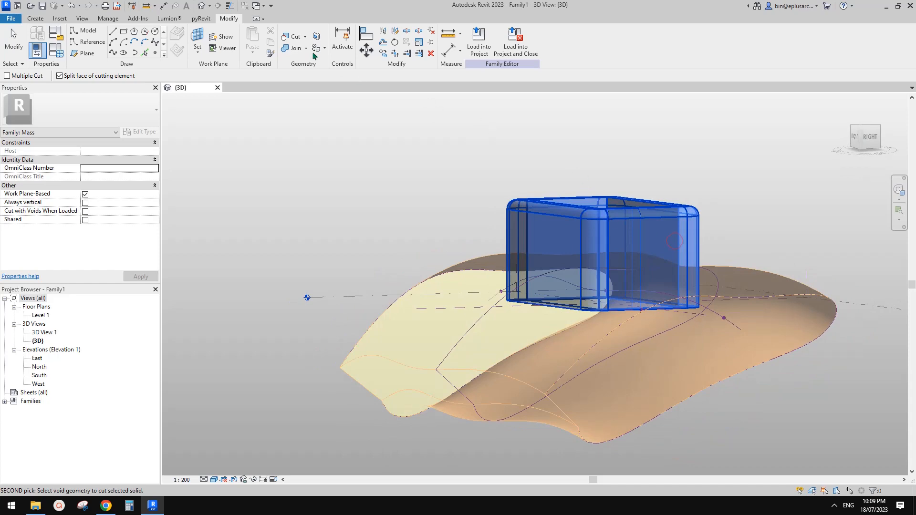
pyautogui.click(833, 296)
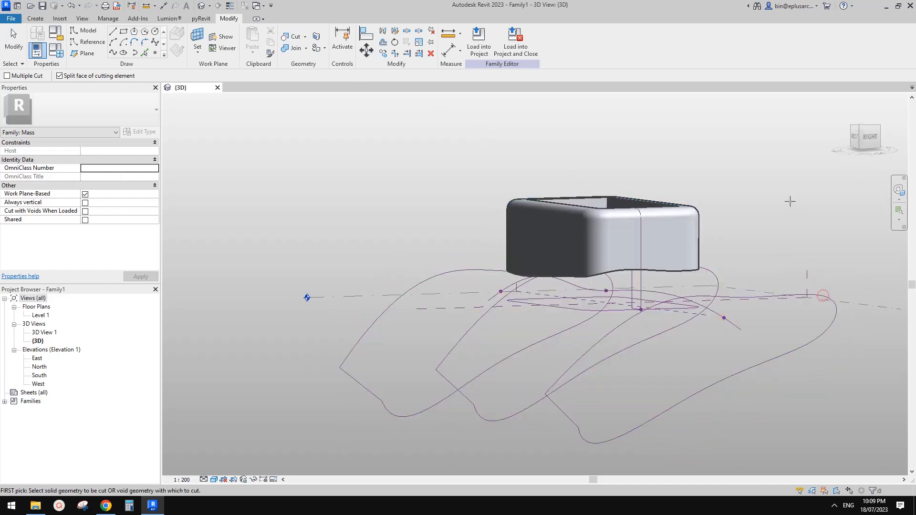
pyautogui.press('Escape')
pyautogui.keyDown('shift'); pyautogui.moveTo(789, 201); pyautogui.dragTo(628, 279, button='middle'); pyautogui.keyUp('shift')
pyautogui.scroll(2, 592, 289)
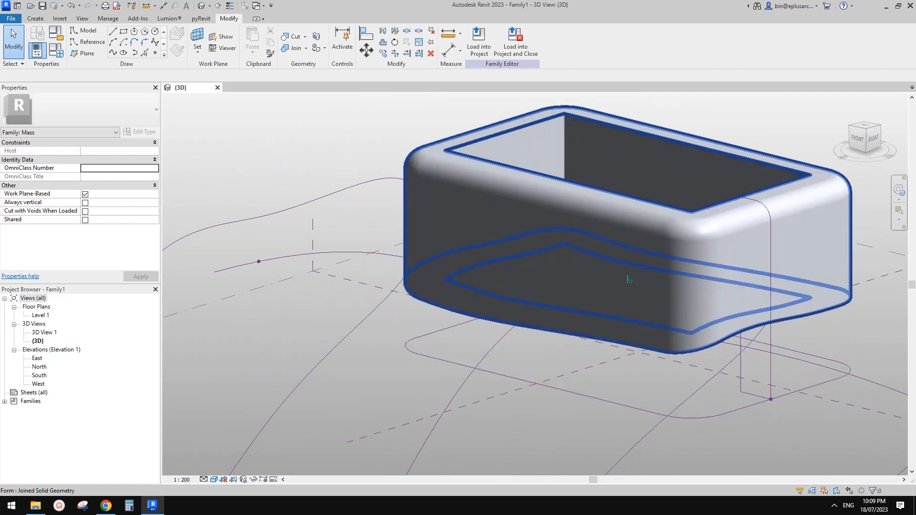
# Step: Turn the long front face into a divided surface using the Rhomboid type
pyautogui.click(628, 279)
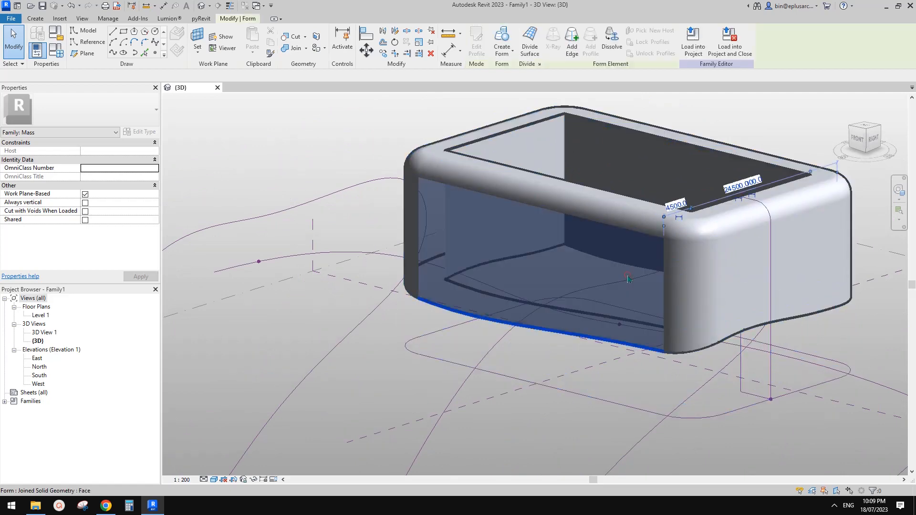
pyautogui.keyDown('shift'); pyautogui.moveTo(628, 279); pyautogui.dragTo(647, 237, button='middle'); pyautogui.keyUp('shift')
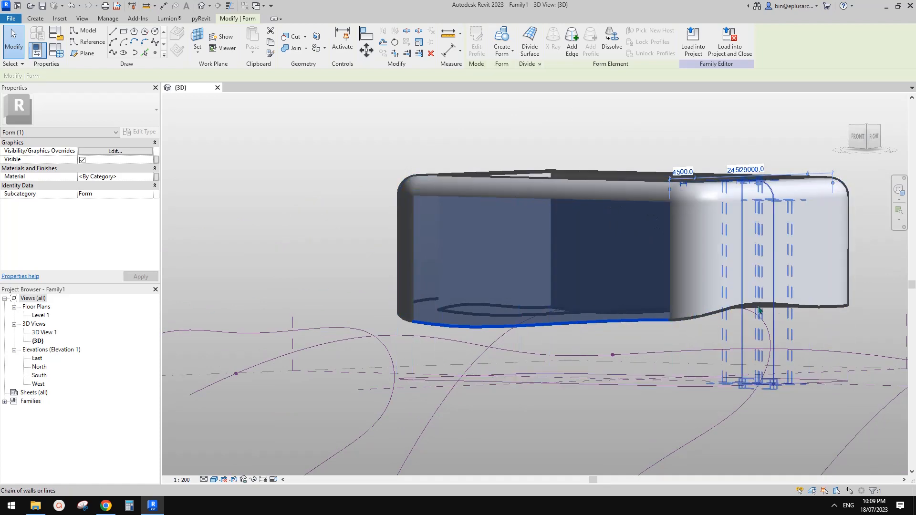
pyautogui.keyDown('shift'); pyautogui.moveTo(776, 310); pyautogui.dragTo(638, 321, button='middle'); pyautogui.keyUp('shift')
pyautogui.click(529, 42)
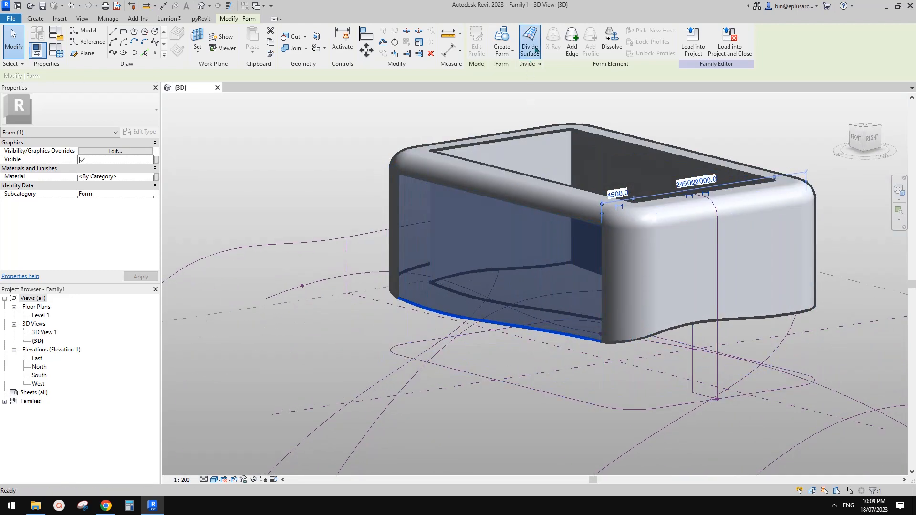
pyautogui.moveTo(640, 238)
pyautogui.keyDown('shift'); pyautogui.mouseDown(button='middle')
pyautogui.moveTo(557, 262)
pyautogui.moveTo(560, 244)
pyautogui.moveTo(623, 237)
pyautogui.mouseUp(button='middle'); pyautogui.keyUp('shift')
pyautogui.click(138, 110)
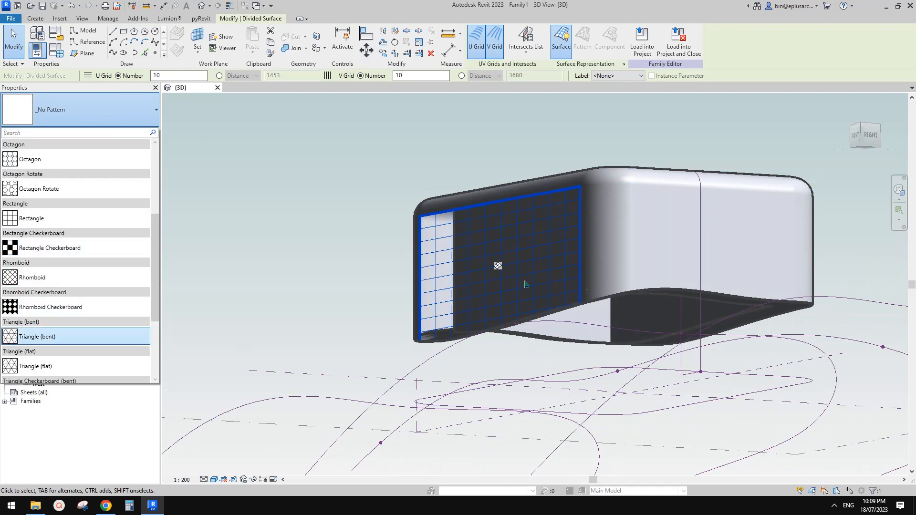
pyautogui.click(78, 278)
pyautogui.keyDown('shift'); pyautogui.moveTo(597, 274); pyautogui.dragTo(662, 308, button='middle'); pyautogui.keyUp('shift')
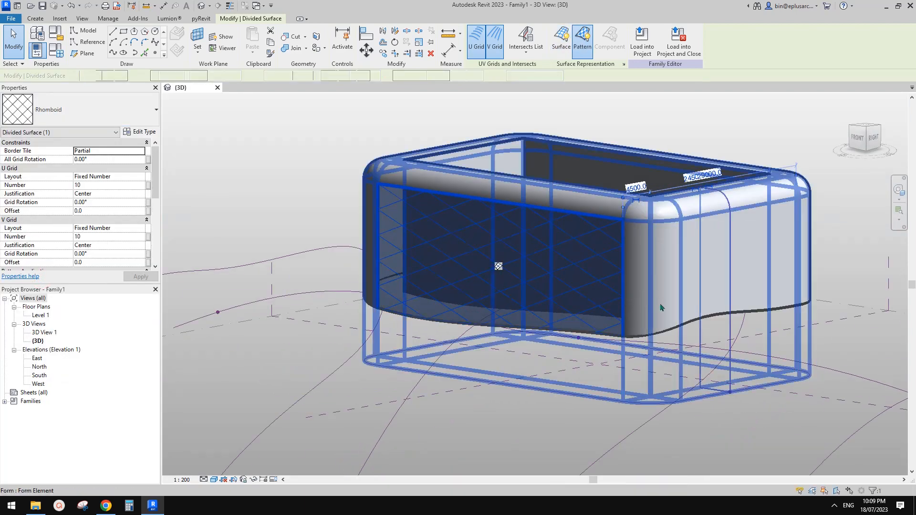
pyautogui.press('Escape')
# Step: Select the rounded corner face next to the front face
pyautogui.press('Tab')
pyautogui.press('Tab')
pyautogui.click(644, 266)
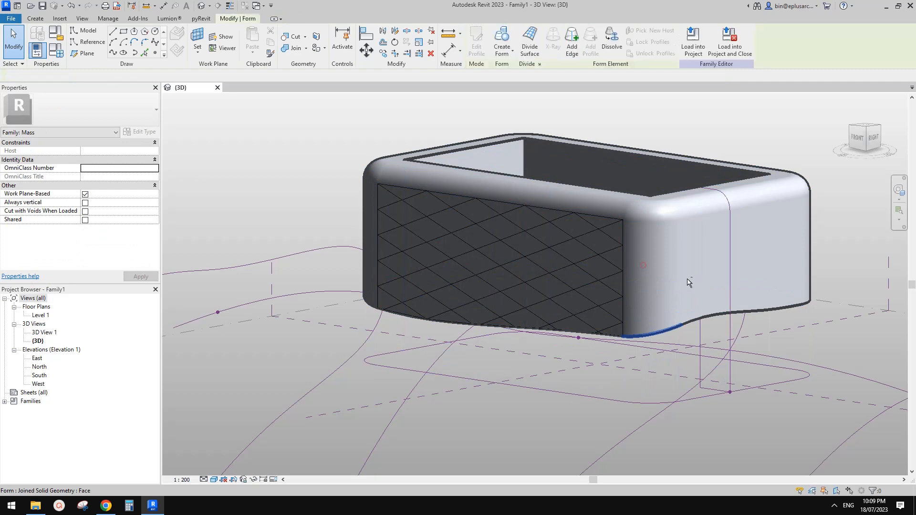
pyautogui.click(688, 282)
pyautogui.keyDown('shift'); pyautogui.moveTo(239, 168); pyautogui.dragTo(172, 193, button='middle'); pyautogui.keyUp('shift')
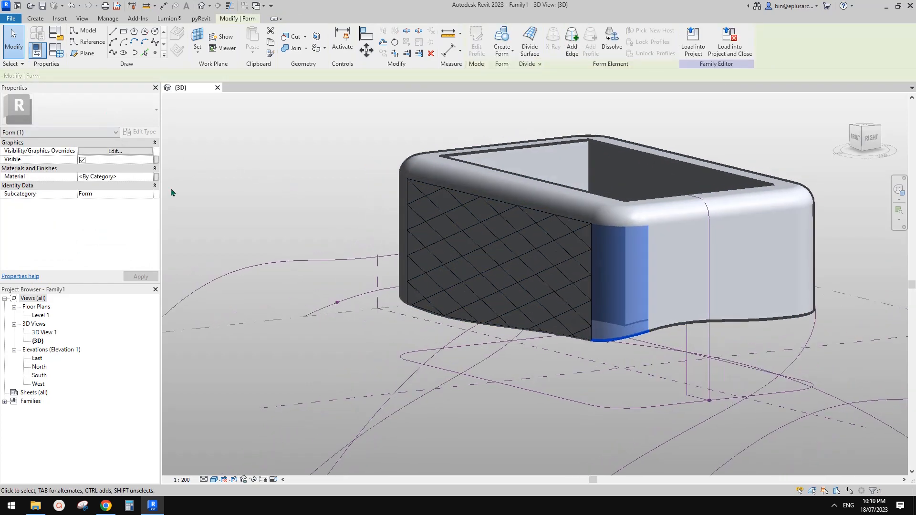
# Step: Divide the rounded corner face, choose Rhomboid in the type selector, then reselect it
pyautogui.click(529, 40)
pyautogui.click(103, 111)
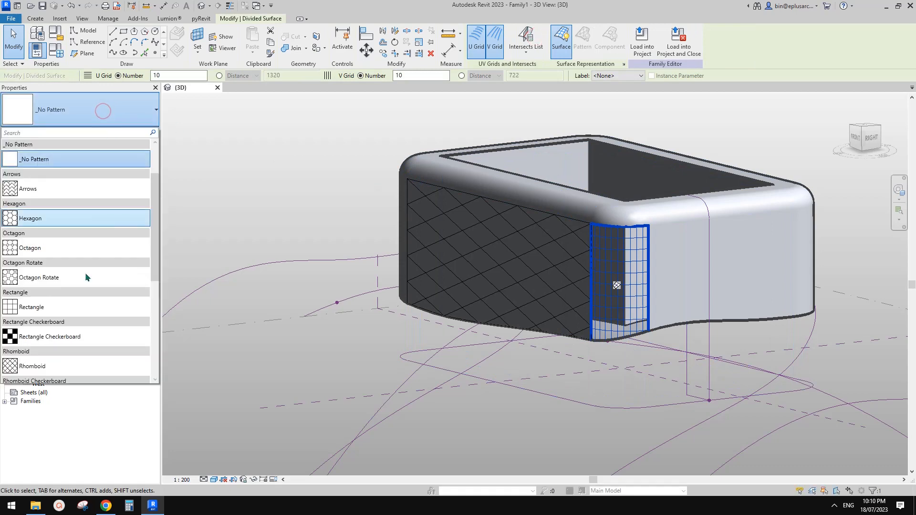
pyautogui.scroll(-3, 81, 296)
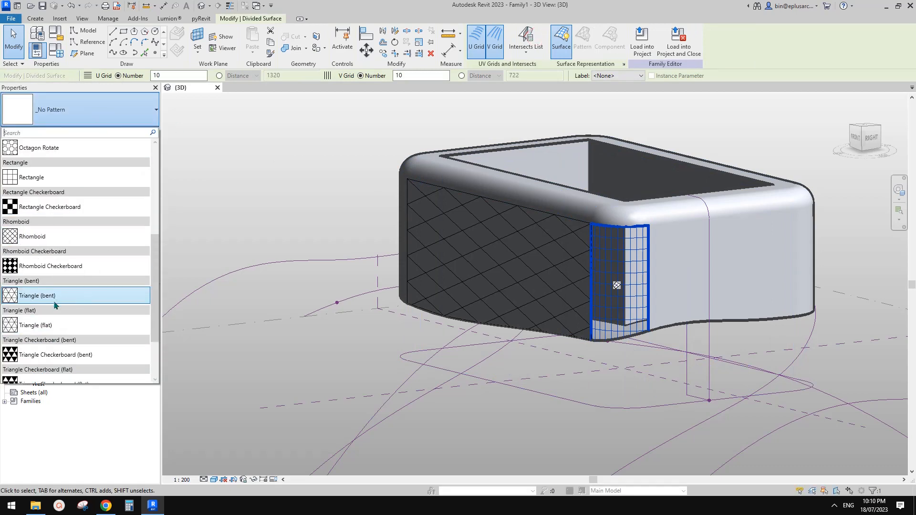
pyautogui.click(42, 237)
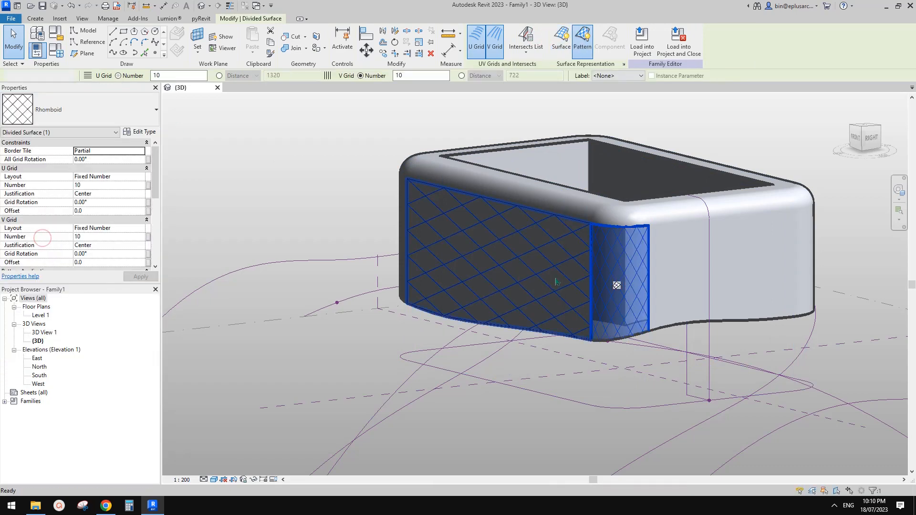
pyautogui.press('Escape')
pyautogui.keyDown('shift'); pyautogui.moveTo(559, 283); pyautogui.dragTo(632, 265, button='middle'); pyautogui.keyUp('shift')
pyautogui.scroll(2, 654, 281)
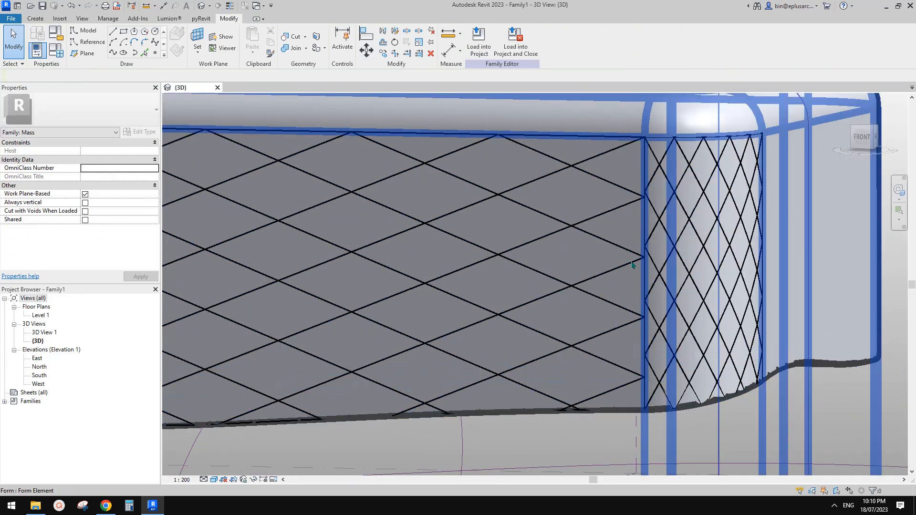
pyautogui.scroll(-2, 632, 263)
pyautogui.moveTo(677, 287); pyautogui.dragTo(604, 260, button='middle')
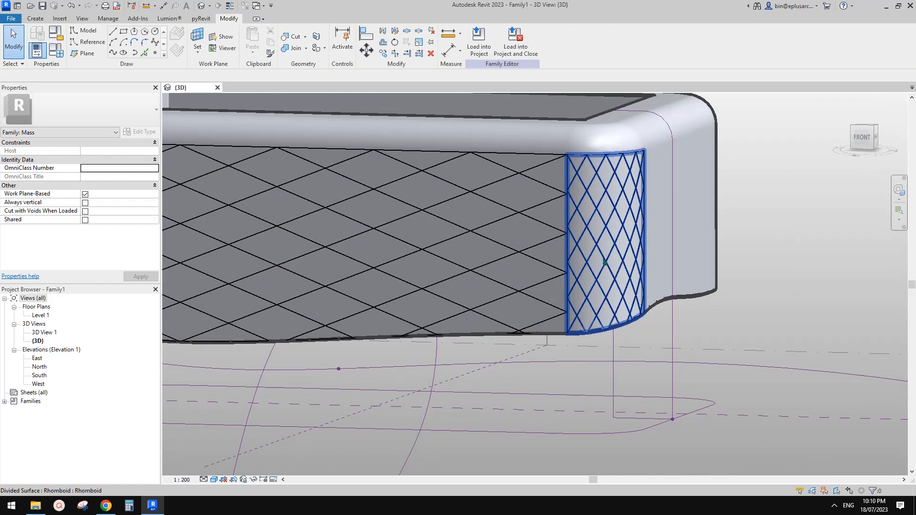
pyautogui.click(604, 262)
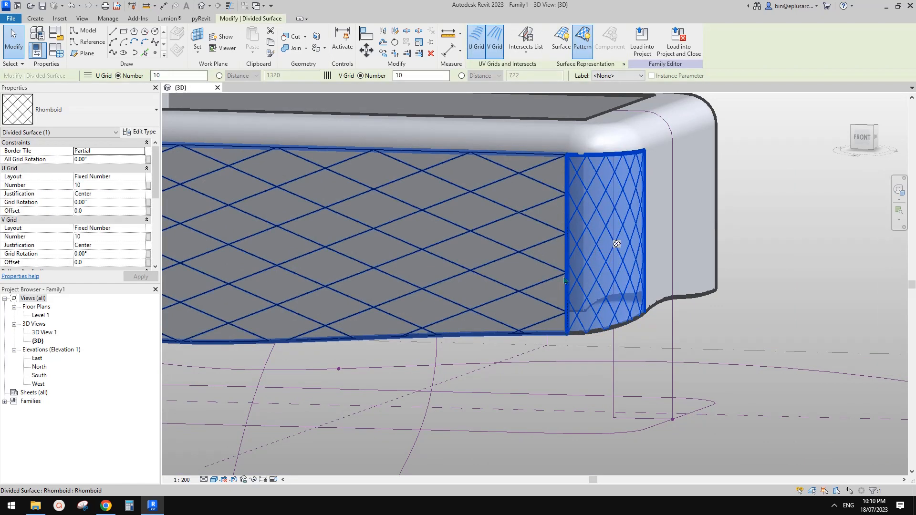
# Step: Orbit around the corner and select the rounded corner divided surface
pyautogui.keyDown('shift'); pyautogui.moveTo(582, 291); pyautogui.dragTo(639, 186, button='middle'); pyautogui.keyUp('shift')
pyautogui.moveTo(630, 273); pyautogui.dragTo(718, 251, button='middle')
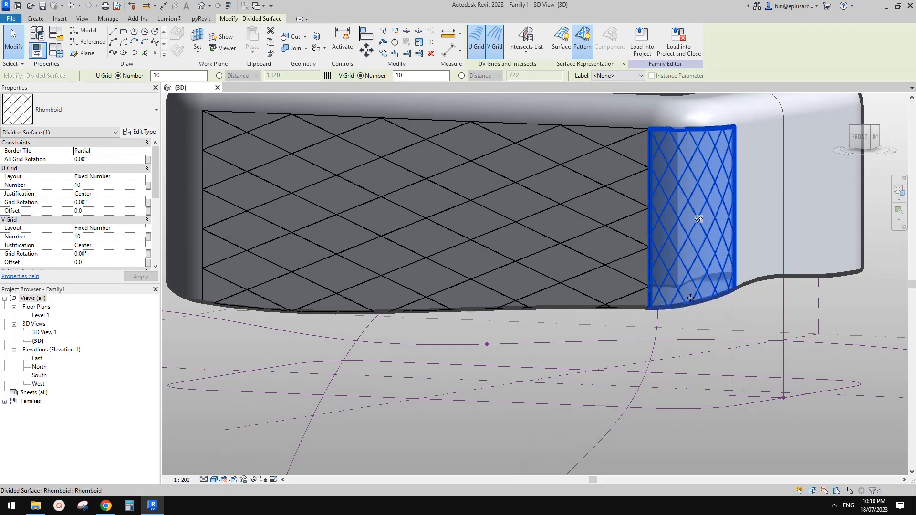
pyautogui.keyDown('shift'); pyautogui.moveTo(692, 229); pyautogui.dragTo(576, 258, button='middle'); pyautogui.keyUp('shift')
pyautogui.keyDown('shift'); pyautogui.moveTo(576, 258); pyautogui.dragTo(572, 234, button='middle'); pyautogui.keyUp('shift')
pyautogui.keyDown('shift'); pyautogui.moveTo(572, 234); pyautogui.dragTo(654, 243, button='middle'); pyautogui.keyUp('shift')
pyautogui.keyDown('shift'); pyautogui.moveTo(606, 224); pyautogui.dragTo(579, 224, button='middle'); pyautogui.keyUp('shift')
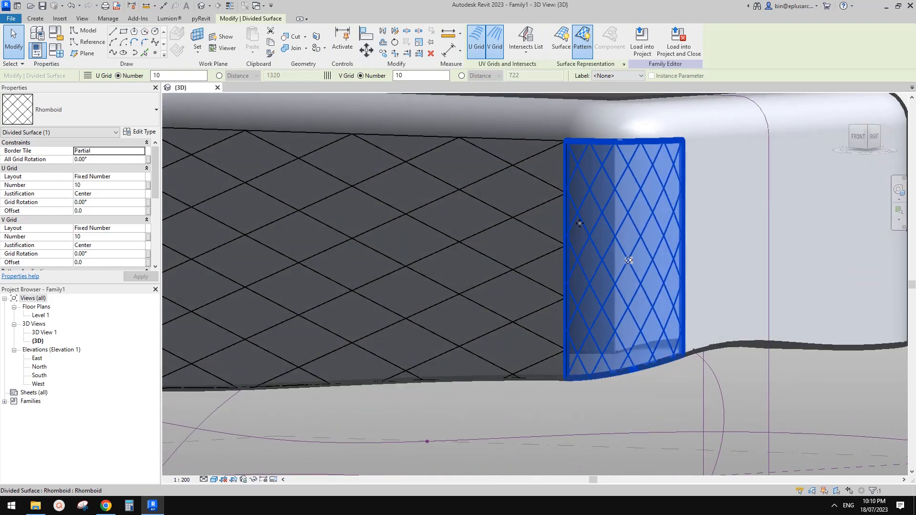
pyautogui.click(531, 216)
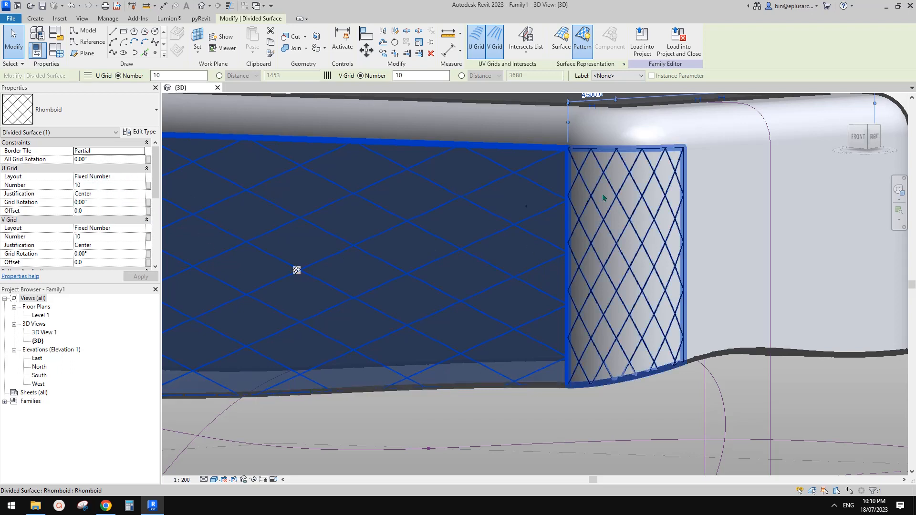
pyautogui.click(629, 231)
pyautogui.moveTo(628, 230)
pyautogui.mouseDown(button='middle')
pyautogui.moveTo(623, 237)
pyautogui.moveTo(630, 234)
pyautogui.mouseUp(button='middle')
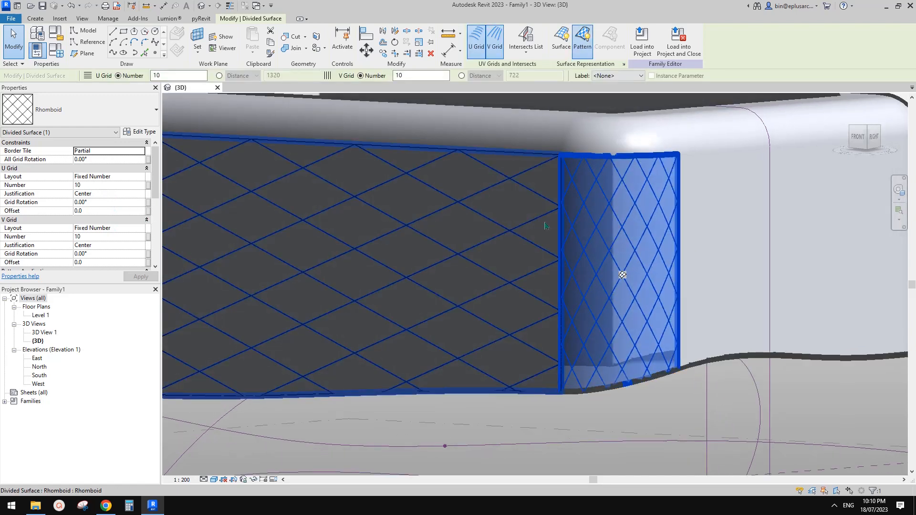
# Step: Set the corner surface's U and V Grid Layout to Fixed Distance 1200
pyautogui.click(140, 177)
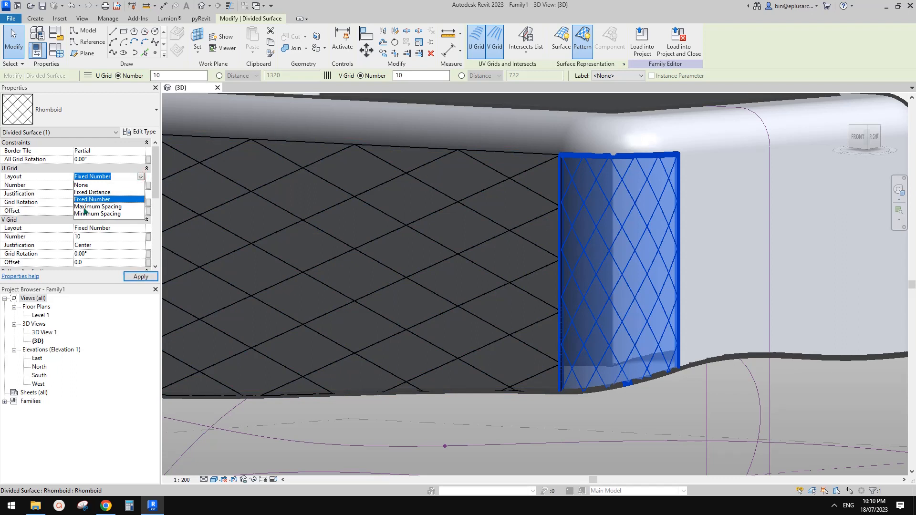
pyautogui.click(99, 193)
pyautogui.click(140, 228)
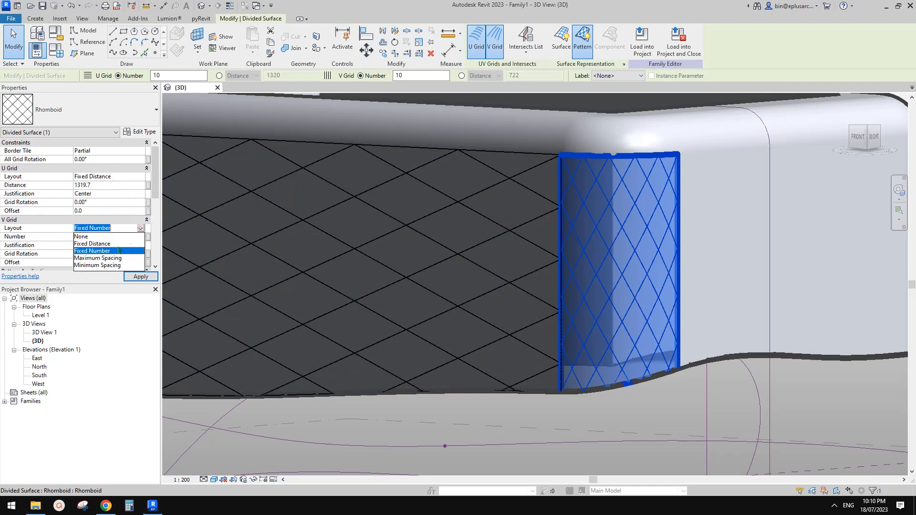
pyautogui.click(102, 249)
pyautogui.click(113, 190)
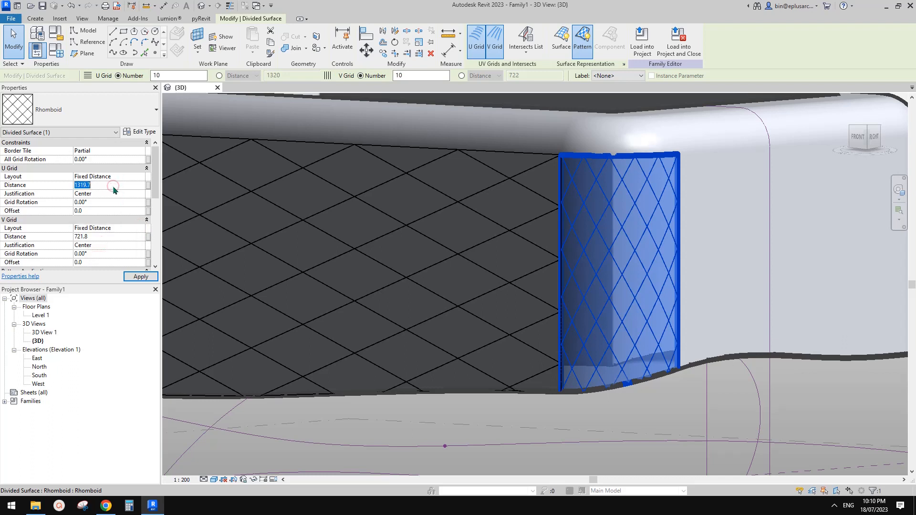
pyautogui.write('1200')
pyautogui.click(120, 238)
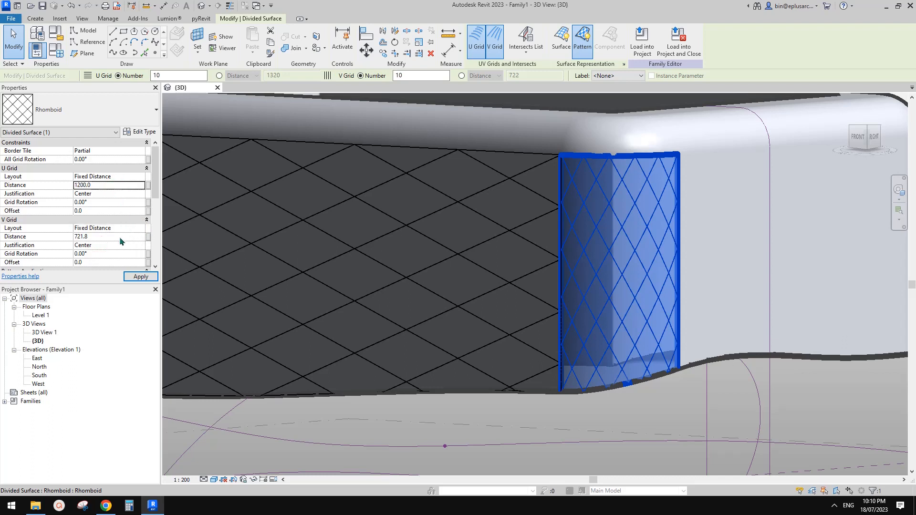
pyautogui.write('1200')
pyautogui.press('Return')
# Step: Select the long front divided surface and set its U grid to Fixed Distance
pyautogui.click(535, 246)
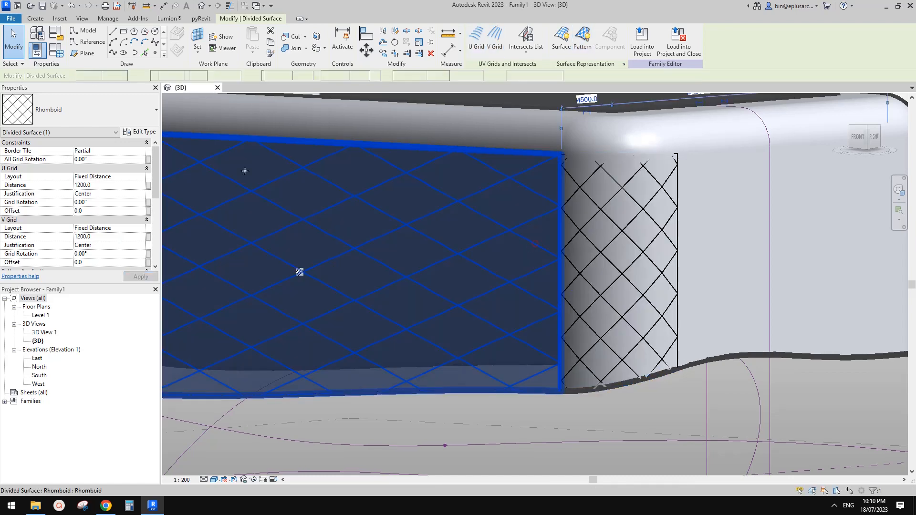
pyautogui.click(141, 176)
pyautogui.click(92, 191)
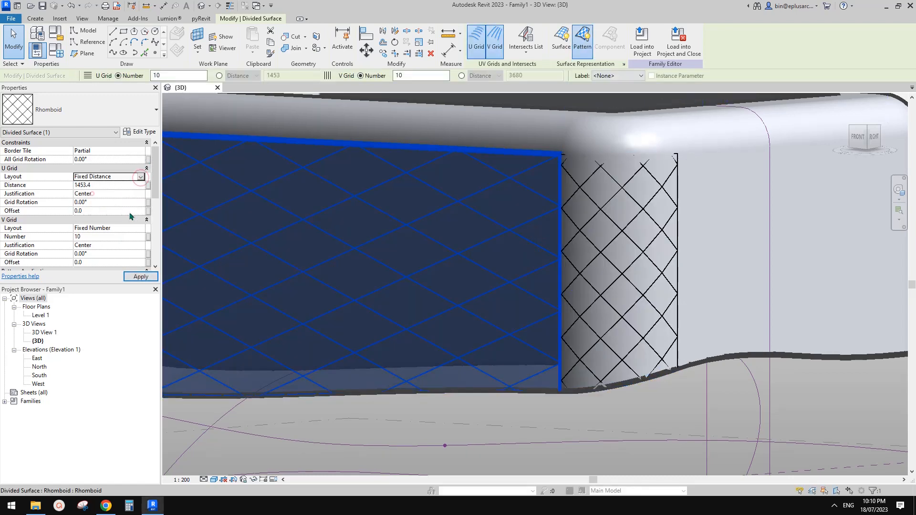
# Step: Set the front surface's V grid to Fixed Distance and both distances to 1200
pyautogui.click(140, 228)
pyautogui.click(105, 244)
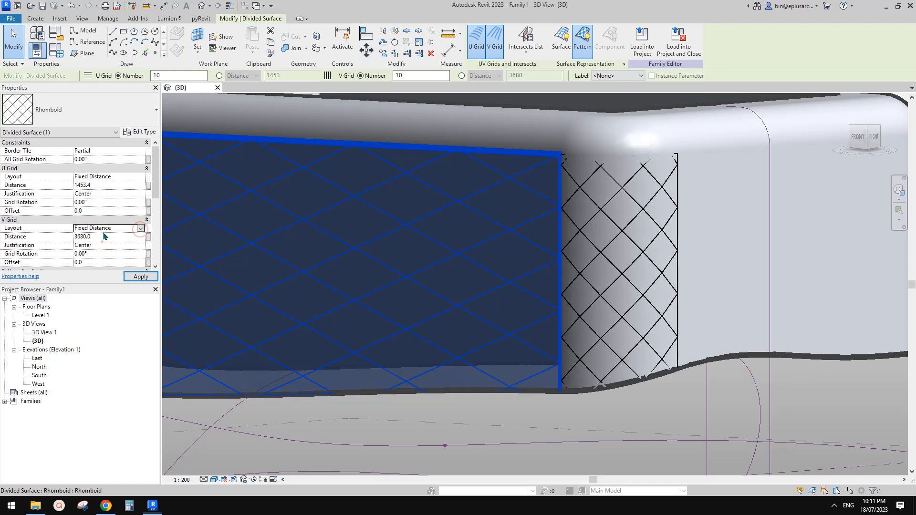
pyautogui.click(113, 185)
pyautogui.write('1200')
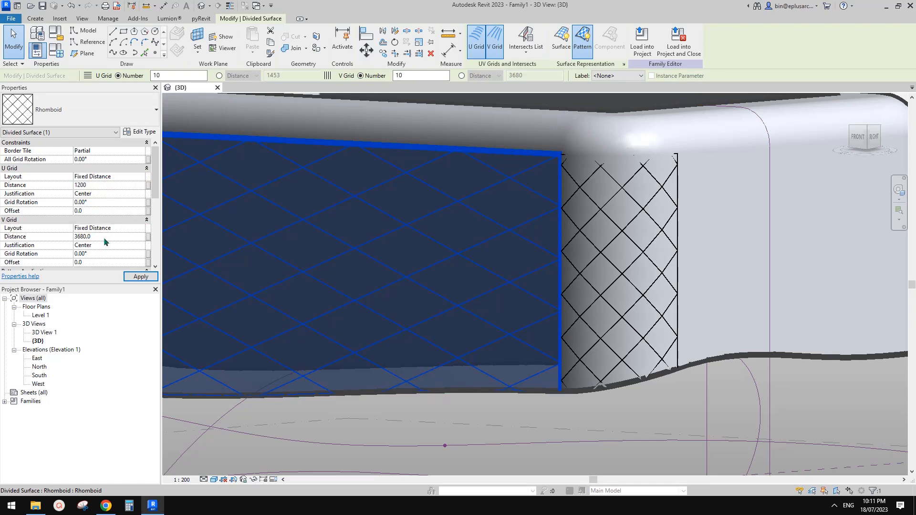
pyautogui.click(104, 237)
pyautogui.write('1200.0')
# Step: Frame the long face and set its U grid offset to 250
pyautogui.keyDown('shift'); pyautogui.moveTo(450, 215); pyautogui.dragTo(578, 228, button='middle'); pyautogui.keyUp('shift')
pyautogui.scroll(2, 638, 206)
pyautogui.moveTo(625, 268); pyautogui.dragTo(603, 271, button='middle')
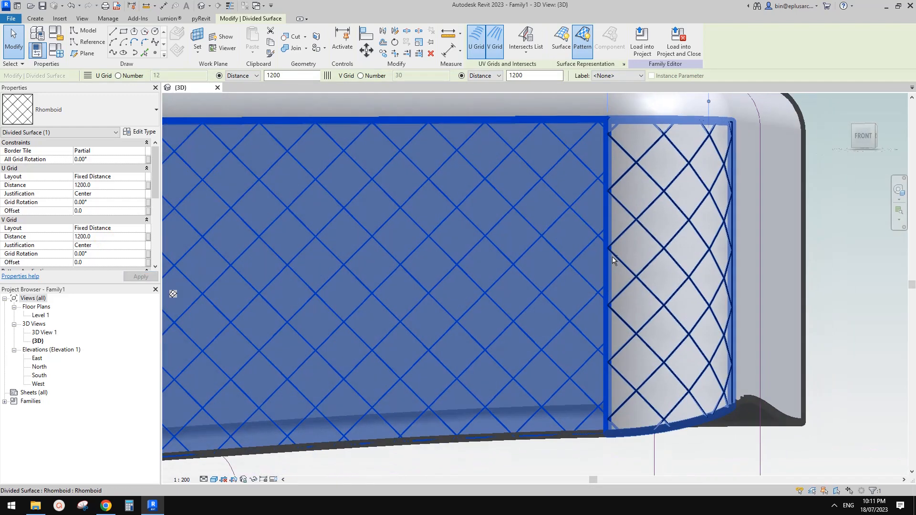
pyautogui.click(101, 212)
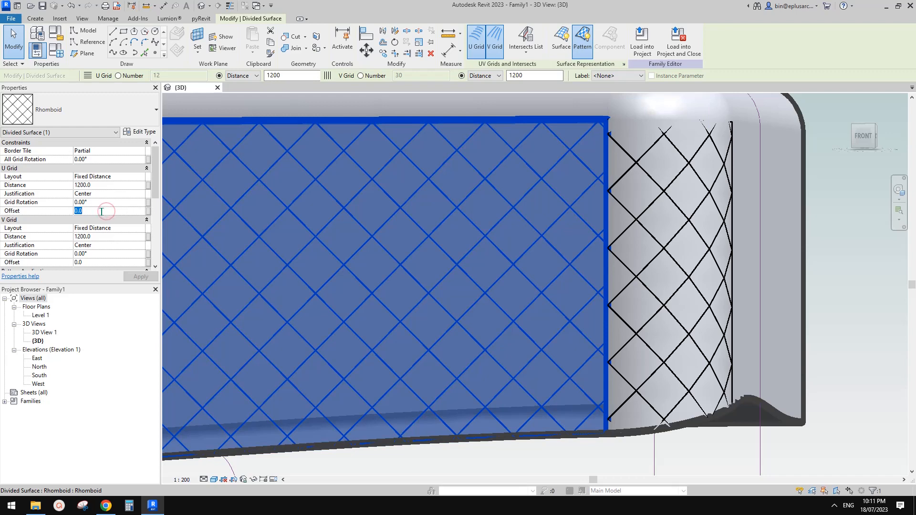
pyautogui.write('100')
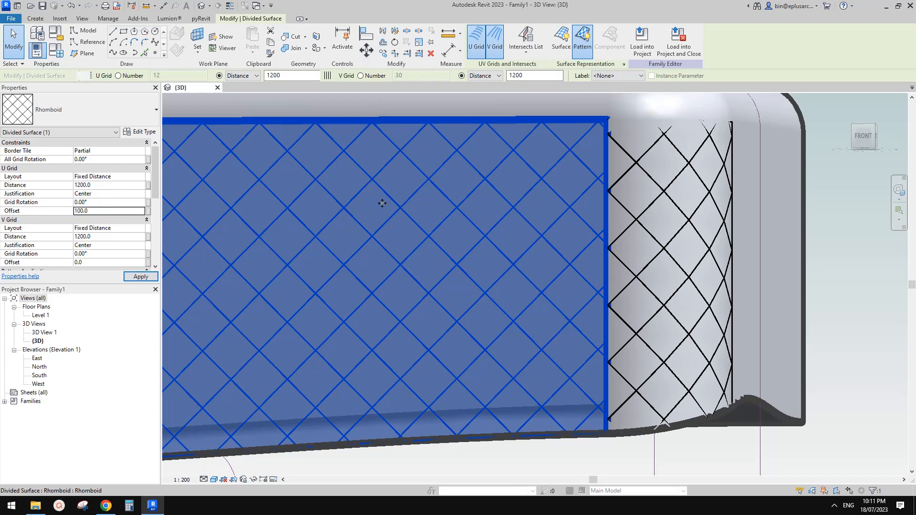
pyautogui.click(104, 211)
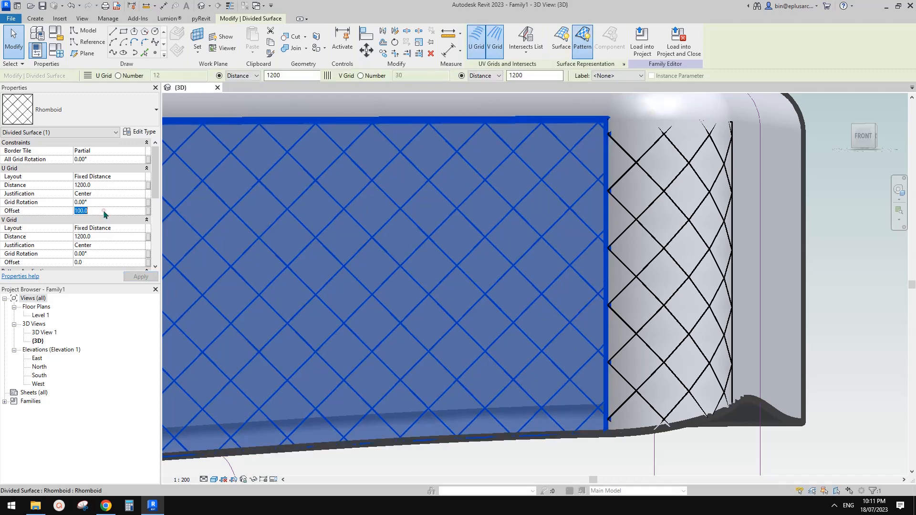
pyautogui.write('300')
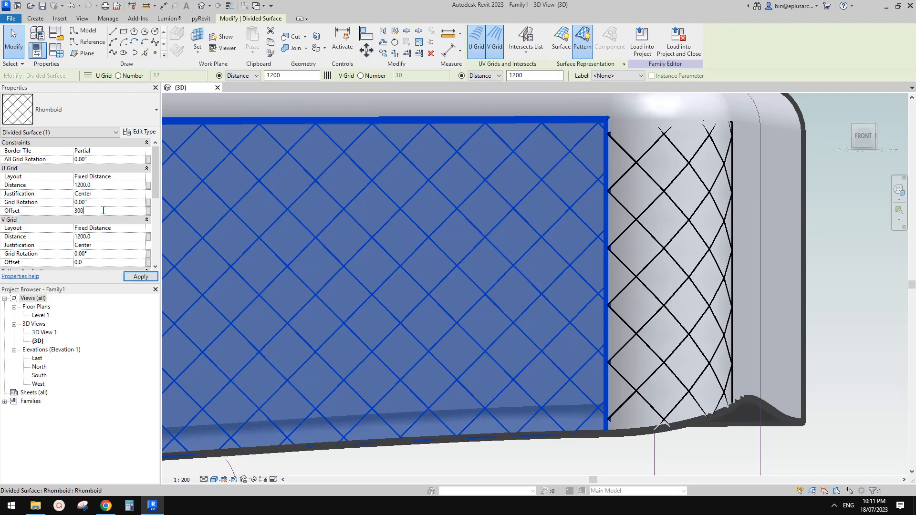
pyautogui.press('Return')
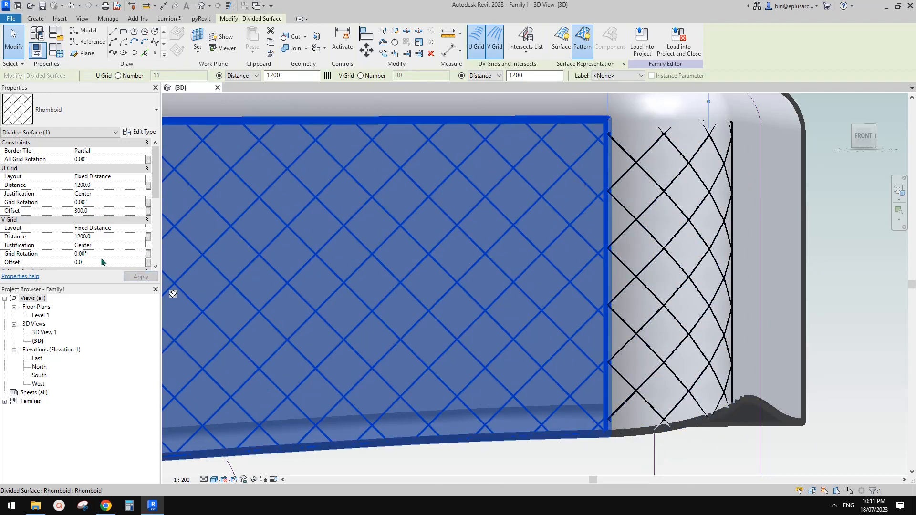
pyautogui.click(103, 212)
pyautogui.write('250')
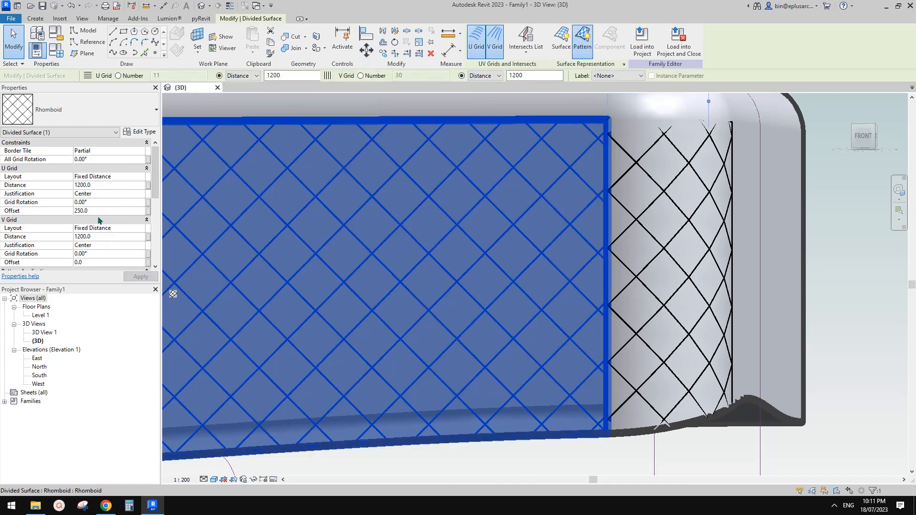
# Step: Set the front surface's V grid offset to -300
pyautogui.click(101, 264)
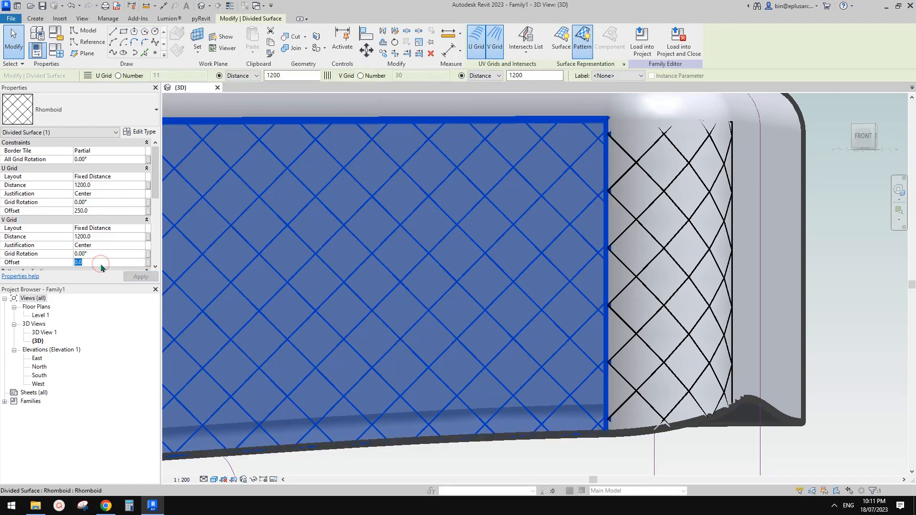
pyautogui.write('300')
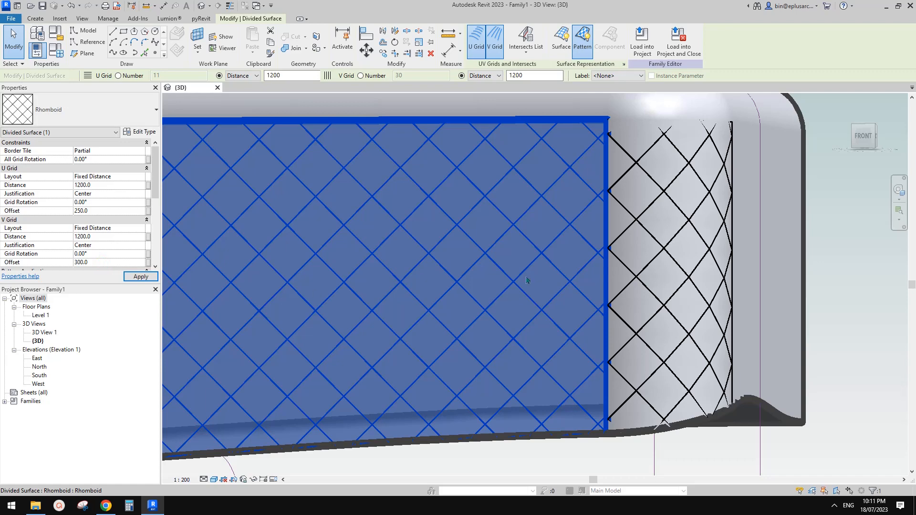
pyautogui.click(112, 262)
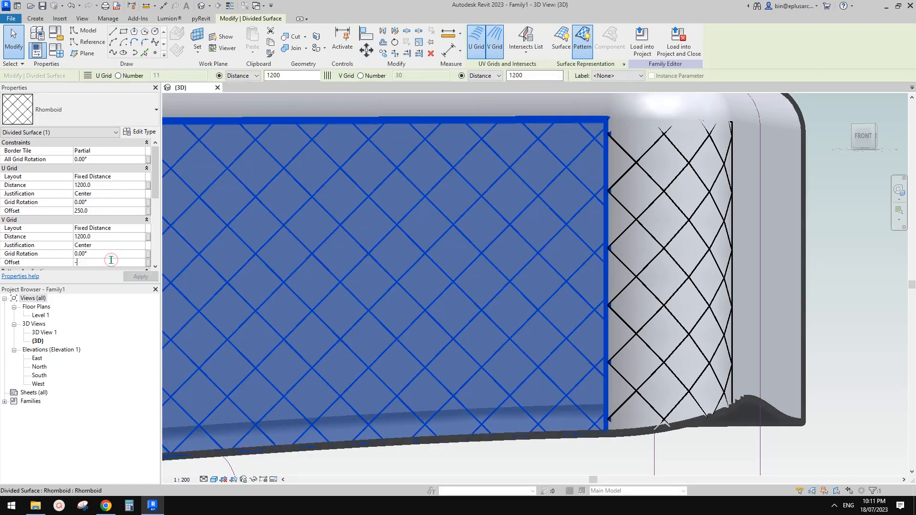
pyautogui.write('-300.0')
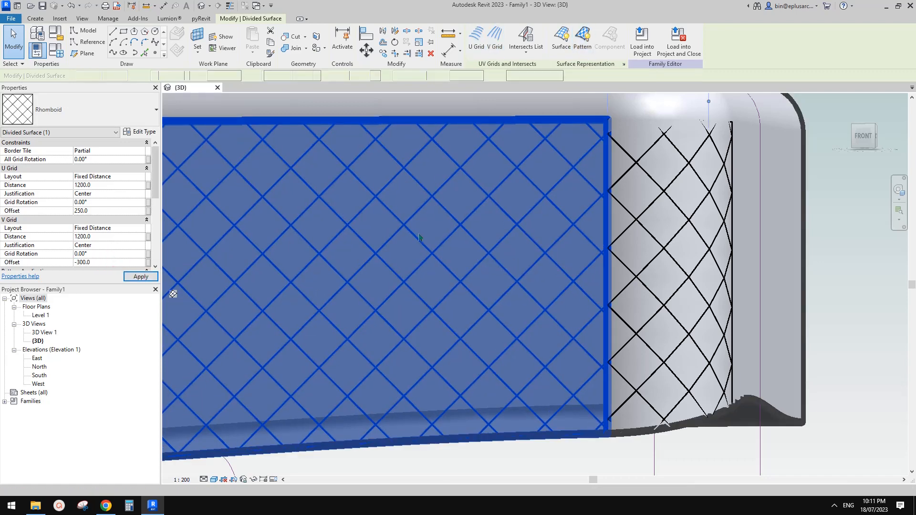
# Step: Orbit out to view the whole mass and show the Google Docs reference image
pyautogui.scroll(-1, 548, 276)
pyautogui.keyDown('shift'); pyautogui.moveTo(549, 276); pyautogui.dragTo(514, 315, button='middle'); pyautogui.keyUp('shift')
pyautogui.click(597, 334)
pyautogui.keyDown('shift'); pyautogui.moveTo(597, 334); pyautogui.dragTo(550, 335, button='middle'); pyautogui.keyUp('shift')
pyautogui.scroll(-3, 513, 300)
pyautogui.keyDown('shift'); pyautogui.moveTo(509, 310); pyautogui.dragTo(232, 382, button='middle'); pyautogui.keyUp('shift')
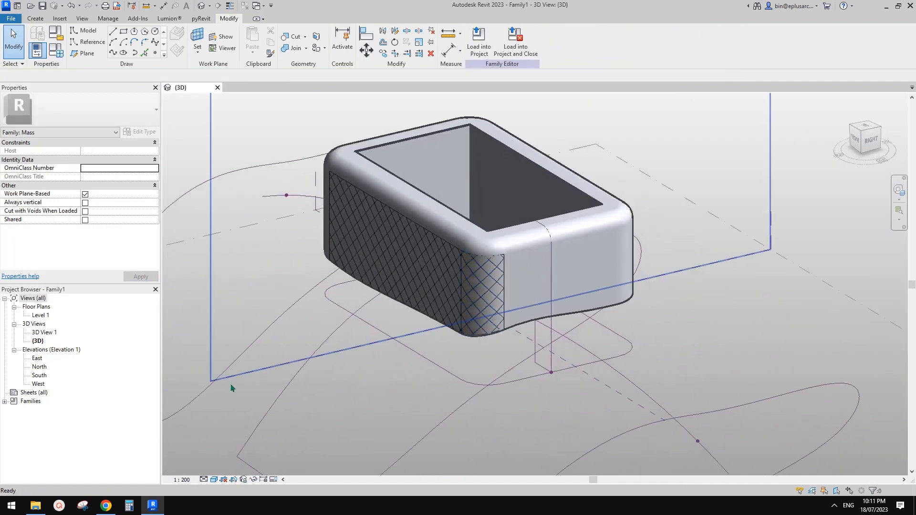
pyautogui.click(106, 506)
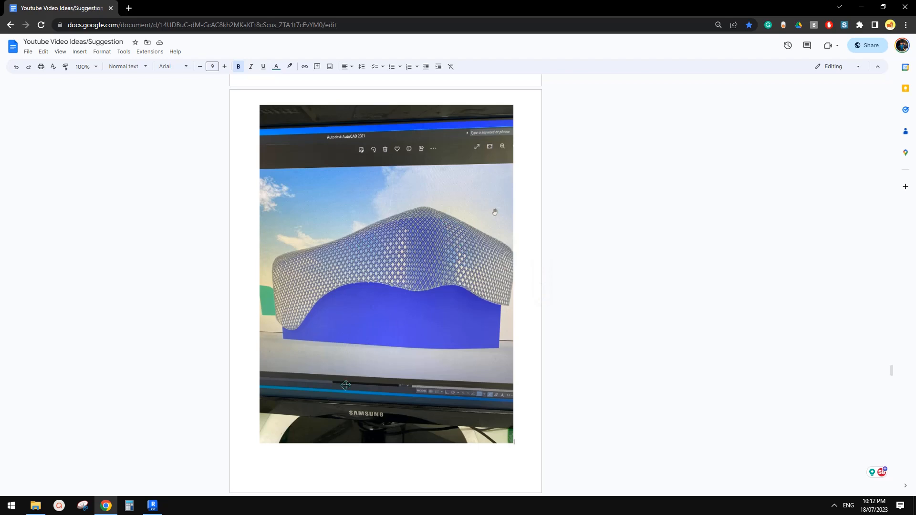
# Step: Capture the reference photo from the document as a new snip
pyautogui.click(83, 506)
pyautogui.click(715, 29)
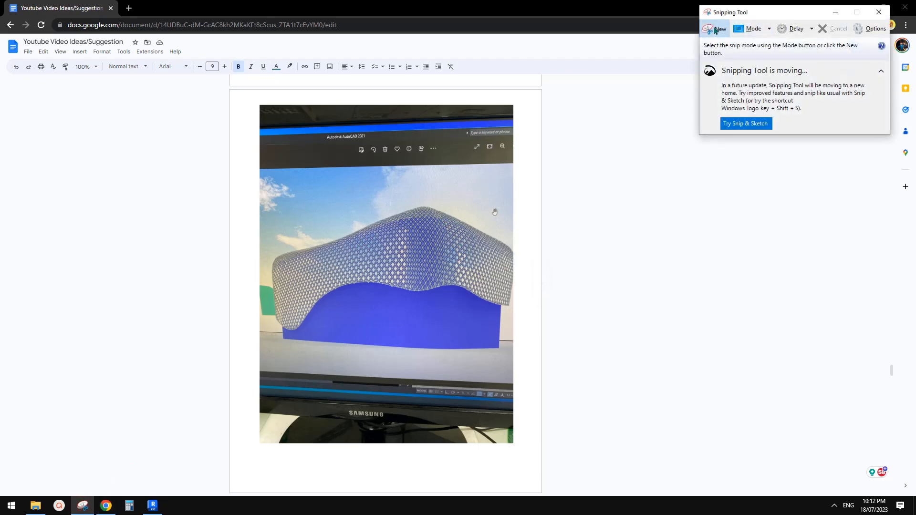
pyautogui.moveTo(194, 130); pyautogui.dragTo(776, 384)
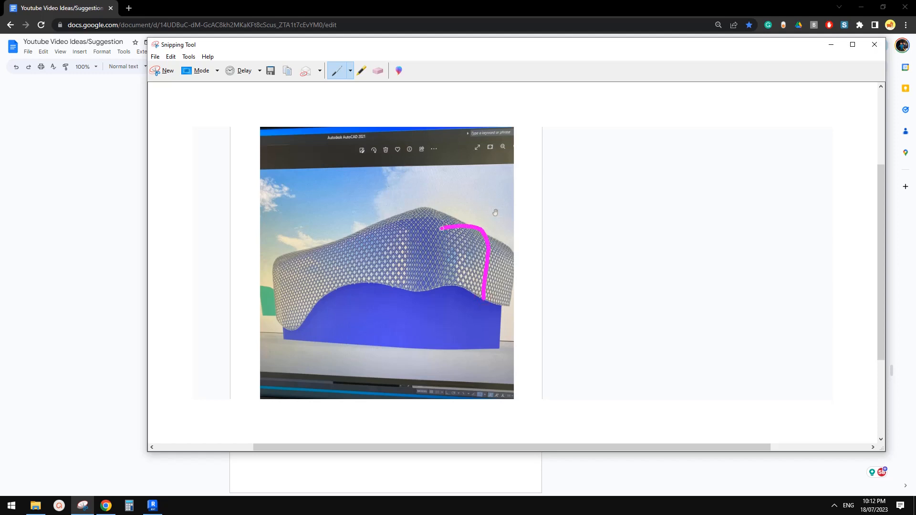
# Step: Trace the mesh's outline, edges and ridges on the snip with magenta pen strokes
pyautogui.moveTo(359, 248); pyautogui.dragTo(315, 258)
pyautogui.moveTo(435, 290); pyautogui.dragTo(465, 288)
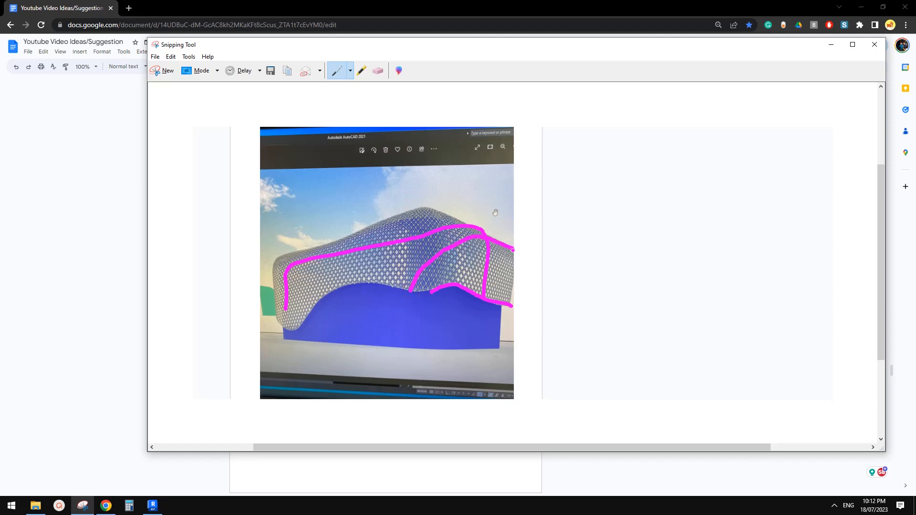
pyautogui.moveTo(381, 279)
pyautogui.mouseDown()
pyautogui.moveTo(403, 239)
pyautogui.moveTo(481, 245)
pyautogui.moveTo(493, 287)
pyautogui.mouseUp()
pyautogui.moveTo(335, 282); pyautogui.dragTo(412, 254)
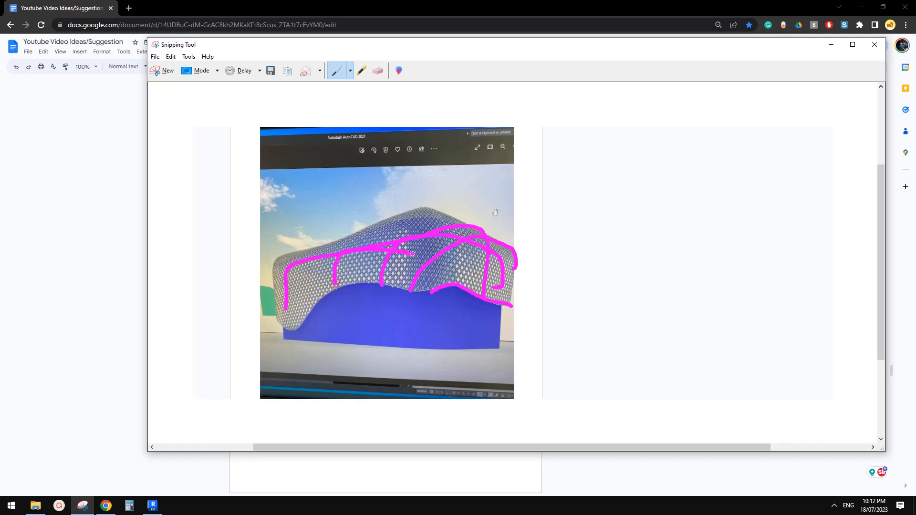
pyautogui.moveTo(287, 270); pyautogui.dragTo(314, 302)
pyautogui.moveTo(338, 259); pyautogui.dragTo(374, 282)
pyautogui.moveTo(291, 327); pyautogui.dragTo(285, 309)
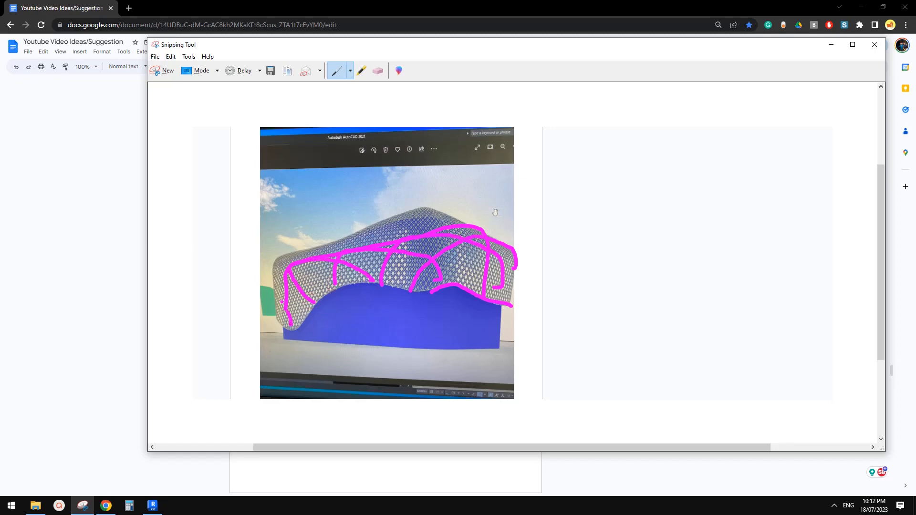
# Step: Back in Revit, select the Center (Front/Back) reference plane and view the model from above
pyautogui.click(153, 505)
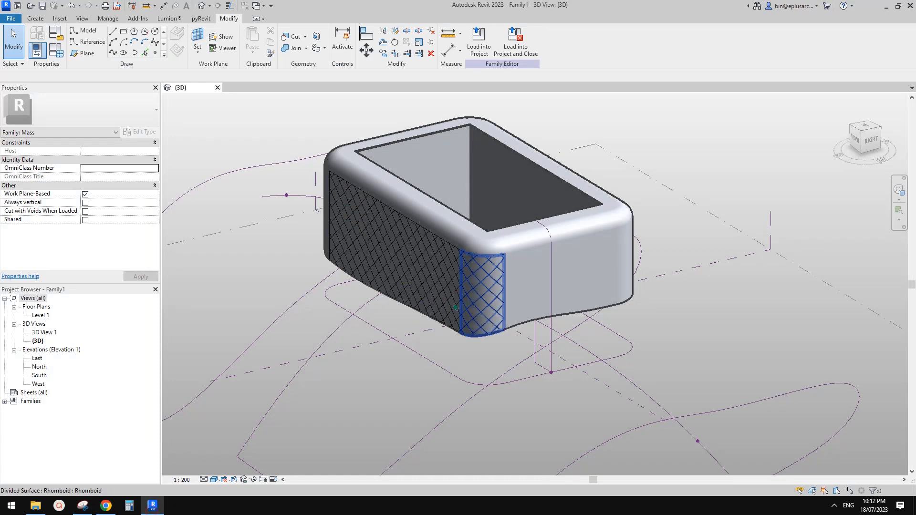
pyautogui.scroll(-3, 551, 357)
pyautogui.scroll(2, 551, 356)
pyautogui.moveTo(551, 357)
pyautogui.keyDown('shift'); pyautogui.mouseDown(button='middle')
pyautogui.moveTo(570, 320)
pyautogui.moveTo(669, 315)
pyautogui.moveTo(601, 311)
pyautogui.moveTo(669, 272)
pyautogui.moveTo(297, 299)
pyautogui.moveTo(382, 340)
pyautogui.moveTo(352, 321)
pyautogui.mouseUp(button='middle'); pyautogui.keyUp('shift')
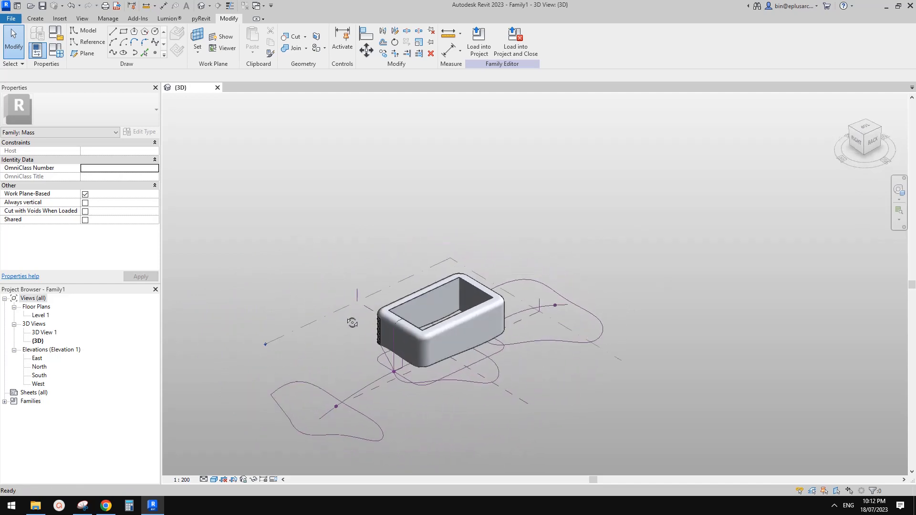
pyautogui.click(541, 303)
pyautogui.scroll(-3, 544, 308)
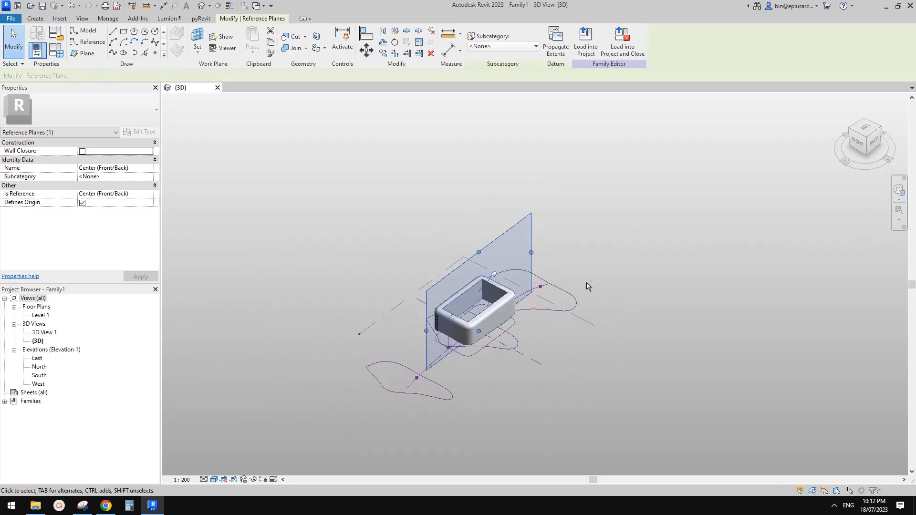
pyautogui.click(869, 132)
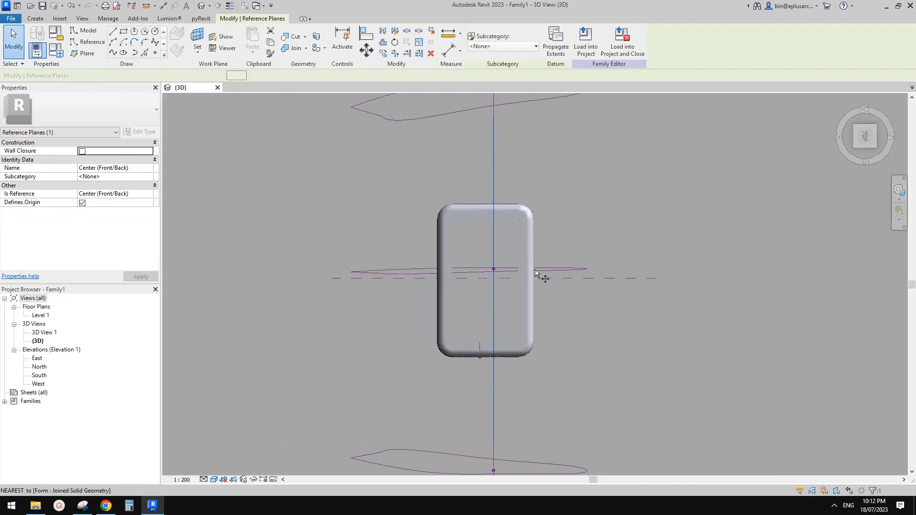
# Step: Copy the reference plane with CO to a position well away from the mass
pyautogui.press('c')
pyautogui.press('o')
pyautogui.click(566, 219)
pyautogui.scroll(-2, 566, 220)
pyautogui.moveTo(566, 220); pyautogui.dragTo(440, 219, button='middle')
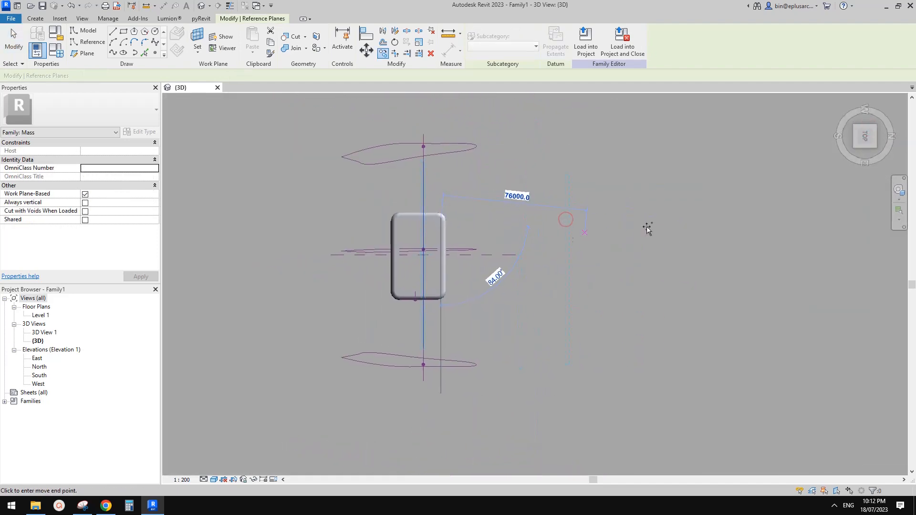
pyautogui.click(677, 219)
# Step: Select the new Reference Plane 2 in a three-quarter view and start a reference line
pyautogui.click(684, 246)
pyautogui.keyDown('shift'); pyautogui.moveTo(684, 246); pyautogui.dragTo(637, 205, button='middle'); pyautogui.keyUp('shift')
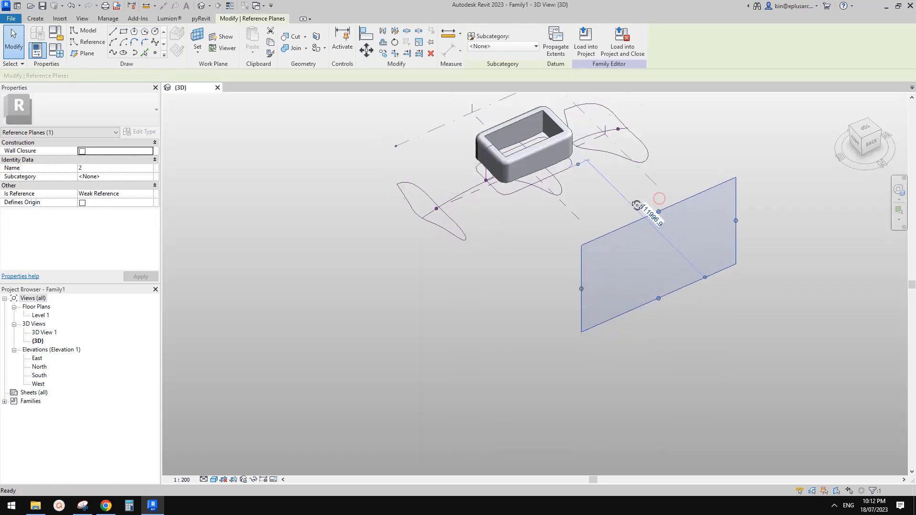
pyautogui.keyDown('shift'); pyautogui.moveTo(663, 247); pyautogui.dragTo(653, 238, button='middle'); pyautogui.keyUp('shift')
pyautogui.moveTo(513, 227); pyautogui.dragTo(479, 225, button='middle')
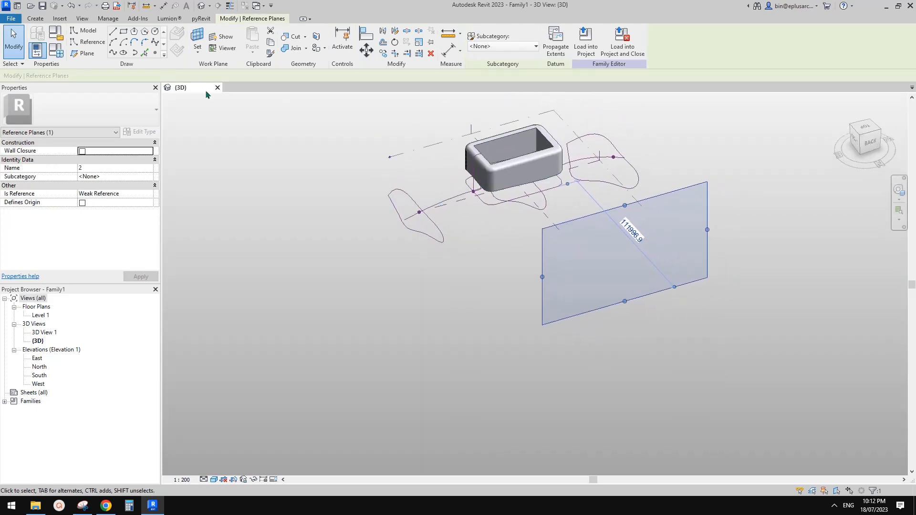
pyautogui.click(88, 41)
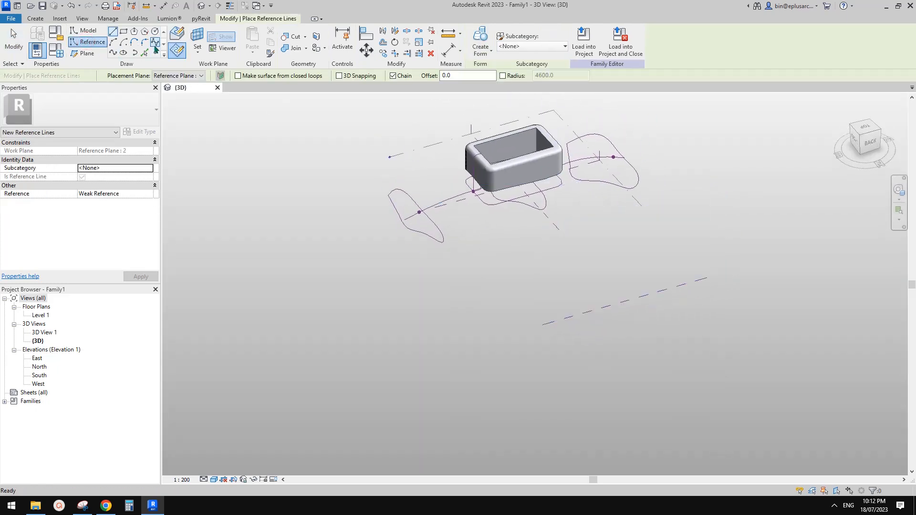
# Step: Choose the Spline shape with Draw on Work Plane for the reference line
pyautogui.click(156, 43)
pyautogui.moveTo(587, 238)
pyautogui.keyDown('shift'); pyautogui.mouseDown(button='middle')
pyautogui.moveTo(532, 266)
pyautogui.moveTo(560, 262)
pyautogui.mouseUp(button='middle'); pyautogui.keyUp('shift')
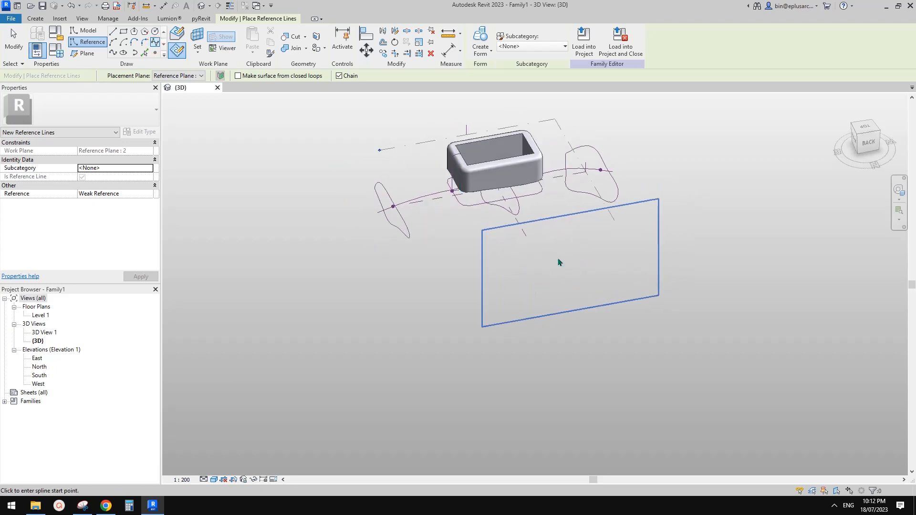
pyautogui.keyDown('shift'); pyautogui.moveTo(585, 231); pyautogui.dragTo(590, 246, button='middle'); pyautogui.keyUp('shift')
pyautogui.keyDown('shift'); pyautogui.moveTo(443, 229); pyautogui.dragTo(456, 238, button='middle'); pyautogui.keyUp('shift')
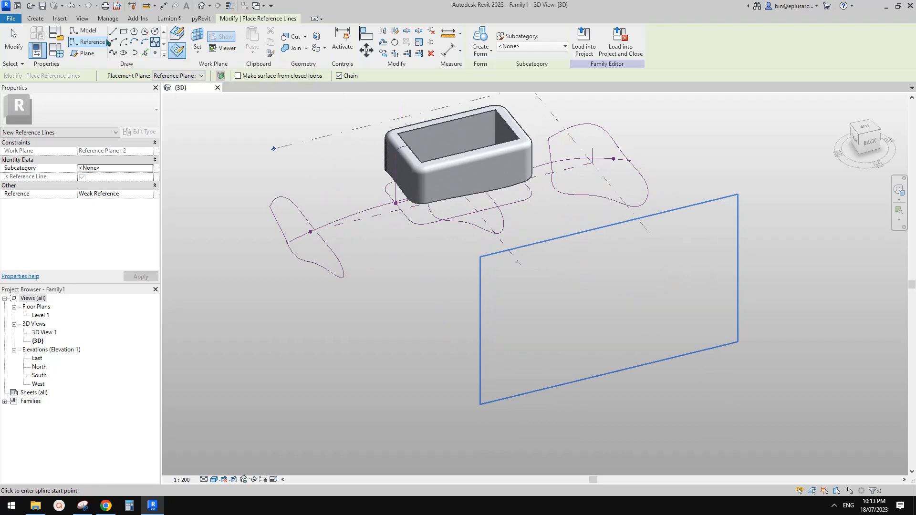
pyautogui.click(176, 50)
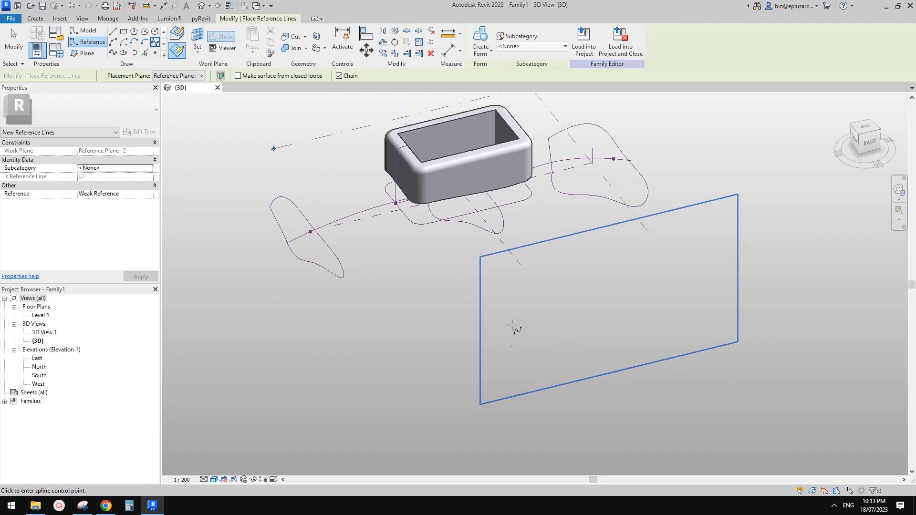
# Step: Start the spline with a vertical rise, then add control points along the wavy top
pyautogui.click(512, 344)
pyautogui.scroll(2, 512, 300)
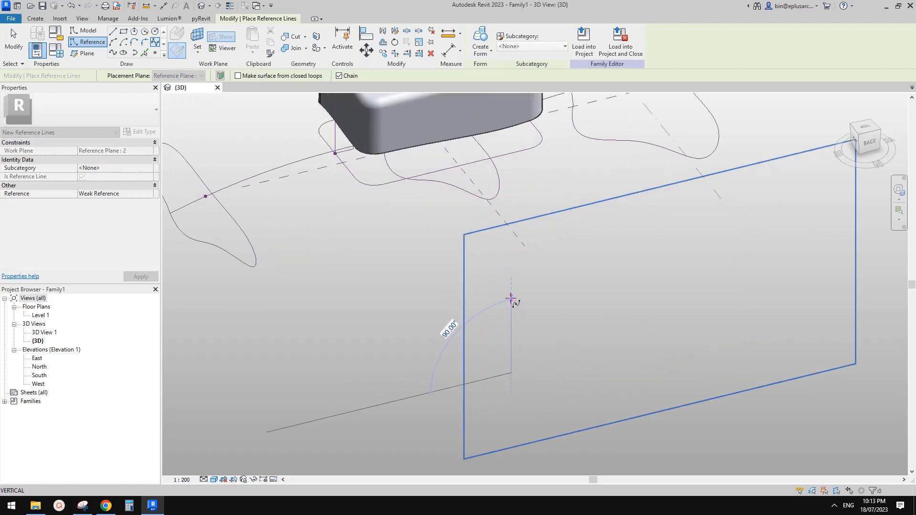
pyautogui.click(511, 296)
pyautogui.scroll(1, 512, 290)
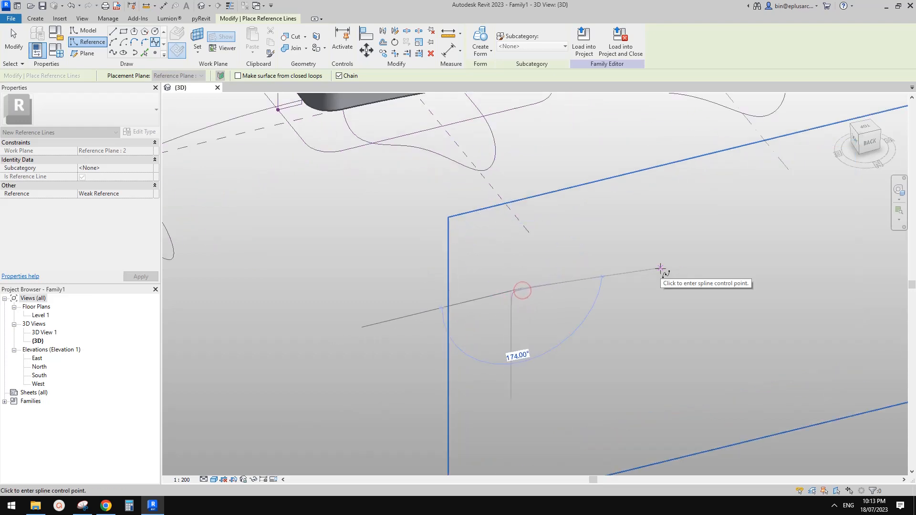
pyautogui.scroll(-1, 586, 281)
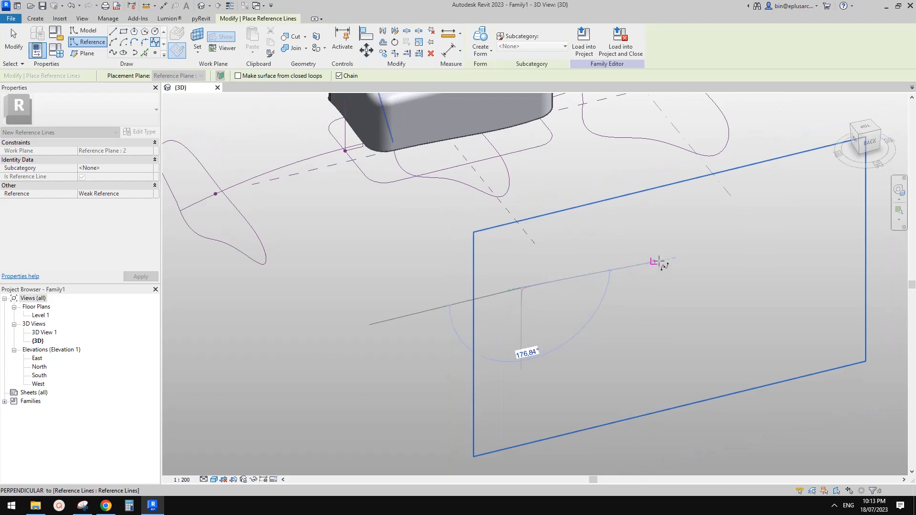
pyautogui.click(629, 274)
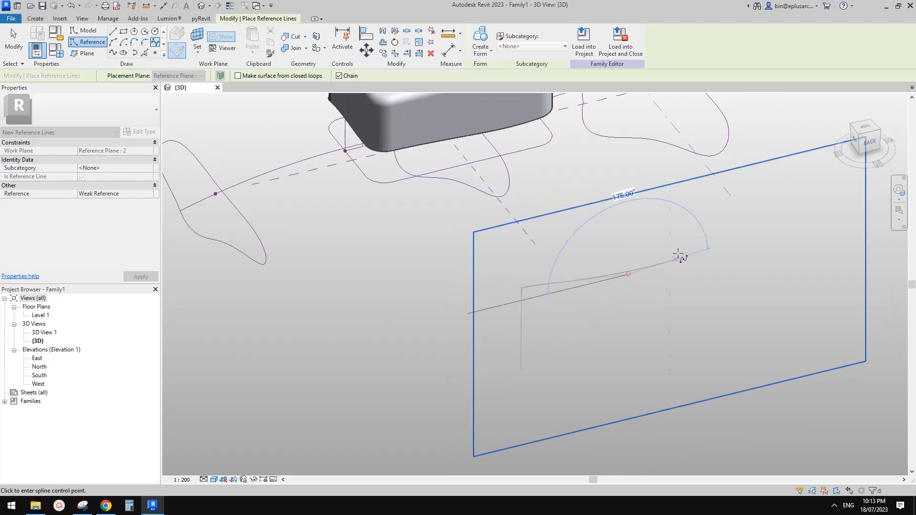
pyautogui.click(684, 249)
pyautogui.click(758, 250)
# Step: Add the right-hand peak and a vertical drop to finish the spline, then select it
pyautogui.moveTo(792, 240); pyautogui.dragTo(746, 243, button='middle')
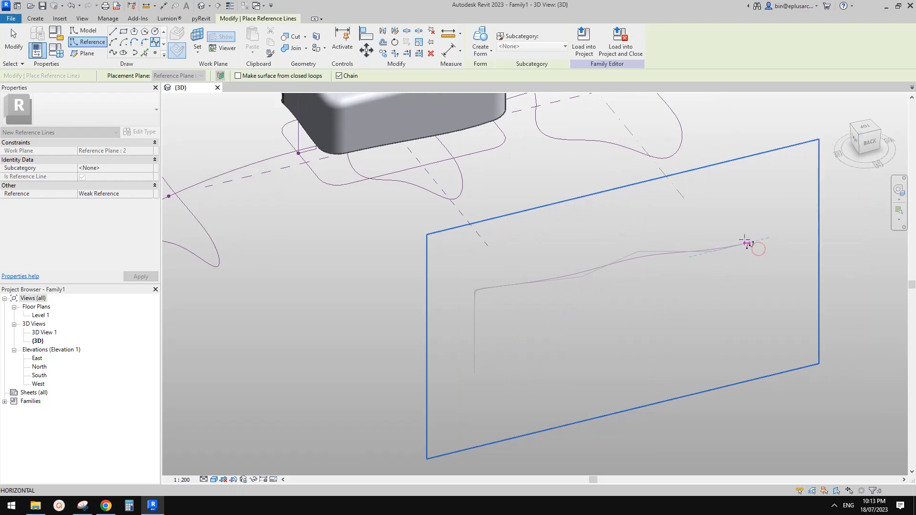
pyautogui.click(753, 236)
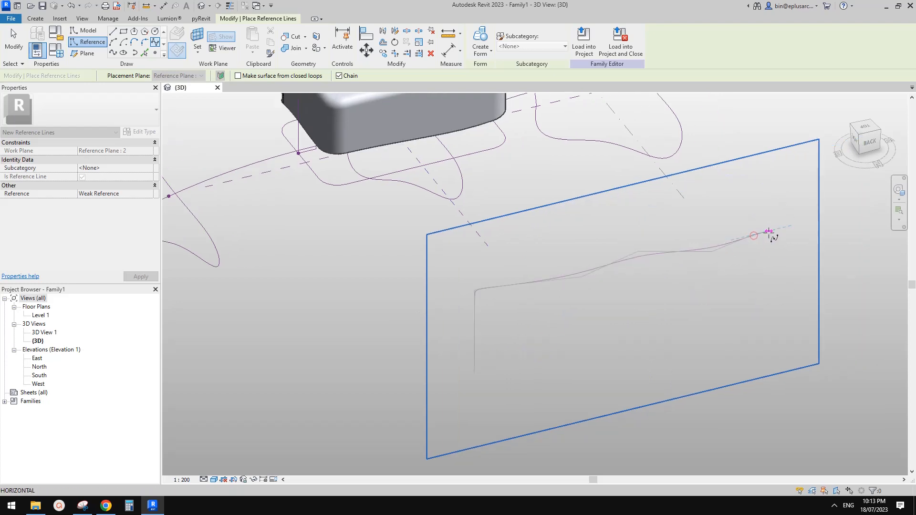
pyautogui.click(766, 249)
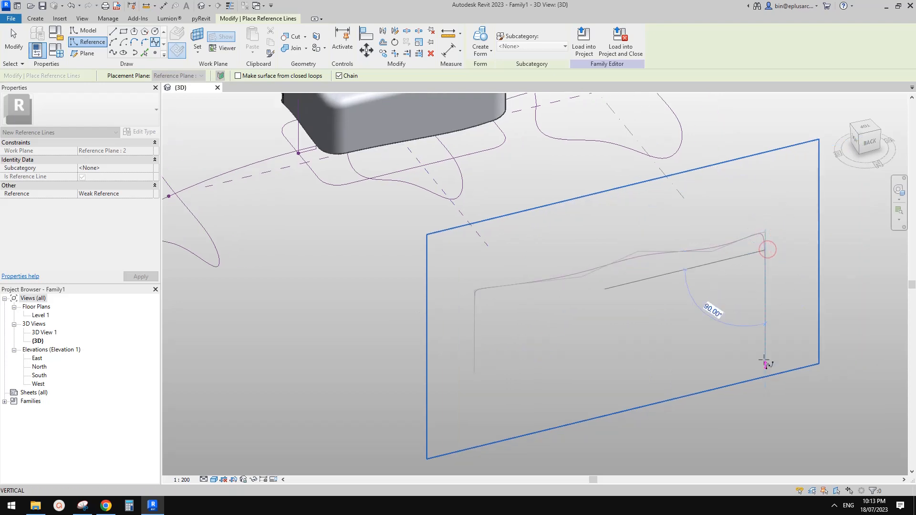
pyautogui.click(765, 326)
pyautogui.press('Escape')
pyautogui.press('Escape')
pyautogui.keyDown('shift'); pyautogui.moveTo(661, 292); pyautogui.dragTo(609, 259, button='middle'); pyautogui.keyUp('shift')
pyautogui.click(538, 257)
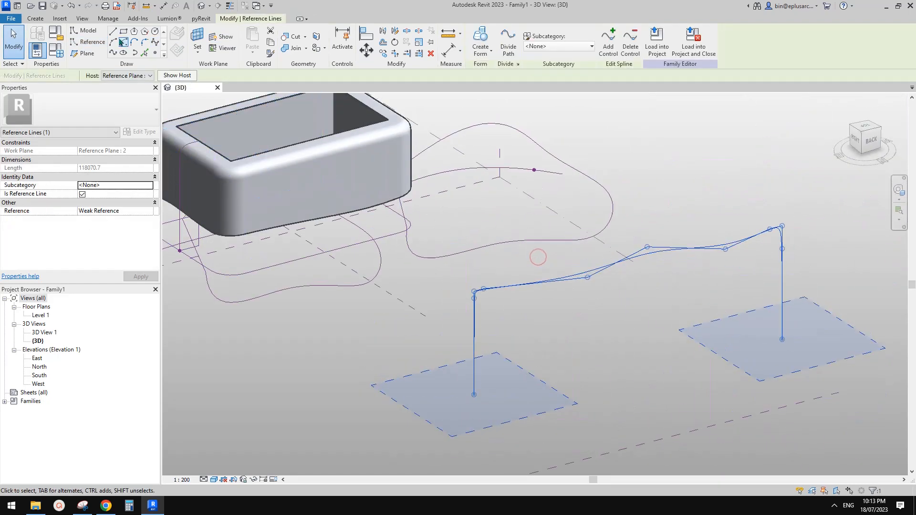
# Step: Place a reference point at the lower end of the spline and select it
pyautogui.click(155, 53)
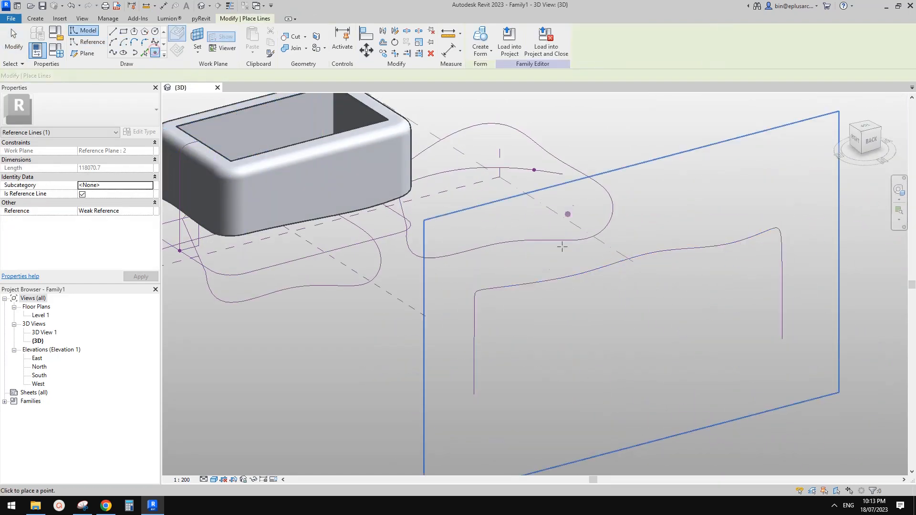
pyautogui.click(473, 363)
pyautogui.moveTo(531, 347); pyautogui.dragTo(532, 335, button='middle')
pyautogui.press('Escape')
pyautogui.press('Escape')
pyautogui.click(478, 353)
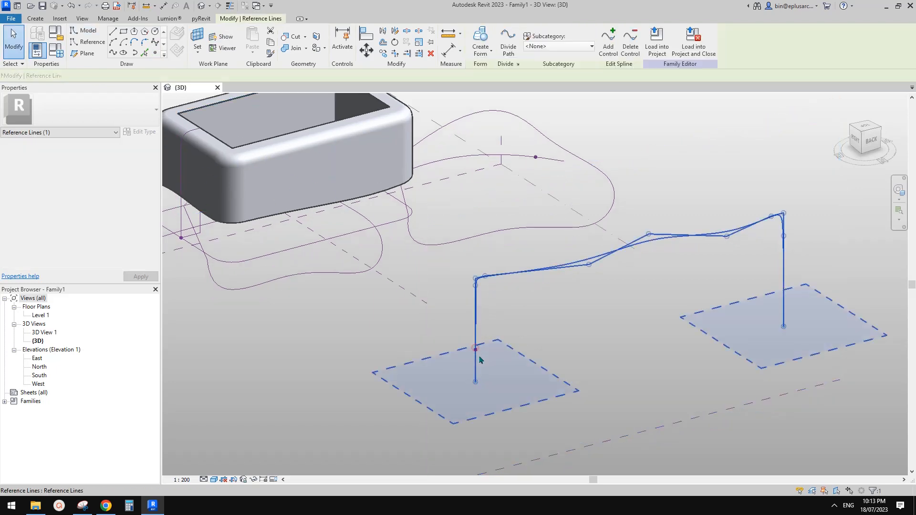
pyautogui.press('Escape')
pyautogui.click(476, 355)
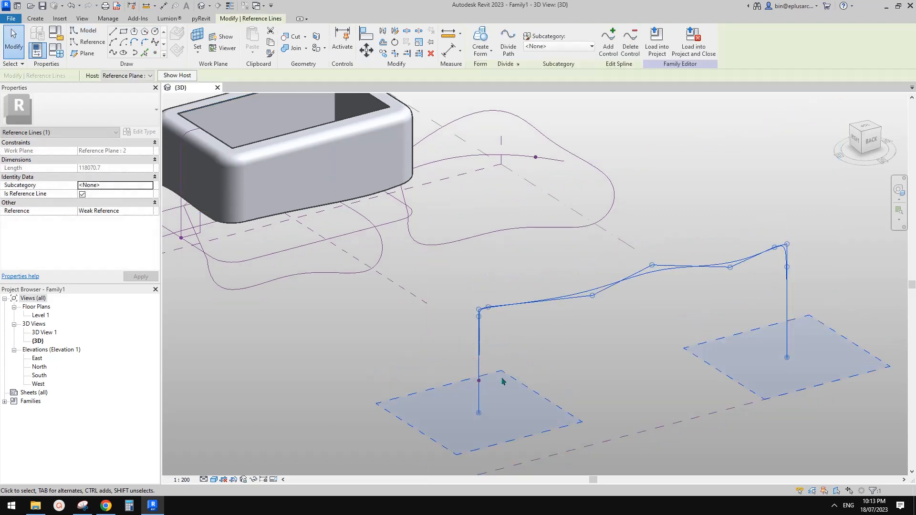
pyautogui.press('Escape')
pyautogui.click(477, 353)
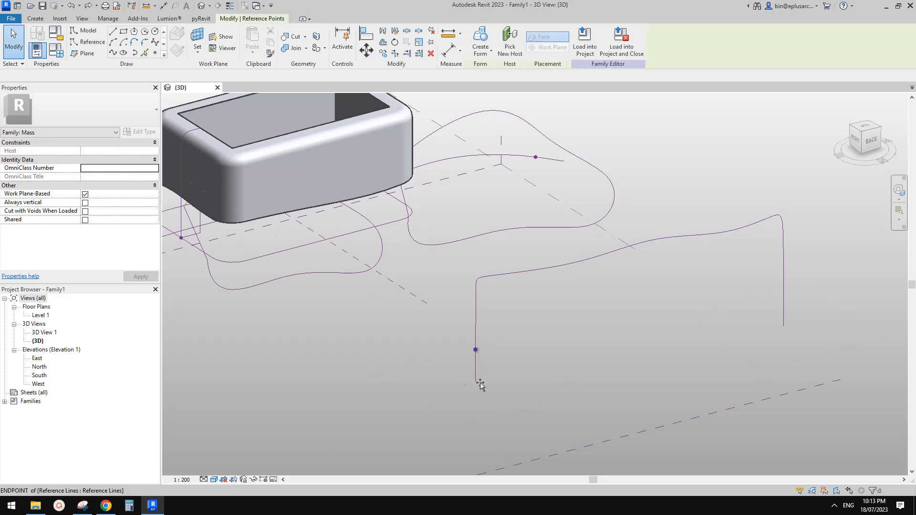
pyautogui.scroll(1, 518, 365)
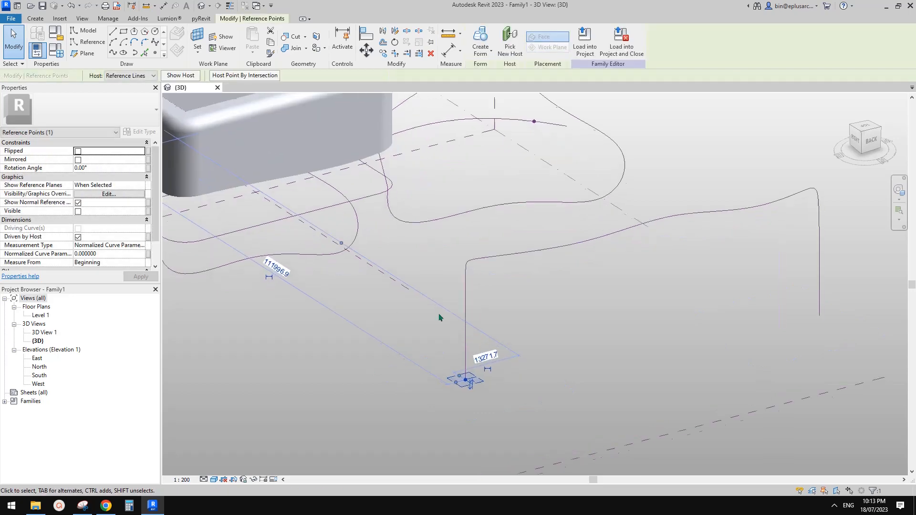
# Step: Start a new spline reference line with the reference point as its work plane
pyautogui.click(89, 42)
pyautogui.keyDown('shift'); pyautogui.moveTo(249, 134); pyautogui.dragTo(294, 173, button='middle'); pyautogui.keyUp('shift')
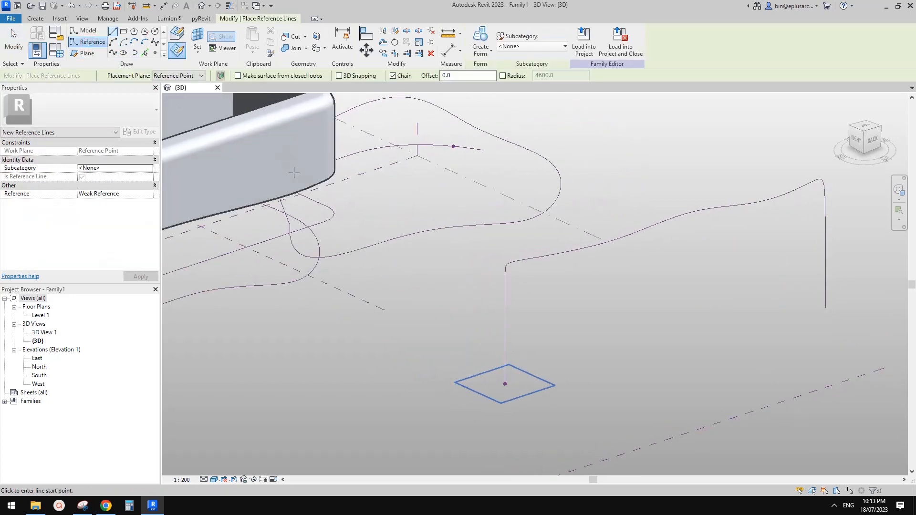
pyautogui.click(156, 43)
pyautogui.click(178, 53)
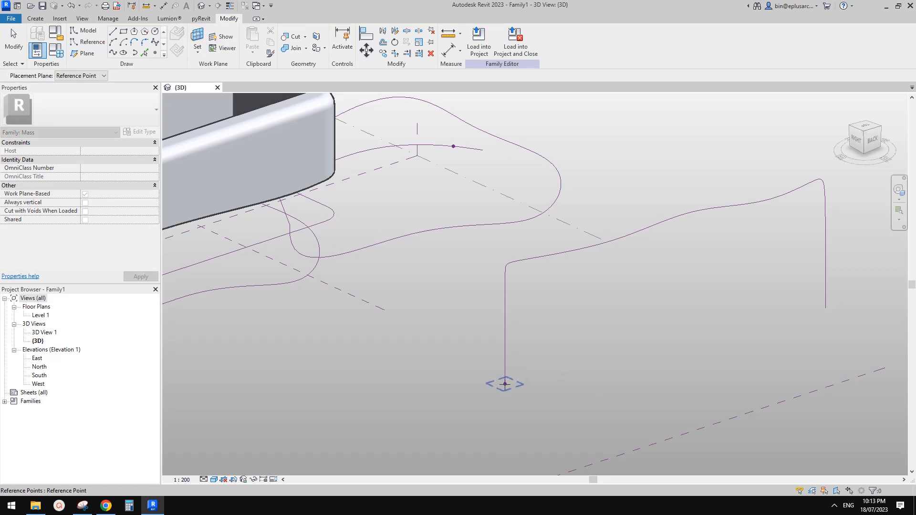
pyautogui.click(505, 384)
pyautogui.scroll(-2, 508, 384)
pyautogui.keyDown('shift'); pyautogui.moveTo(508, 384); pyautogui.dragTo(615, 409, button='middle'); pyautogui.keyUp('shift')
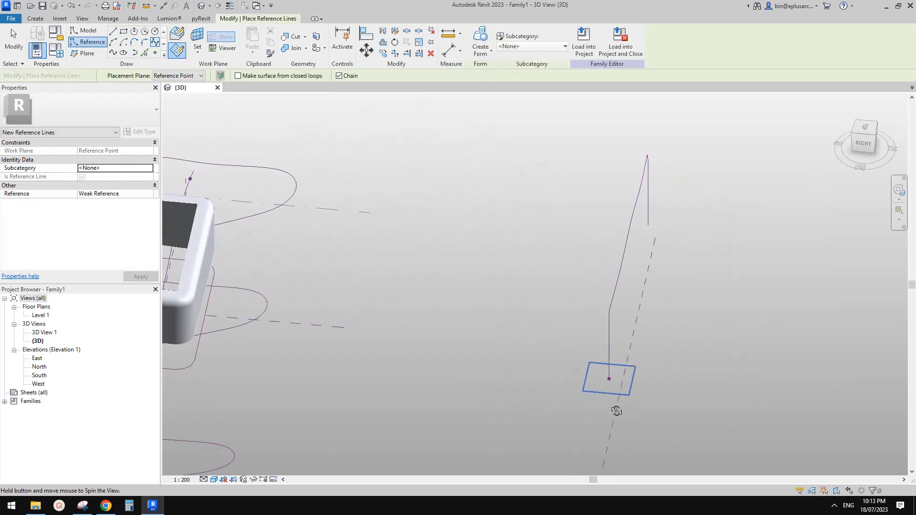
# Step: Draw a straight reference line from the profile point across the right-hand leg
pyautogui.click(516, 372)
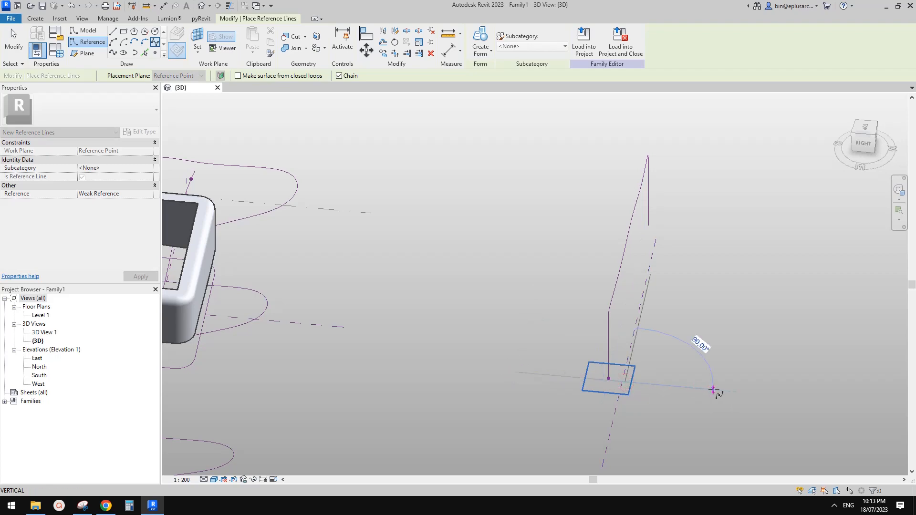
pyautogui.click(713, 391)
pyautogui.press('Escape')
pyautogui.press('Escape')
pyautogui.keyDown('shift'); pyautogui.moveTo(675, 384); pyautogui.dragTo(641, 381, button='middle'); pyautogui.keyUp('shift')
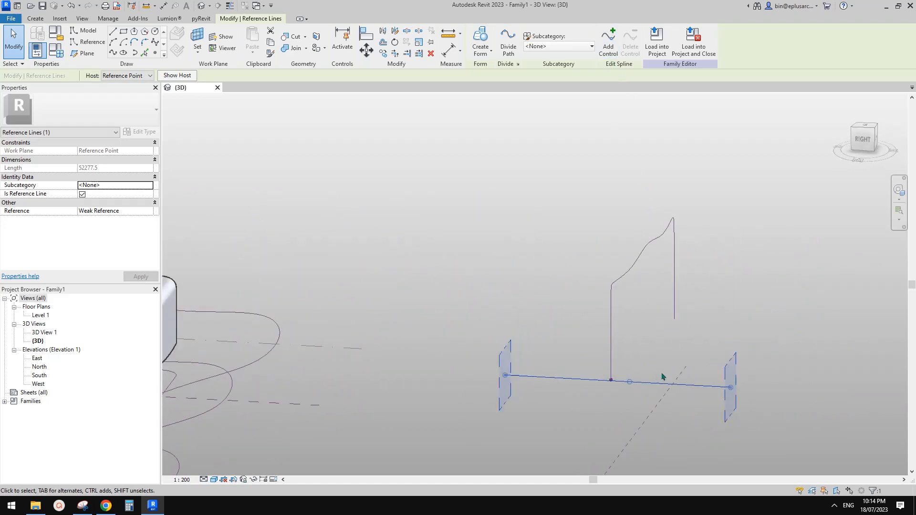
pyautogui.moveTo(657, 383); pyautogui.dragTo(656, 376)
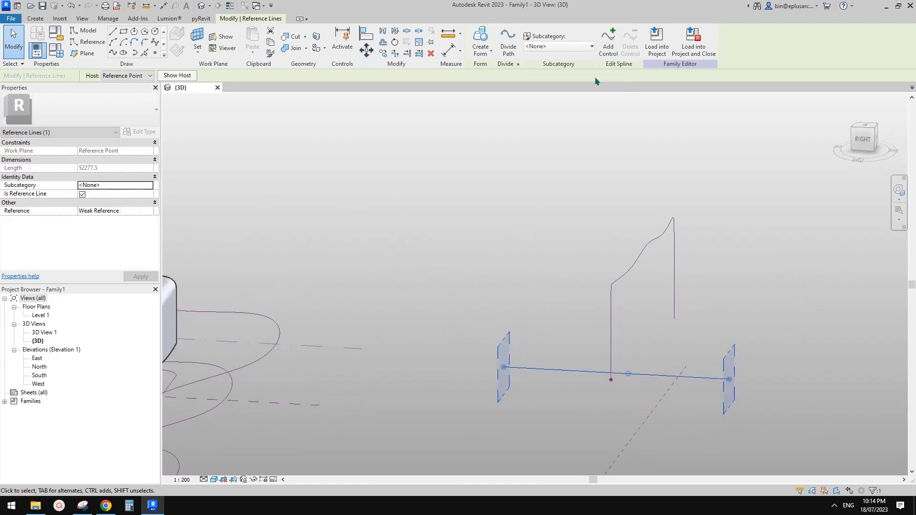
# Step: Add a control point to the reference line and bend it slightly into a curve
pyautogui.click(608, 40)
pyautogui.click(563, 374)
pyautogui.moveTo(566, 372); pyautogui.dragTo(568, 362)
pyautogui.keyDown('shift'); pyautogui.moveTo(678, 372); pyautogui.dragTo(862, 411, button='middle'); pyautogui.keyUp('shift')
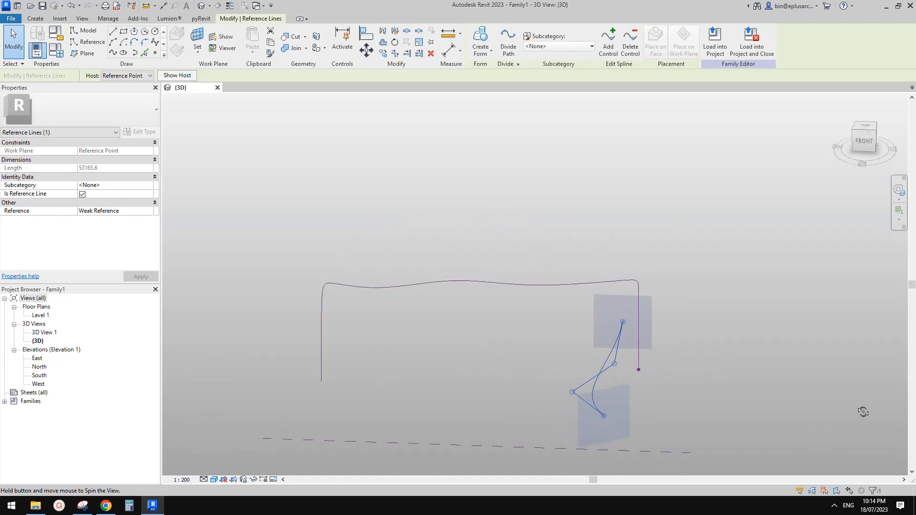
pyautogui.moveTo(573, 393); pyautogui.dragTo(638, 378)
pyautogui.keyDown('shift'); pyautogui.moveTo(637, 378); pyautogui.dragTo(582, 386, button='middle'); pyautogui.keyUp('shift')
# Step: Select the new reference line together with its hosting reference point
pyautogui.click(601, 362)
pyautogui.scroll(-2, 601, 362)
pyautogui.scroll(1, 600, 372)
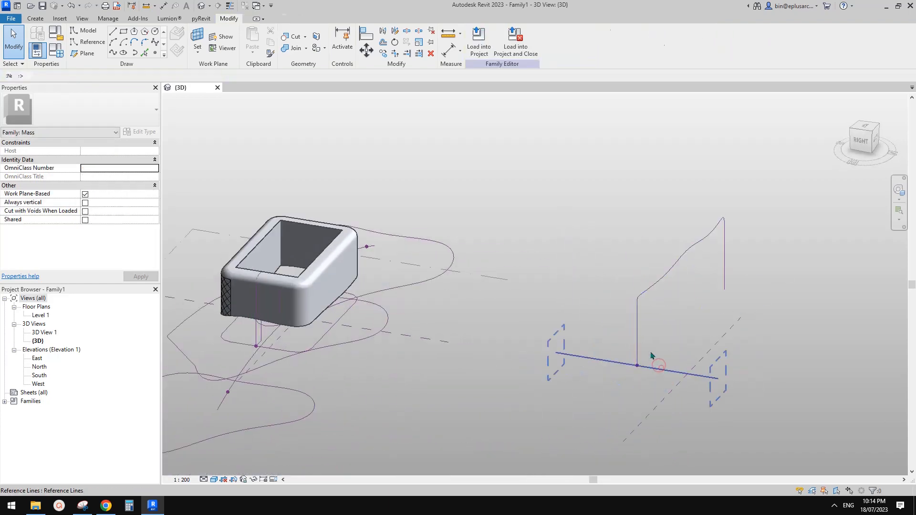
pyautogui.click(652, 357)
pyautogui.keyDown('ctrl'); pyautogui.moveTo(653, 373); pyautogui.dragTo(655, 376); pyautogui.keyUp('ctrl')
pyautogui.keyDown('shift'); pyautogui.moveTo(655, 377); pyautogui.dragTo(629, 411, button='middle'); pyautogui.keyUp('shift')
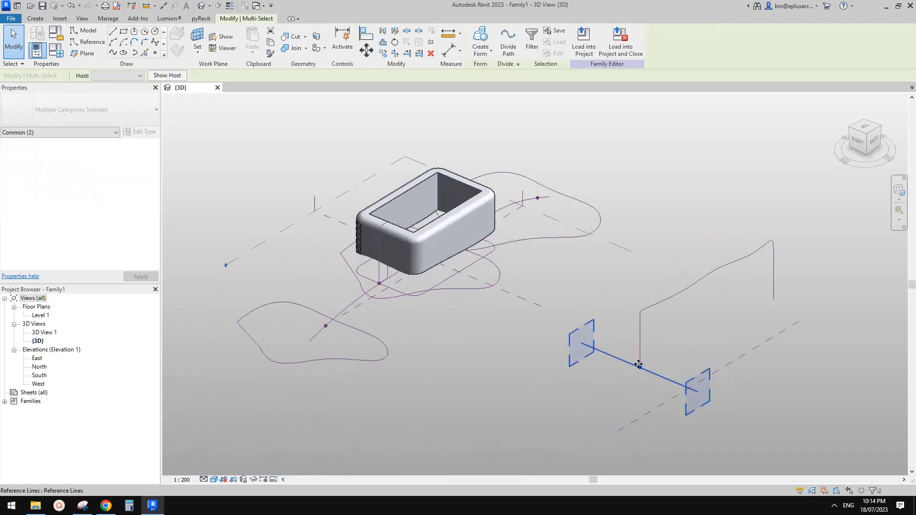
pyautogui.keyDown('shift'); pyautogui.moveTo(662, 379); pyautogui.dragTo(661, 390, button='middle'); pyautogui.keyUp('shift')
# Step: Copy the line and its point with CO to six positions along the profile
pyautogui.press('c')
pyautogui.press('o')
pyautogui.click(654, 370)
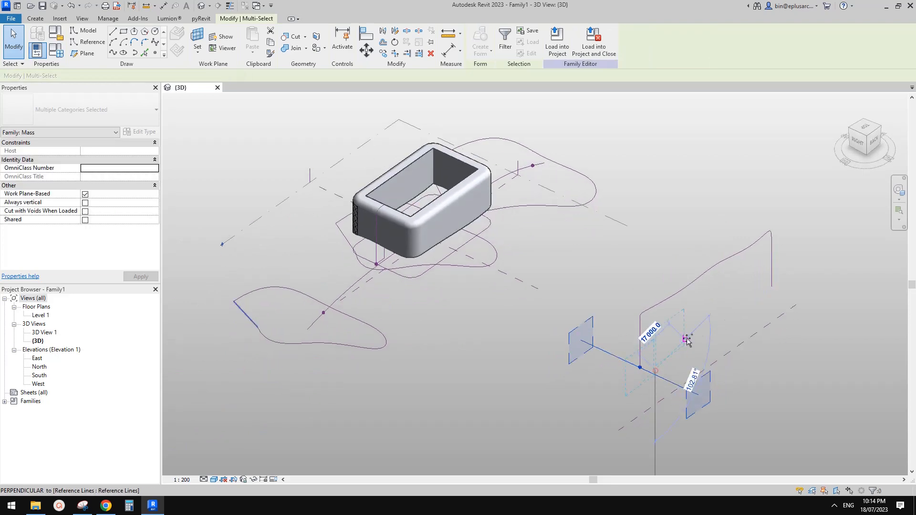
pyautogui.click(687, 338)
pyautogui.moveTo(721, 306); pyautogui.dragTo(615, 377, button='middle')
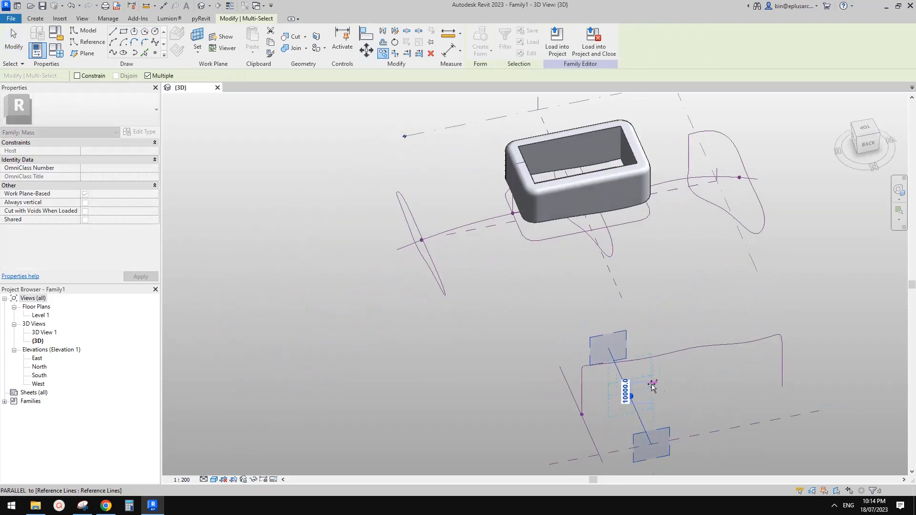
pyautogui.click(656, 382)
pyautogui.click(702, 367)
pyautogui.click(755, 365)
pyautogui.click(777, 361)
pyautogui.click(797, 380)
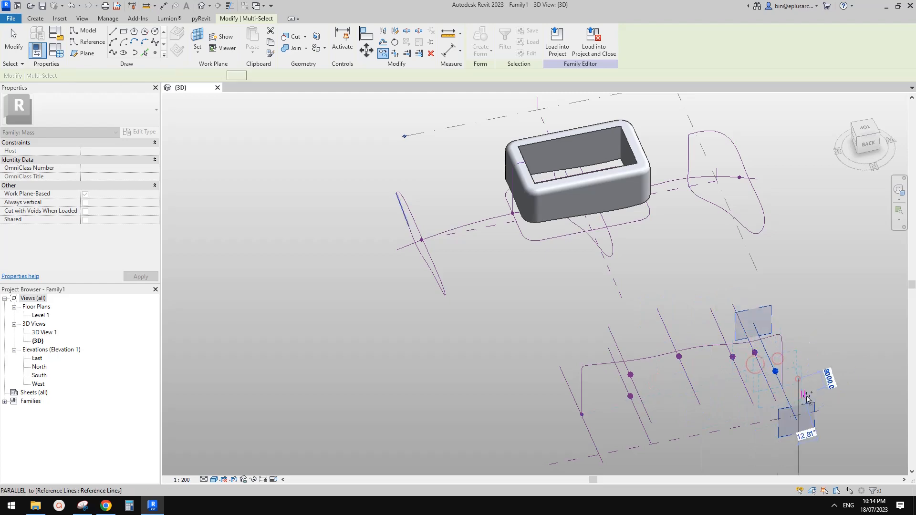
pyautogui.press('Escape')
pyautogui.press('Escape')
# Step: Rehost the first two copied lines' points onto the profile curve with Pick New Host
pyautogui.click(630, 400)
pyautogui.press('Escape')
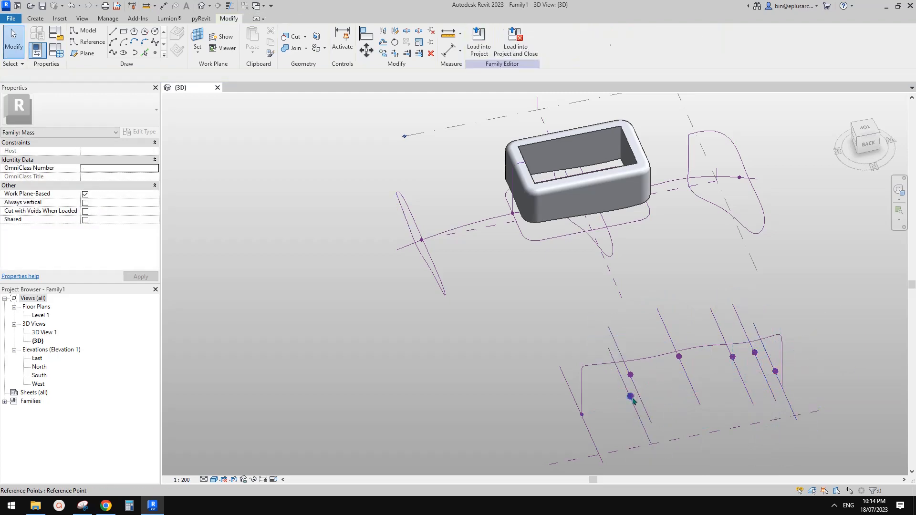
pyautogui.click(630, 397)
pyautogui.keyDown('shift'); pyautogui.moveTo(631, 397); pyautogui.dragTo(613, 196, button='middle'); pyautogui.keyUp('shift')
pyautogui.press('Escape')
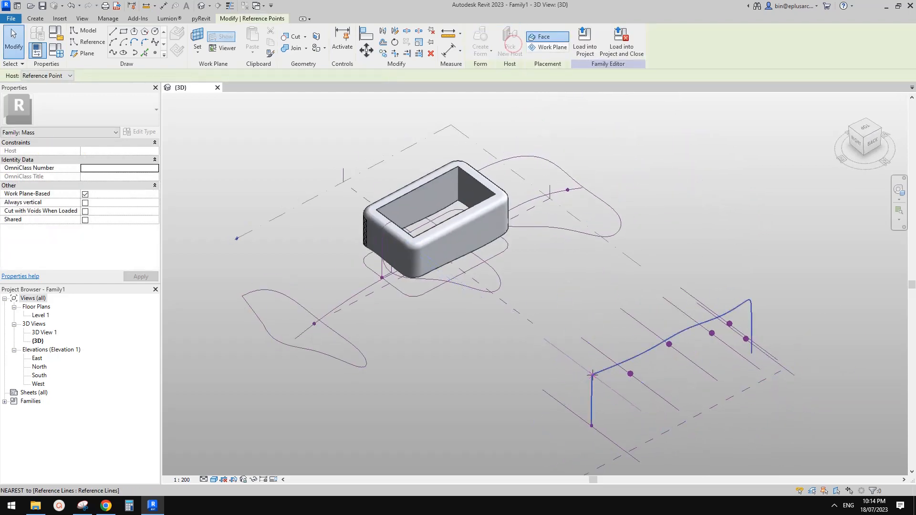
pyautogui.click(630, 374)
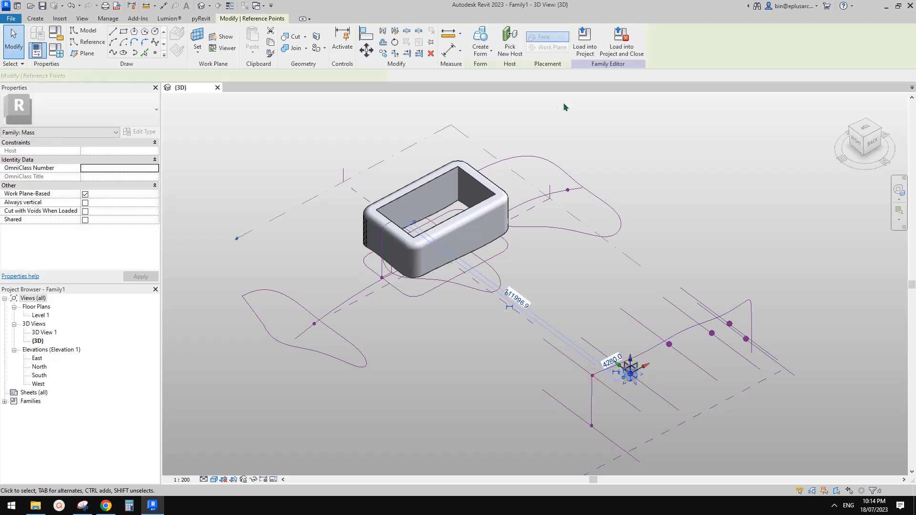
pyautogui.click(637, 356)
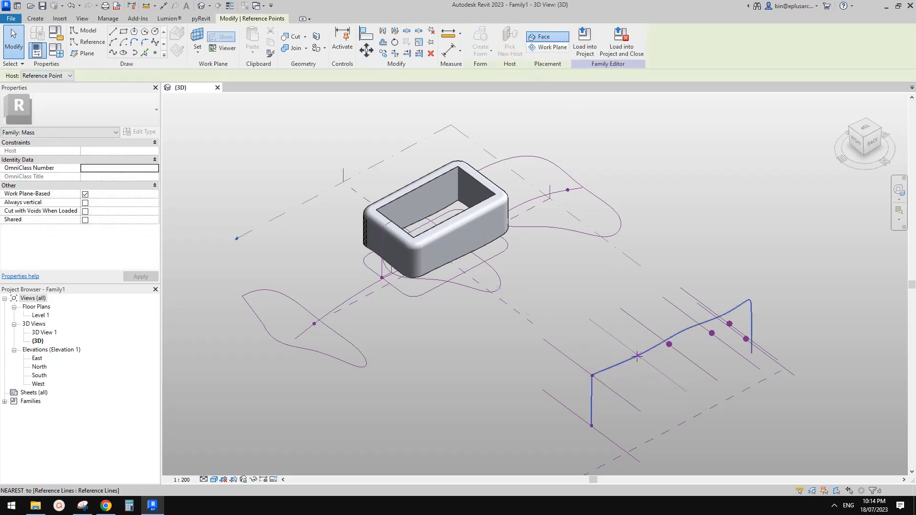
pyautogui.click(671, 346)
pyautogui.click(669, 345)
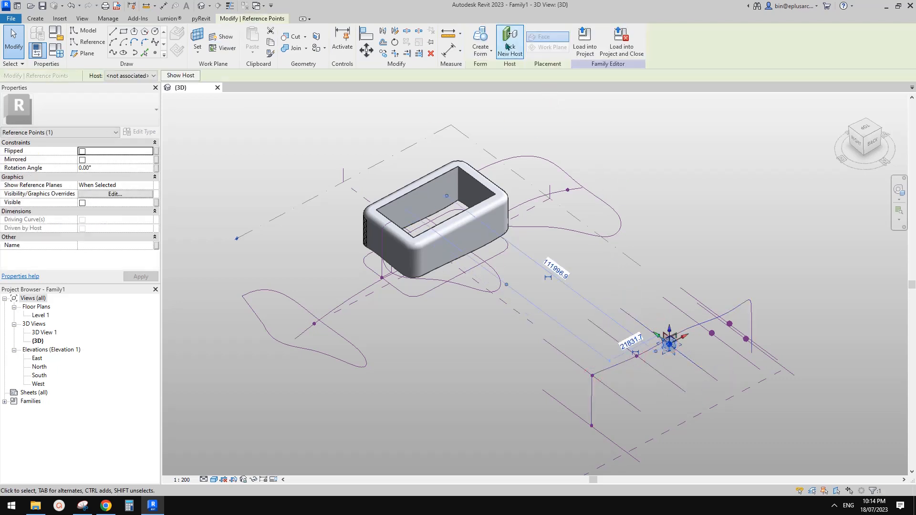
pyautogui.click(675, 334)
# Step: Rehost the next copied line's point onto the profile curve
pyautogui.scroll(3, 710, 333)
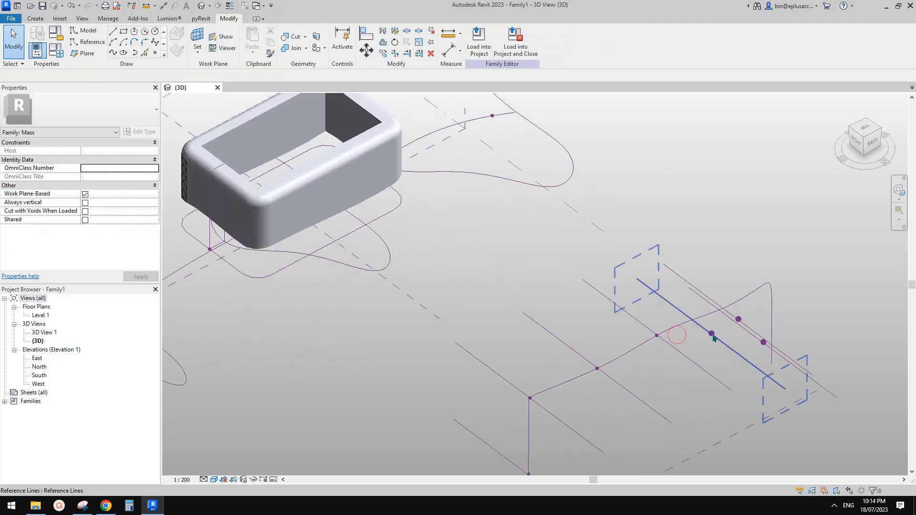
pyautogui.moveTo(721, 344); pyautogui.dragTo(723, 345)
pyautogui.click(510, 43)
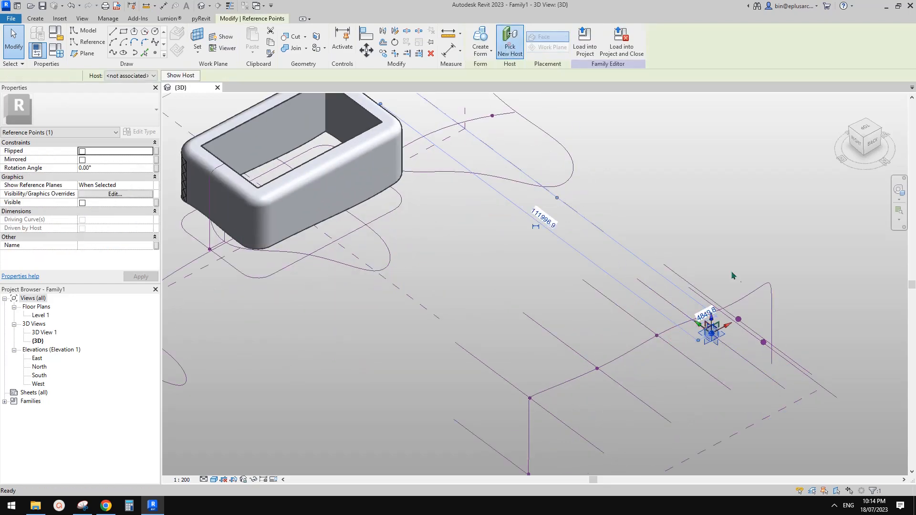
pyautogui.click(709, 314)
pyautogui.keyDown('shift'); pyautogui.moveTo(775, 337); pyautogui.dragTo(746, 331, button='middle'); pyautogui.keyUp('shift')
pyautogui.scroll(1, 763, 341)
# Step: Rehost the last copied line's point onto the profile's corner, then select the lower-right line
pyautogui.click(778, 369)
pyautogui.moveTo(778, 370); pyautogui.dragTo(630, 364, button='middle')
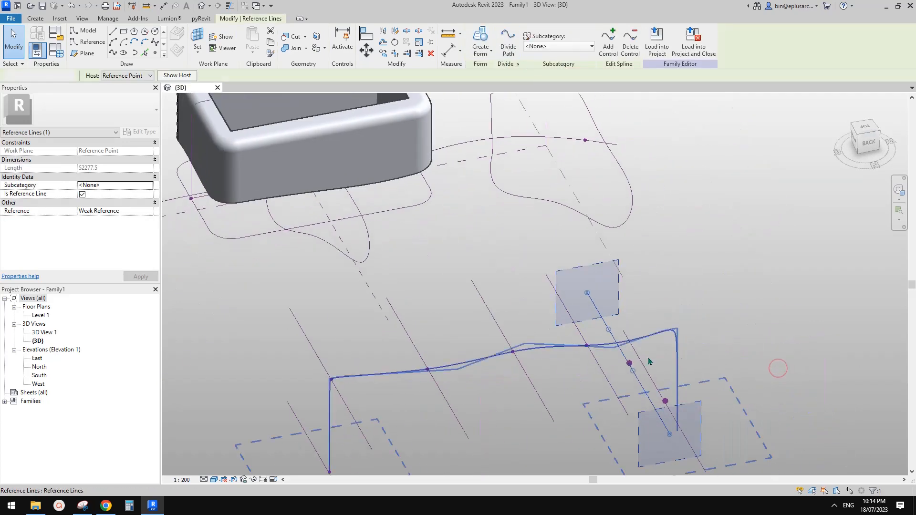
pyautogui.moveTo(614, 357); pyautogui.dragTo(638, 375)
pyautogui.click(509, 43)
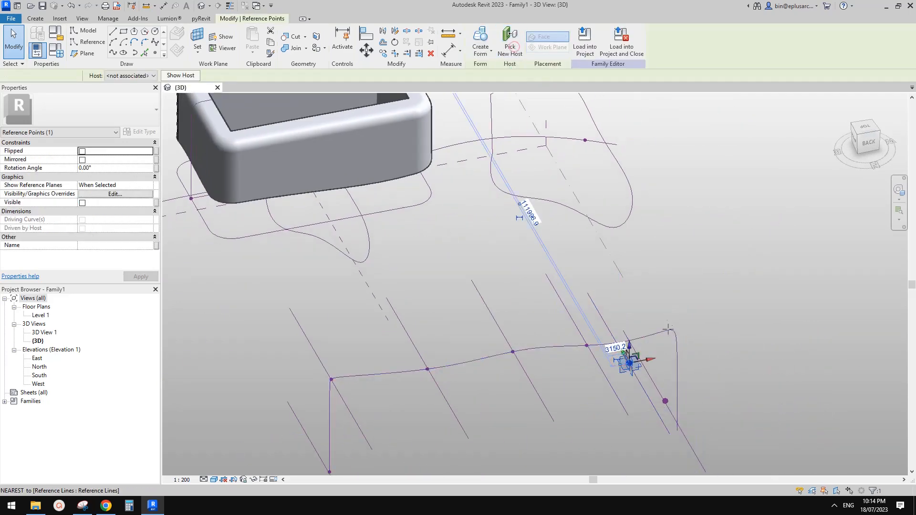
pyautogui.click(672, 330)
pyautogui.click(665, 401)
pyautogui.moveTo(665, 401); pyautogui.dragTo(747, 311, button='middle')
pyautogui.press('Escape')
pyautogui.click(728, 311)
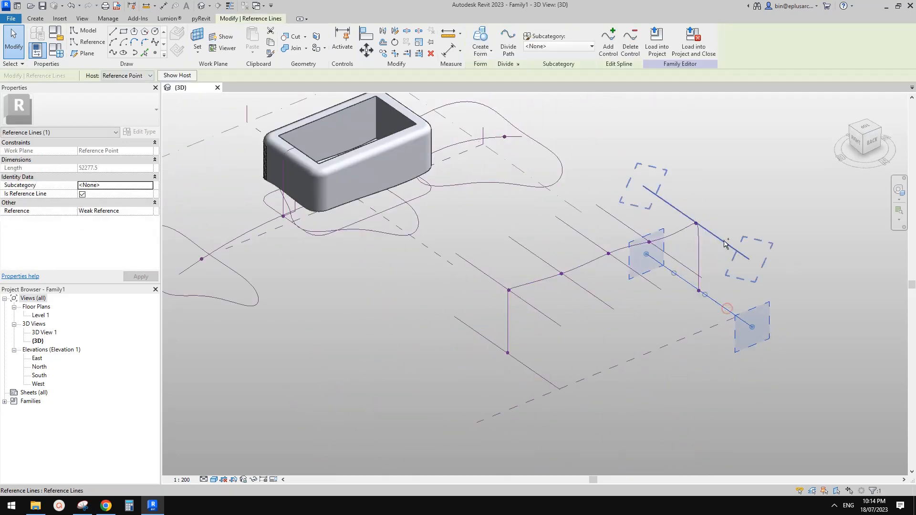
# Step: Add the remaining reference lines and the wavy profile spline to the selection and create a form through them
pyautogui.keyDown('ctrl'); pyautogui.click(722, 241); pyautogui.keyUp('ctrl')
pyautogui.keyDown('ctrl'); pyautogui.click(674, 258); pyautogui.keyUp('ctrl')
pyautogui.keyDown('ctrl'); pyautogui.click(620, 261); pyautogui.keyUp('ctrl')
pyautogui.keyDown('ctrl'); pyautogui.click(588, 292); pyautogui.keyUp('ctrl')
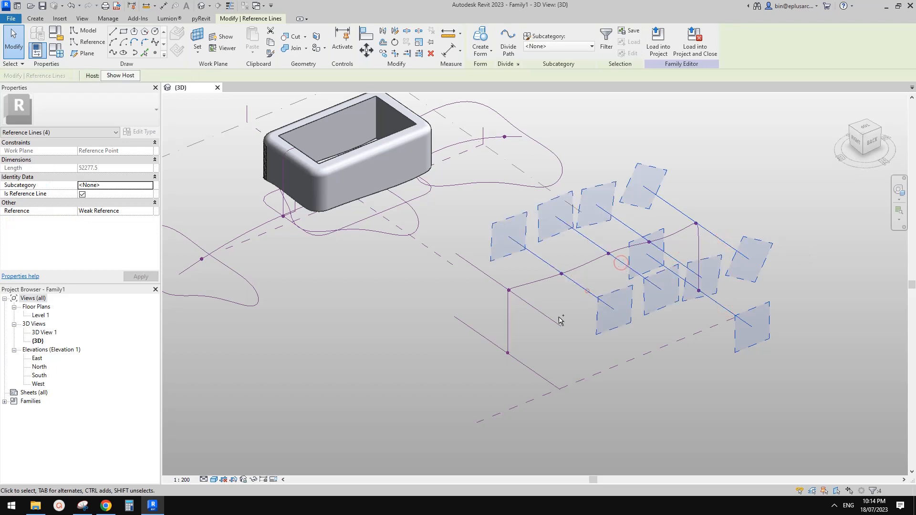
pyautogui.keyDown('ctrl'); pyautogui.click(548, 318); pyautogui.keyUp('ctrl')
pyautogui.keyDown('ctrl'); pyautogui.click(525, 368); pyautogui.keyUp('ctrl')
pyautogui.keyDown('ctrl'); pyautogui.click(525, 288); pyautogui.keyUp('ctrl')
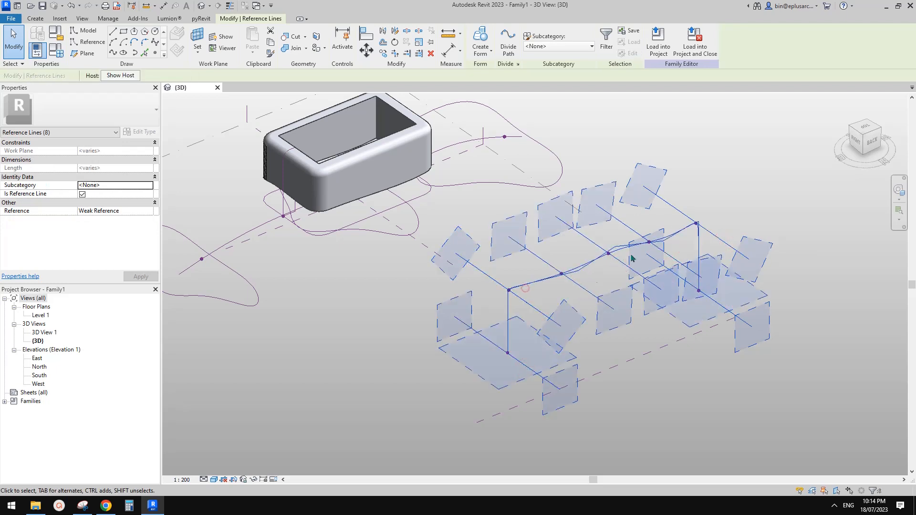
pyautogui.moveTo(628, 256); pyautogui.dragTo(624, 272, button='middle')
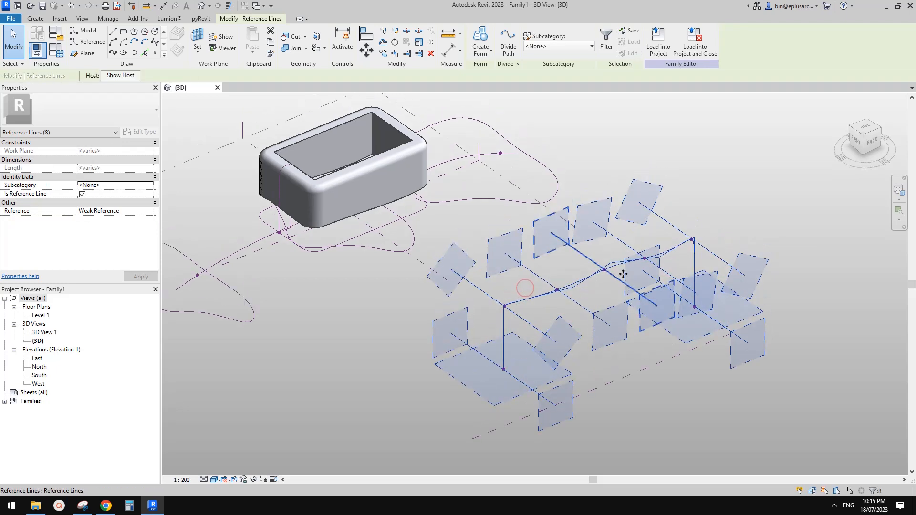
pyautogui.click(481, 40)
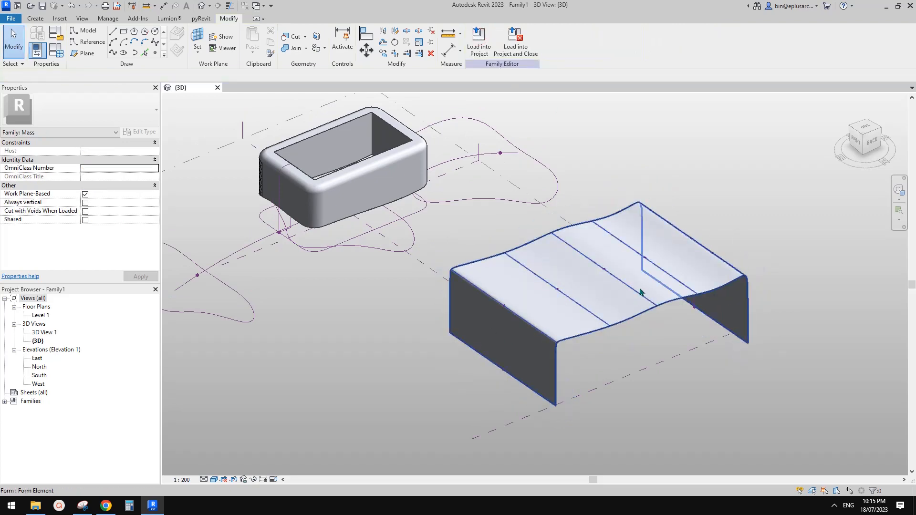
pyautogui.keyDown('shift'); pyautogui.moveTo(651, 292); pyautogui.dragTo(664, 307, button='middle'); pyautogui.keyUp('shift')
# Step: Add two control points along the form's edge reference line and nudge its end point
pyautogui.scroll(4, 577, 307)
pyautogui.scroll(-5, 577, 309)
pyautogui.click(571, 302)
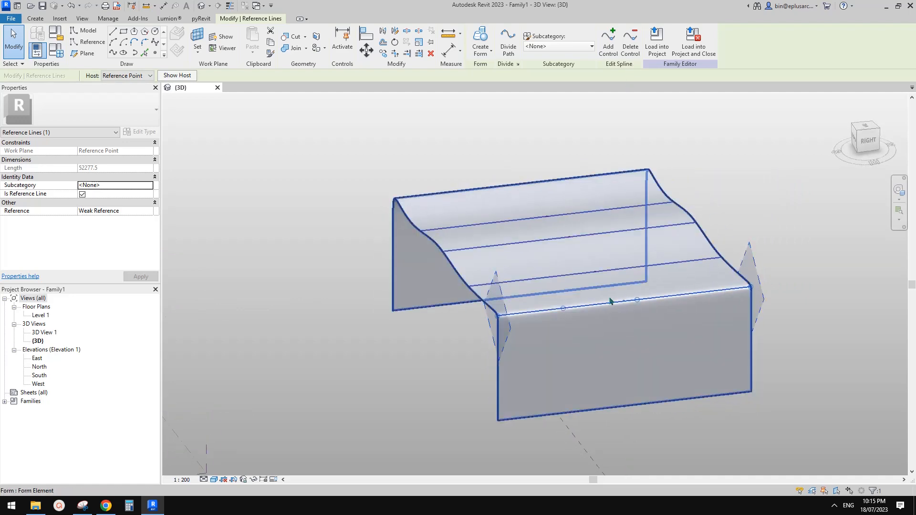
pyautogui.click(608, 39)
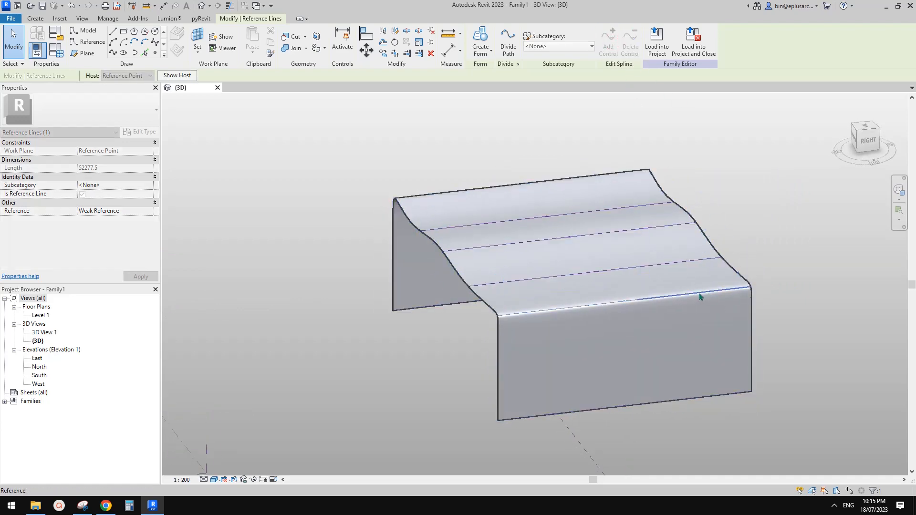
pyautogui.click(698, 294)
pyautogui.scroll(2, 700, 296)
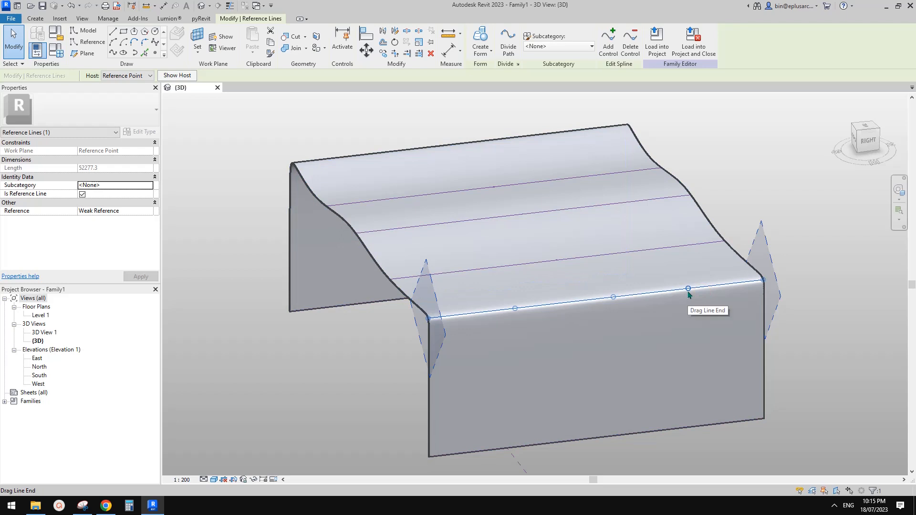
pyautogui.click(611, 43)
pyautogui.click(728, 285)
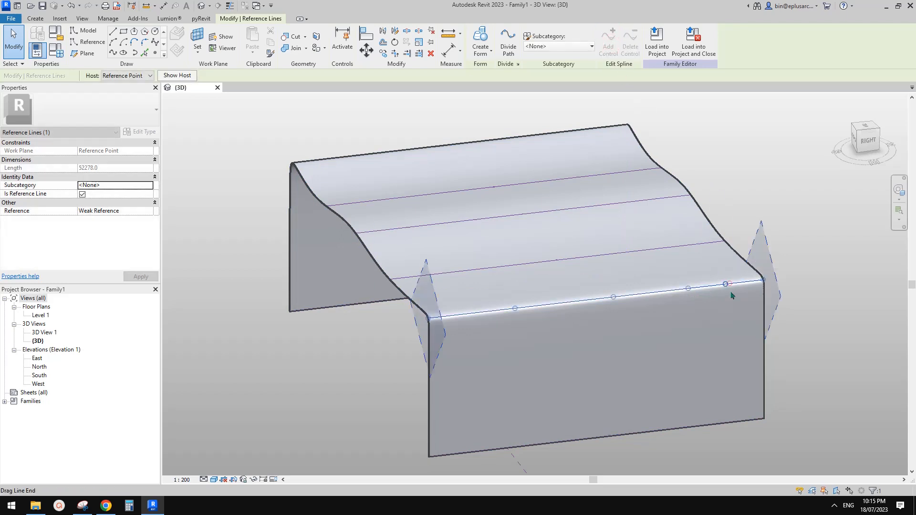
pyautogui.moveTo(726, 286); pyautogui.dragTo(737, 289)
# Step: Swing the edge reference line's end outward so the form flares
pyautogui.keyDown('shift'); pyautogui.moveTo(737, 290); pyautogui.dragTo(699, 271, button='middle'); pyautogui.keyUp('shift')
pyautogui.keyDown('shift'); pyautogui.moveTo(771, 301); pyautogui.dragTo(734, 335, button='middle'); pyautogui.keyUp('shift')
pyautogui.click(735, 331)
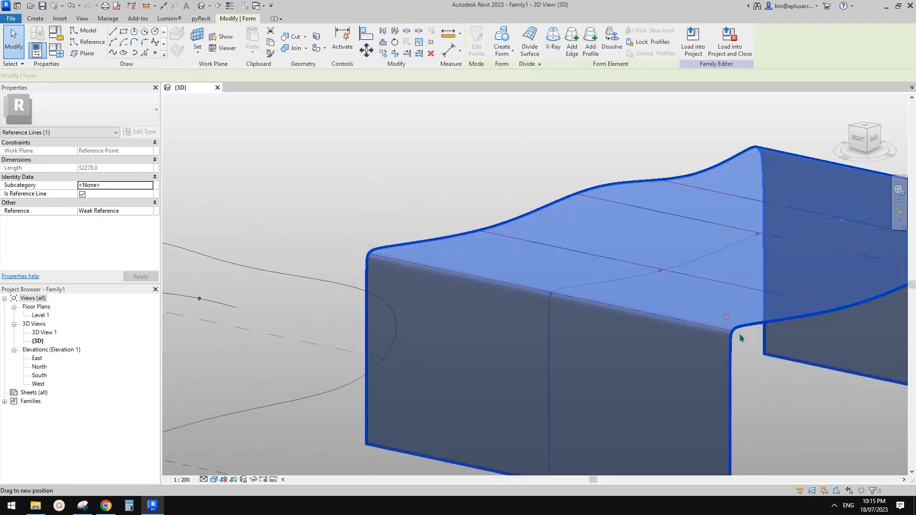
pyautogui.click(738, 335)
pyautogui.click(723, 333)
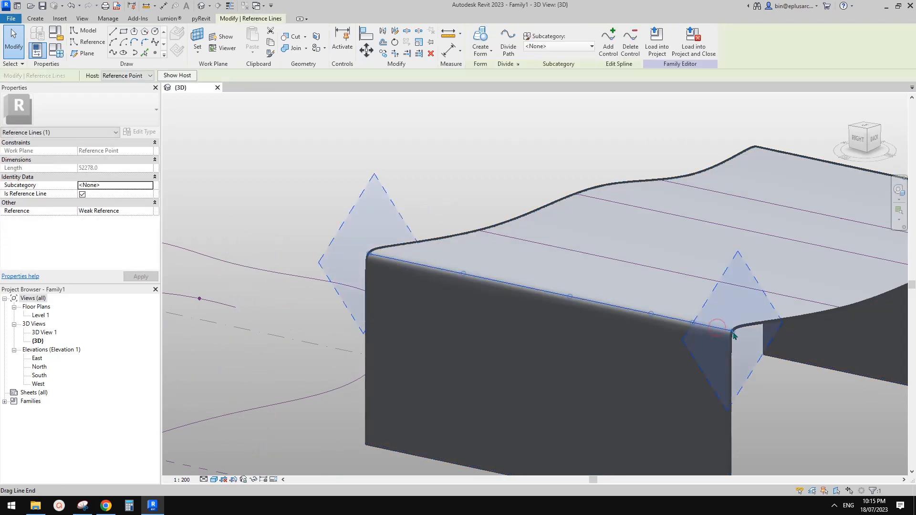
pyautogui.moveTo(733, 333)
pyautogui.mouseDown()
pyautogui.moveTo(738, 393)
pyautogui.moveTo(743, 337)
pyautogui.mouseUp()
pyautogui.press('Escape')
pyautogui.scroll(-2, 709, 326)
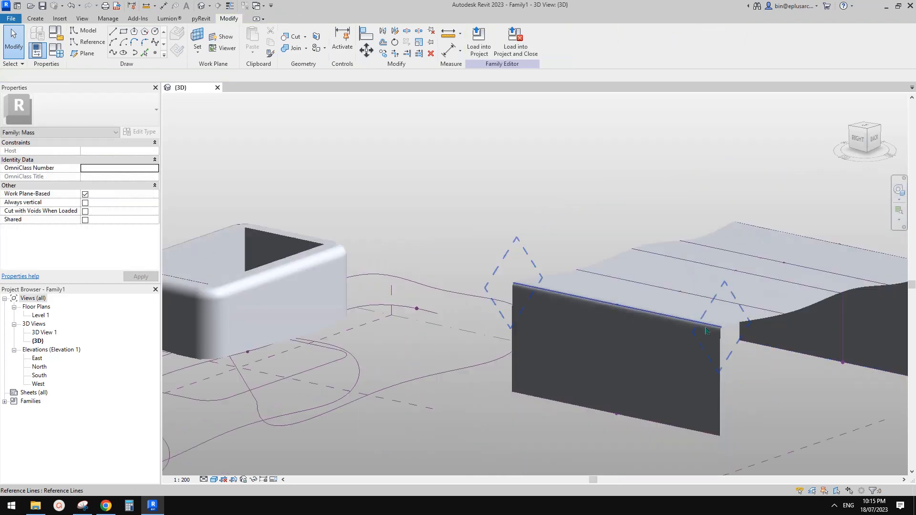
# Step: Place a new control point on the long path line running across the form
pyautogui.keyDown('shift'); pyautogui.moveTo(710, 325); pyautogui.dragTo(790, 318, button='middle'); pyautogui.keyUp('shift')
pyautogui.scroll(-1, 648, 320)
pyautogui.scroll(2, 790, 319)
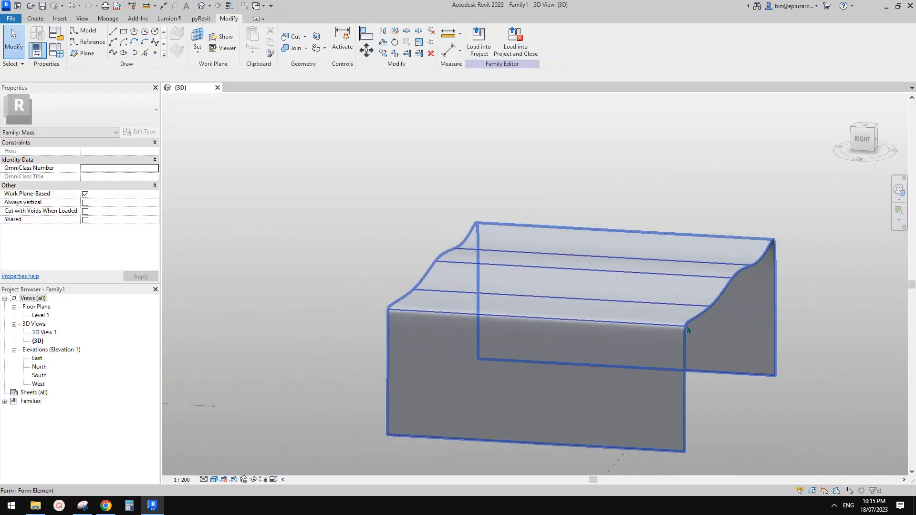
pyautogui.click(670, 309)
pyautogui.keyDown('shift'); pyautogui.moveTo(669, 309); pyautogui.dragTo(687, 336, button='middle'); pyautogui.keyUp('shift')
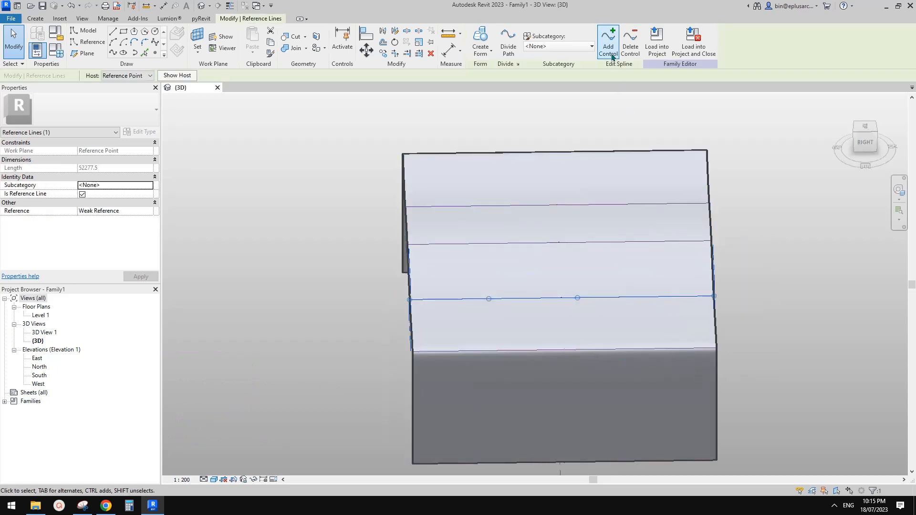
pyautogui.click(611, 48)
pyautogui.click(656, 297)
pyautogui.press('Escape')
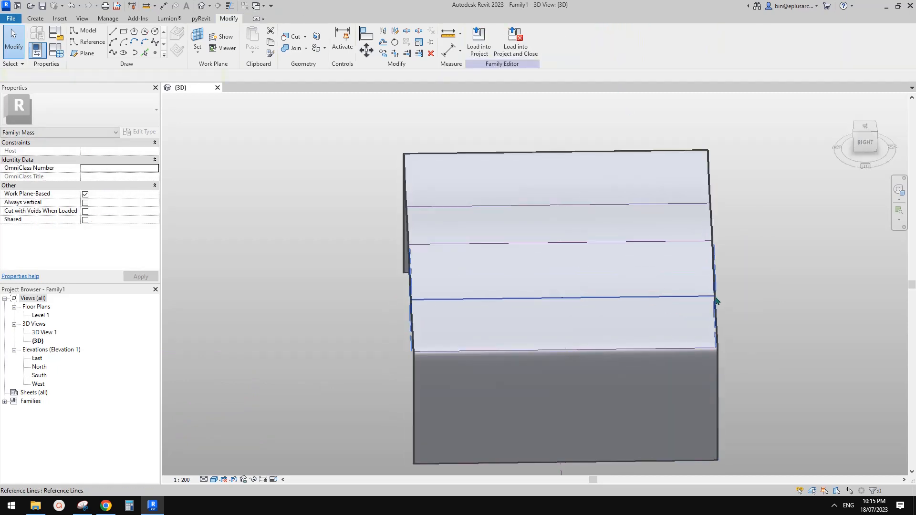
pyautogui.click(696, 299)
pyautogui.keyDown('shift'); pyautogui.moveTo(697, 299); pyautogui.dragTo(679, 282, button='middle'); pyautogui.keyUp('shift')
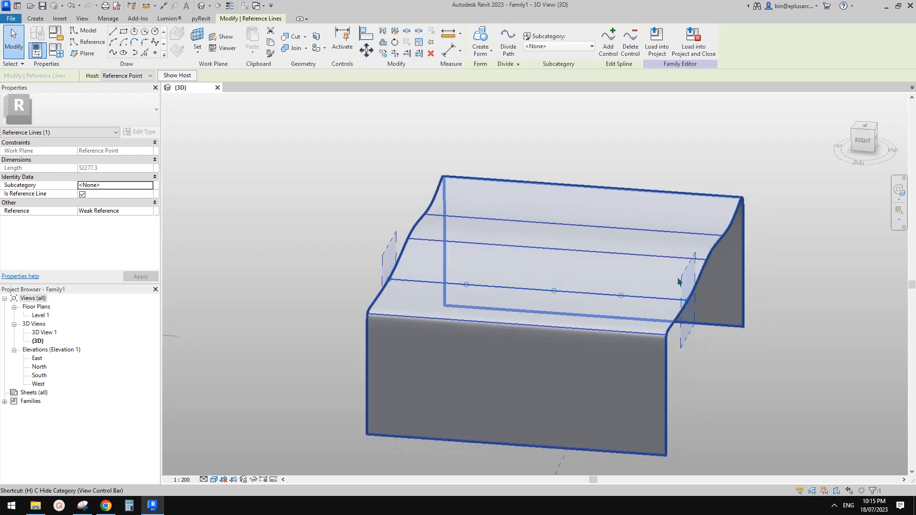
# Step: Isolate the path line with HI and drag its right end down to bend it
pyautogui.press('h')
pyautogui.press('i')
pyautogui.click(681, 286)
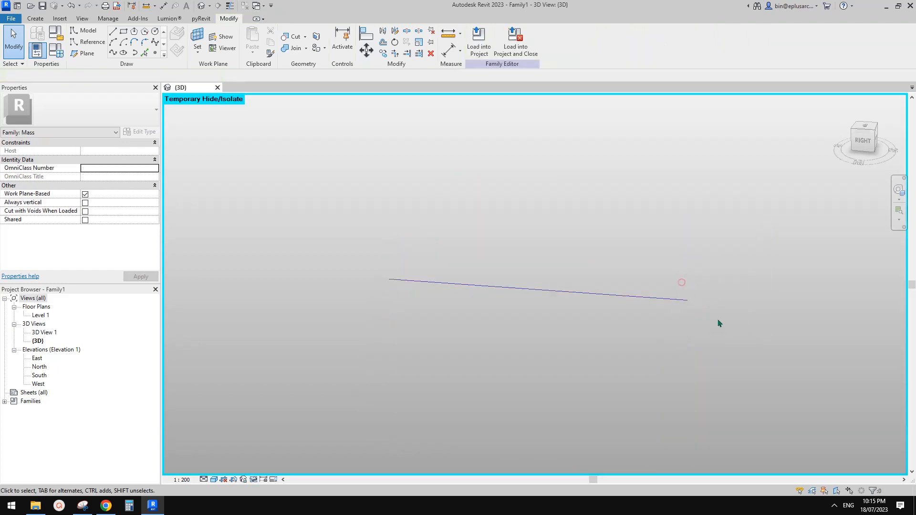
pyautogui.click(683, 300)
pyautogui.moveTo(690, 317)
pyautogui.mouseDown()
pyautogui.moveTo(689, 336)
pyautogui.moveTo(691, 327)
pyautogui.mouseUp()
pyautogui.click(687, 302)
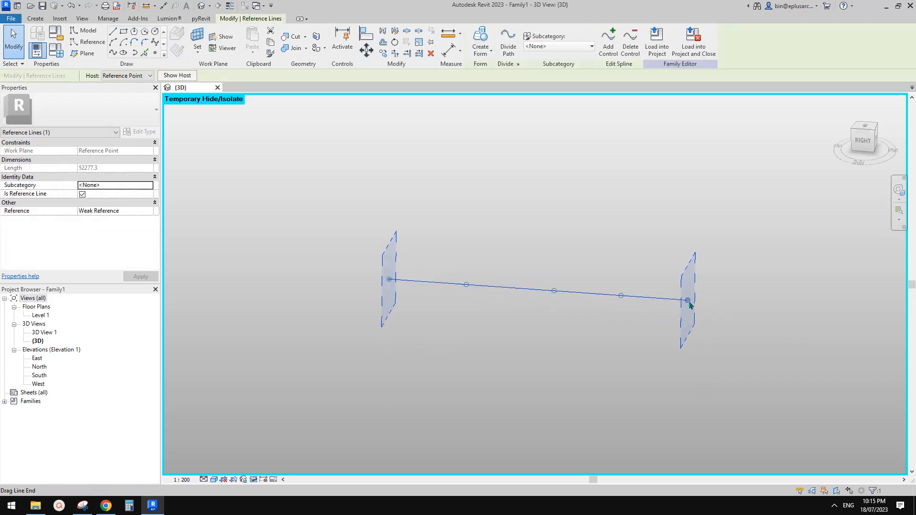
pyautogui.moveTo(690, 337); pyautogui.dragTo(684, 338)
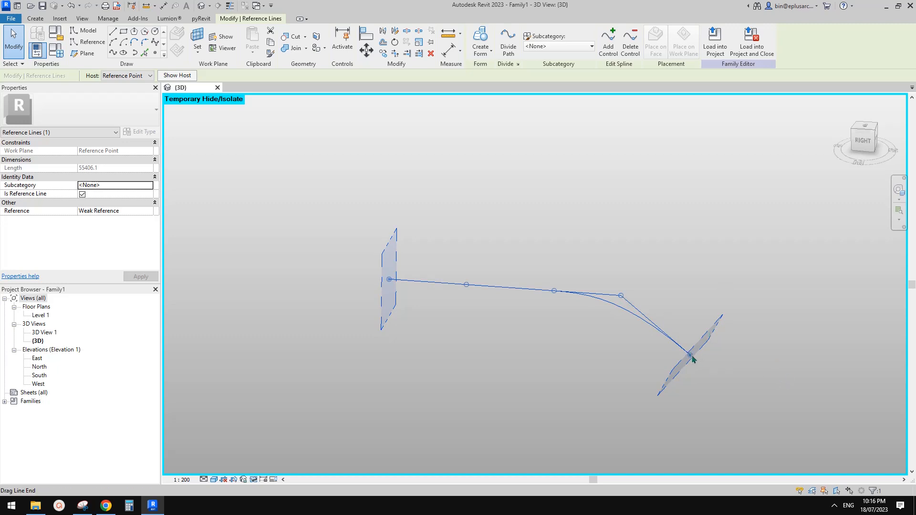
pyautogui.click(730, 378)
pyautogui.click(691, 356)
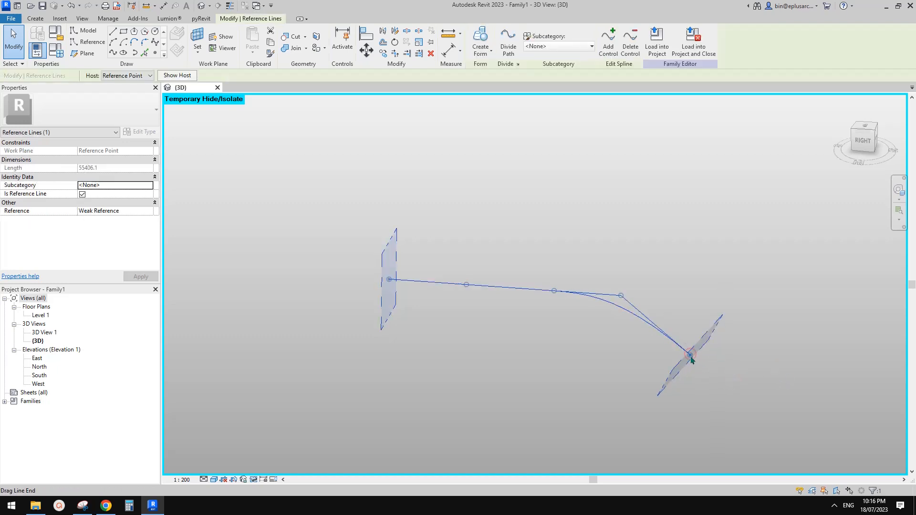
pyautogui.moveTo(694, 380); pyautogui.dragTo(615, 388)
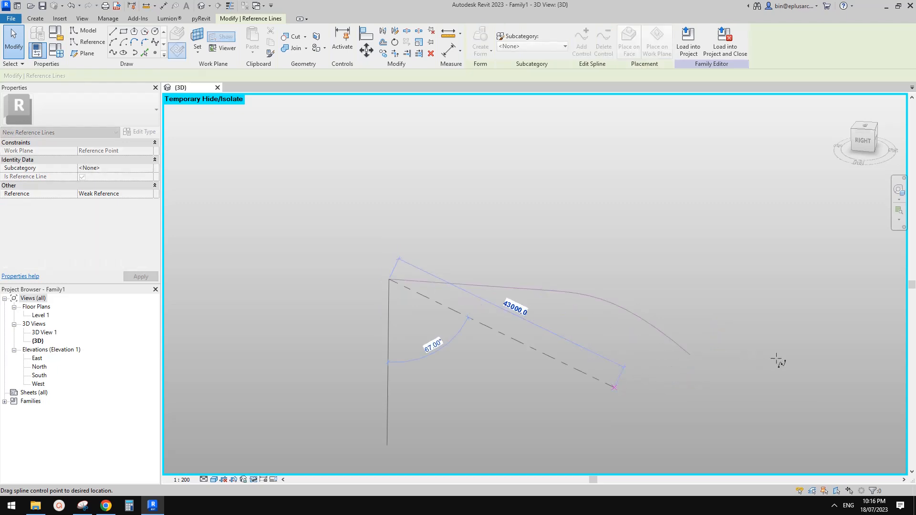
pyautogui.moveTo(776, 359); pyautogui.dragTo(777, 359)
# Step: Cancel the stray end move, undo the left-end swing, and lay the right end plane flat
pyautogui.press('Escape')
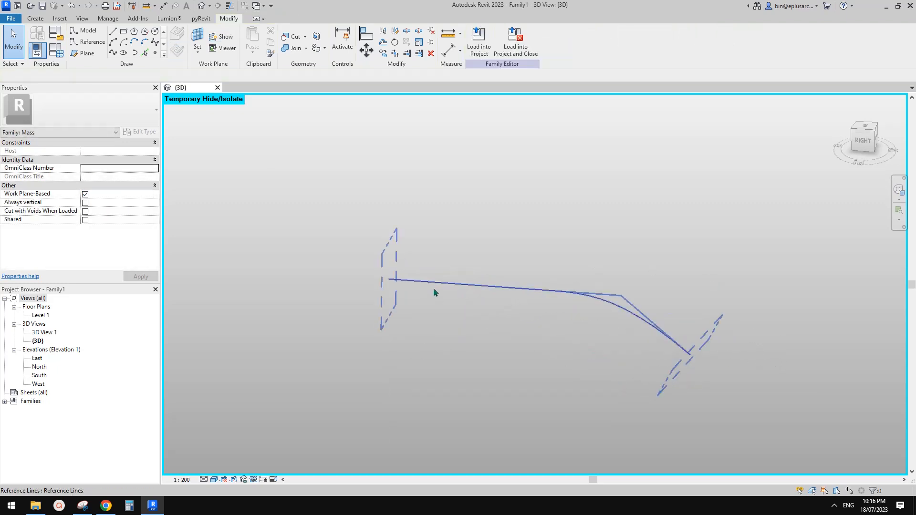
pyautogui.click(427, 285)
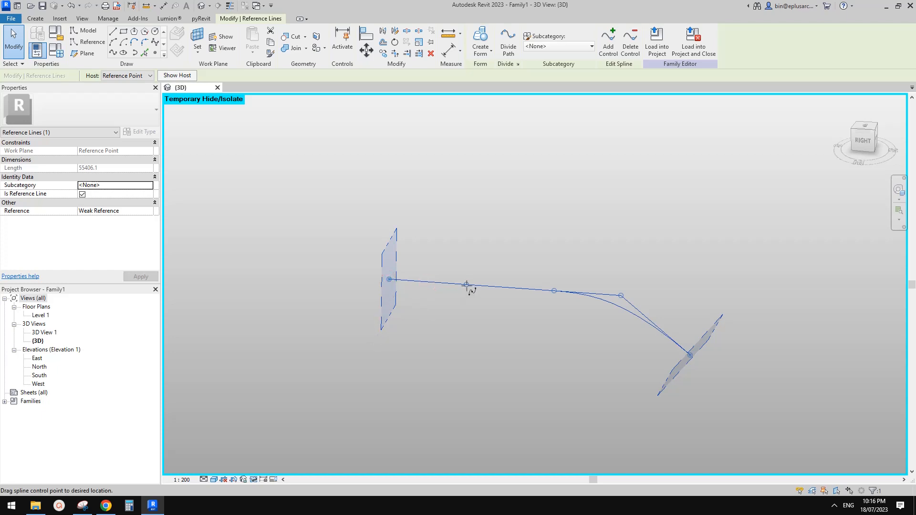
pyautogui.moveTo(467, 285); pyautogui.dragTo(467, 285)
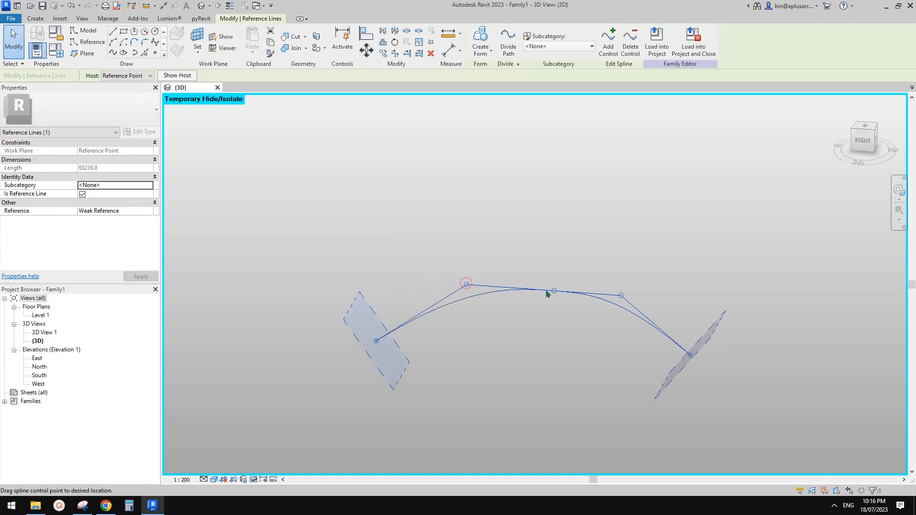
pyautogui.hotkey('ctrl', 'z')
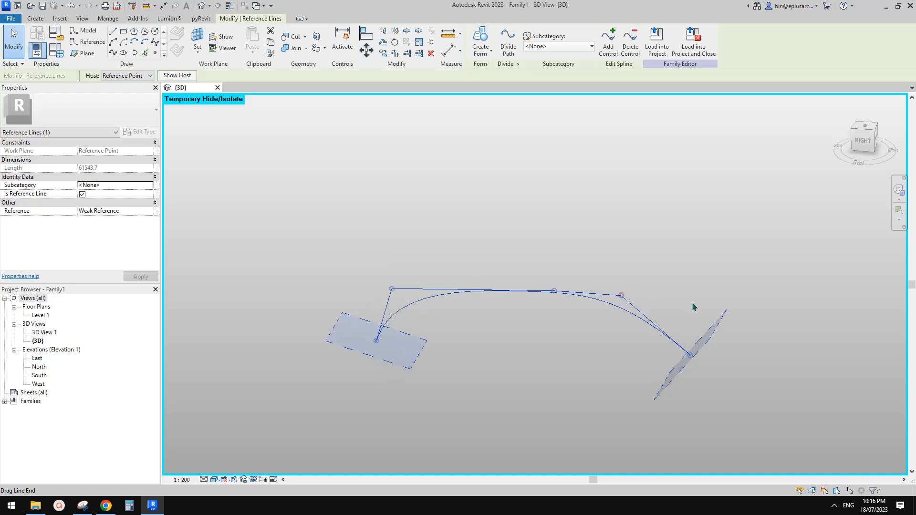
pyautogui.click(666, 230)
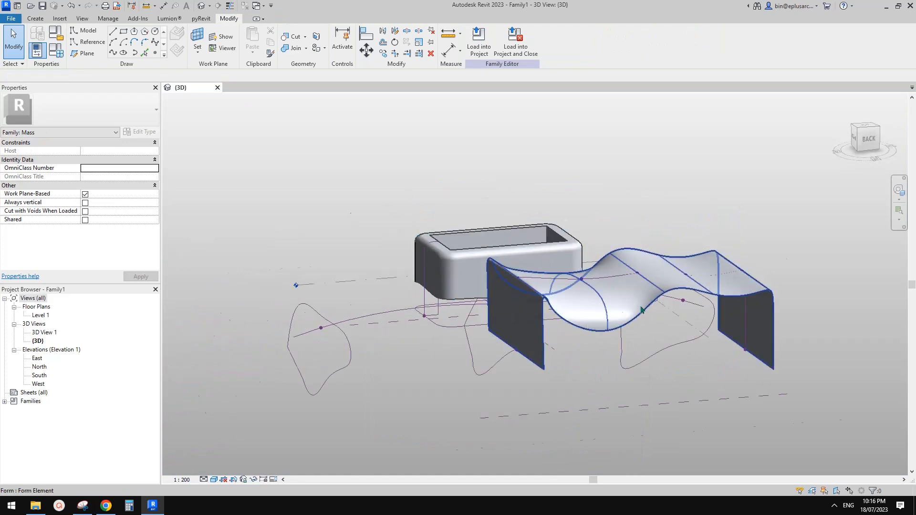
# Step: Orbit to the form's end and switch the view to wireframe
pyautogui.moveTo(600, 334)
pyautogui.keyDown('shift'); pyautogui.mouseDown(button='middle')
pyautogui.moveTo(589, 287)
pyautogui.moveTo(570, 288)
pyautogui.moveTo(565, 276)
pyautogui.moveTo(507, 294)
pyautogui.moveTo(481, 273)
pyautogui.moveTo(489, 260)
pyautogui.moveTo(561, 284)
pyautogui.moveTo(535, 283)
pyautogui.mouseUp(button='middle'); pyautogui.keyUp('shift')
pyautogui.click(454, 248)
pyautogui.click(738, 320)
pyautogui.scroll(-1, 737, 317)
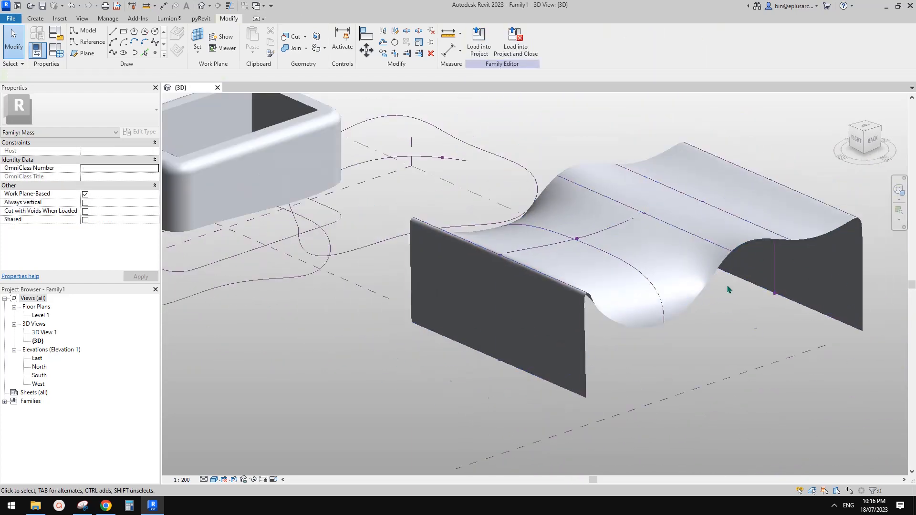
pyautogui.click(719, 249)
pyautogui.moveTo(719, 249)
pyautogui.keyDown('shift'); pyautogui.mouseDown(button='middle')
pyautogui.moveTo(524, 297)
pyautogui.moveTo(628, 311)
pyautogui.moveTo(600, 316)
pyautogui.mouseUp(button='middle'); pyautogui.keyUp('shift')
pyautogui.scroll(2, 495, 258)
pyautogui.press('Escape')
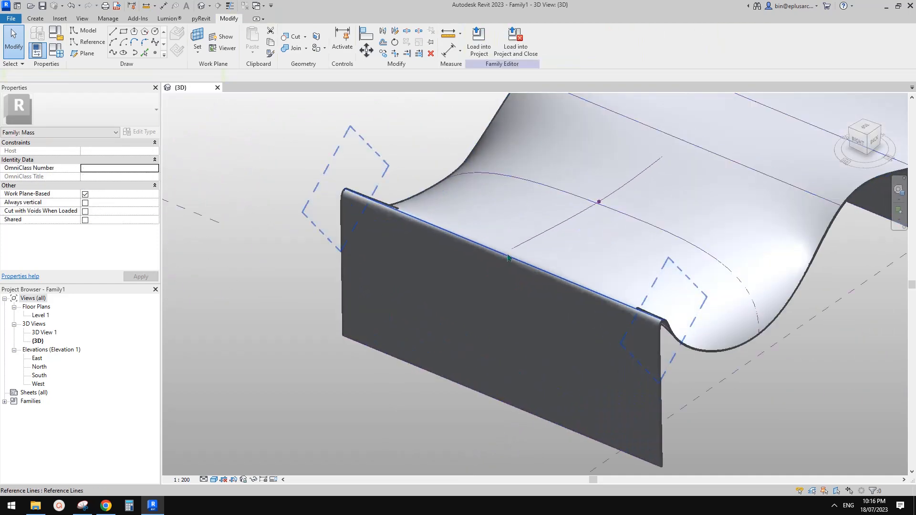
pyautogui.keyDown('shift'); pyautogui.moveTo(522, 258); pyautogui.dragTo(542, 302, button='middle'); pyautogui.keyUp('shift')
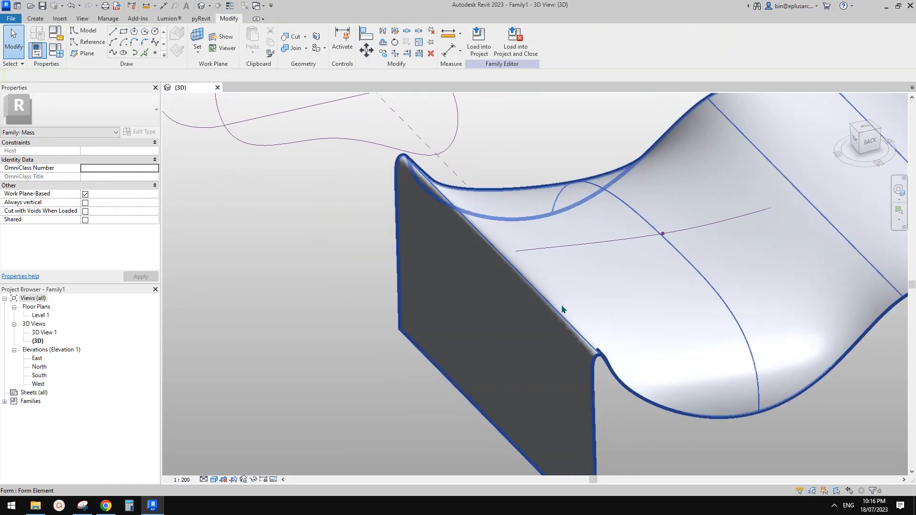
pyautogui.press('f')
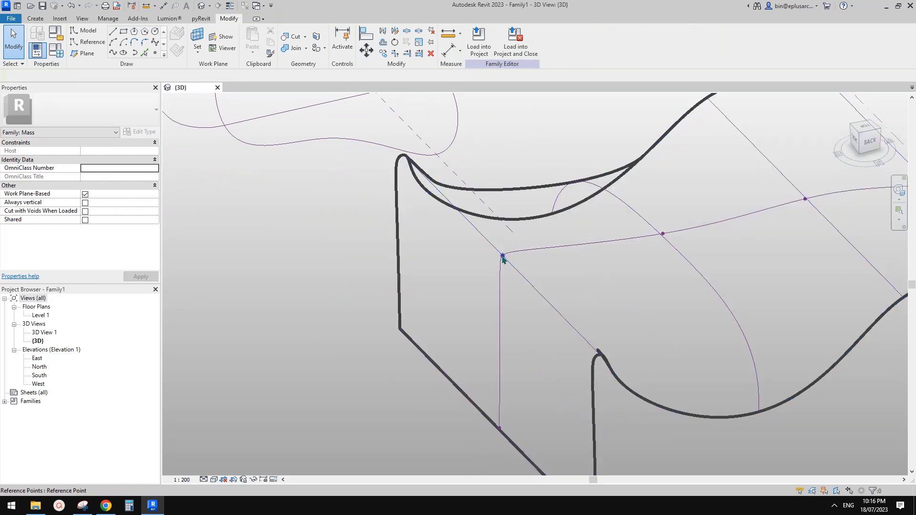
# Step: Lower the end profile point and pull the edge line's end outward into a curling flare
pyautogui.click(502, 256)
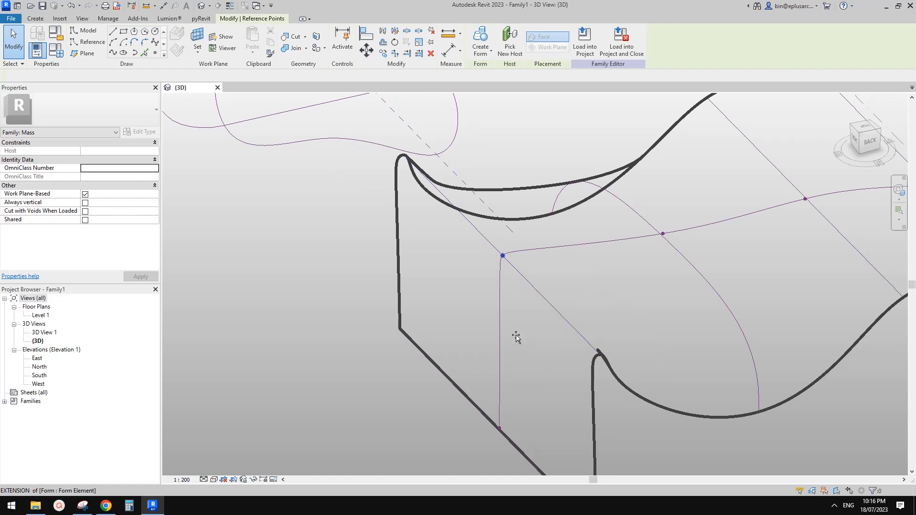
pyautogui.moveTo(547, 326); pyautogui.dragTo(523, 325)
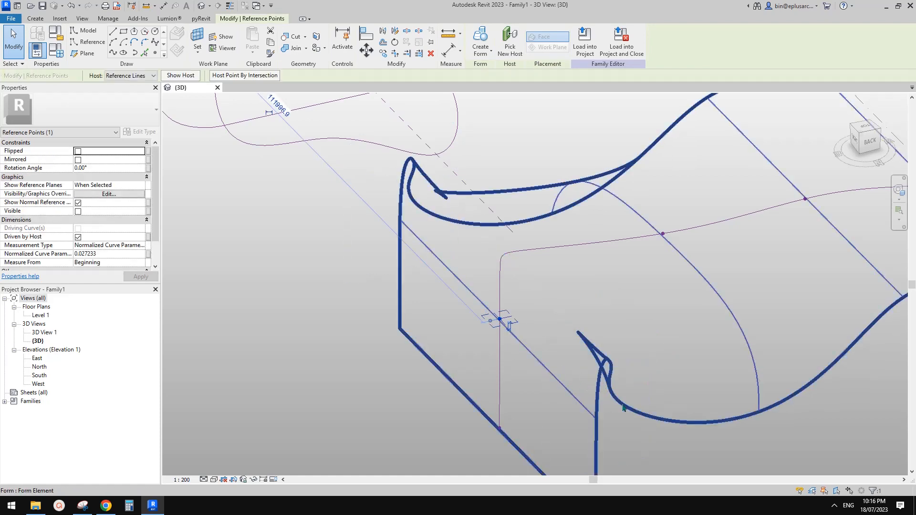
pyautogui.scroll(1, 592, 409)
pyautogui.click(578, 405)
pyautogui.scroll(-1, 578, 405)
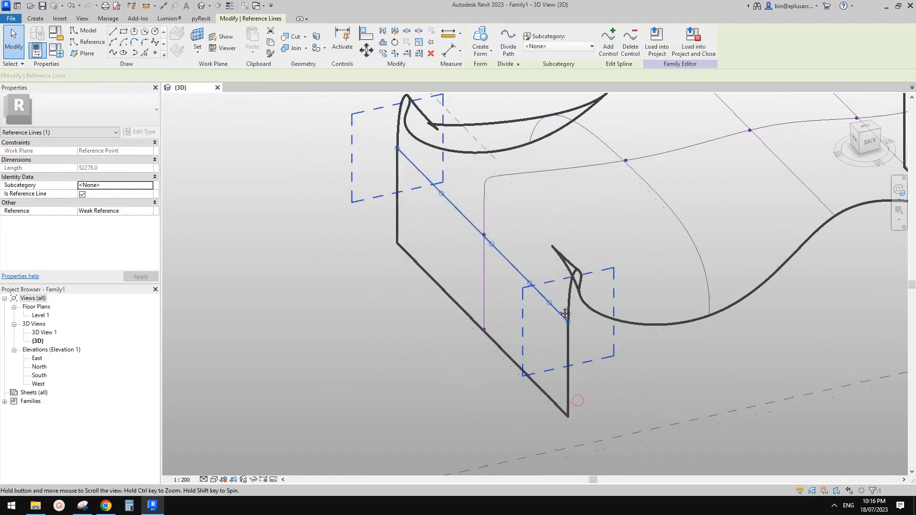
pyautogui.keyDown('shift'); pyautogui.moveTo(577, 401); pyautogui.dragTo(535, 347, button='middle'); pyautogui.keyUp('shift')
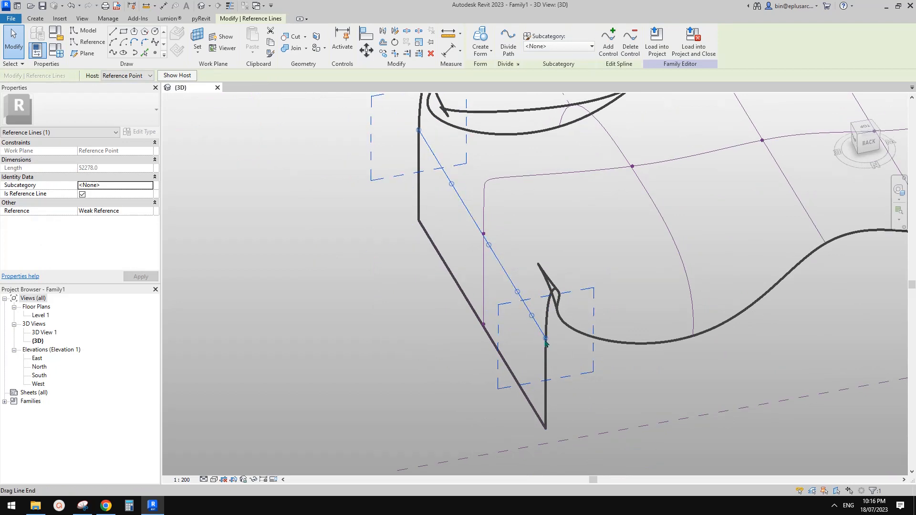
pyautogui.moveTo(545, 338); pyautogui.dragTo(592, 341)
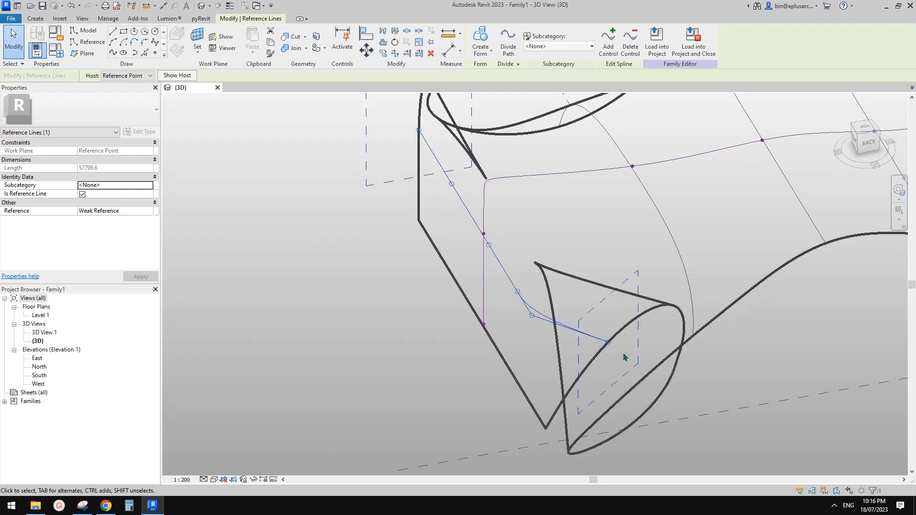
pyautogui.click(741, 374)
pyautogui.scroll(-2, 742, 374)
pyautogui.keyDown('shift'); pyautogui.moveTo(743, 374); pyautogui.dragTo(737, 311, button='middle'); pyautogui.keyUp('shift')
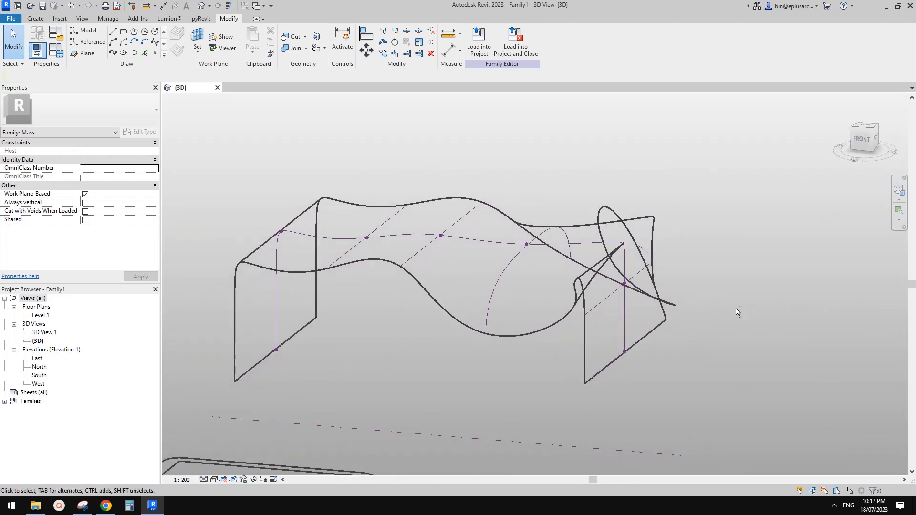
# Step: Compare the flared end with the reference photo, then return to the Revit model
pyautogui.click(107, 506)
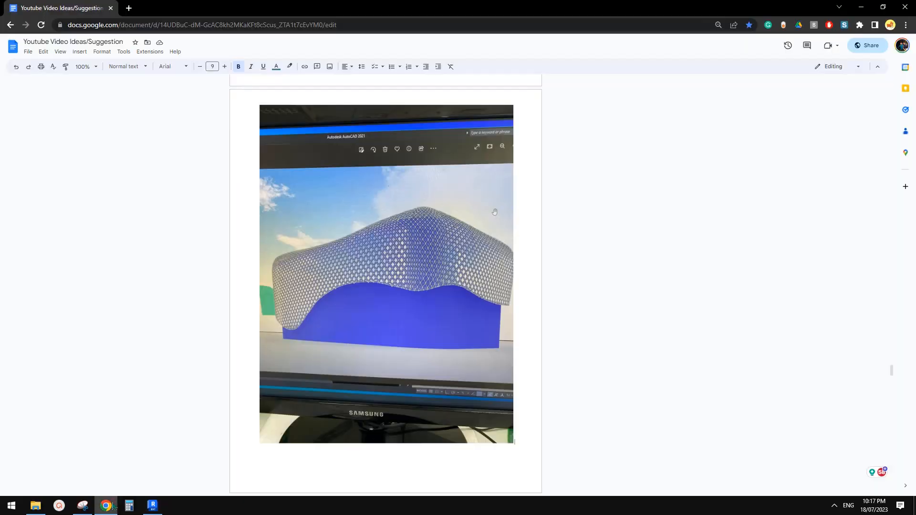
pyautogui.click(152, 506)
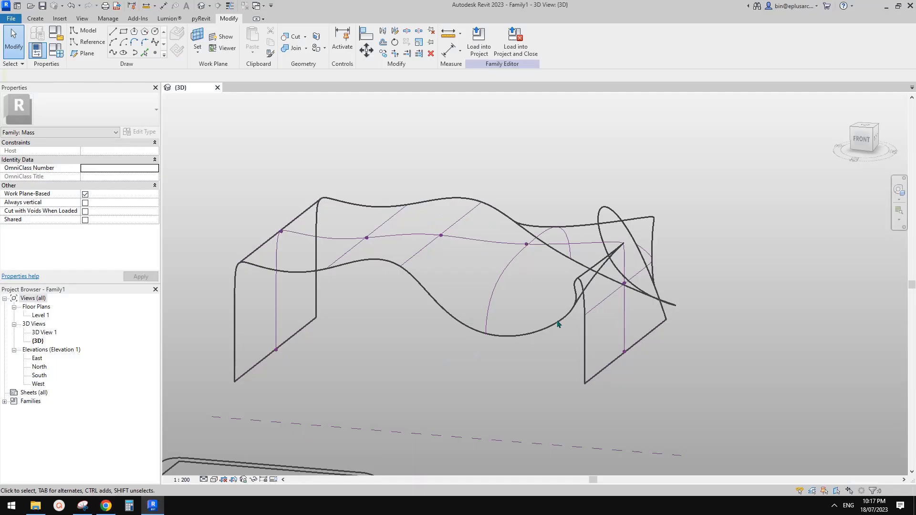
pyautogui.keyDown('shift'); pyautogui.moveTo(552, 321); pyautogui.dragTo(597, 264, button='middle'); pyautogui.keyUp('shift')
pyautogui.click(661, 335)
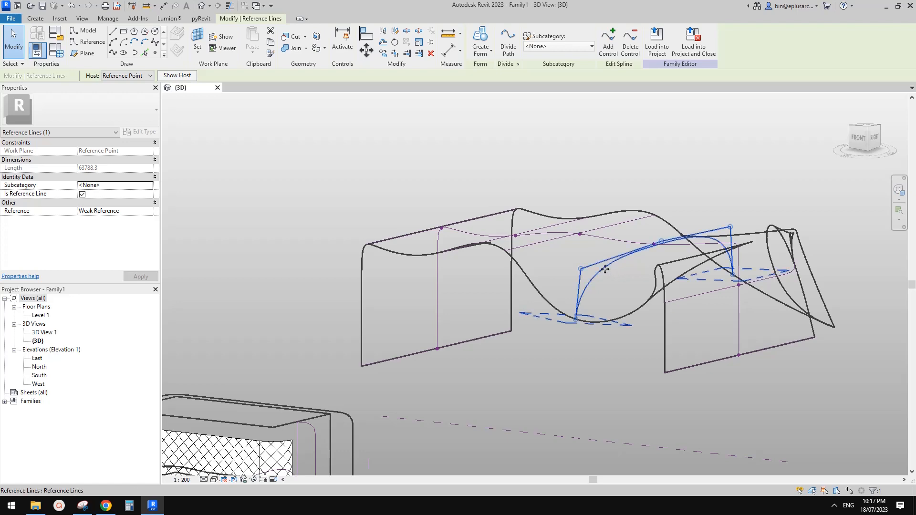
pyautogui.click(599, 259)
pyautogui.scroll(-2, 601, 261)
pyautogui.keyDown('shift'); pyautogui.moveTo(634, 286); pyautogui.dragTo(689, 322, button='middle'); pyautogui.keyUp('shift')
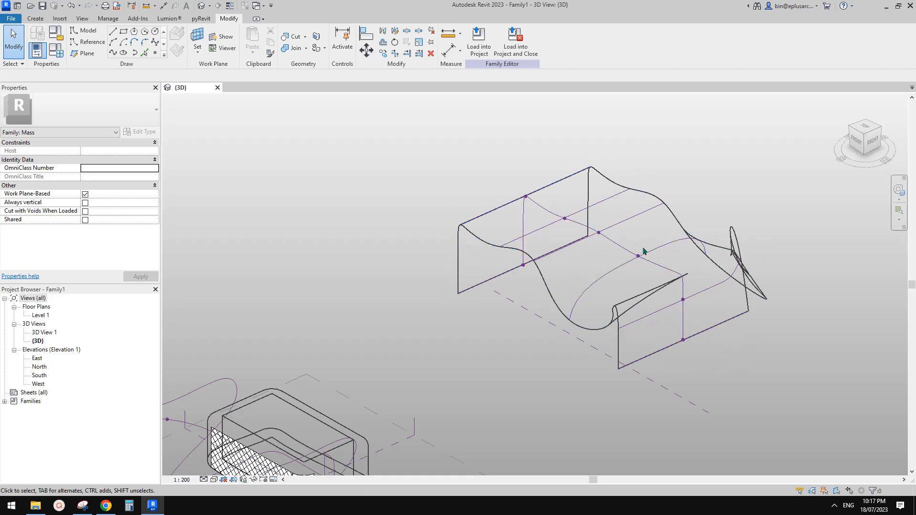
pyautogui.keyDown('shift'); pyautogui.moveTo(634, 285); pyautogui.dragTo(499, 275, button='middle'); pyautogui.keyUp('shift')
pyautogui.scroll(-1, 611, 276)
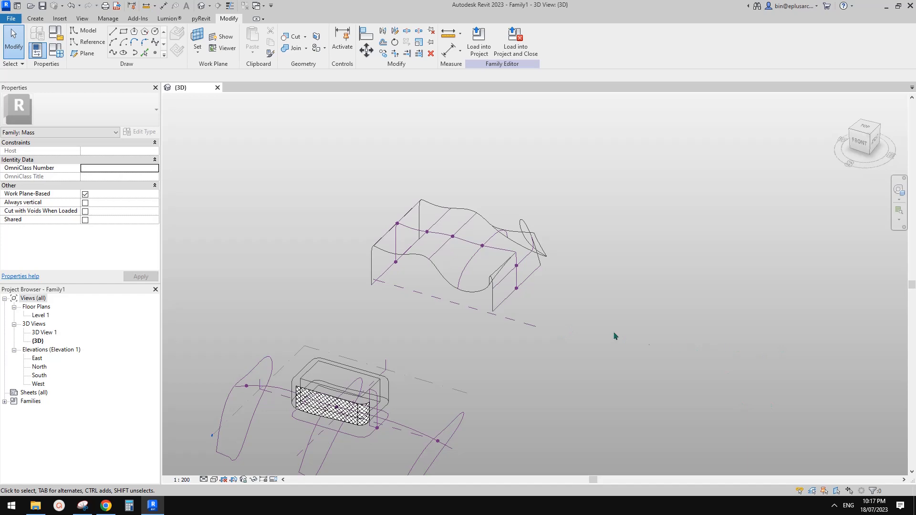
# Step: Extend the reference plane under the mass outward on its right edge
pyautogui.click(534, 326)
pyautogui.keyDown('shift'); pyautogui.moveTo(534, 326); pyautogui.dragTo(536, 323, button='middle'); pyautogui.keyUp('shift')
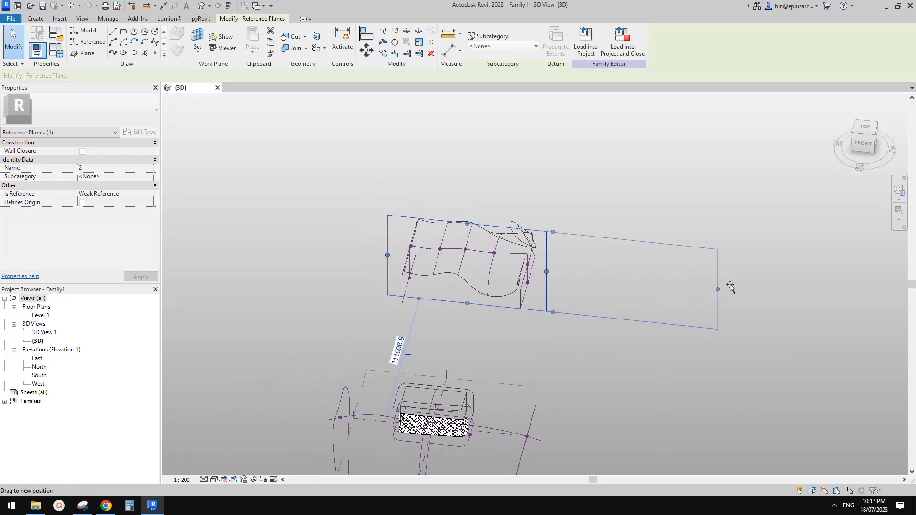
pyautogui.moveTo(730, 286); pyautogui.dragTo(754, 324)
pyautogui.click(777, 338)
pyautogui.keyDown('shift'); pyautogui.moveTo(777, 337); pyautogui.dragTo(658, 370, button='middle'); pyautogui.keyUp('shift')
pyautogui.click(656, 368)
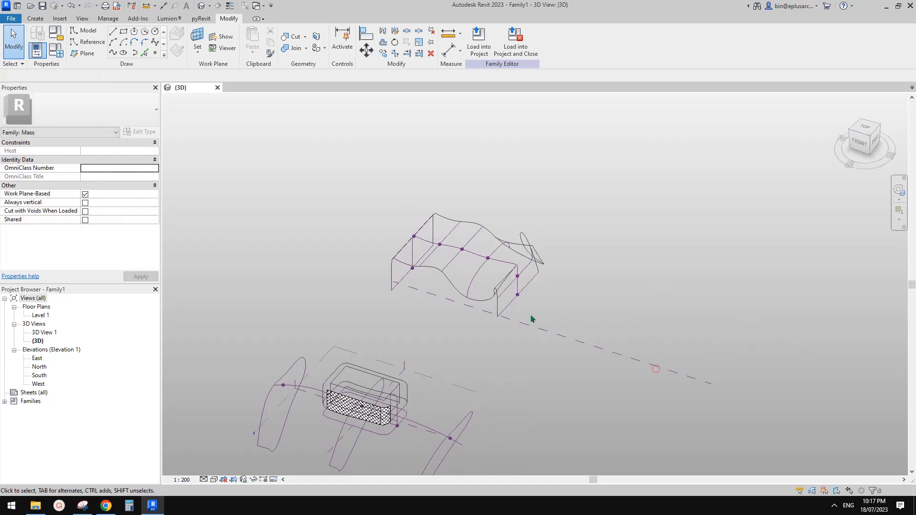
pyautogui.click(695, 377)
pyautogui.keyDown('shift'); pyautogui.moveTo(593, 249); pyautogui.dragTo(525, 245, button='middle'); pyautogui.keyUp('shift')
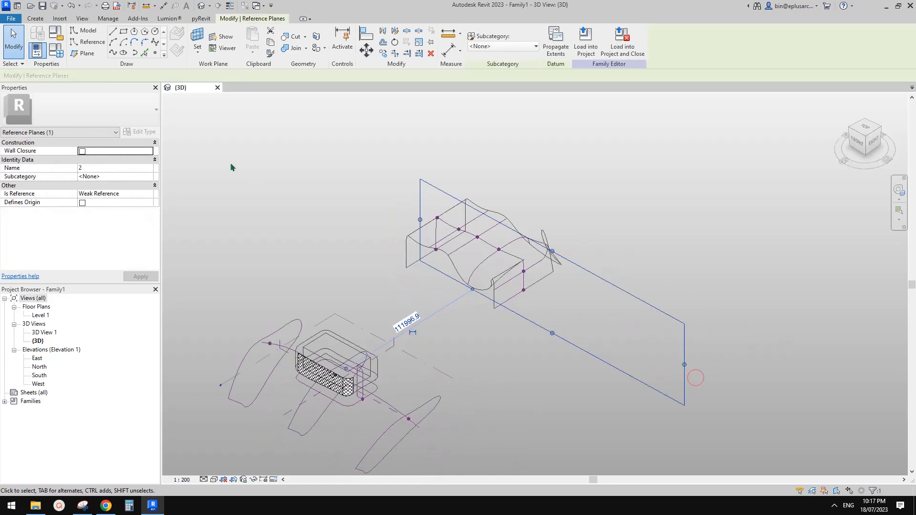
# Step: Draw a straight two-point spline reference line on the plane beside the form
pyautogui.click(88, 42)
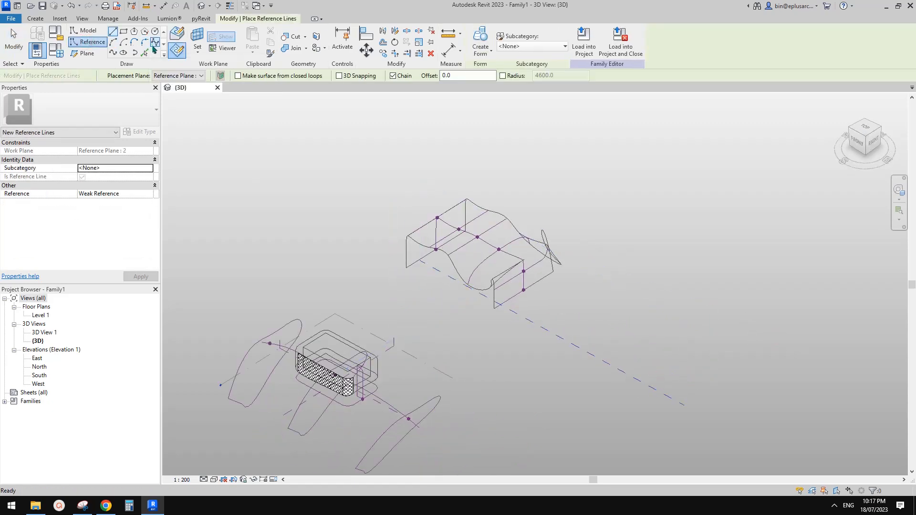
pyautogui.click(155, 43)
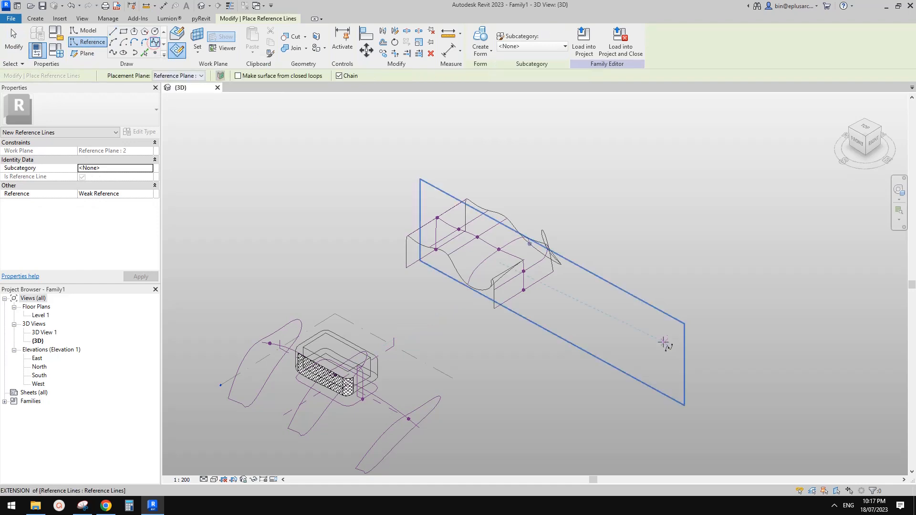
pyautogui.keyDown('shift'); pyautogui.moveTo(663, 342); pyautogui.dragTo(616, 314, button='middle'); pyautogui.keyUp('shift')
pyautogui.click(608, 301)
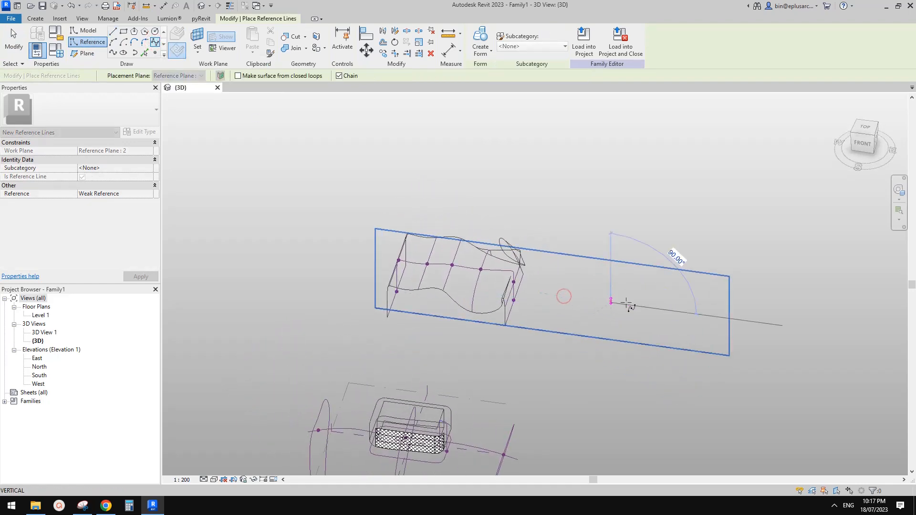
pyautogui.click(666, 308)
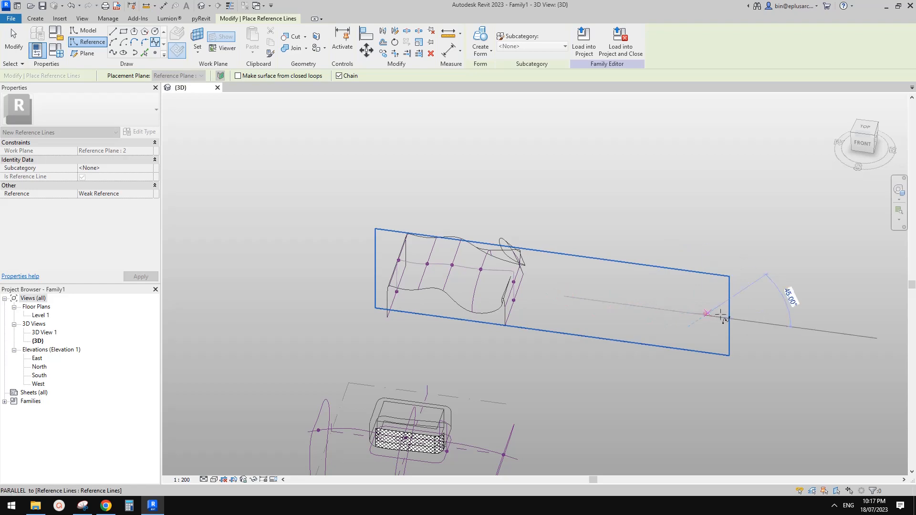
pyautogui.press('Escape')
pyautogui.press('Escape')
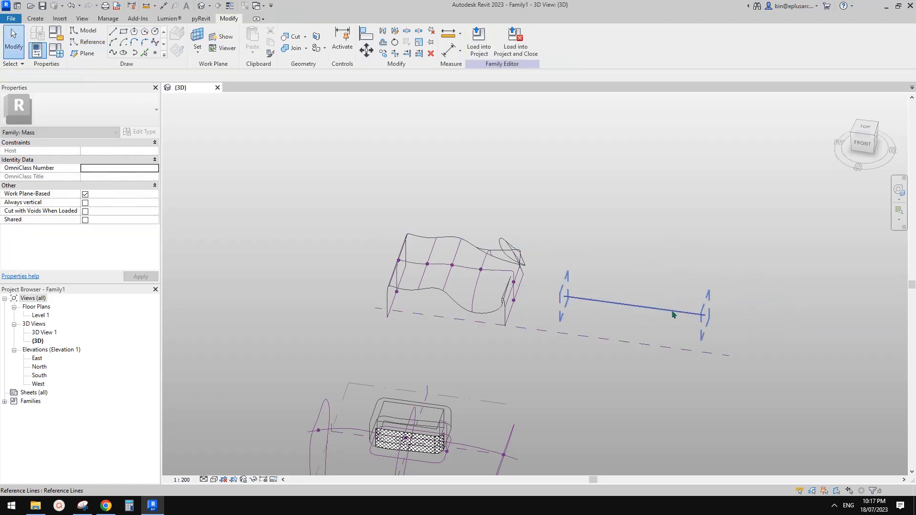
# Step: Place a reference point on the new path line with Point Element
pyautogui.click(674, 313)
pyautogui.keyDown('shift'); pyautogui.moveTo(671, 310); pyautogui.dragTo(612, 299, button='middle'); pyautogui.keyUp('shift')
pyautogui.scroll(2, 600, 288)
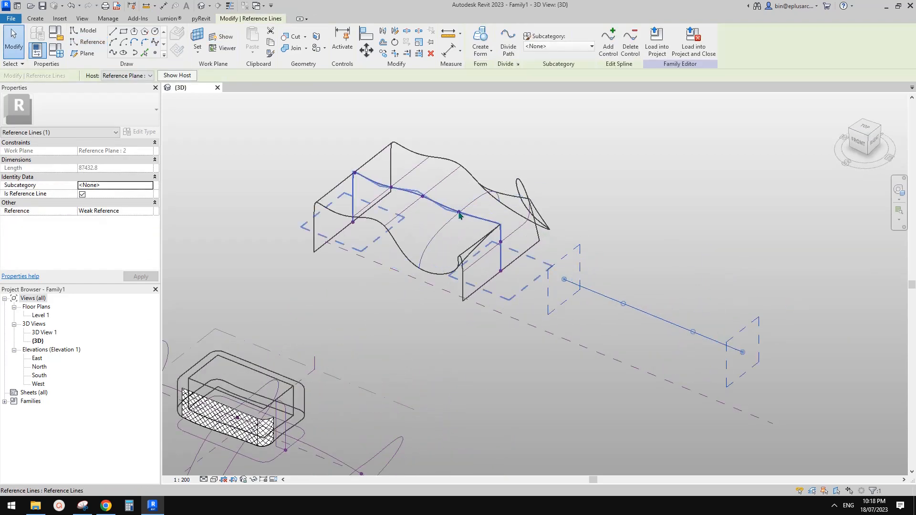
pyautogui.click(156, 53)
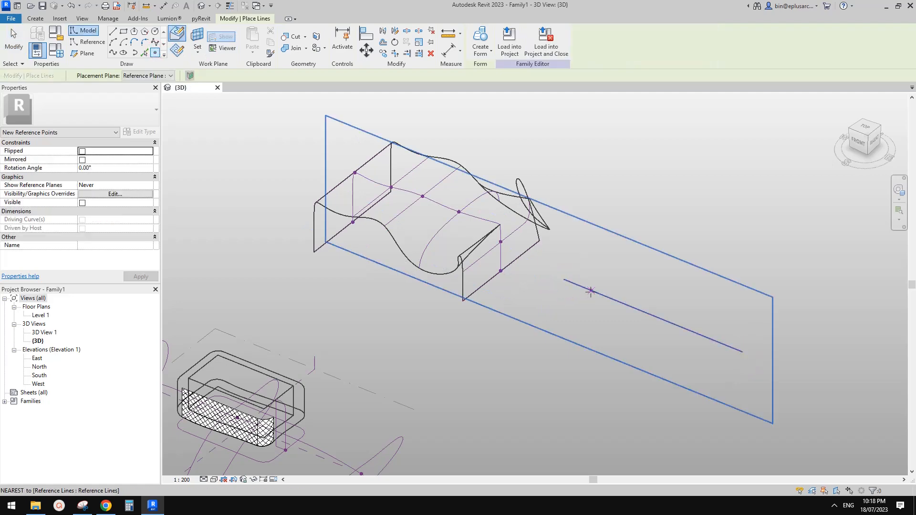
pyautogui.click(591, 291)
pyautogui.scroll(2, 593, 294)
pyautogui.press('Escape')
pyautogui.press('Escape')
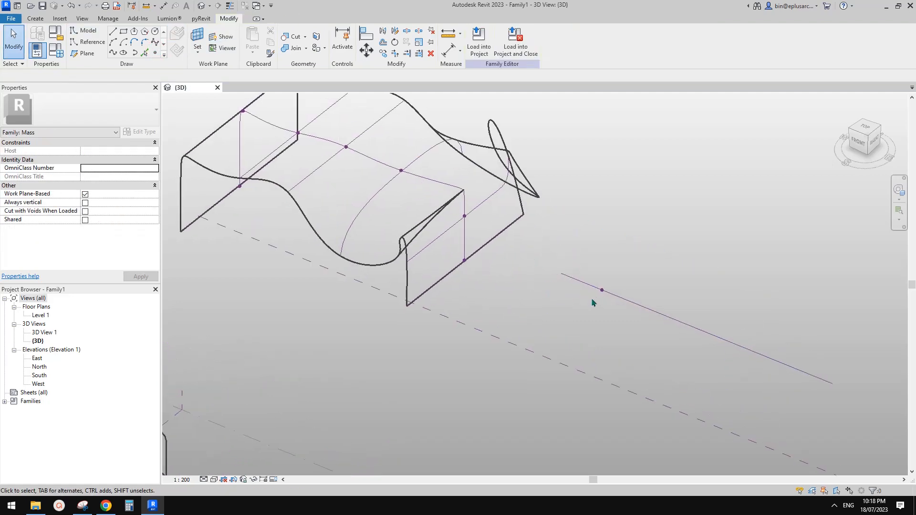
# Step: Set the reference point on the path as the work plane for new reference lines
pyautogui.keyDown('shift'); pyautogui.moveTo(598, 302); pyautogui.dragTo(559, 267, button='middle'); pyautogui.keyUp('shift')
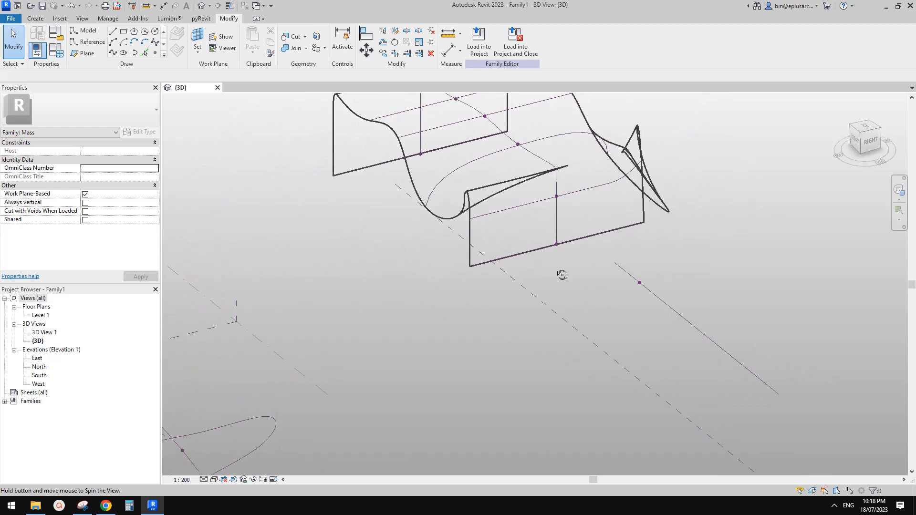
pyautogui.click(95, 42)
pyautogui.press('Escape')
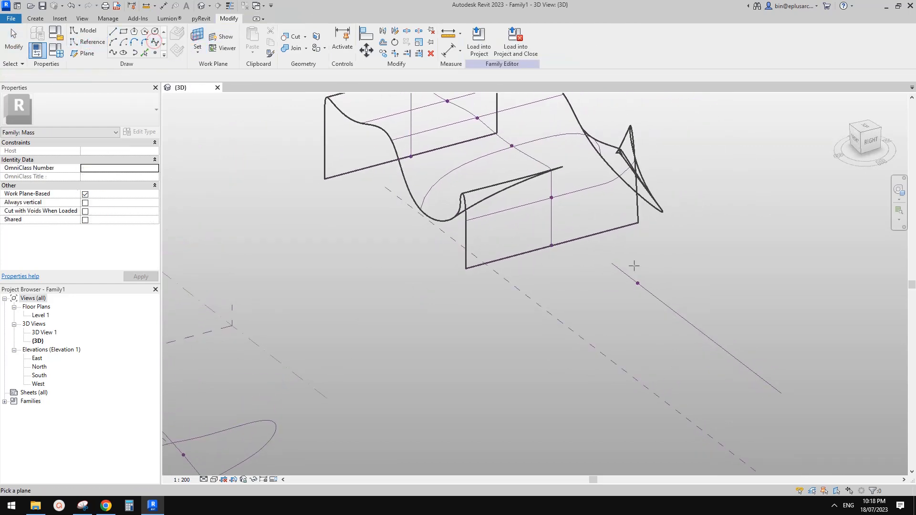
pyautogui.click(638, 286)
pyautogui.keyDown('shift'); pyautogui.moveTo(636, 284); pyautogui.dragTo(572, 275, button='middle'); pyautogui.keyUp('shift')
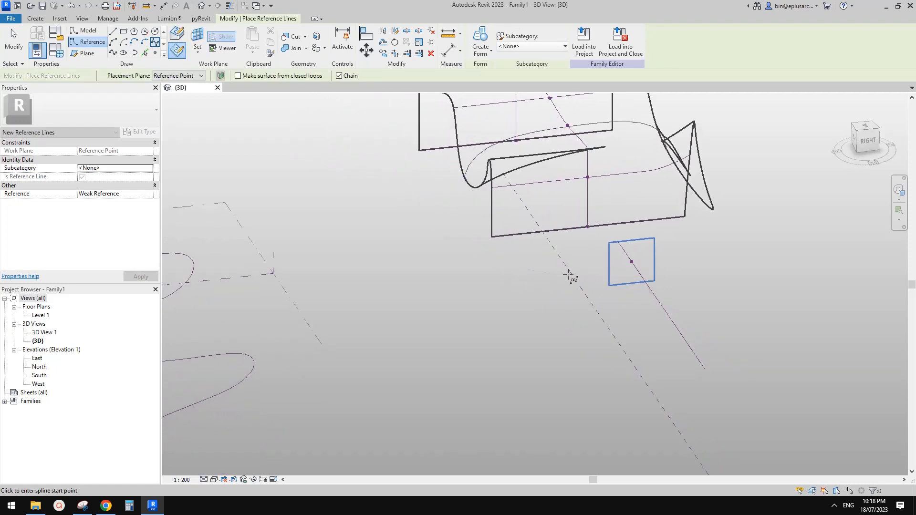
# Step: Draw a three-point profile line rising upright from the point, then turning across the path
pyautogui.click(574, 298)
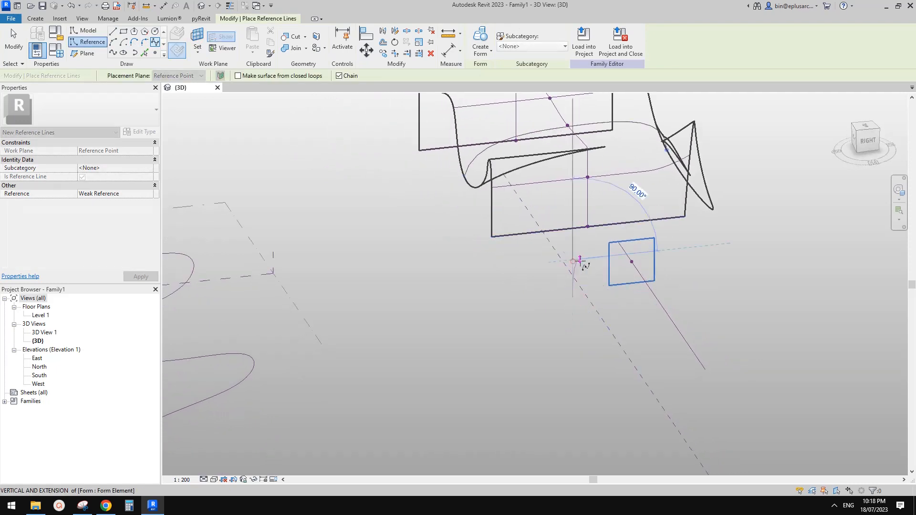
pyautogui.click(588, 260)
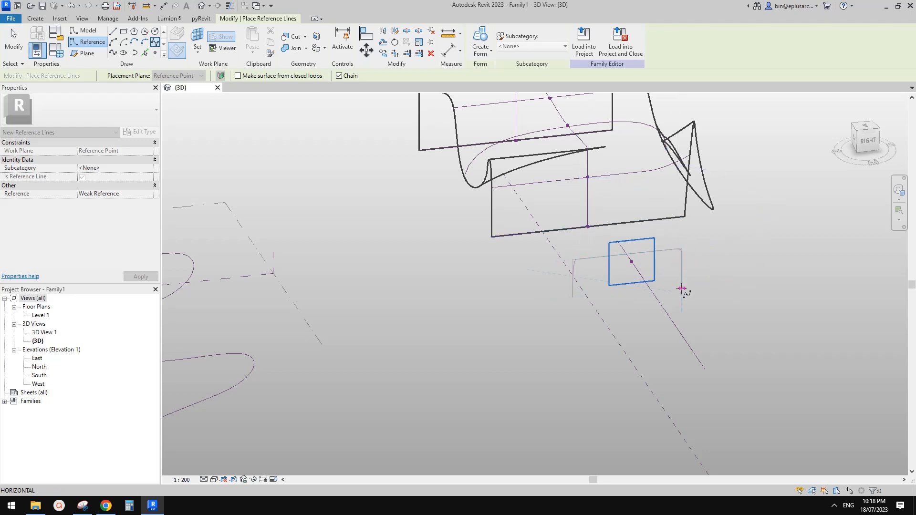
pyautogui.click(681, 288)
pyautogui.press('Escape')
pyautogui.press('Escape')
pyautogui.click(678, 253)
pyautogui.moveTo(670, 277)
pyautogui.keyDown('shift'); pyautogui.mouseDown(button='middle')
pyautogui.moveTo(744, 235)
pyautogui.moveTo(681, 218)
pyautogui.moveTo(542, 206)
pyautogui.moveTo(783, 239)
pyautogui.moveTo(785, 276)
pyautogui.moveTo(751, 266)
pyautogui.moveTo(657, 262)
pyautogui.moveTo(654, 270)
pyautogui.mouseUp(button='middle'); pyautogui.keyUp('shift')
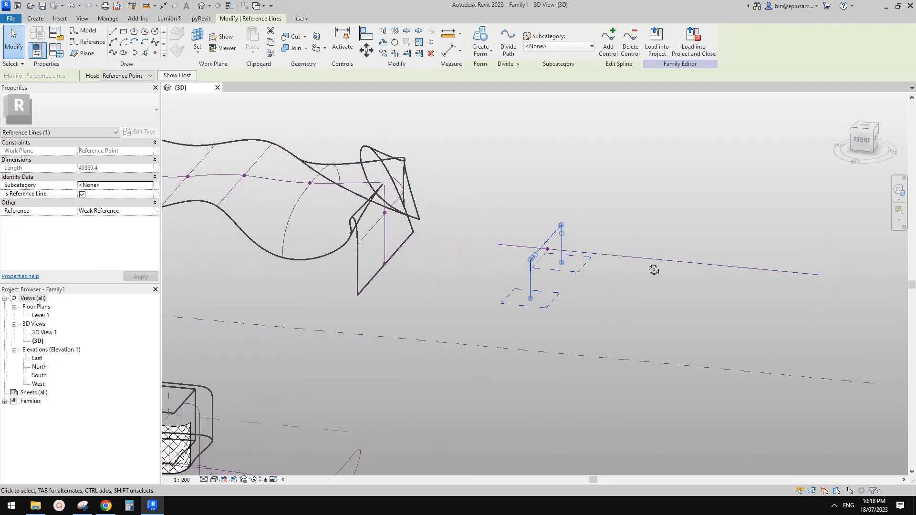
pyautogui.press('Escape')
pyautogui.keyDown('shift'); pyautogui.moveTo(567, 268); pyautogui.dragTo(583, 282, button='middle'); pyautogui.keyUp('shift')
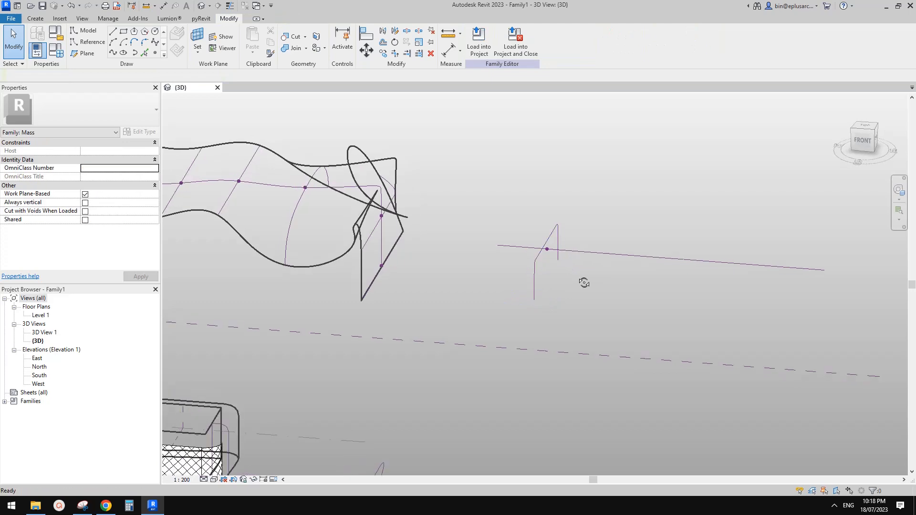
# Step: Slide the profile's reference point further along the path
pyautogui.moveTo(536, 235)
pyautogui.keyDown('shift'); pyautogui.mouseDown(button='middle')
pyautogui.moveTo(570, 280)
pyautogui.moveTo(538, 243)
pyautogui.moveTo(544, 259)
pyautogui.moveTo(542, 252)
pyautogui.mouseUp(button='middle'); pyautogui.keyUp('shift')
pyautogui.click(543, 247)
pyautogui.moveTo(543, 248); pyautogui.dragTo(589, 258)
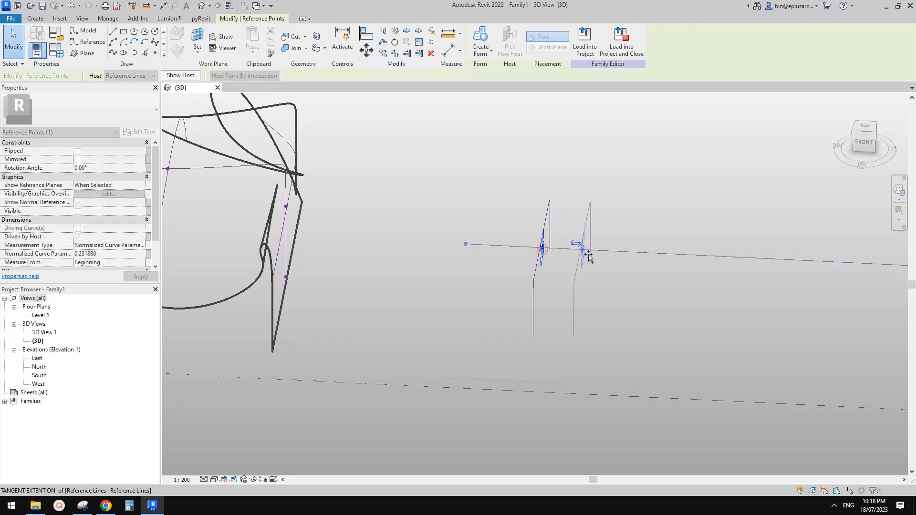
pyautogui.scroll(-2, 589, 258)
# Step: Copy the profile and its point with Multiple, placing three more copies along the path
pyautogui.moveTo(540, 186); pyautogui.dragTo(632, 342)
pyautogui.press('c')
pyautogui.press('o')
pyautogui.click(614, 273)
pyautogui.click(678, 282)
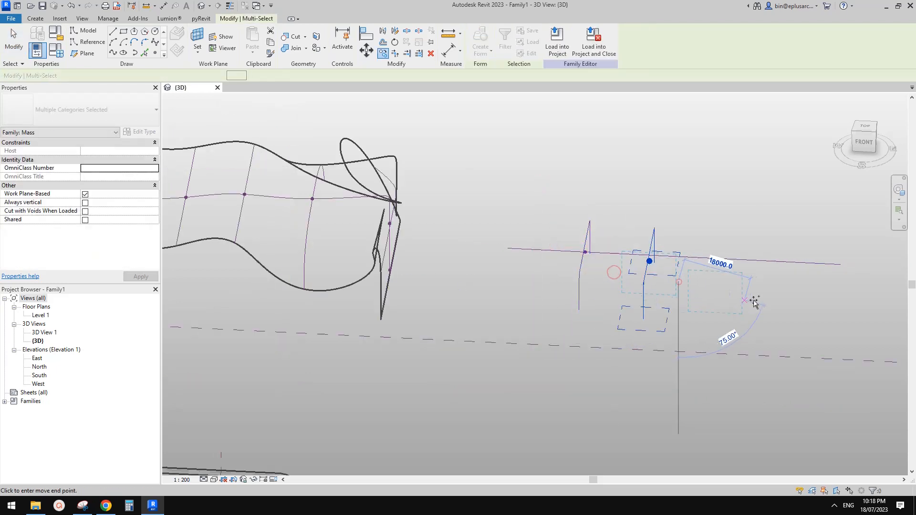
pyautogui.click(763, 297)
pyautogui.click(822, 300)
pyautogui.press('Escape')
pyautogui.press('Escape')
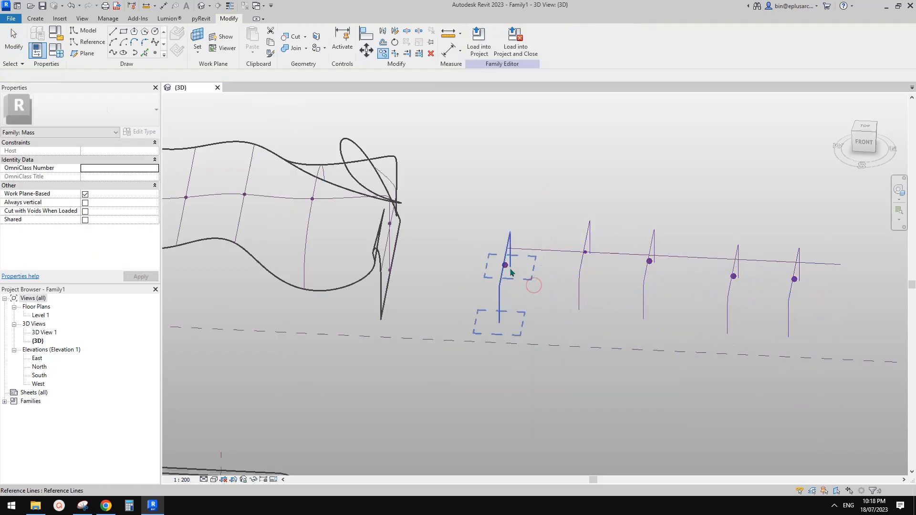
pyautogui.keyDown('shift'); pyautogui.moveTo(579, 302); pyautogui.dragTo(483, 254, button='middle'); pyautogui.keyUp('shift')
# Step: Rehost the first and third profile points onto the path reference line with Pick New Host
pyautogui.moveTo(514, 271); pyautogui.dragTo(525, 272)
pyautogui.click(510, 42)
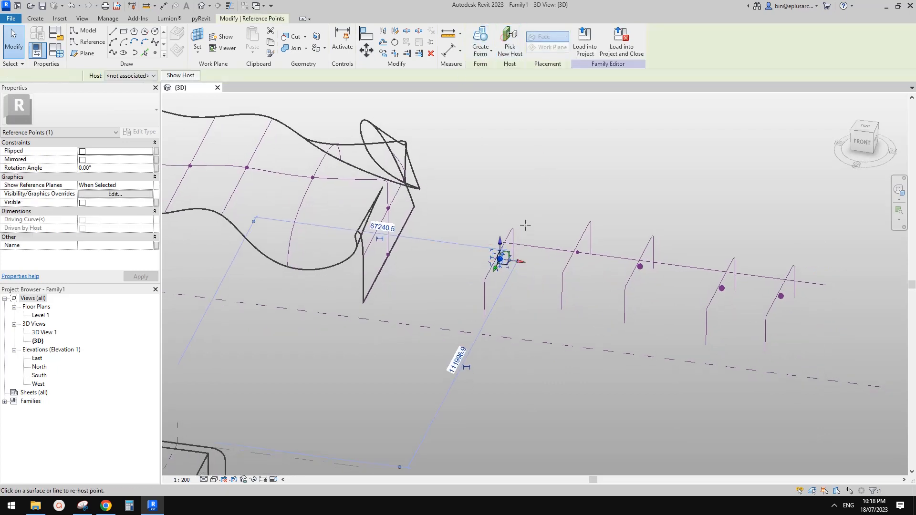
pyautogui.click(502, 242)
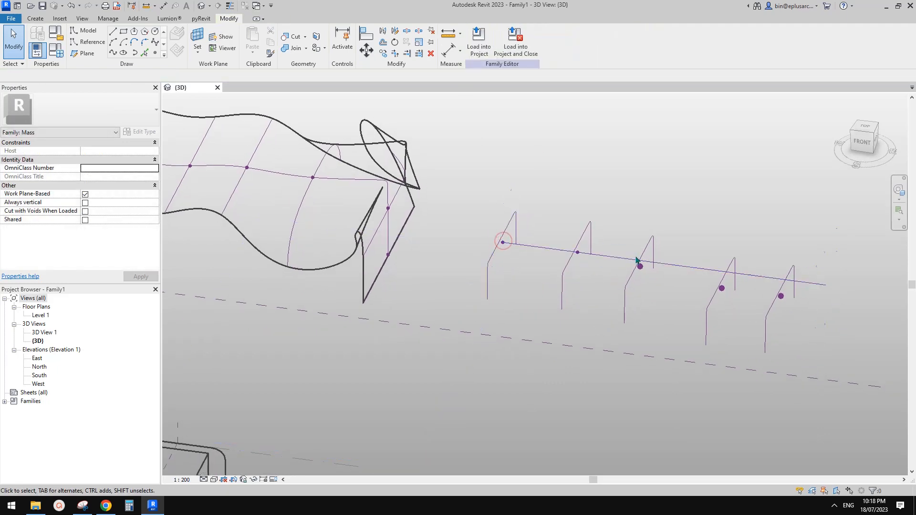
pyautogui.moveTo(651, 279); pyautogui.dragTo(652, 281)
pyautogui.click(511, 42)
pyautogui.click(658, 263)
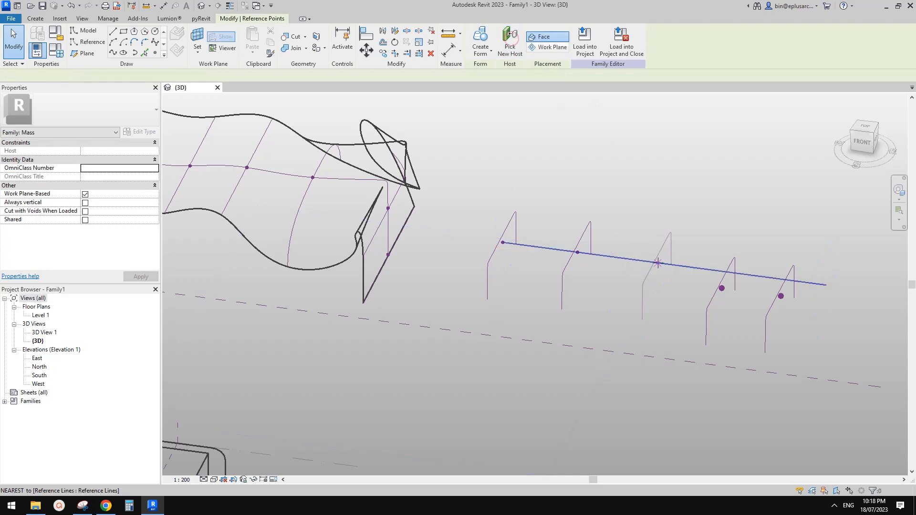
# Step: Rehost the fourth and fifth points onto the path, select all five profiles, and undo the generated form
pyautogui.moveTo(707, 253); pyautogui.dragTo(734, 300)
pyautogui.moveTo(735, 301); pyautogui.dragTo(657, 292, button='middle')
pyautogui.click(508, 43)
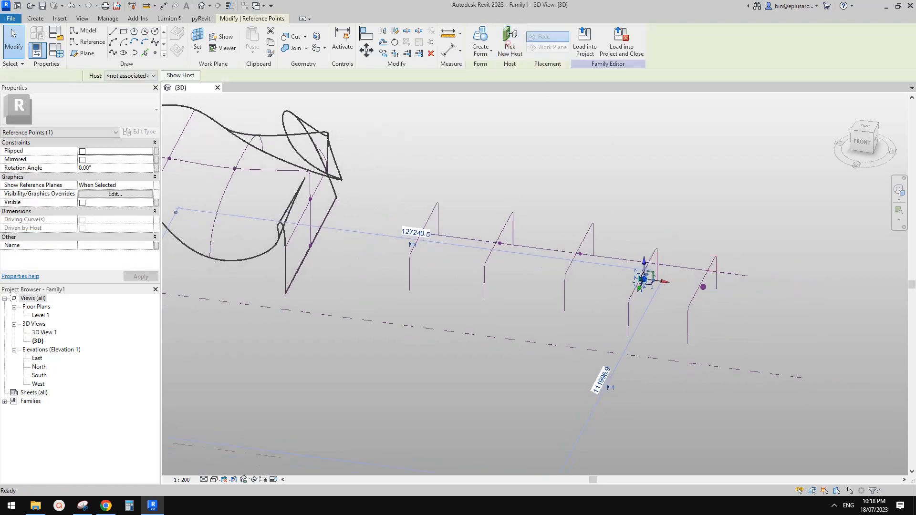
pyautogui.click(663, 264)
pyautogui.click(703, 287)
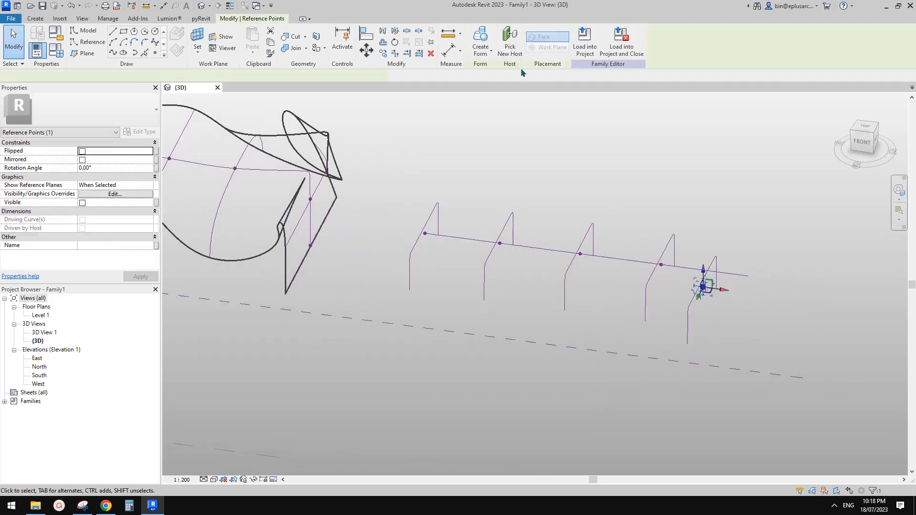
pyautogui.click(744, 276)
pyautogui.press('Escape')
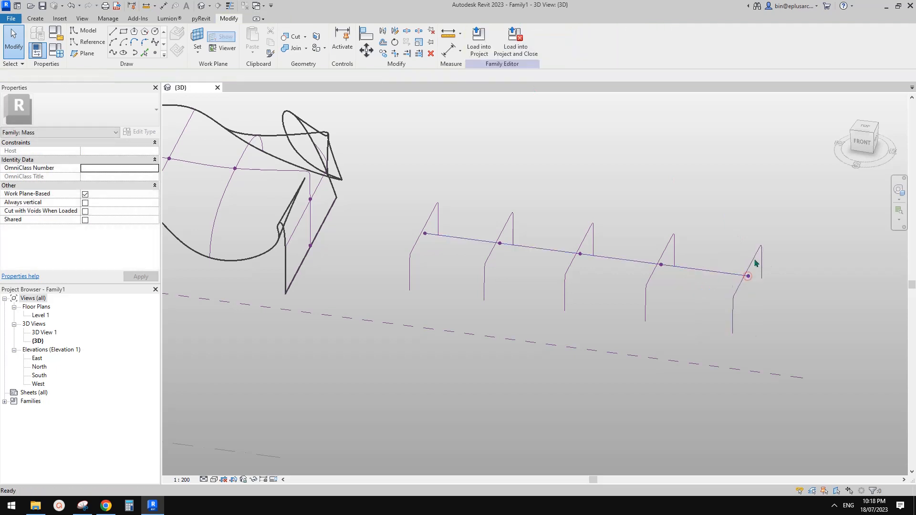
pyautogui.keyDown('shift'); pyautogui.moveTo(787, 230); pyautogui.dragTo(755, 244, button='middle'); pyautogui.keyUp('shift')
pyautogui.moveTo(403, 197); pyautogui.dragTo(384, 217)
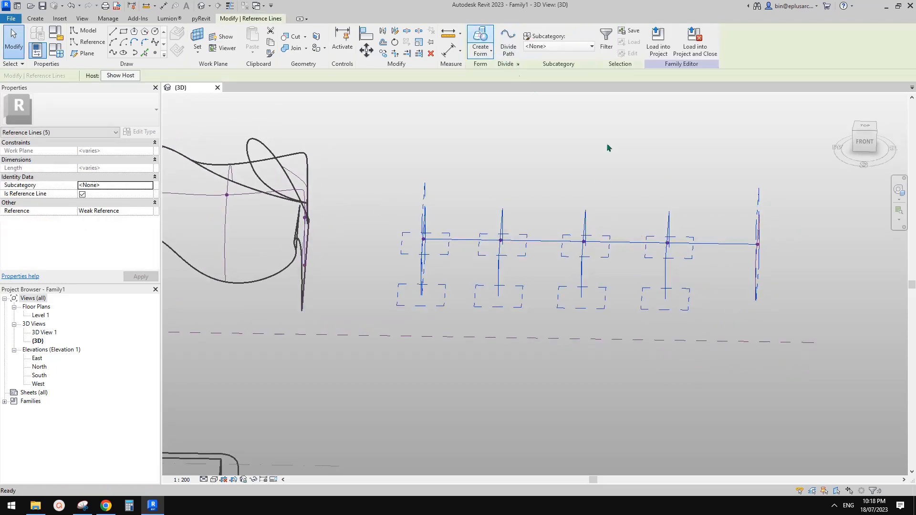
pyautogui.hotkey('ctrl', 'z')
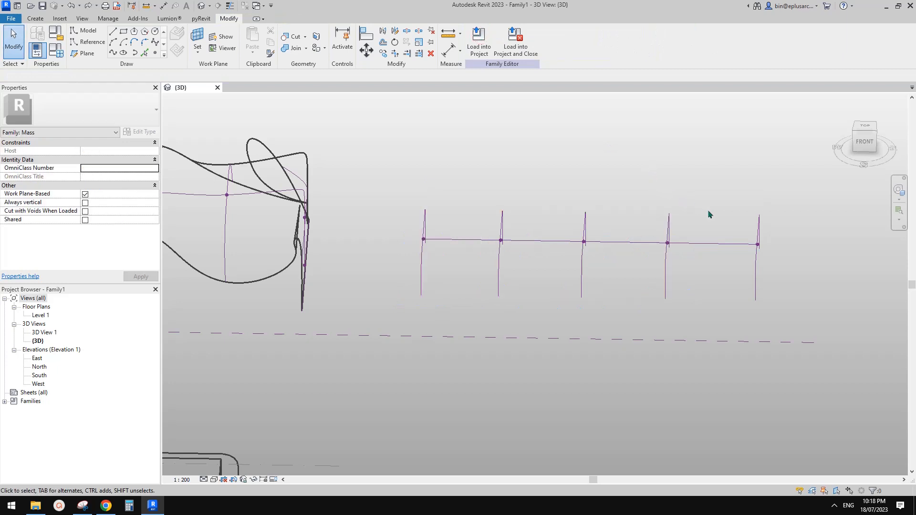
# Step: Crossing-select the profile lines and use Create Form to loft an angular form along the straight path
pyautogui.keyDown('shift'); pyautogui.moveTo(709, 213); pyautogui.dragTo(733, 208, button='middle'); pyautogui.keyUp('shift')
pyautogui.moveTo(778, 184); pyautogui.dragTo(400, 227)
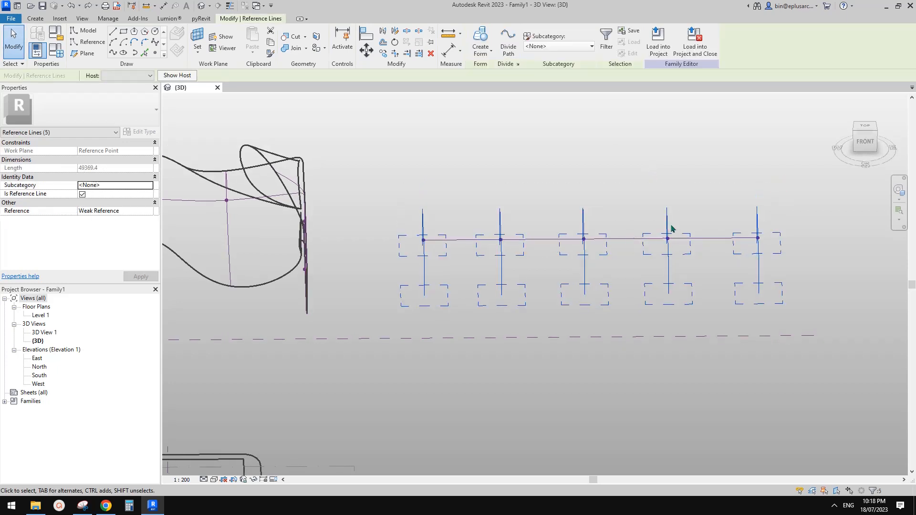
pyautogui.moveTo(694, 201); pyautogui.dragTo(459, 237)
pyautogui.keyDown('shift'); pyautogui.moveTo(459, 236); pyautogui.dragTo(465, 67, button='middle'); pyautogui.keyUp('shift')
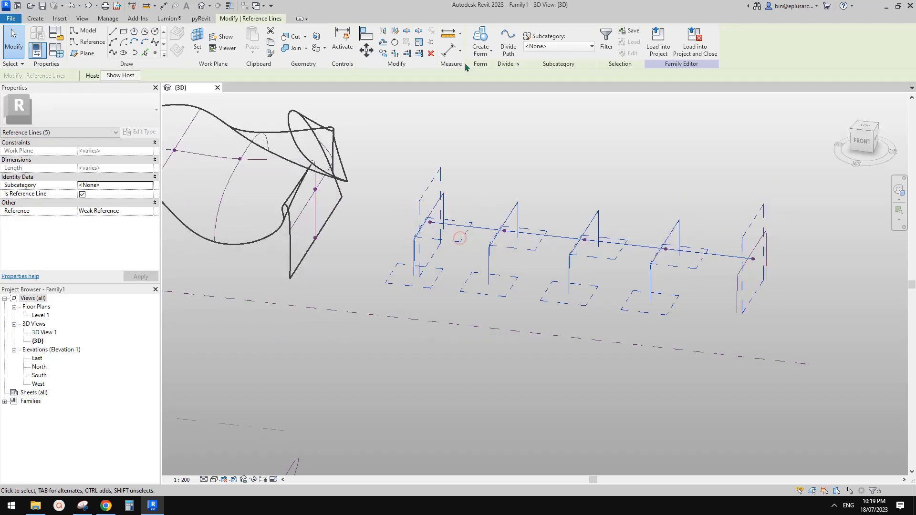
pyautogui.click(481, 40)
pyautogui.press('Escape')
pyautogui.moveTo(603, 253); pyautogui.dragTo(506, 261, button='middle')
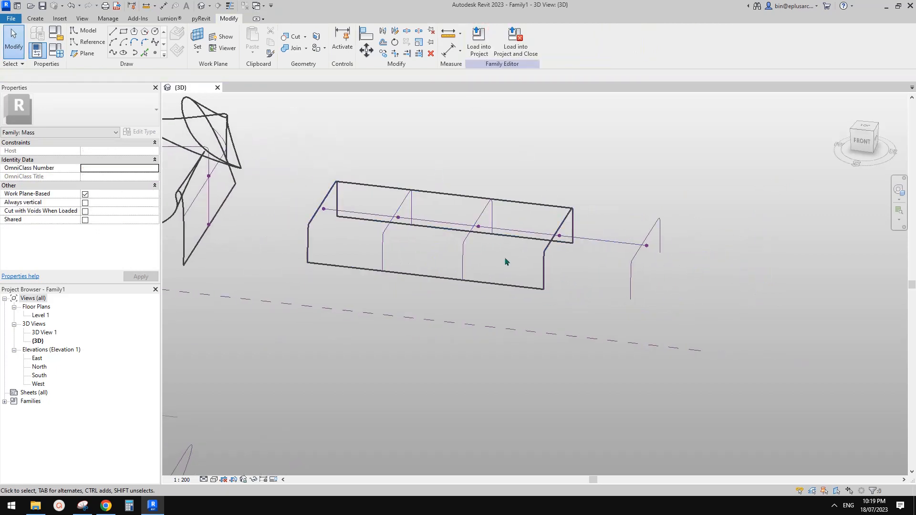
pyautogui.moveTo(583, 219); pyautogui.dragTo(585, 225, button='middle')
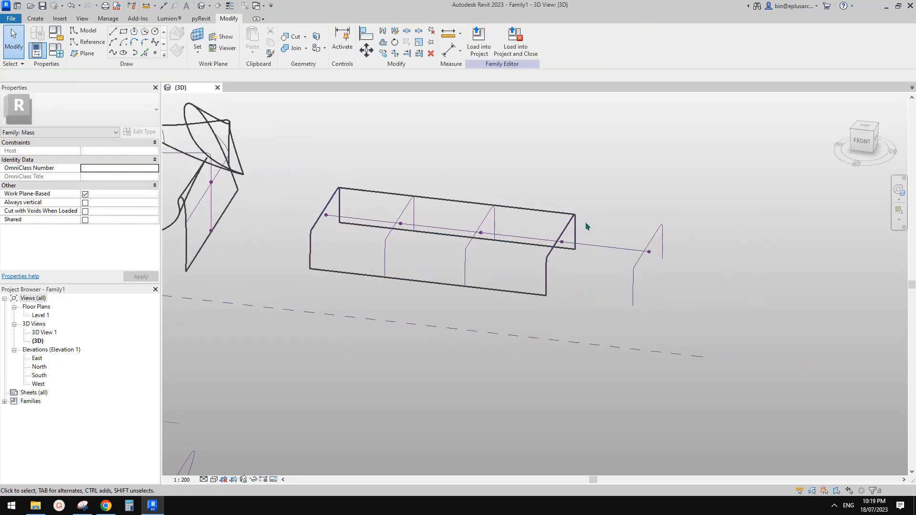
pyautogui.click(558, 216)
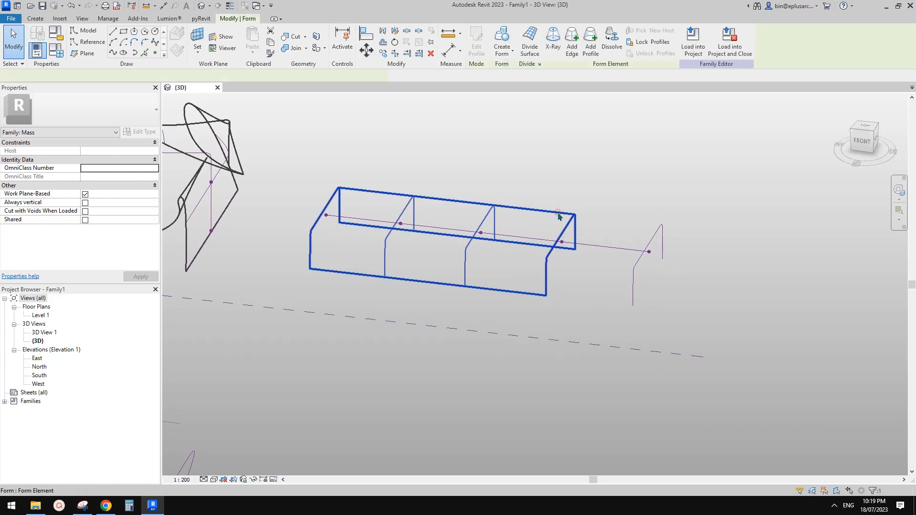
# Step: Extend the form through the last profile, then orbit to see its front, right and top
pyautogui.keyDown('ctrl'); pyautogui.click(656, 234); pyautogui.keyUp('ctrl')
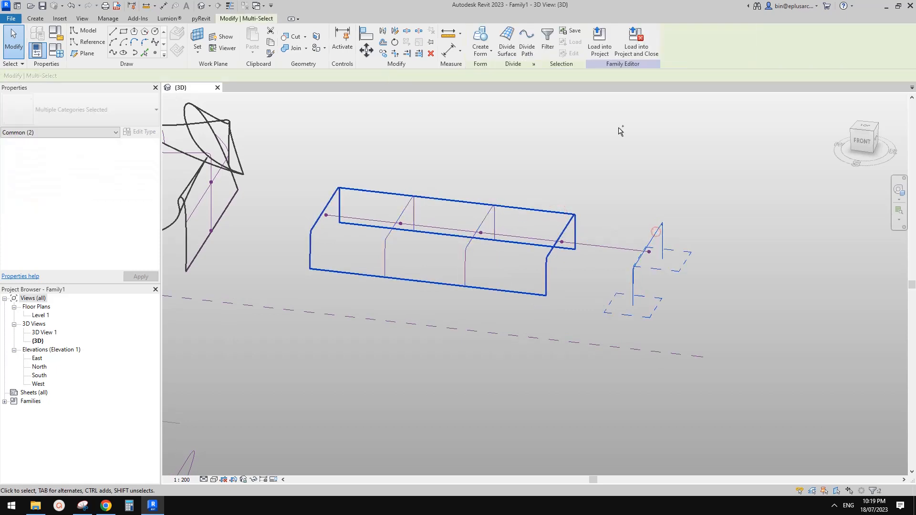
pyautogui.click(484, 37)
pyautogui.click(738, 230)
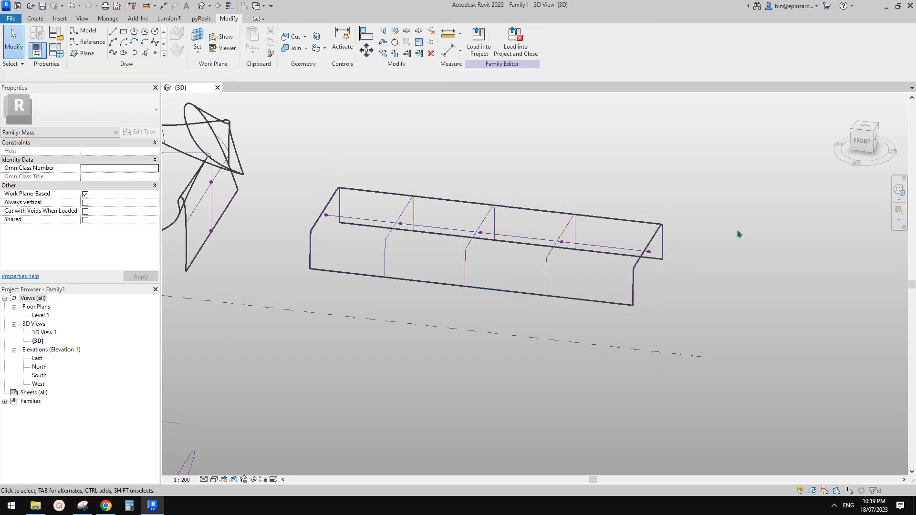
pyautogui.keyDown('shift'); pyautogui.moveTo(628, 227); pyautogui.dragTo(662, 227, button='middle'); pyautogui.keyUp('shift')
pyautogui.click(688, 257)
pyautogui.moveTo(695, 253); pyautogui.dragTo(643, 337, button='middle')
pyautogui.press('Escape')
# Step: Zoom and orbit toward the form's open end and pre-highlight the end profile line with Tab
pyautogui.scroll(3, 634, 287)
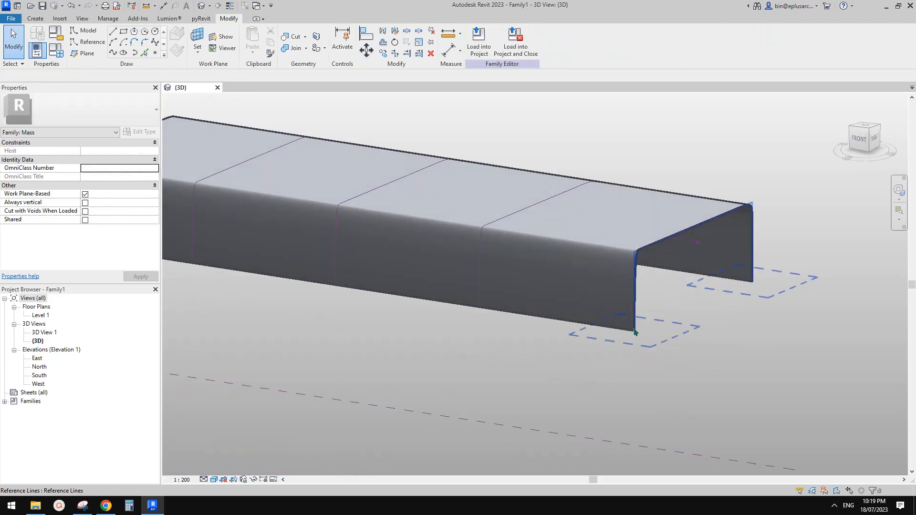
pyautogui.click(635, 333)
pyautogui.keyDown('shift'); pyautogui.moveTo(675, 298); pyautogui.dragTo(693, 297, button='middle'); pyautogui.keyUp('shift')
pyautogui.press('Escape')
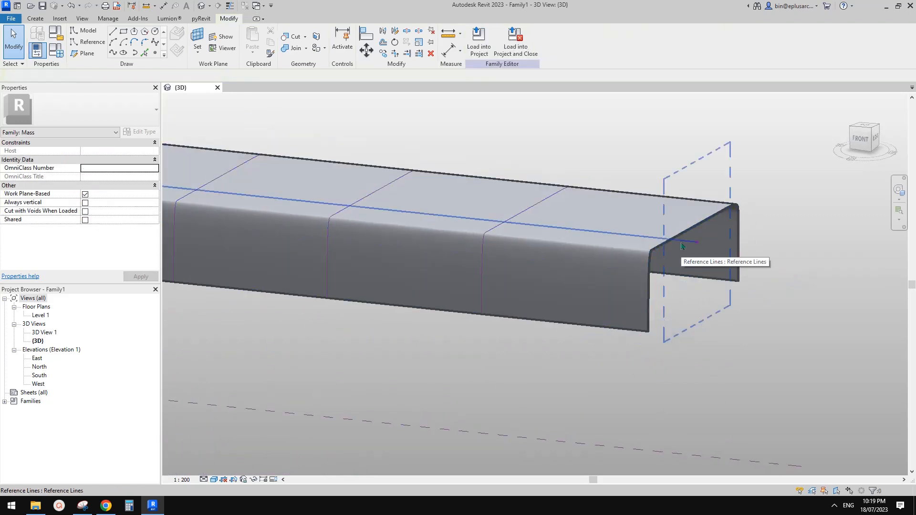
pyautogui.click(667, 248)
pyautogui.keyDown('shift'); pyautogui.moveTo(681, 262); pyautogui.dragTo(722, 269, button='middle'); pyautogui.keyUp('shift')
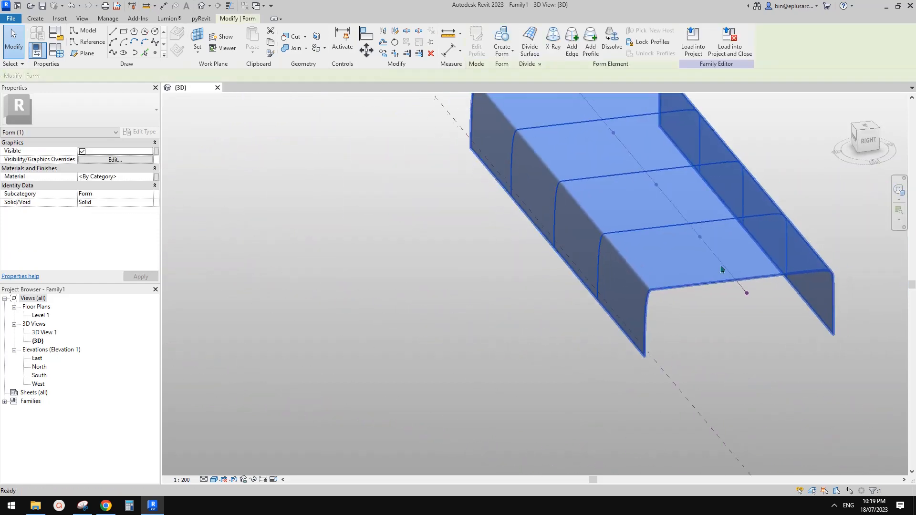
pyautogui.press('Escape')
pyautogui.scroll(2, 717, 289)
pyautogui.press('Tab')
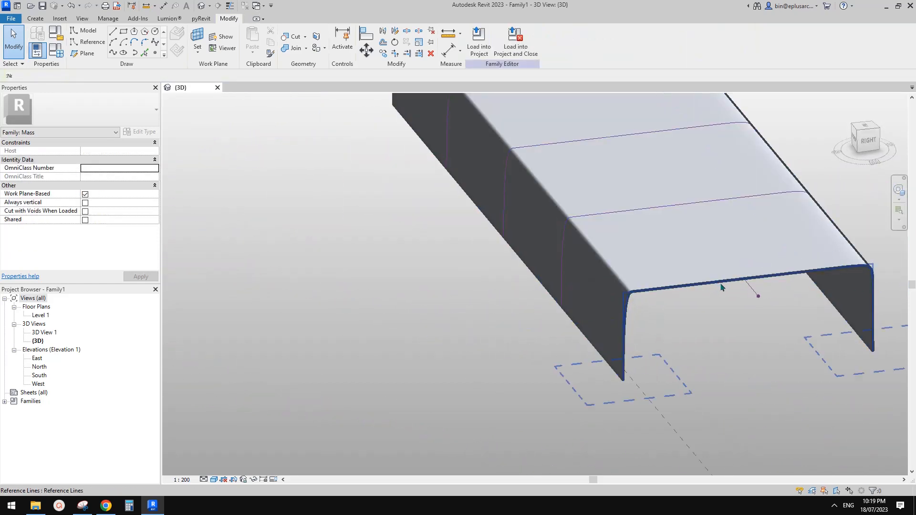
# Step: Drag three spline control points on the end profile so the loft narrows into a curved tip
pyautogui.click(721, 287)
pyautogui.moveTo(649, 347); pyautogui.dragTo(649, 351)
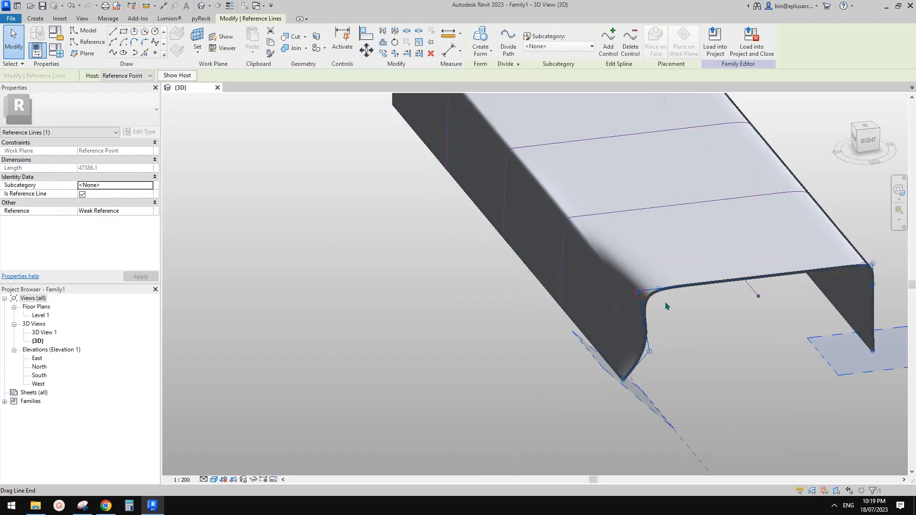
pyautogui.moveTo(665, 303); pyautogui.dragTo(675, 348)
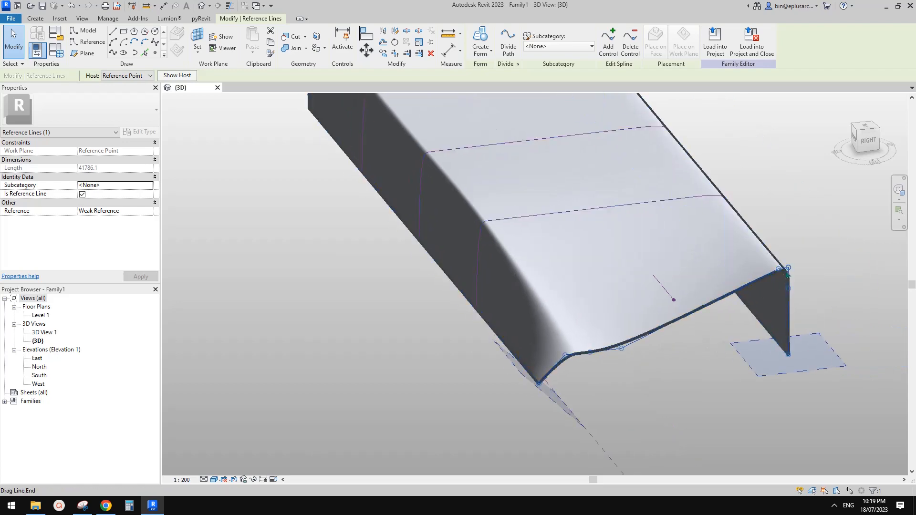
pyautogui.moveTo(746, 327)
pyautogui.mouseDown()
pyautogui.moveTo(718, 337)
pyautogui.moveTo(758, 337)
pyautogui.mouseUp()
pyautogui.scroll(-2, 758, 337)
pyautogui.keyDown('shift'); pyautogui.moveTo(758, 337); pyautogui.dragTo(798, 393, button='middle'); pyautogui.keyUp('shift')
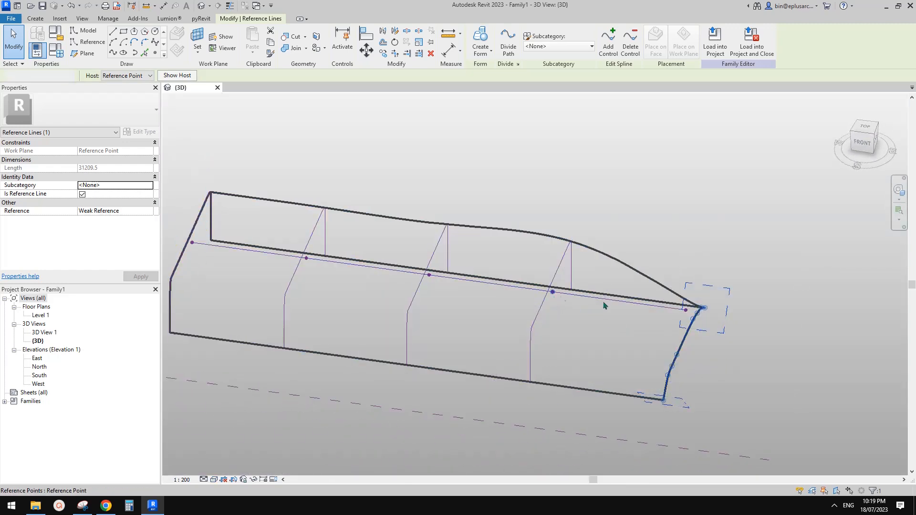
# Step: Inspect the distorted loft from the front and from above, then select and delete the form
pyautogui.click(683, 310)
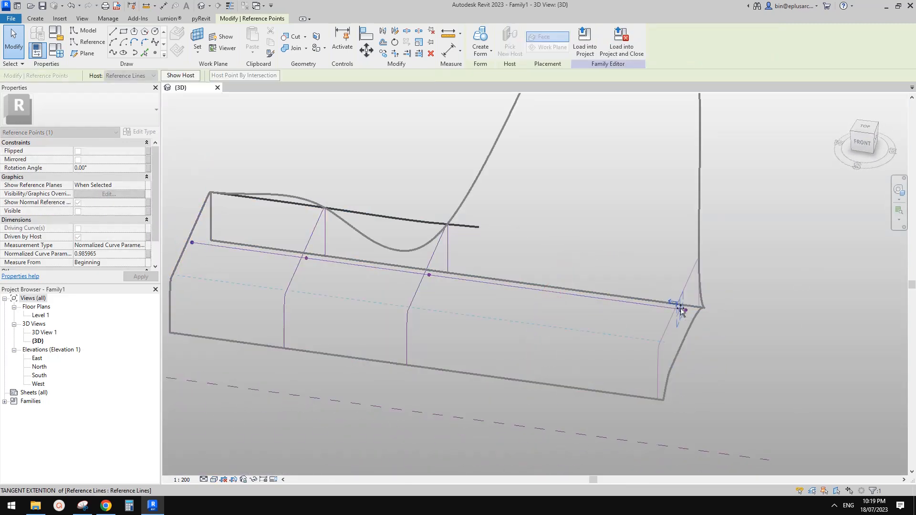
pyautogui.keyDown('shift'); pyautogui.moveTo(683, 311); pyautogui.dragTo(621, 308, button='middle'); pyautogui.keyUp('shift')
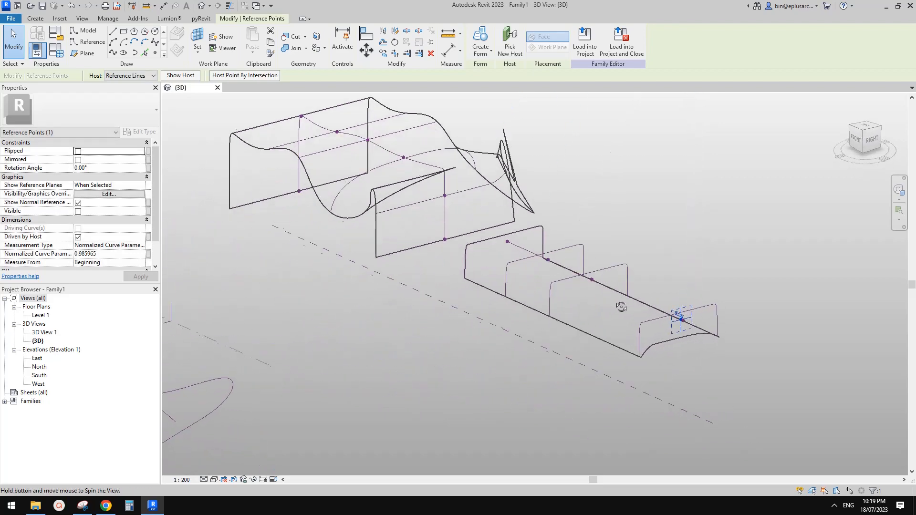
pyautogui.press('Escape')
pyautogui.moveTo(744, 362)
pyautogui.keyDown('shift'); pyautogui.mouseDown(button='middle')
pyautogui.moveTo(715, 360)
pyautogui.moveTo(806, 289)
pyautogui.moveTo(818, 296)
pyautogui.moveTo(779, 309)
pyautogui.moveTo(690, 380)
pyautogui.moveTo(685, 371)
pyautogui.mouseUp(button='middle'); pyautogui.keyUp('shift')
pyautogui.scroll(3, 710, 337)
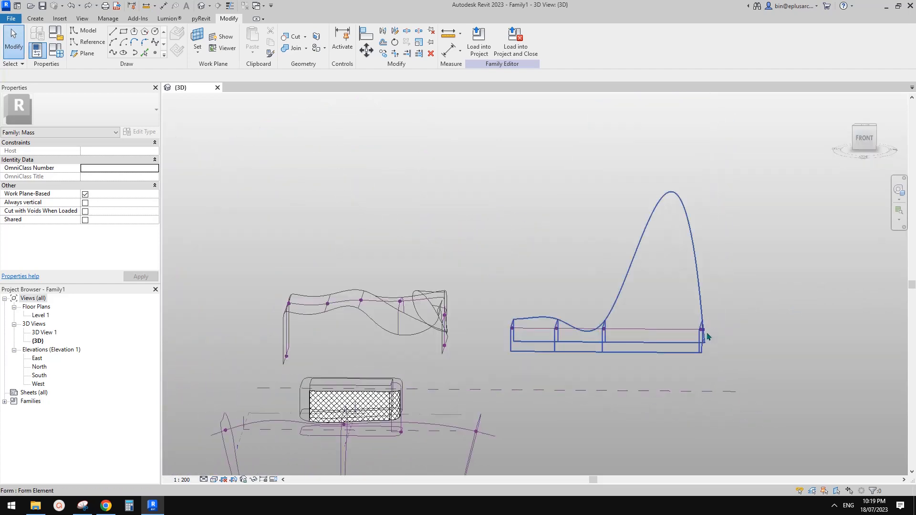
pyautogui.scroll(4, 708, 335)
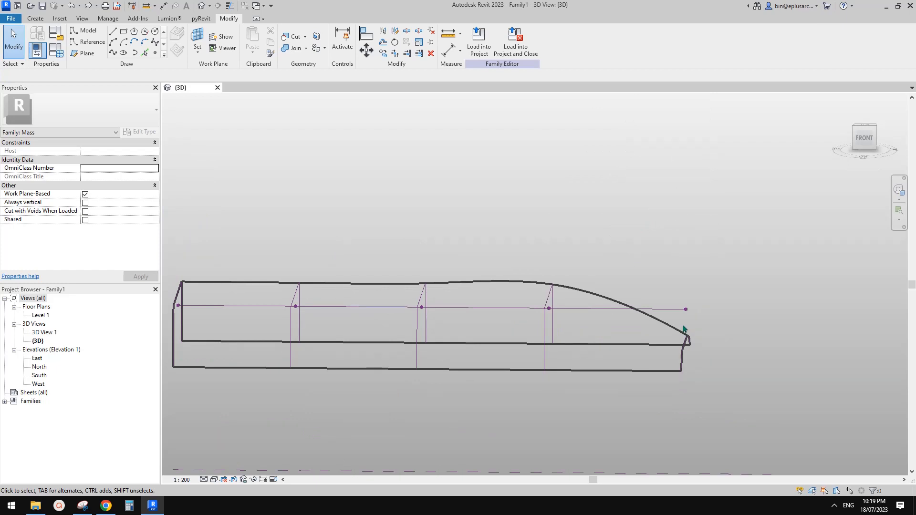
pyautogui.keyDown('shift'); pyautogui.moveTo(684, 329); pyautogui.dragTo(617, 336, button='middle'); pyautogui.keyUp('shift')
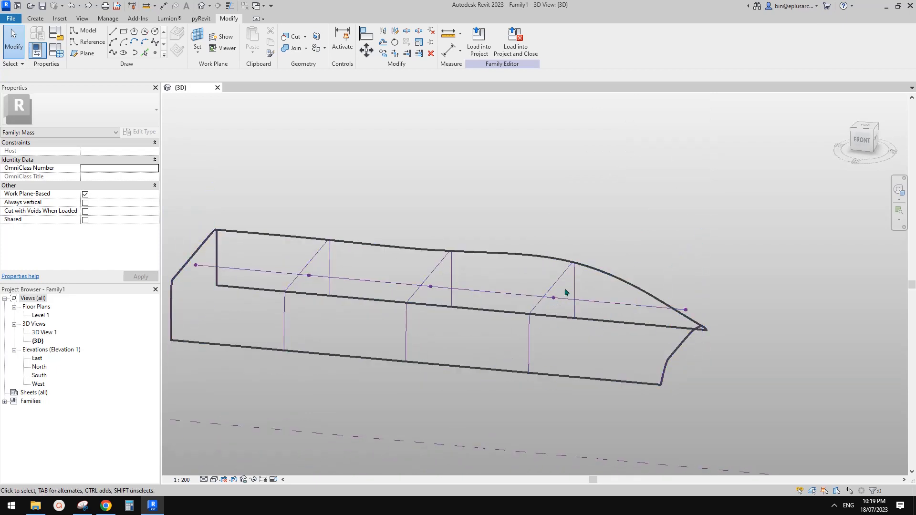
pyautogui.click(630, 278)
pyautogui.press('Delete')
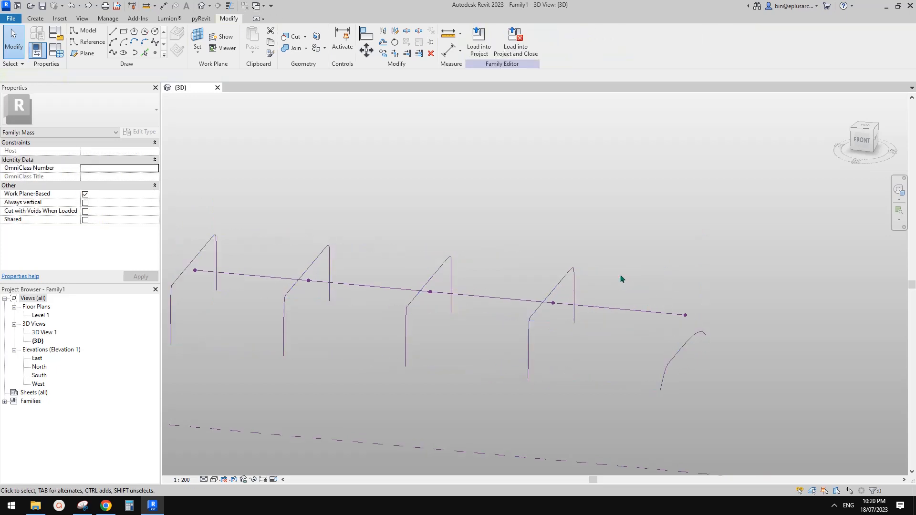
# Step: Copy the fourth profile 8000 along the path and re-host its reference point onto the path line
pyautogui.keyDown('shift'); pyautogui.moveTo(620, 276); pyautogui.dragTo(693, 340, button='middle'); pyautogui.keyUp('shift')
pyautogui.keyDown('shift'); pyautogui.moveTo(586, 307); pyautogui.dragTo(559, 327, button='middle'); pyautogui.keyUp('shift')
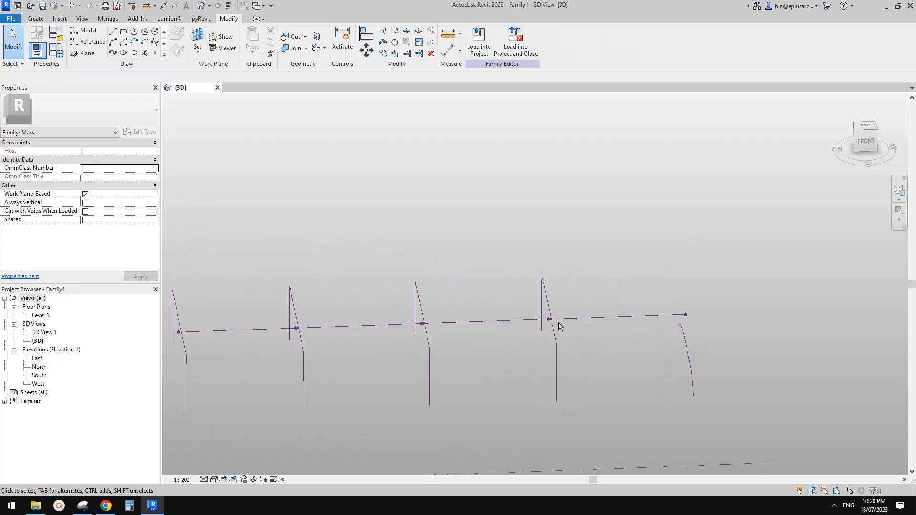
pyautogui.keyDown('shift'); pyautogui.moveTo(523, 272); pyautogui.dragTo(508, 267, button='middle'); pyautogui.keyUp('shift')
pyautogui.moveTo(506, 233); pyautogui.dragTo(591, 417)
pyautogui.press('c')
pyautogui.press('o')
pyautogui.click(576, 349)
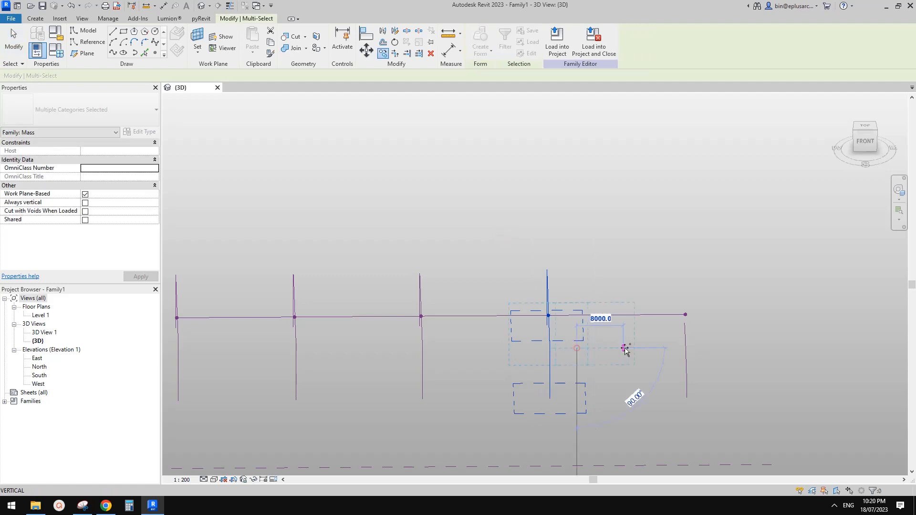
pyautogui.click(629, 348)
pyautogui.press('Escape')
pyautogui.press('Escape')
pyautogui.keyDown('shift'); pyautogui.moveTo(628, 348); pyautogui.dragTo(612, 351, button='middle'); pyautogui.keyUp('shift')
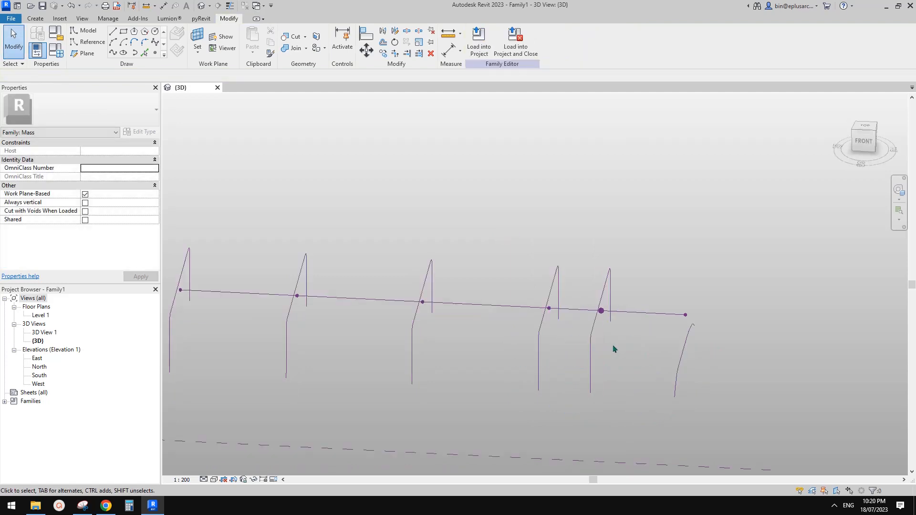
pyautogui.click(602, 312)
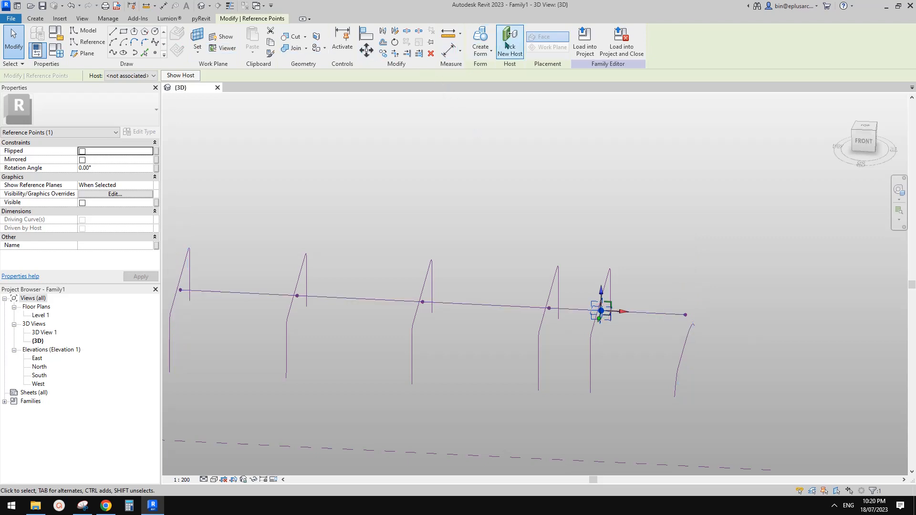
pyautogui.click(681, 315)
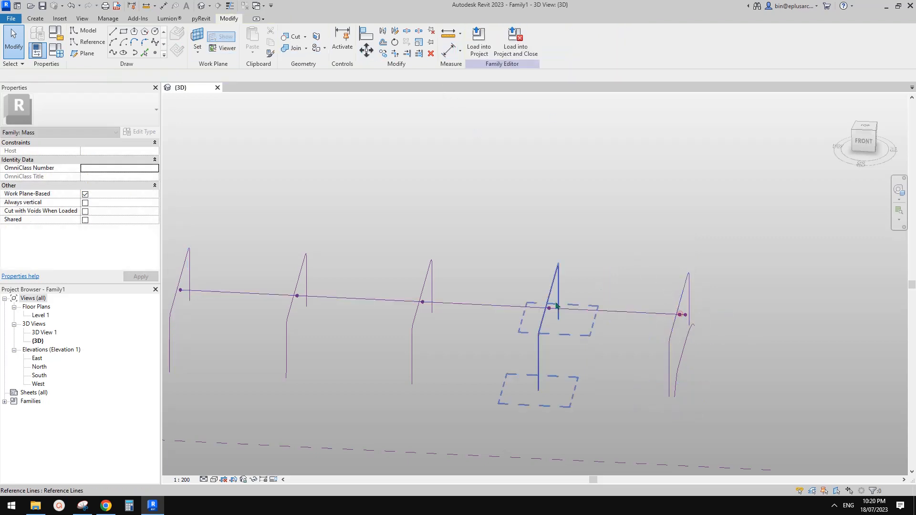
# Step: Make a second copy of the fourth profile along the path and re-host its point on the line
pyautogui.moveTo(495, 232); pyautogui.dragTo(585, 423)
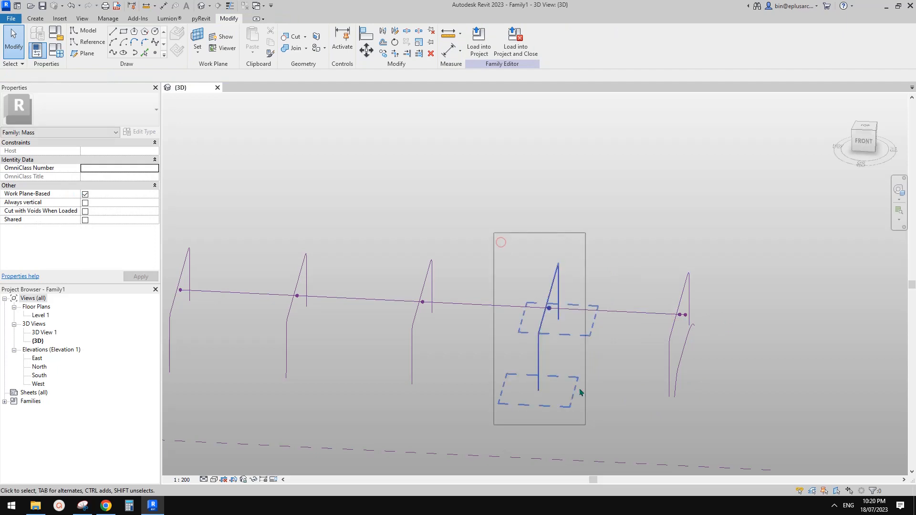
pyautogui.press('c')
pyautogui.press('o')
pyautogui.click(563, 348)
pyautogui.click(610, 355)
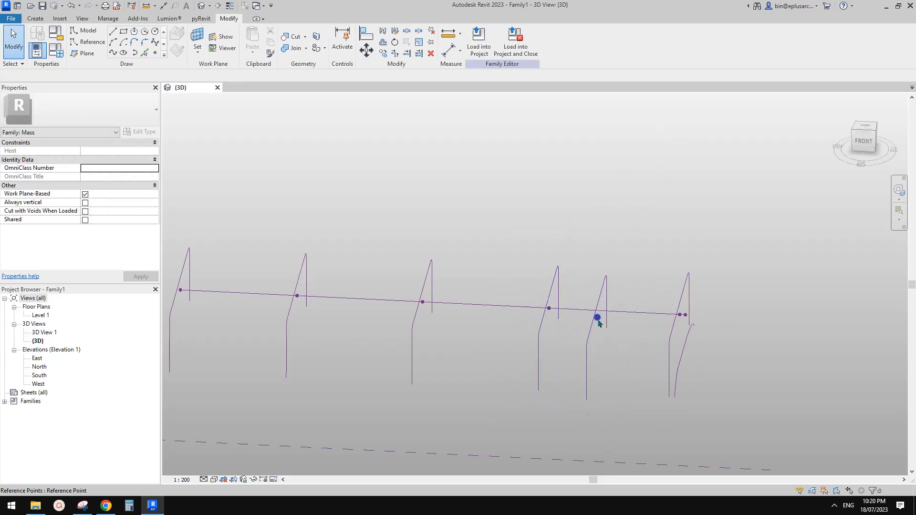
pyautogui.click(596, 316)
pyautogui.click(556, 305)
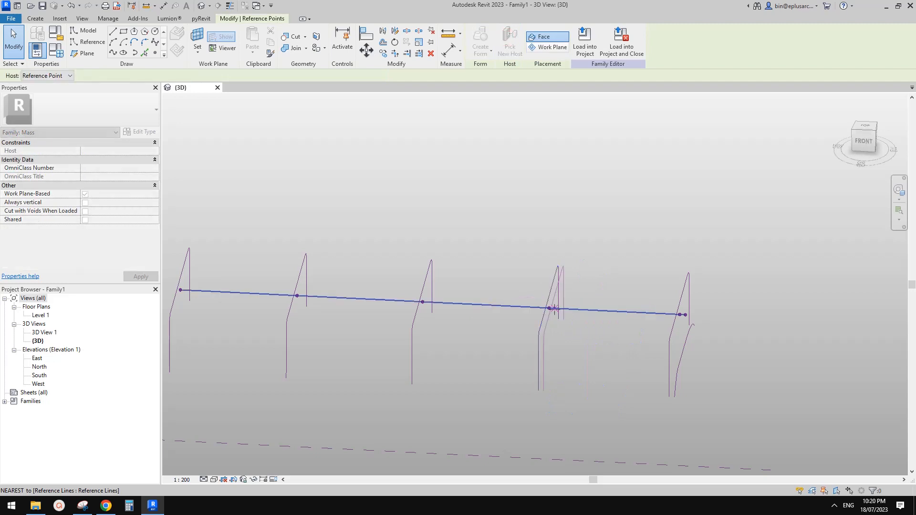
# Step: Select all the profiles, from the rightmost to the leftmost, together with the path line
pyautogui.moveTo(613, 313)
pyautogui.keyDown('shift'); pyautogui.mouseDown(button='middle')
pyautogui.moveTo(590, 323)
pyautogui.moveTo(603, 307)
pyautogui.mouseUp(button='middle'); pyautogui.keyUp('shift')
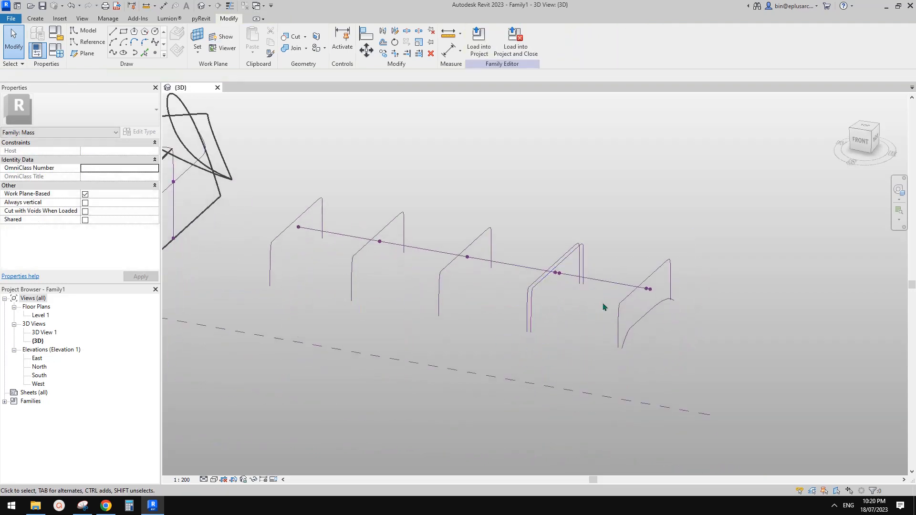
pyautogui.moveTo(628, 307); pyautogui.dragTo(420, 289)
pyautogui.keyDown('ctrl'); pyautogui.moveTo(365, 275); pyautogui.dragTo(340, 270); pyautogui.keyUp('ctrl')
pyautogui.keyDown('ctrl'); pyautogui.moveTo(318, 269); pyautogui.dragTo(262, 258); pyautogui.keyUp('ctrl')
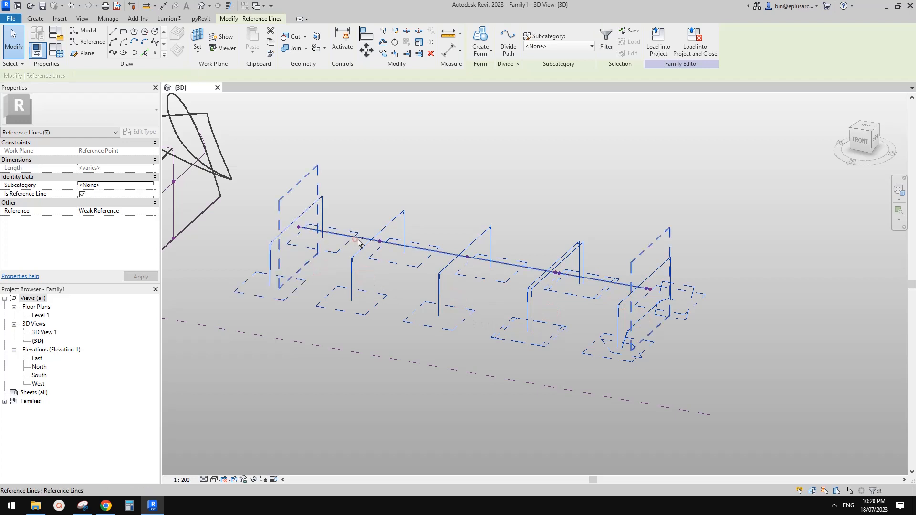
pyautogui.keyDown('ctrl'); pyautogui.click(359, 243); pyautogui.keyUp('ctrl')
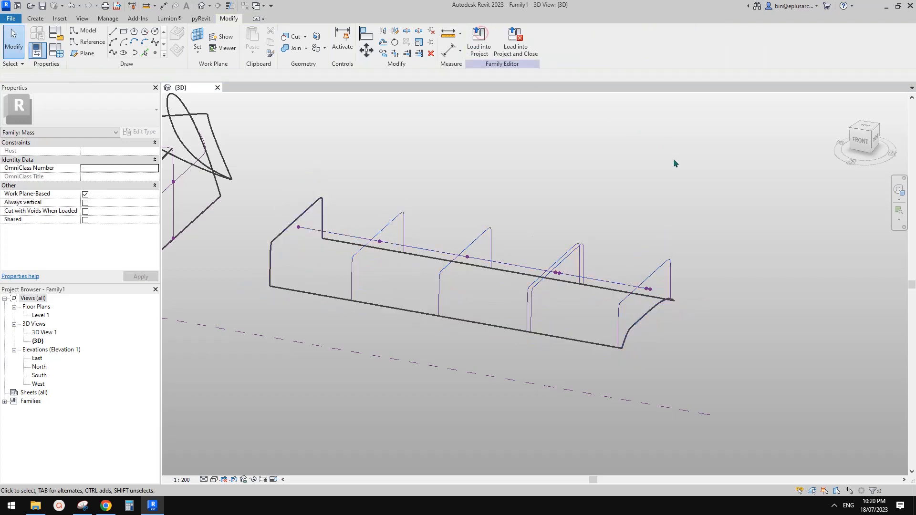
# Step: Select the reference point near the path's end and slide it toward the end of the path
pyautogui.moveTo(672, 164)
pyautogui.keyDown('shift'); pyautogui.mouseDown(button='middle')
pyautogui.moveTo(691, 180)
pyautogui.moveTo(744, 112)
pyautogui.moveTo(685, 302)
pyautogui.moveTo(686, 292)
pyautogui.moveTo(671, 291)
pyautogui.moveTo(676, 300)
pyautogui.moveTo(692, 248)
pyautogui.moveTo(636, 266)
pyautogui.moveTo(675, 263)
pyautogui.moveTo(667, 262)
pyautogui.moveTo(659, 287)
pyautogui.mouseUp(button='middle'); pyautogui.keyUp('shift')
pyautogui.scroll(1, 658, 286)
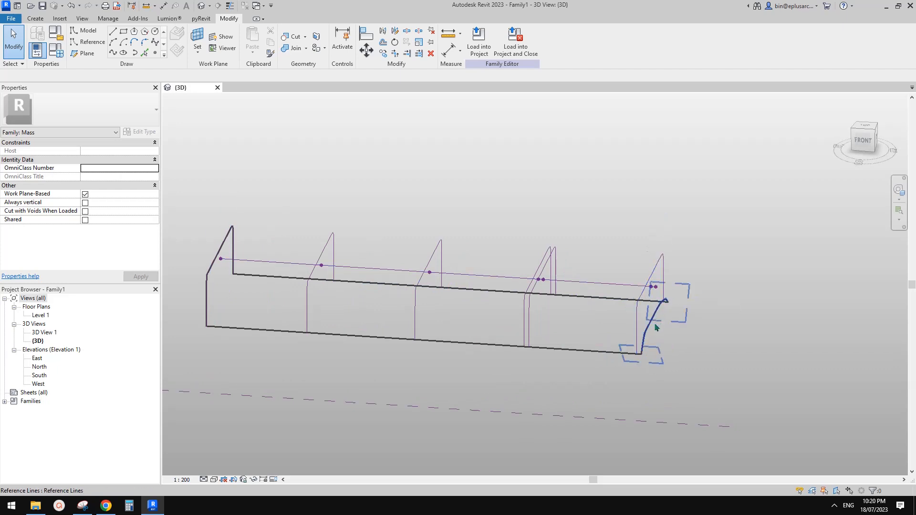
pyautogui.scroll(3, 549, 284)
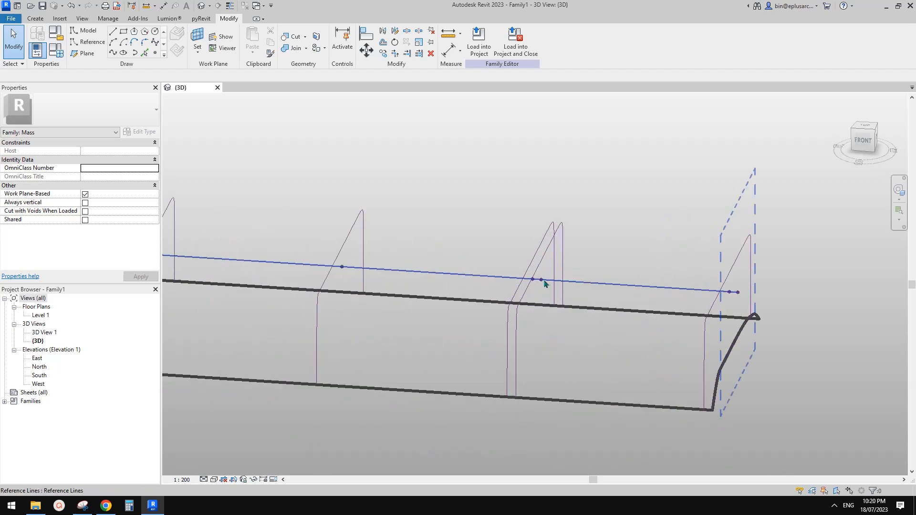
pyautogui.click(541, 281)
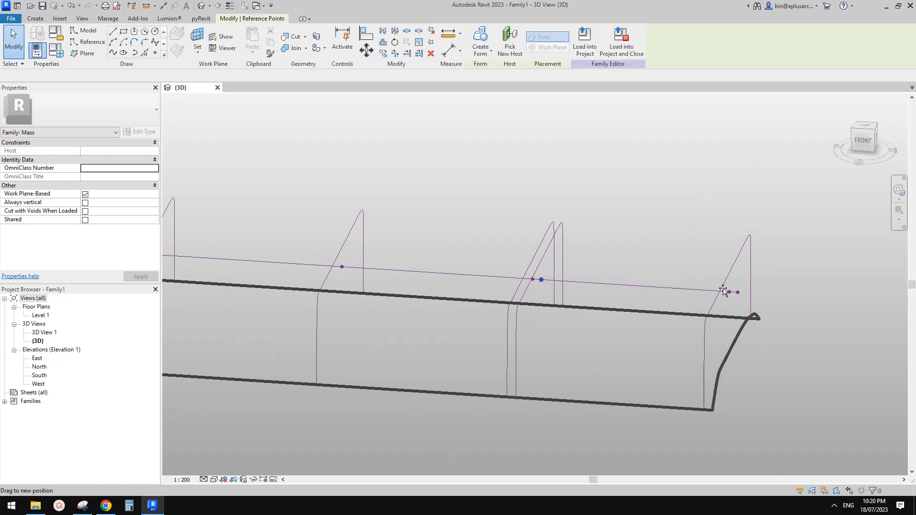
pyautogui.moveTo(724, 291); pyautogui.dragTo(728, 293)
pyautogui.moveTo(763, 312)
pyautogui.mouseDown(button='middle')
pyautogui.moveTo(754, 301)
pyautogui.moveTo(765, 245)
pyautogui.moveTo(654, 312)
pyautogui.moveTo(750, 310)
pyautogui.moveTo(742, 310)
pyautogui.mouseUp(button='middle')
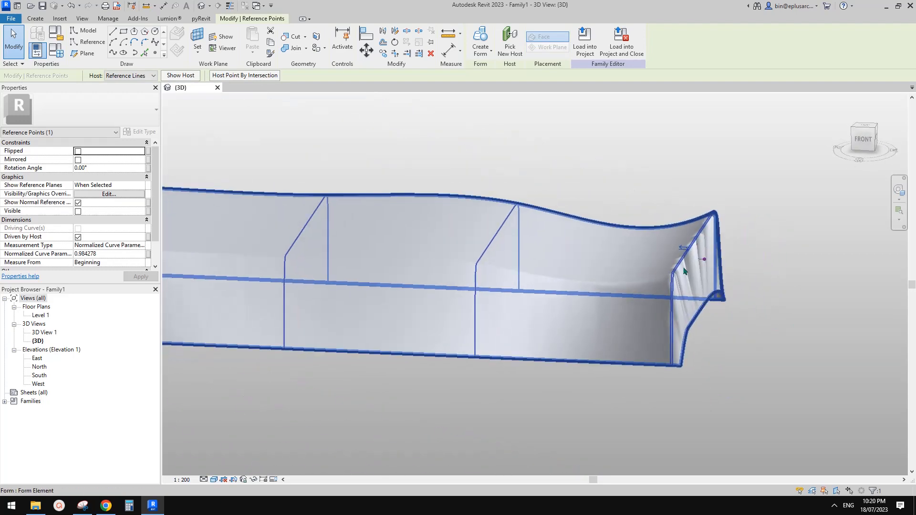
# Step: Reposition the end reference point to about 0.986 along the path
pyautogui.keyDown('shift'); pyautogui.moveTo(683, 271); pyautogui.dragTo(710, 265, button='middle'); pyautogui.keyUp('shift')
pyautogui.click(705, 256)
pyautogui.press('Escape')
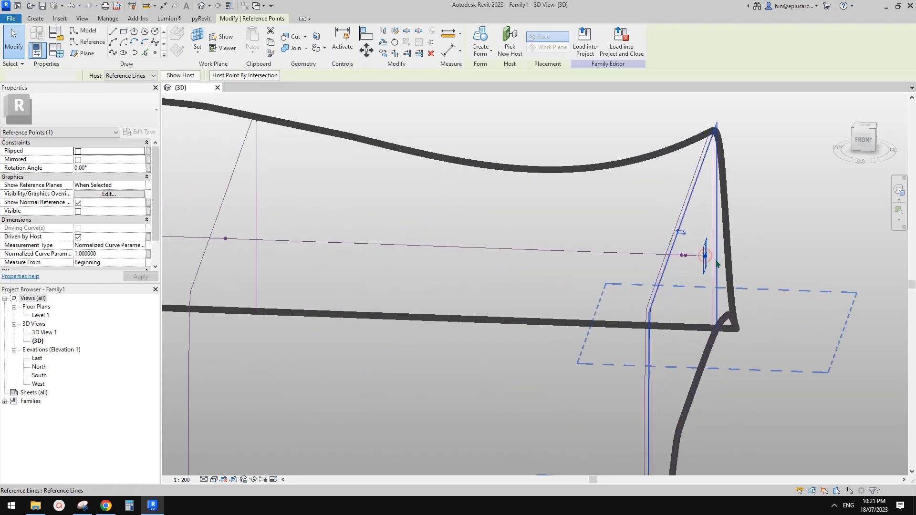
pyautogui.click(705, 256)
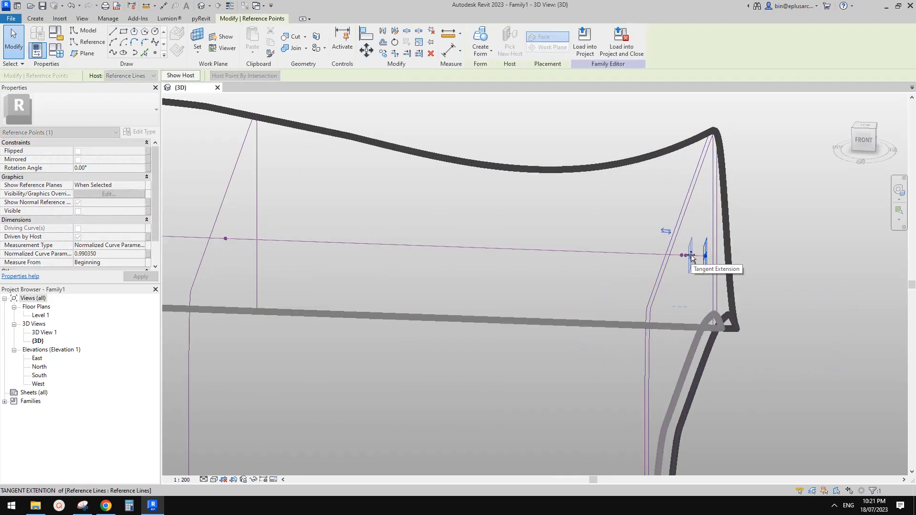
pyautogui.moveTo(694, 256); pyautogui.dragTo(693, 258)
pyautogui.press('Escape')
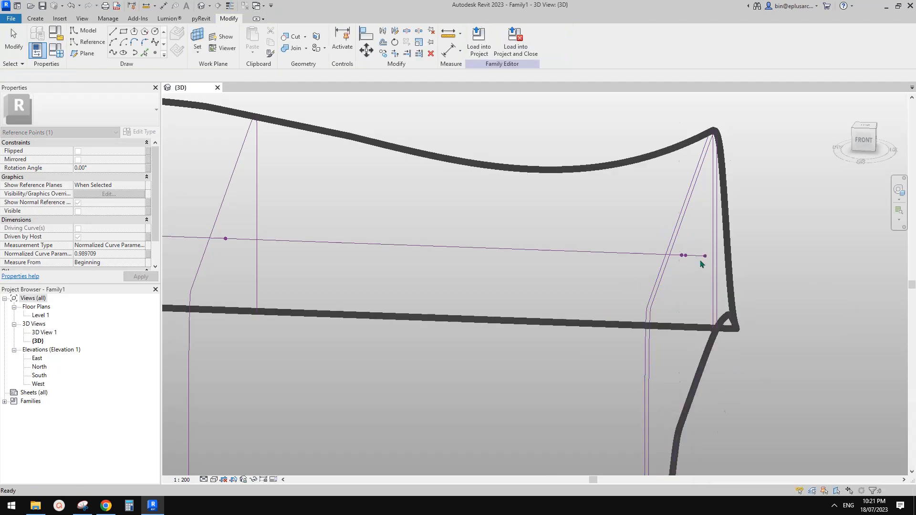
pyautogui.click(704, 258)
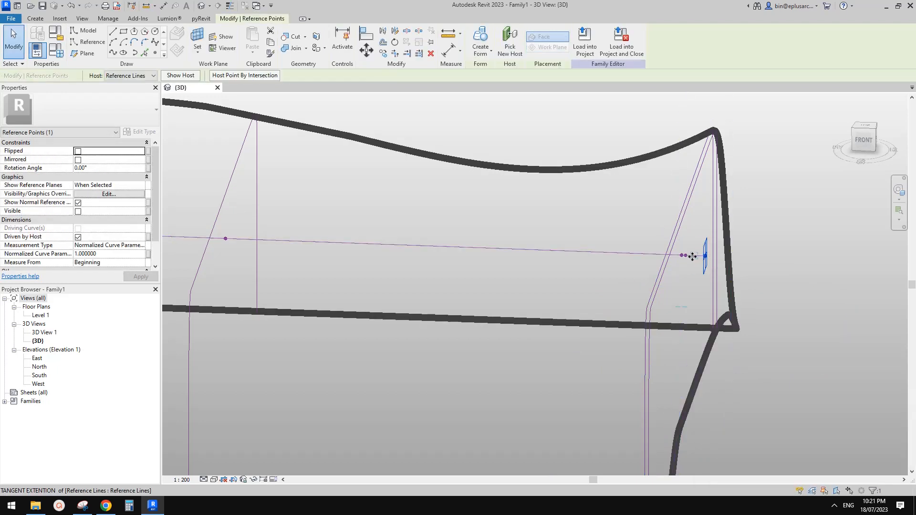
pyautogui.moveTo(694, 256)
pyautogui.mouseDown()
pyautogui.moveTo(682, 259)
pyautogui.moveTo(705, 256)
pyautogui.mouseUp()
# Step: Review the flared form from its right side in shaded (SD) display and select the loft
pyautogui.scroll(4, 686, 256)
pyautogui.scroll(3, 684, 256)
pyautogui.scroll(-5, 718, 272)
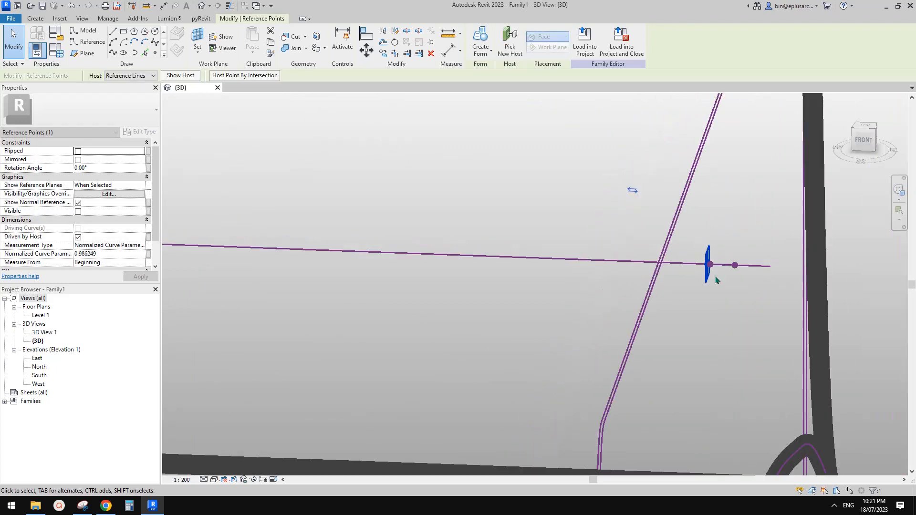
pyautogui.scroll(-2, 744, 243)
pyautogui.moveTo(751, 250); pyautogui.dragTo(881, 218, button='middle')
pyautogui.moveTo(880, 218)
pyautogui.keyDown('shift'); pyautogui.mouseDown(button='middle')
pyautogui.moveTo(730, 216)
pyautogui.moveTo(832, 213)
pyautogui.moveTo(693, 266)
pyautogui.mouseUp(button='middle'); pyautogui.keyUp('shift')
pyautogui.press('s')
pyautogui.press('d')
pyautogui.click(700, 211)
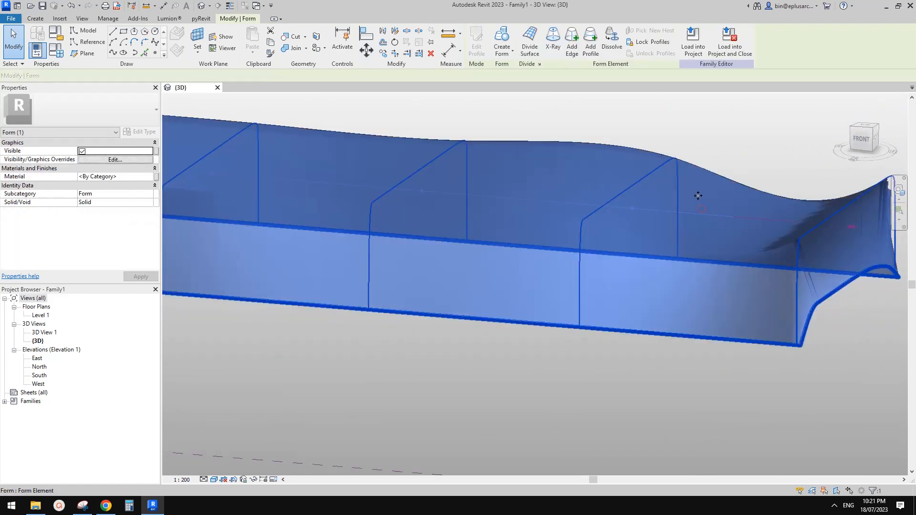
# Step: Delete the lofted form and copy a reference point with its profile further along the path
pyautogui.press('Delete')
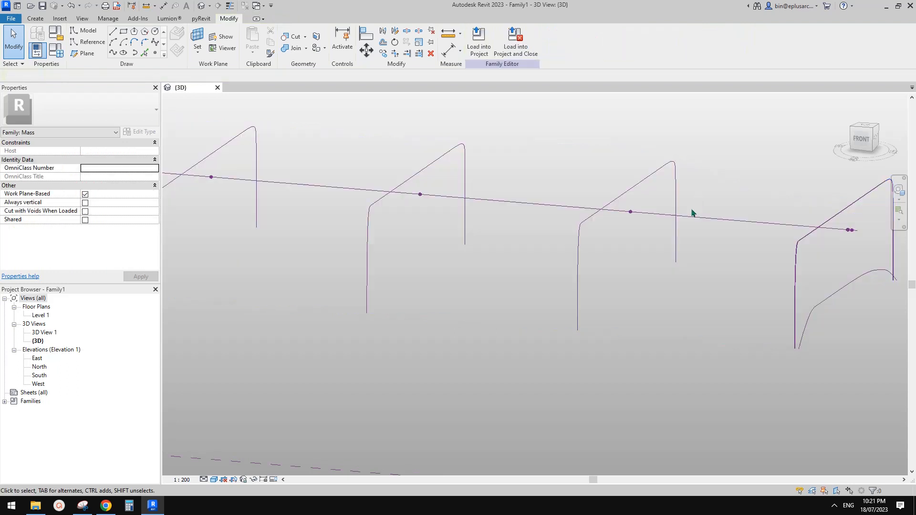
pyautogui.click(630, 212)
pyautogui.keyDown('ctrl'); pyautogui.click(636, 186); pyautogui.keyUp('ctrl')
pyautogui.press('c')
pyautogui.press('o')
pyautogui.click(644, 201)
pyautogui.click(595, 165)
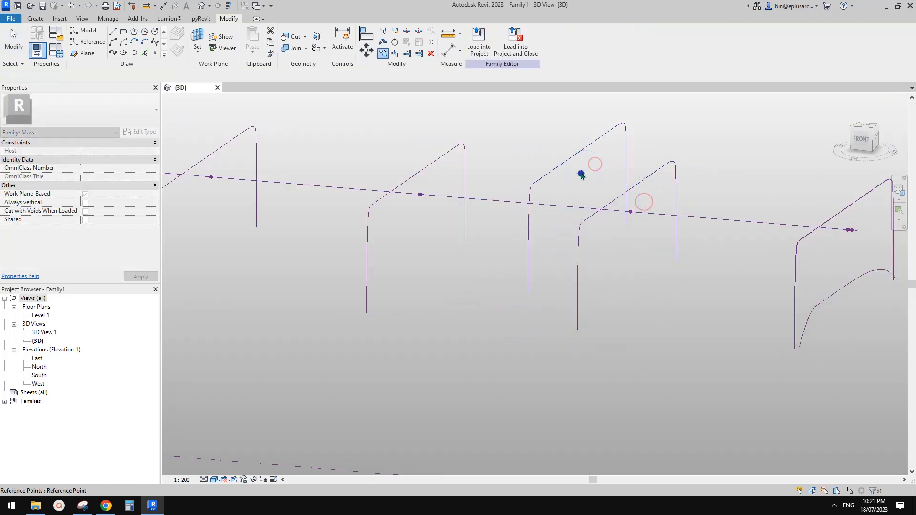
# Step: Select the copied point and place a new reference point beside the path's end
pyautogui.click(581, 175)
pyautogui.scroll(6, 628, 211)
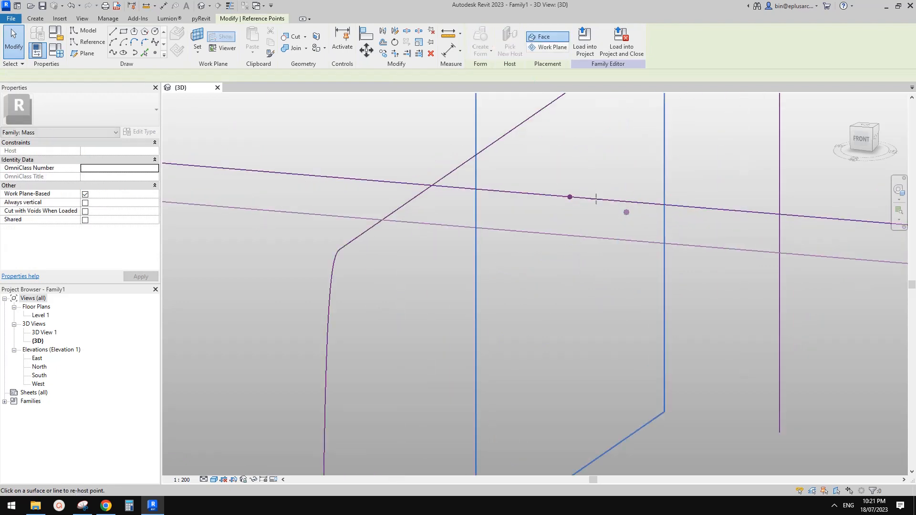
pyautogui.click(548, 191)
pyautogui.press('Escape')
pyautogui.scroll(-6, 572, 235)
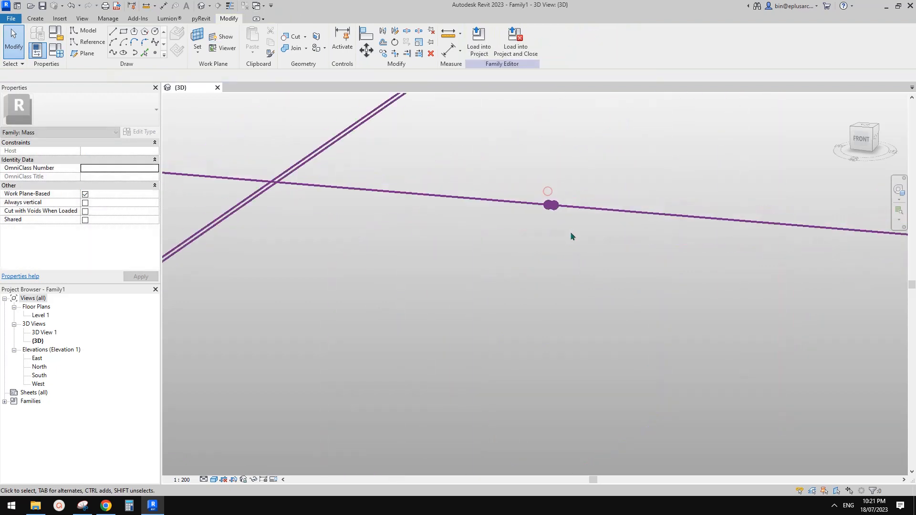
# Step: Select the third, rightmost and remaining profiles together with the path line
pyautogui.moveTo(575, 298); pyautogui.dragTo(516, 298)
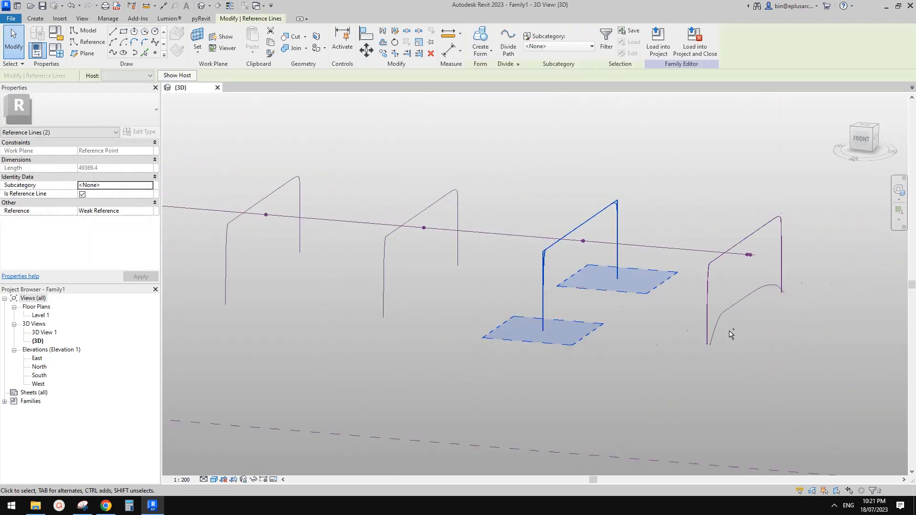
pyautogui.keyDown('ctrl'); pyautogui.moveTo(756, 339); pyautogui.dragTo(670, 328); pyautogui.keyUp('ctrl')
pyautogui.moveTo(453, 288); pyautogui.dragTo(590, 280, button='middle')
pyautogui.keyDown('ctrl'); pyautogui.moveTo(500, 282); pyautogui.dragTo(499, 281); pyautogui.keyUp('ctrl')
pyautogui.scroll(-2, 477, 277)
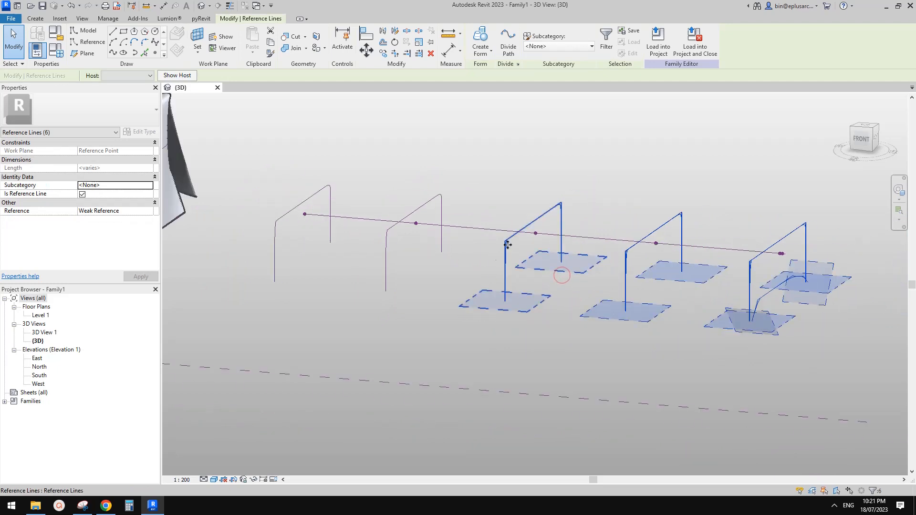
pyautogui.keyDown('ctrl'); pyautogui.click(534, 231); pyautogui.keyUp('ctrl')
# Step: Create the lofted form from the selected profiles and orbit to view it from the front
pyautogui.scroll(2, 583, 241)
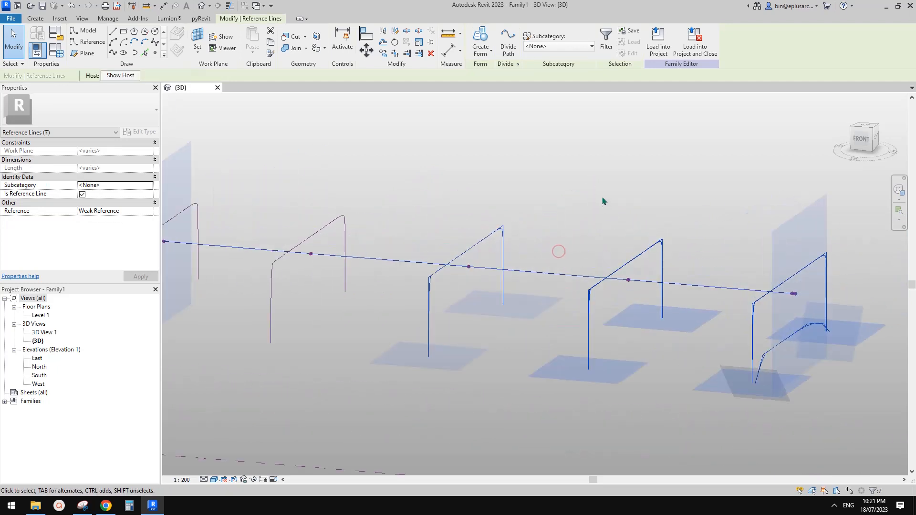
pyautogui.click(746, 139)
pyautogui.moveTo(775, 174); pyautogui.dragTo(714, 156, button='middle')
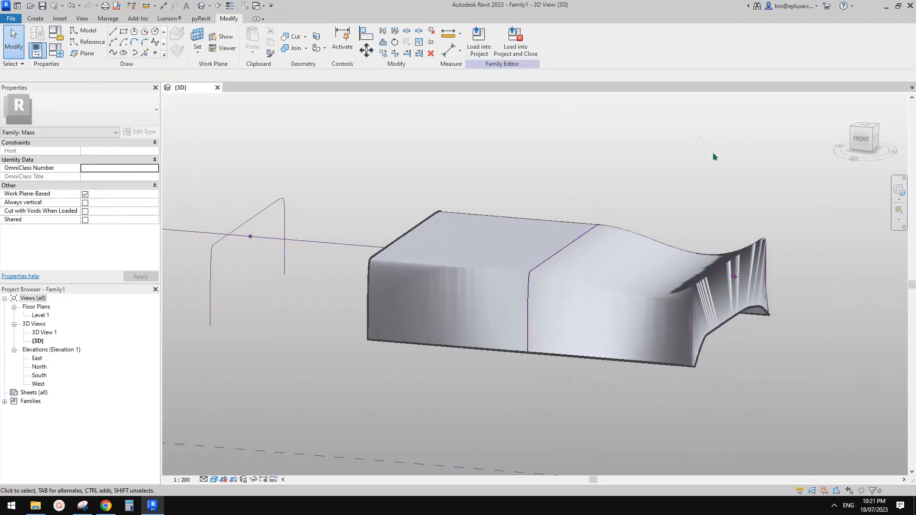
pyautogui.keyDown('shift'); pyautogui.moveTo(730, 224); pyautogui.dragTo(762, 263, button='middle'); pyautogui.keyUp('shift')
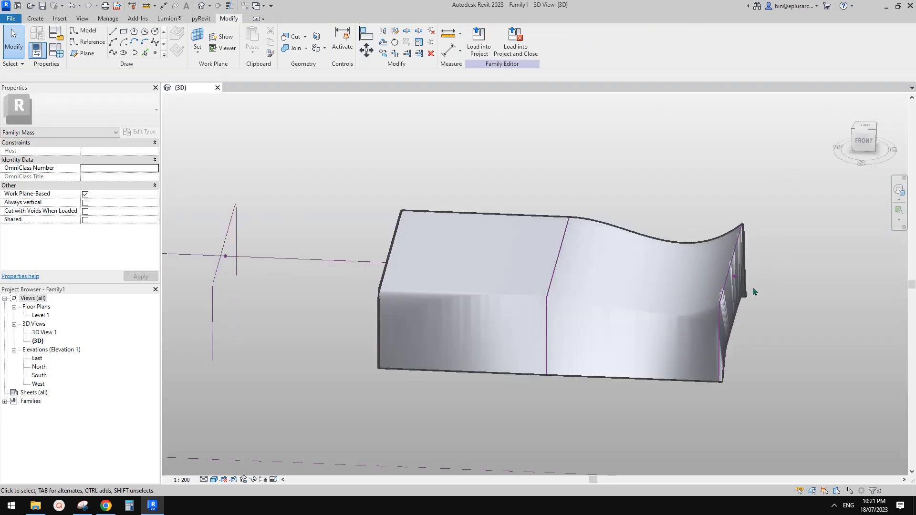
pyautogui.scroll(4, 754, 291)
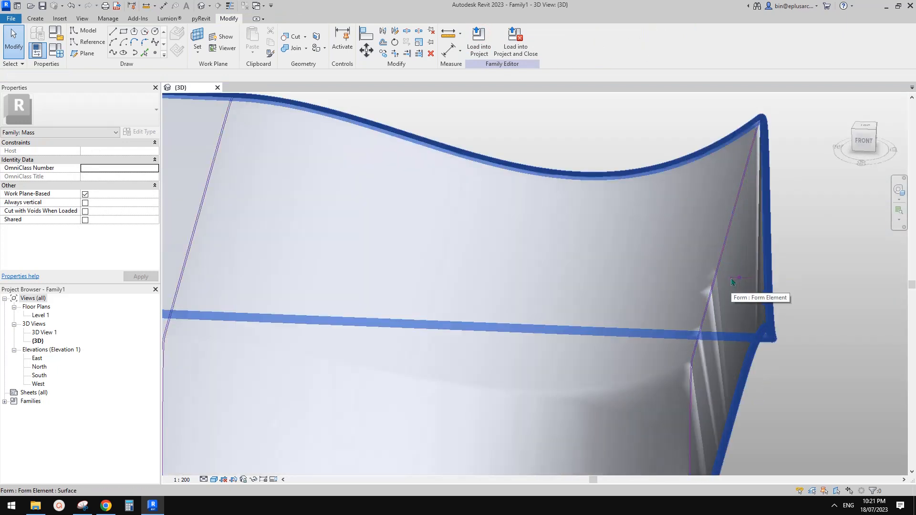
# Step: Toggle between wireframe (WF) and shaded (SD) display while orbiting to inspect the curled end
pyautogui.press('w')
pyautogui.press('f')
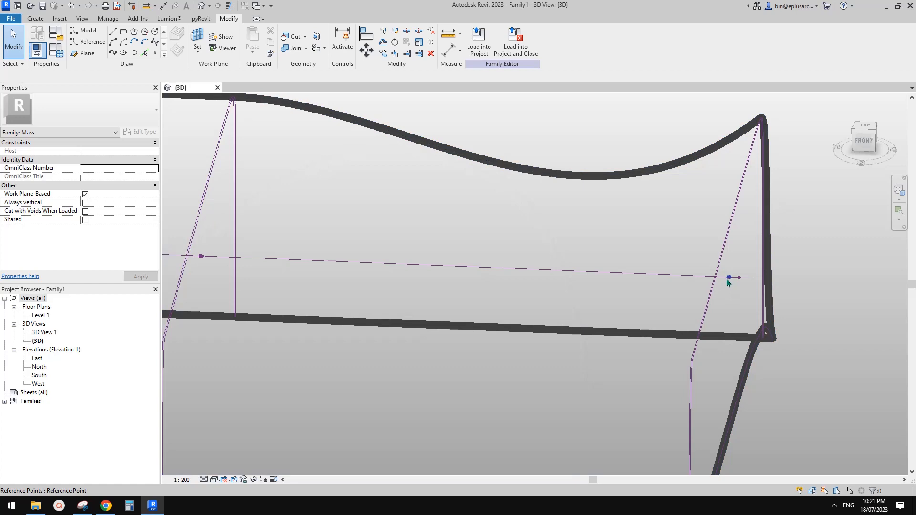
pyautogui.click(728, 279)
pyautogui.scroll(-3, 648, 273)
pyautogui.scroll(-2, 660, 291)
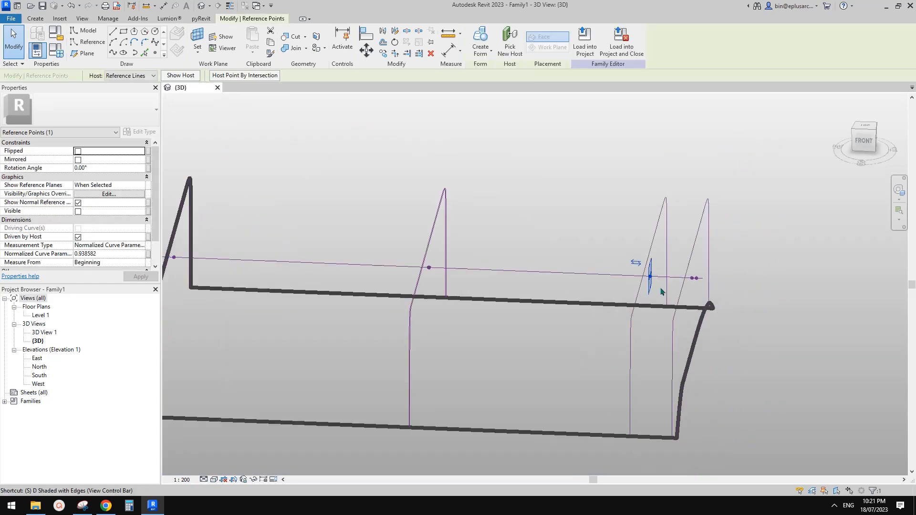
pyautogui.press('d')
pyautogui.moveTo(661, 292)
pyautogui.keyDown('shift'); pyautogui.mouseDown(button='middle')
pyautogui.moveTo(700, 276)
pyautogui.moveTo(679, 272)
pyautogui.moveTo(612, 300)
pyautogui.moveTo(620, 296)
pyautogui.mouseUp(button='middle'); pyautogui.keyUp('shift')
pyautogui.press('Escape')
pyautogui.hotkey('ctrl', 'z')
pyautogui.scroll(-3, 640, 289)
pyautogui.hotkey('ctrl', 'y')
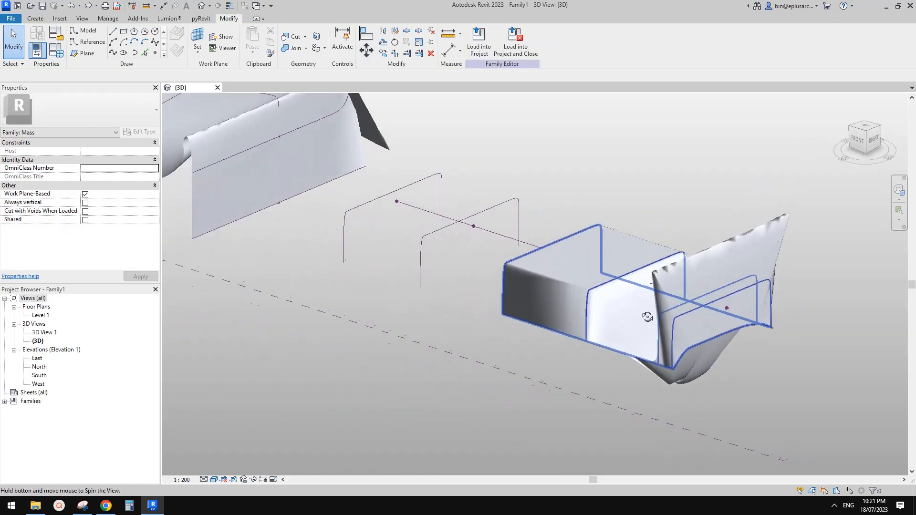
# Step: Check the reference photo of the wavy diamond-mesh canopy in Google Docs, then return to Revit
pyautogui.click(108, 509)
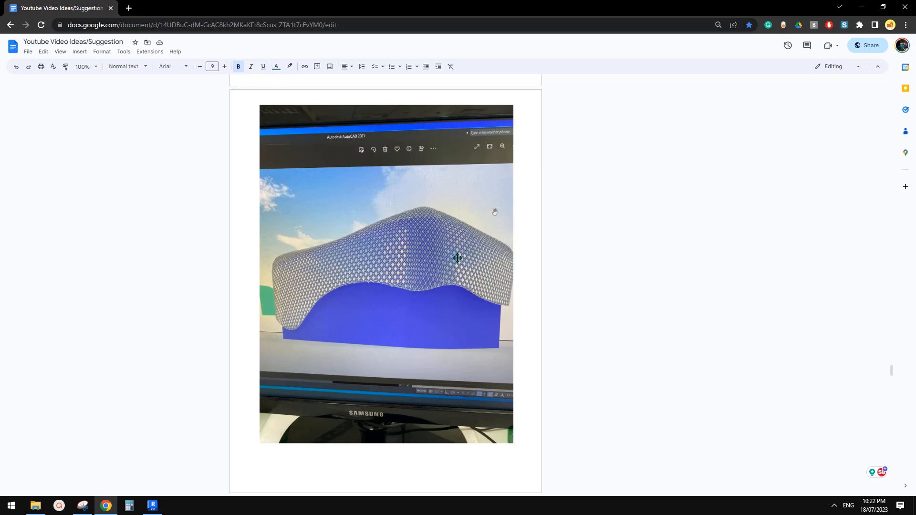
pyautogui.click(154, 504)
# Step: In wireframe, slide a rear profile's point left along the path, then check the form shaded
pyautogui.keyDown('shift'); pyautogui.moveTo(663, 334); pyautogui.dragTo(759, 353, button='middle'); pyautogui.keyUp('shift')
pyautogui.scroll(2, 718, 314)
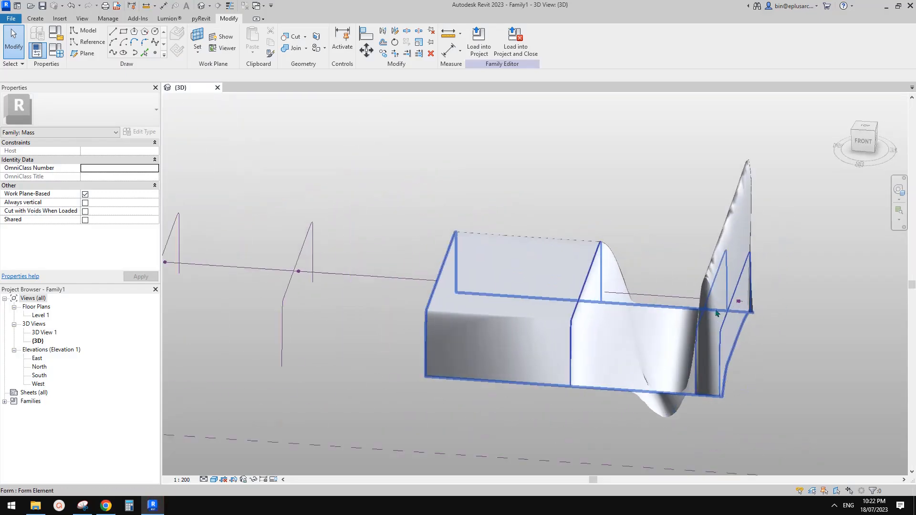
pyautogui.press('w')
pyautogui.press('f')
pyautogui.moveTo(712, 301); pyautogui.dragTo(620, 301)
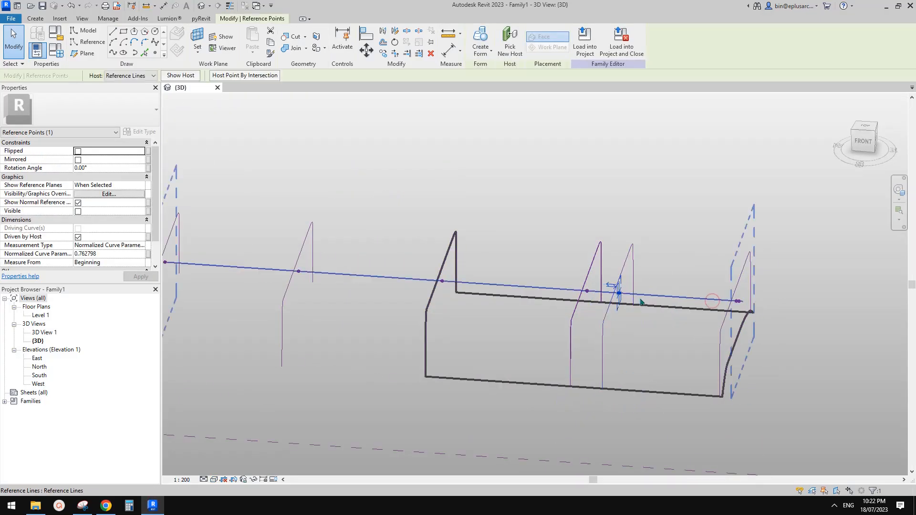
pyautogui.press('s')
pyautogui.press('d')
pyautogui.moveTo(641, 301)
pyautogui.keyDown('shift'); pyautogui.mouseDown(button='middle')
pyautogui.moveTo(668, 308)
pyautogui.moveTo(688, 282)
pyautogui.moveTo(739, 305)
pyautogui.mouseUp(button='middle'); pyautogui.keyUp('shift')
pyautogui.scroll(4, 737, 303)
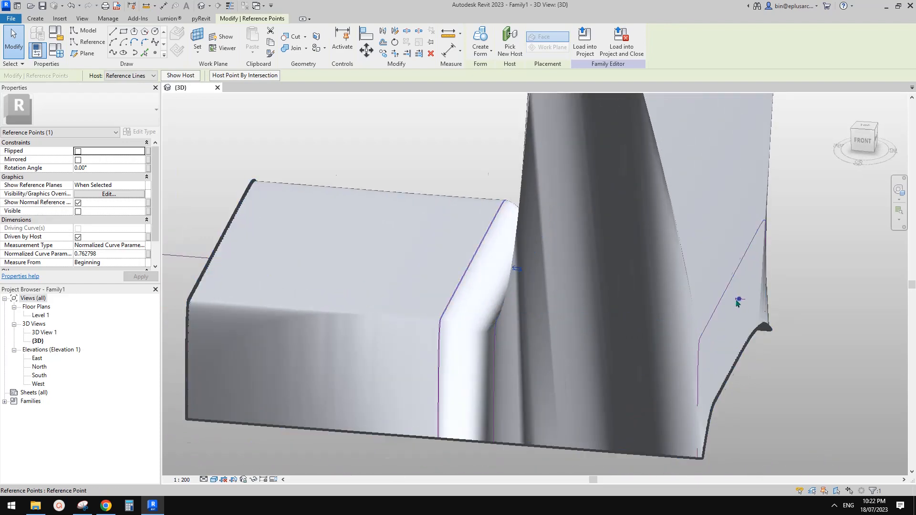
pyautogui.scroll(3, 737, 303)
# Step: Move the reference point much further left along the path and re-inspect the shaded loft
pyautogui.press('w')
pyautogui.press('f')
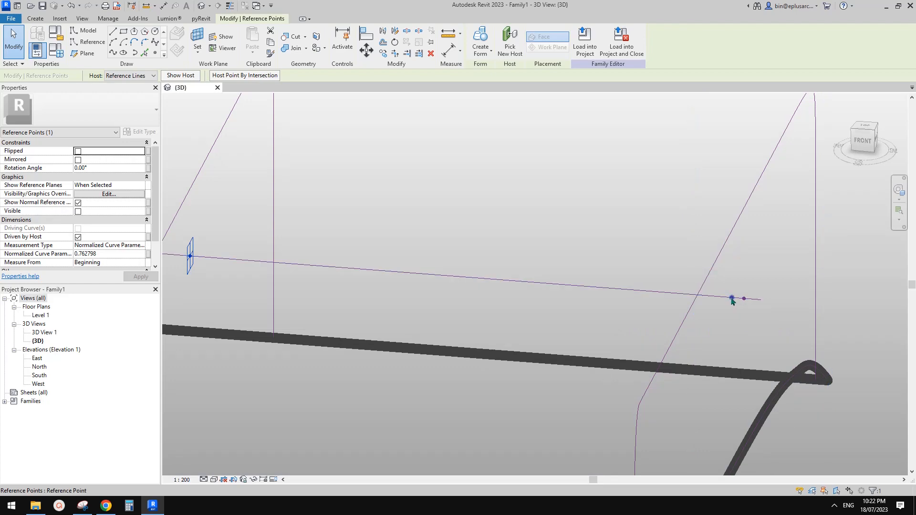
pyautogui.moveTo(732, 299)
pyautogui.mouseDown()
pyautogui.moveTo(472, 280)
pyautogui.moveTo(482, 282)
pyautogui.mouseUp()
pyautogui.scroll(-4, 490, 285)
pyautogui.press('s')
pyautogui.press('d')
pyautogui.scroll(-1, 520, 298)
pyautogui.moveTo(553, 285)
pyautogui.keyDown('shift'); pyautogui.mouseDown(button='middle')
pyautogui.moveTo(604, 257)
pyautogui.moveTo(613, 204)
pyautogui.moveTo(552, 256)
pyautogui.moveTo(613, 317)
pyautogui.moveTo(568, 271)
pyautogui.mouseUp(button='middle'); pyautogui.keyUp('shift')
# Step: Fine-tune the profile point back to 0.928609 along the path and review the reshaped end
pyautogui.press('w')
pyautogui.press('f')
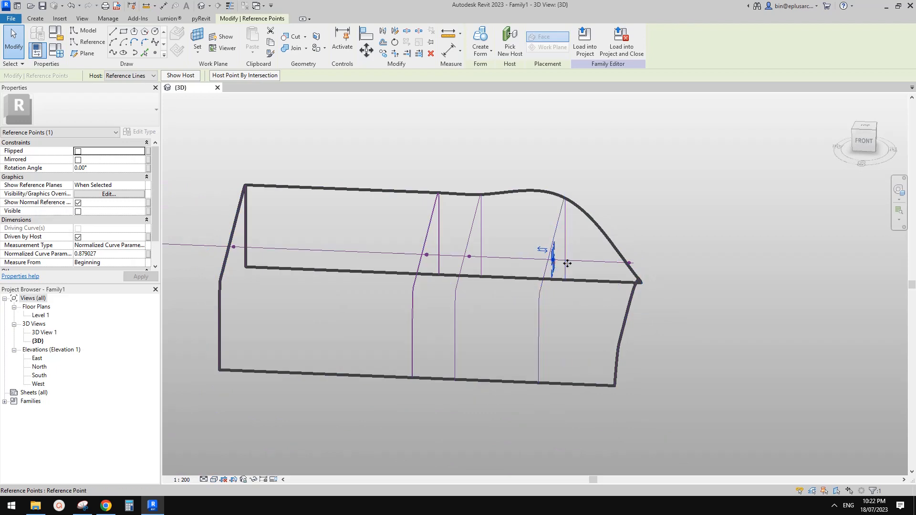
pyautogui.moveTo(567, 264); pyautogui.dragTo(603, 262)
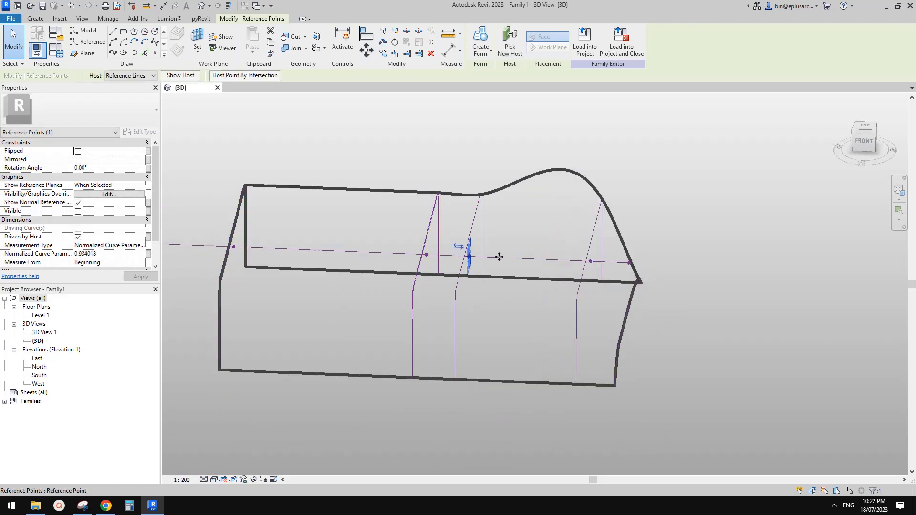
pyautogui.moveTo(469, 256); pyautogui.dragTo(588, 260)
pyautogui.press('s')
pyautogui.press('d')
pyautogui.moveTo(665, 328)
pyautogui.keyDown('shift'); pyautogui.mouseDown(button='middle')
pyautogui.moveTo(659, 275)
pyautogui.moveTo(613, 273)
pyautogui.moveTo(489, 307)
pyautogui.moveTo(709, 262)
pyautogui.moveTo(716, 251)
pyautogui.moveTo(665, 317)
pyautogui.mouseUp(button='middle'); pyautogui.keyUp('shift')
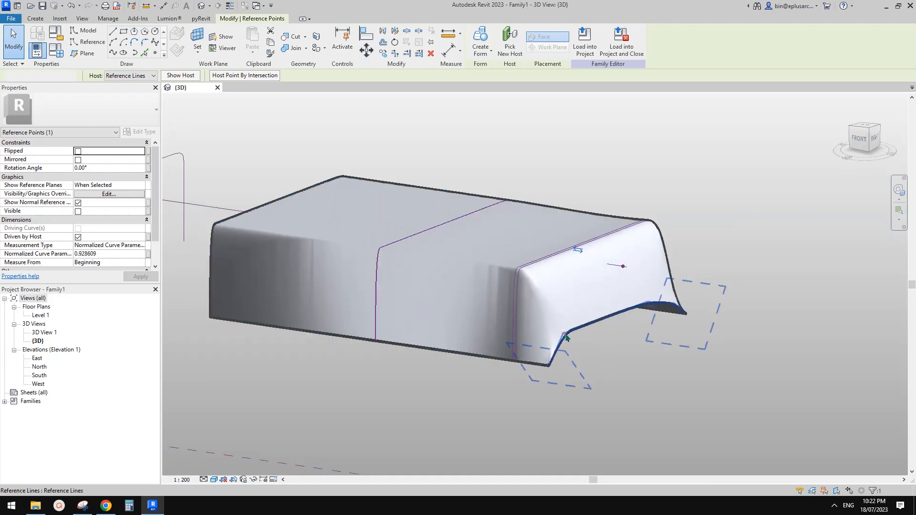
# Step: Drag the end profile curve's spline control points so the flared end drapes lower, then inspect the result
pyautogui.click(565, 337)
pyautogui.keyDown('shift'); pyautogui.moveTo(565, 338); pyautogui.dragTo(548, 340, button='middle'); pyautogui.keyUp('shift')
pyautogui.moveTo(563, 333); pyautogui.dragTo(597, 338)
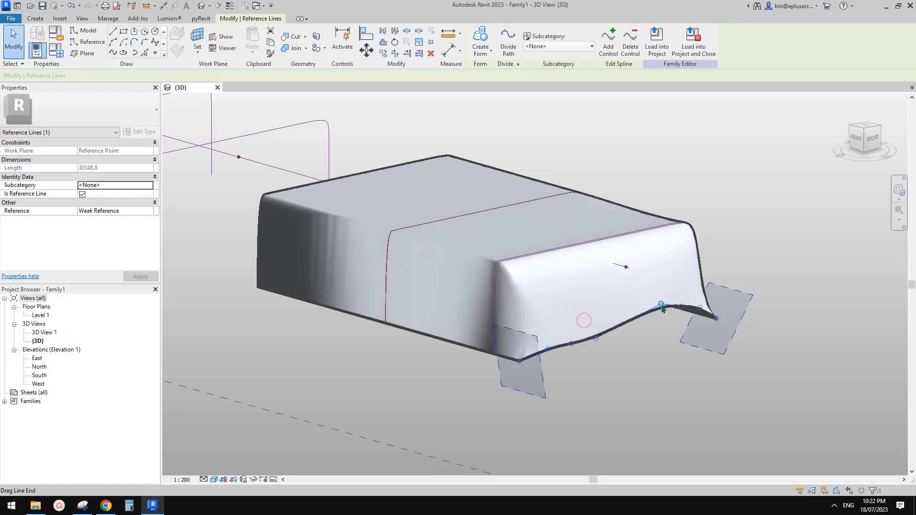
pyautogui.moveTo(661, 304); pyautogui.dragTo(694, 333)
pyautogui.keyDown('shift'); pyautogui.moveTo(667, 338); pyautogui.dragTo(627, 327, button='middle'); pyautogui.keyUp('shift')
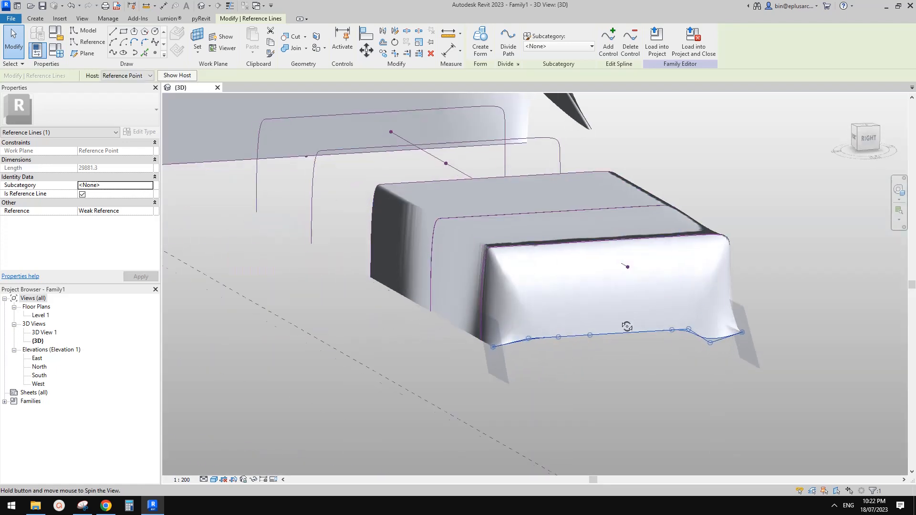
pyautogui.scroll(2, 708, 344)
pyautogui.moveTo(711, 328); pyautogui.dragTo(712, 327)
pyautogui.keyDown('shift'); pyautogui.moveTo(706, 329); pyautogui.dragTo(612, 429, button='middle'); pyautogui.keyUp('shift')
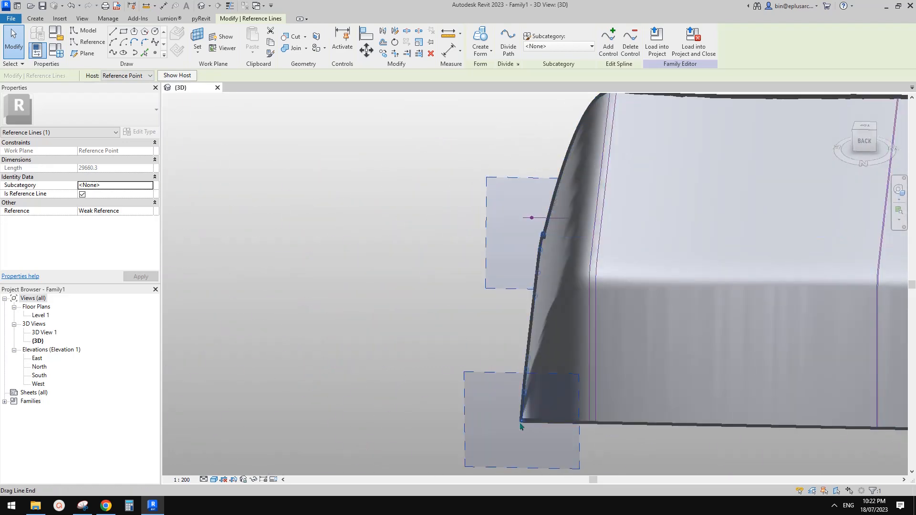
pyautogui.keyDown('shift'); pyautogui.moveTo(528, 420); pyautogui.dragTo(578, 396, button='middle'); pyautogui.keyUp('shift')
pyautogui.scroll(-2, 592, 361)
pyautogui.keyDown('shift'); pyautogui.moveTo(558, 364); pyautogui.dragTo(693, 302, button='middle'); pyautogui.keyUp('shift')
pyautogui.keyDown('shift'); pyautogui.moveTo(420, 365); pyautogui.dragTo(614, 393, button='middle'); pyautogui.keyUp('shift')
pyautogui.press('Escape')
# Step: Try reshaping another profile reference line, then undo the distorted edit
pyautogui.scroll(2, 652, 263)
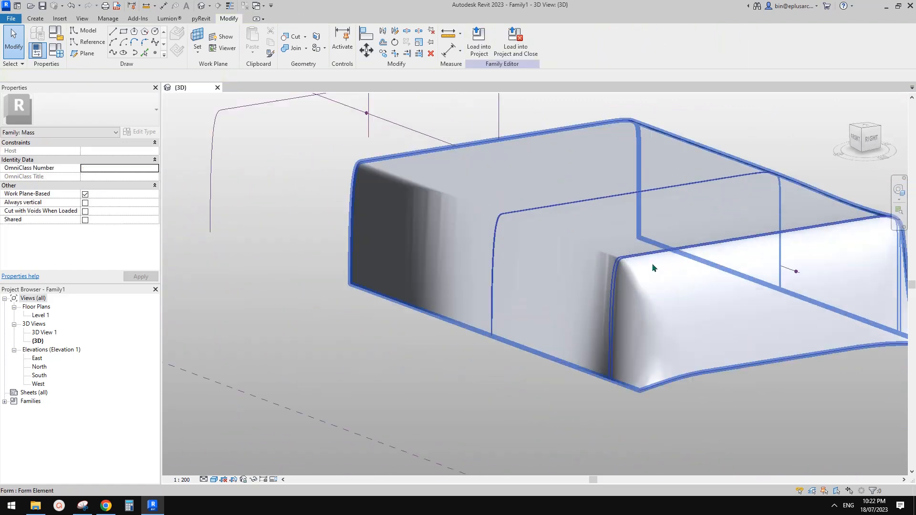
pyautogui.click(628, 255)
pyautogui.keyDown('shift'); pyautogui.moveTo(628, 255); pyautogui.dragTo(587, 256, button='middle'); pyautogui.keyUp('shift')
pyautogui.scroll(1, 587, 255)
pyautogui.scroll(1, 587, 253)
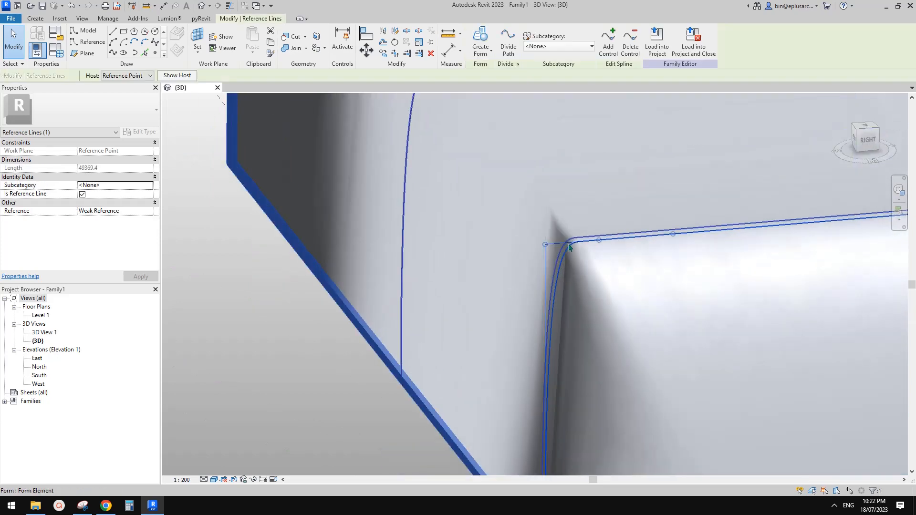
pyautogui.moveTo(638, 255); pyautogui.dragTo(631, 259, button='middle')
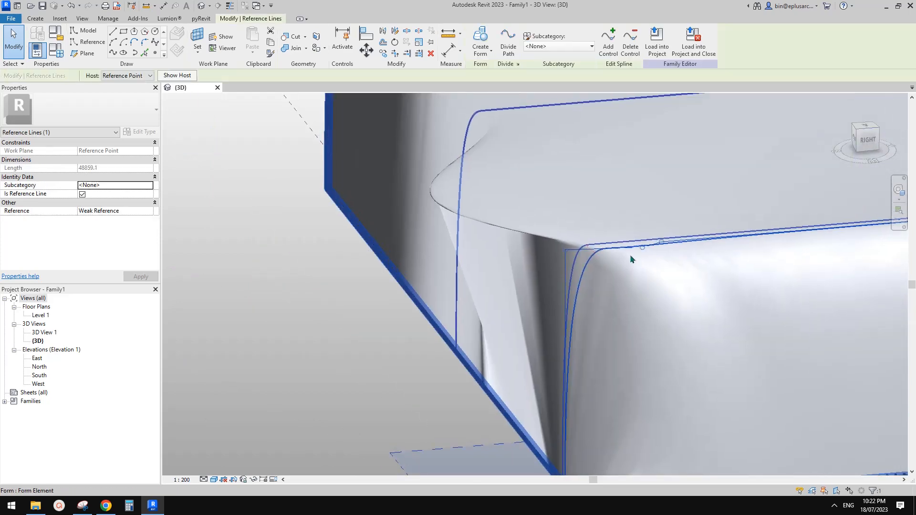
pyautogui.scroll(1, 637, 254)
pyautogui.hotkey('ctrl', 'z')
# Step: Nudge the profile curve's control point slightly right and select the form to check its shape
pyautogui.click(601, 240)
pyautogui.moveTo(601, 240)
pyautogui.mouseDown()
pyautogui.moveTo(615, 238)
pyautogui.moveTo(606, 239)
pyautogui.mouseUp()
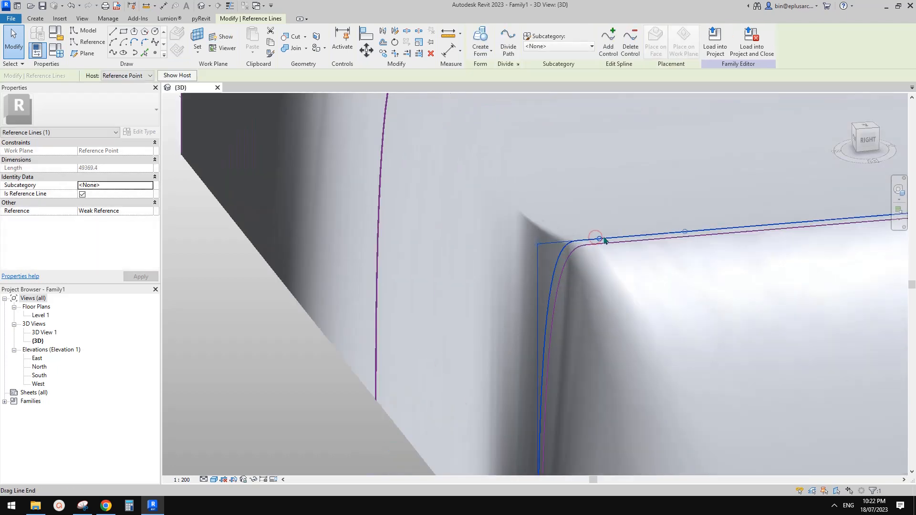
pyautogui.keyDown('shift'); pyautogui.moveTo(630, 239); pyautogui.dragTo(553, 262, button='middle'); pyautogui.keyUp('shift')
pyautogui.press('Escape')
pyautogui.click(627, 232)
# Step: Select the lofted form and compare it with the reference photo in Chrome
pyautogui.moveTo(553, 262); pyautogui.dragTo(594, 249, button='middle')
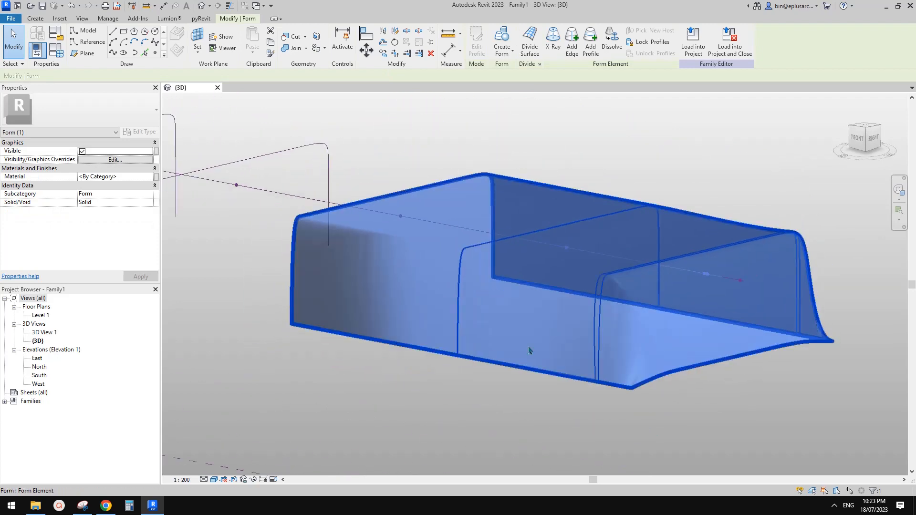
pyautogui.press('Escape')
pyautogui.click(458, 343)
pyautogui.click(458, 340)
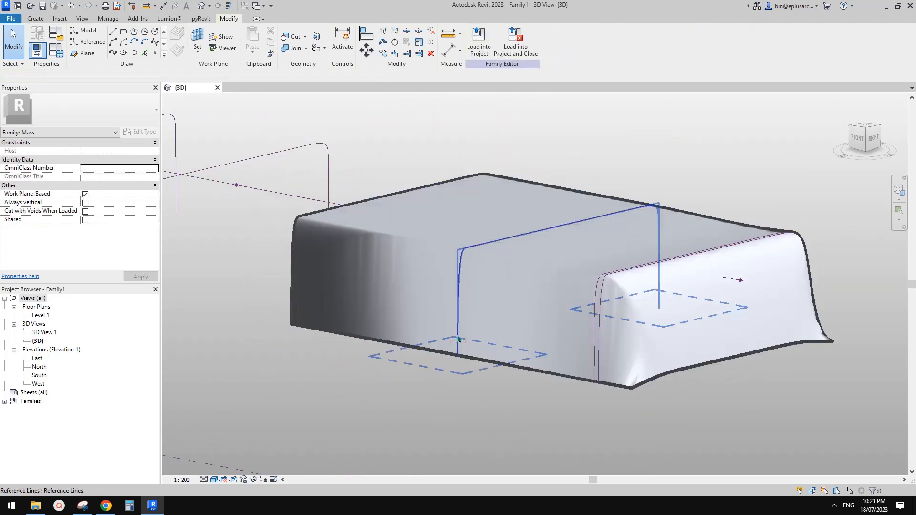
pyautogui.click(545, 293)
pyautogui.scroll(-1, 547, 295)
pyautogui.keyDown('shift'); pyautogui.moveTo(585, 317); pyautogui.dragTo(654, 341, button='middle'); pyautogui.keyUp('shift')
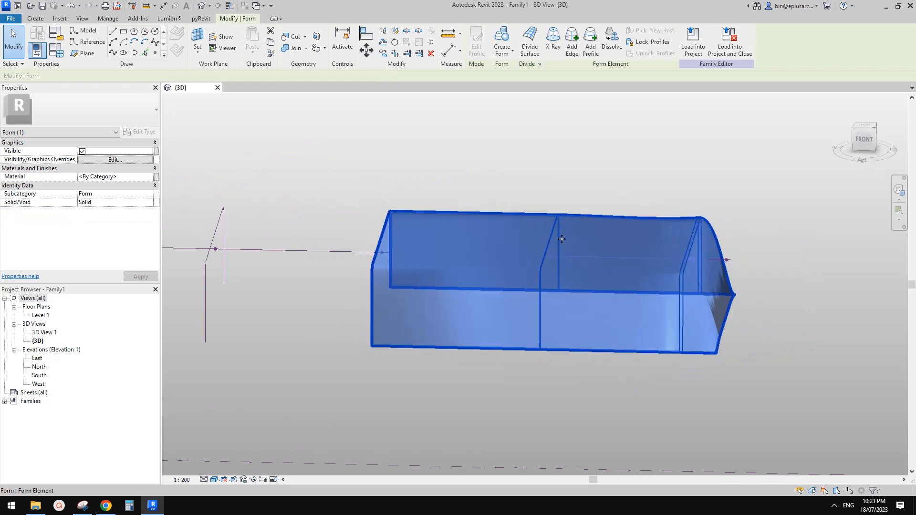
pyautogui.keyDown('shift'); pyautogui.moveTo(614, 252); pyautogui.dragTo(542, 211, button='middle'); pyautogui.keyUp('shift')
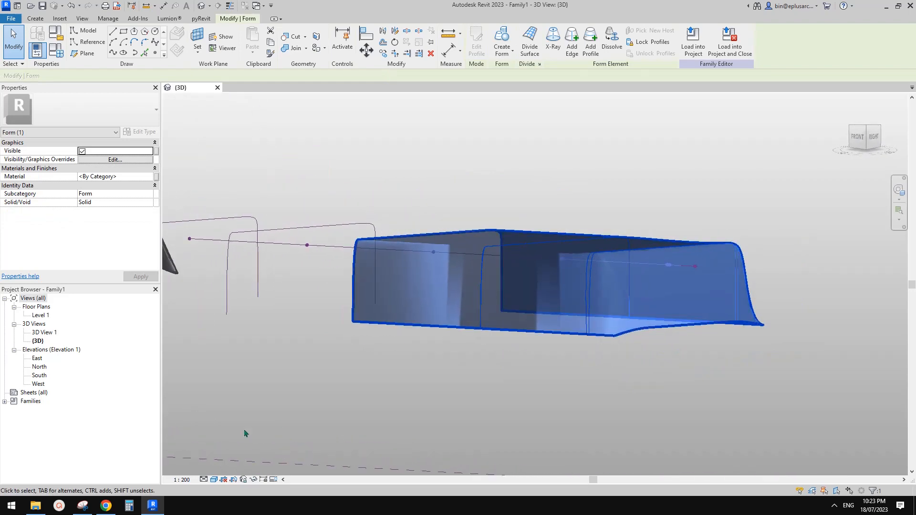
pyautogui.click(107, 506)
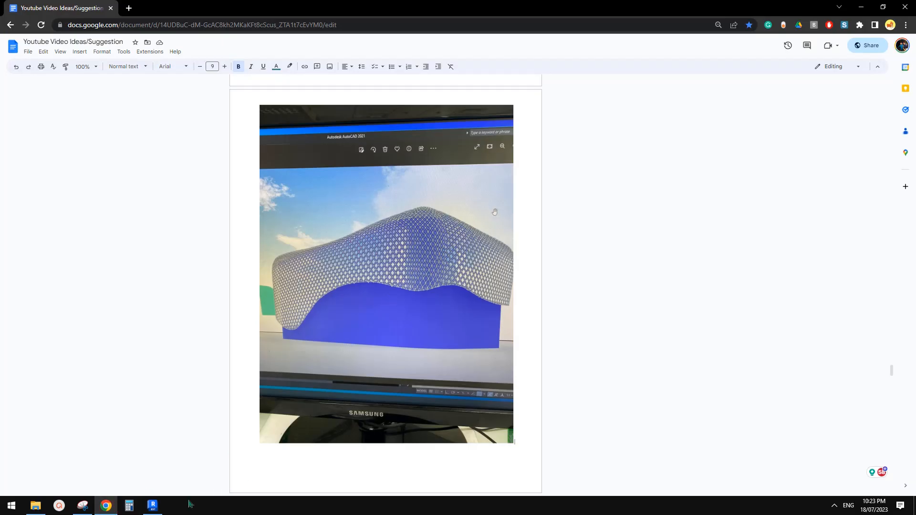
pyautogui.click(159, 507)
# Step: Apply Divide Surface to the lofted form, producing a 10 × 10 UV grid
pyautogui.keyDown('shift'); pyautogui.moveTo(592, 305); pyautogui.dragTo(537, 345, button='middle'); pyautogui.keyUp('shift')
pyautogui.scroll(2, 564, 277)
pyautogui.click(529, 33)
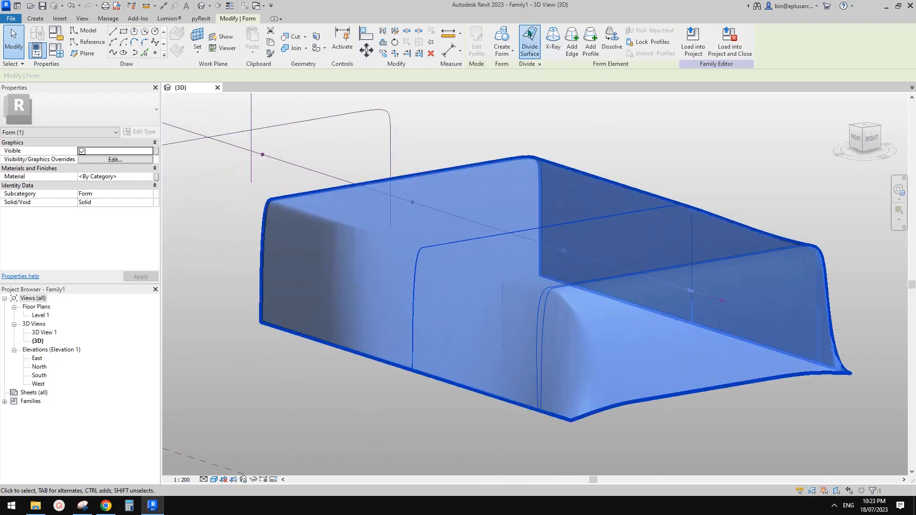
pyautogui.keyDown('shift'); pyautogui.moveTo(611, 267); pyautogui.dragTo(743, 334, button='middle'); pyautogui.keyUp('shift')
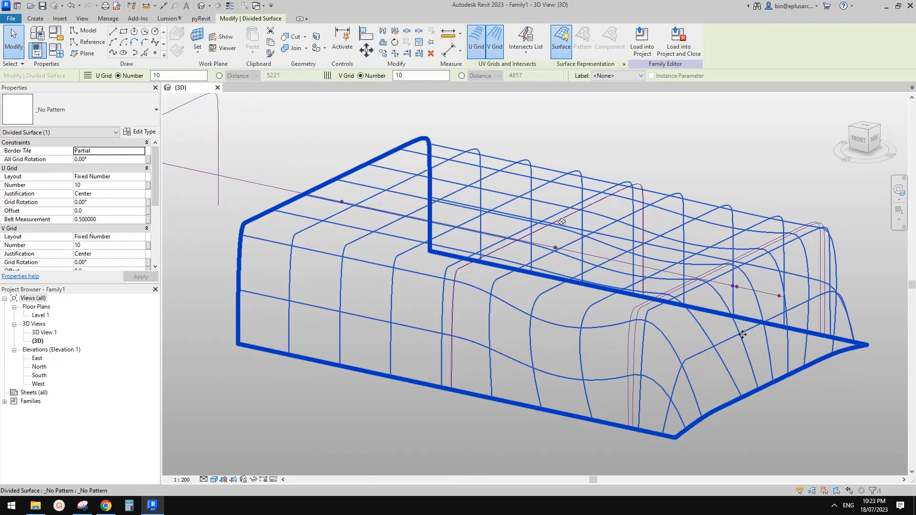
# Step: Switch the divided surface to the Rhomboid pattern with U and V Grid Number 50
pyautogui.click(119, 110)
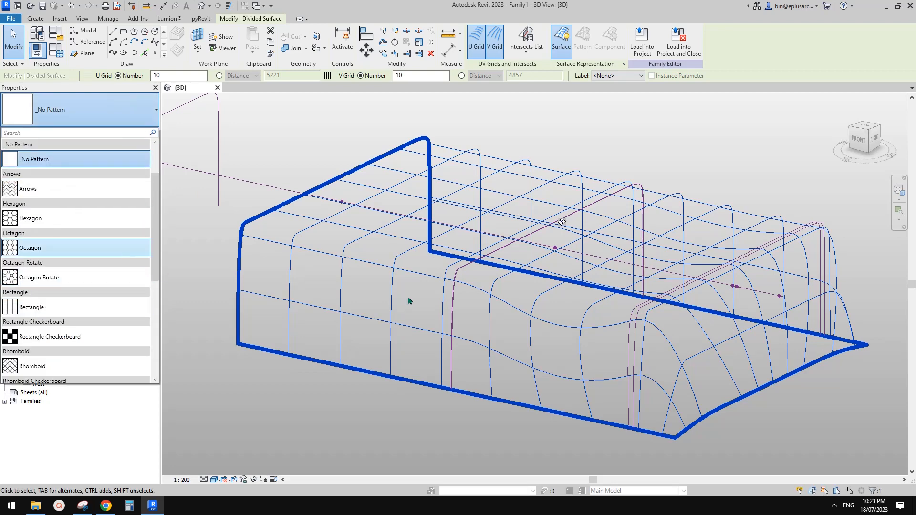
pyautogui.scroll(-3, 112, 272)
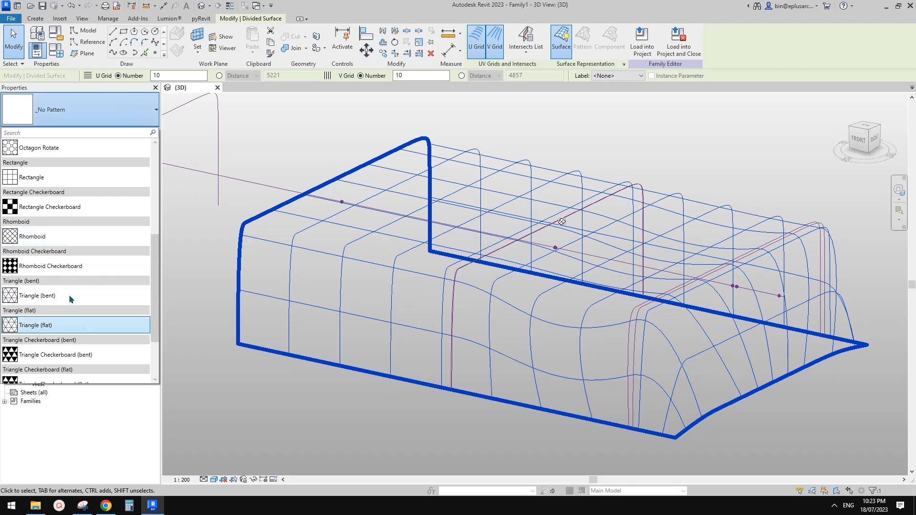
pyautogui.click(53, 237)
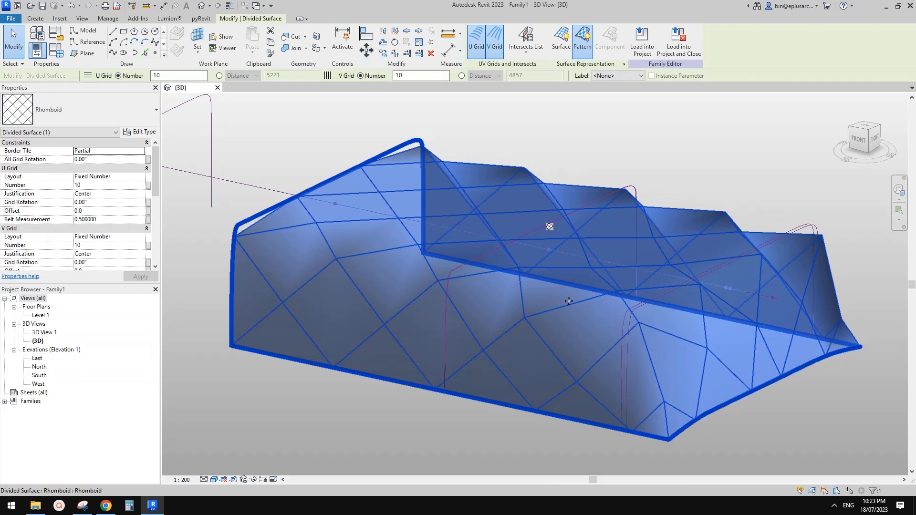
pyautogui.keyDown('shift'); pyautogui.moveTo(567, 300); pyautogui.dragTo(650, 262, button='middle'); pyautogui.keyUp('shift')
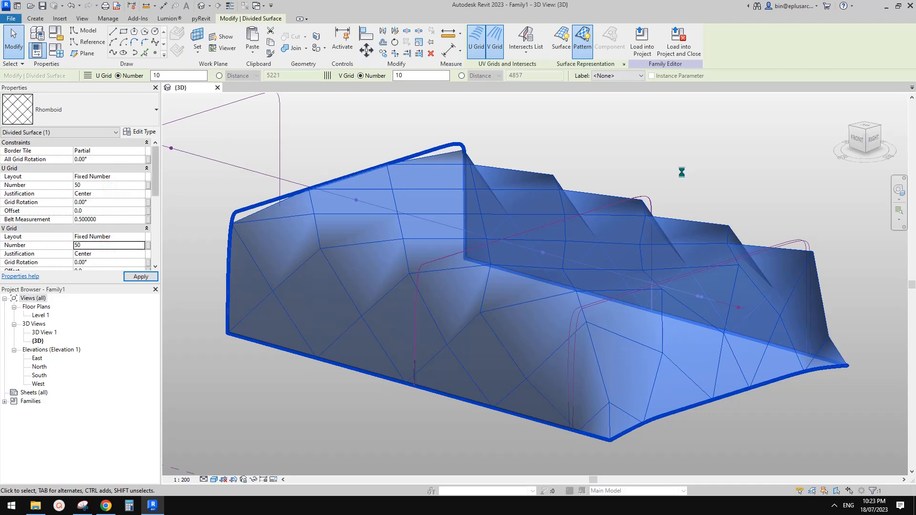
pyautogui.press('Escape')
pyautogui.keyDown('shift'); pyautogui.moveTo(538, 228); pyautogui.dragTo(653, 266, button='middle'); pyautogui.keyUp('shift')
pyautogui.keyDown('shift'); pyautogui.moveTo(563, 308); pyautogui.dragTo(587, 431, button='middle'); pyautogui.keyUp('shift')
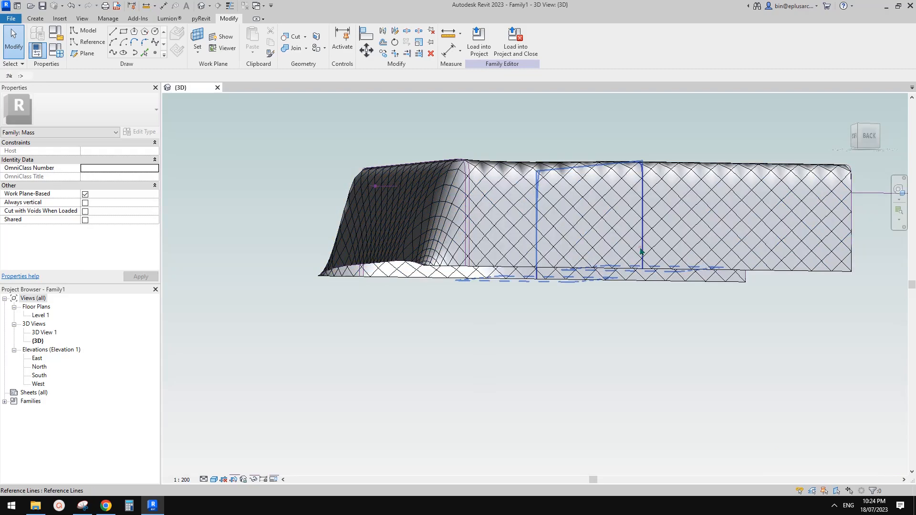
# Step: Drag a profile reference line's end to reshape the mass, then undo the unwanted deformation
pyautogui.click(642, 253)
pyautogui.keyDown('shift'); pyautogui.moveTo(643, 254); pyautogui.dragTo(741, 281, button='middle'); pyautogui.keyUp('shift')
pyautogui.scroll(1, 735, 280)
pyautogui.scroll(5, 718, 276)
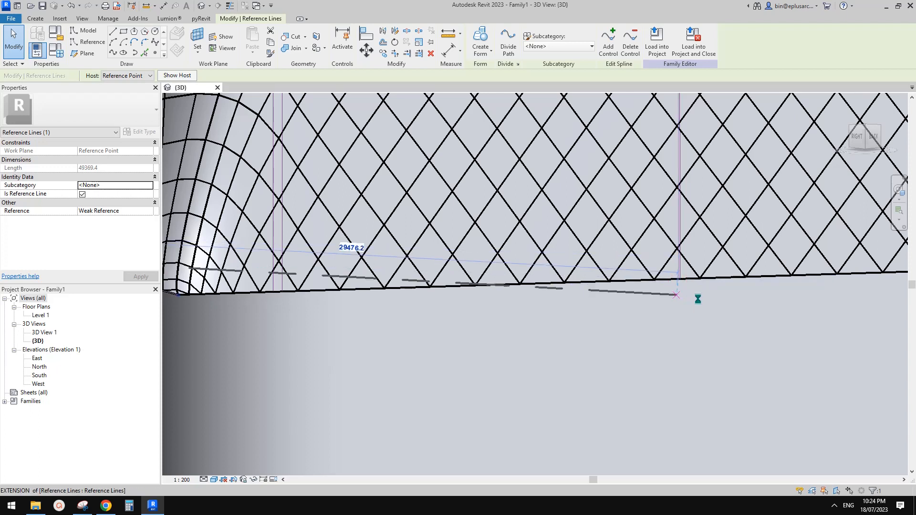
pyautogui.keyDown('shift'); pyautogui.moveTo(697, 299); pyautogui.dragTo(715, 340, button='middle'); pyautogui.keyUp('shift')
pyautogui.hotkey('ctrl', 'z')
pyautogui.scroll(4, 615, 291)
pyautogui.scroll(-4, 618, 291)
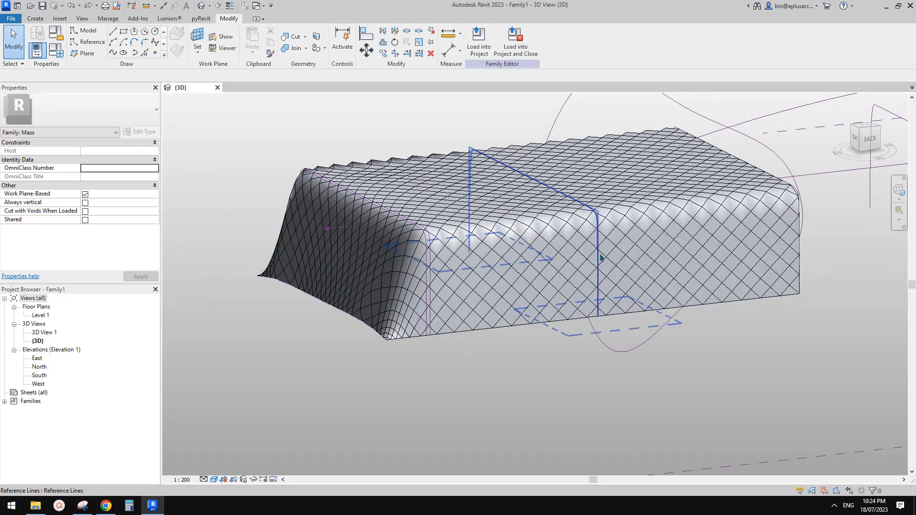
# Step: Drag the middle reference line's end to give the mass a wavier side
pyautogui.keyDown('shift'); pyautogui.moveTo(600, 257); pyautogui.dragTo(590, 276, button='middle'); pyautogui.keyUp('shift')
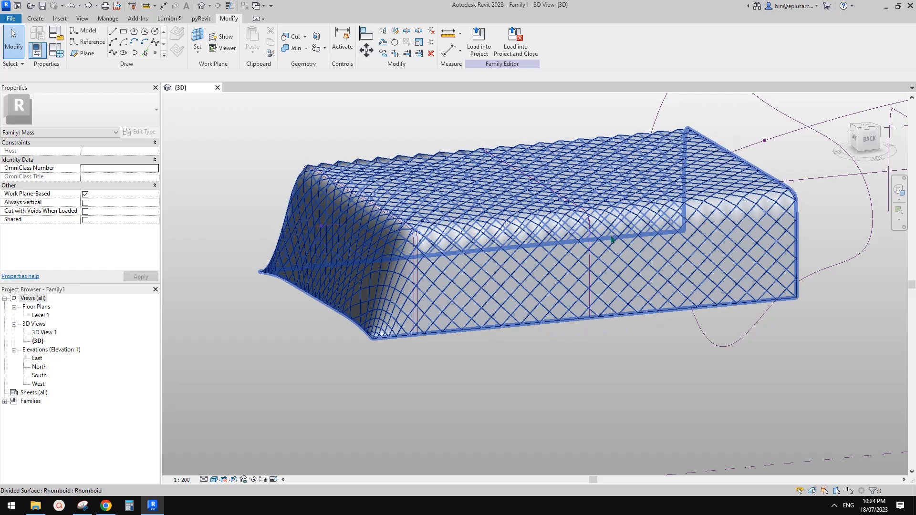
pyautogui.keyDown('shift'); pyautogui.moveTo(608, 241); pyautogui.dragTo(596, 233, button='middle'); pyautogui.keyUp('shift')
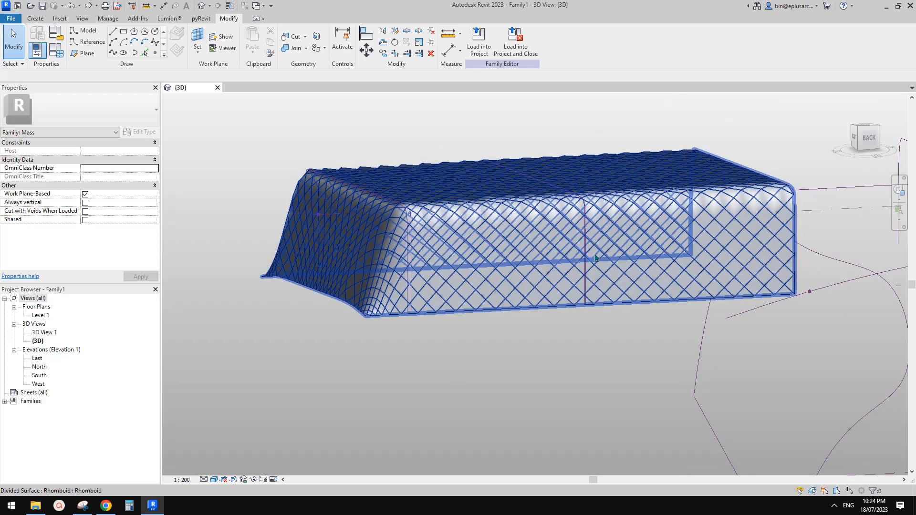
pyautogui.keyDown('shift'); pyautogui.moveTo(602, 256); pyautogui.dragTo(555, 284, button='middle'); pyautogui.keyUp('shift')
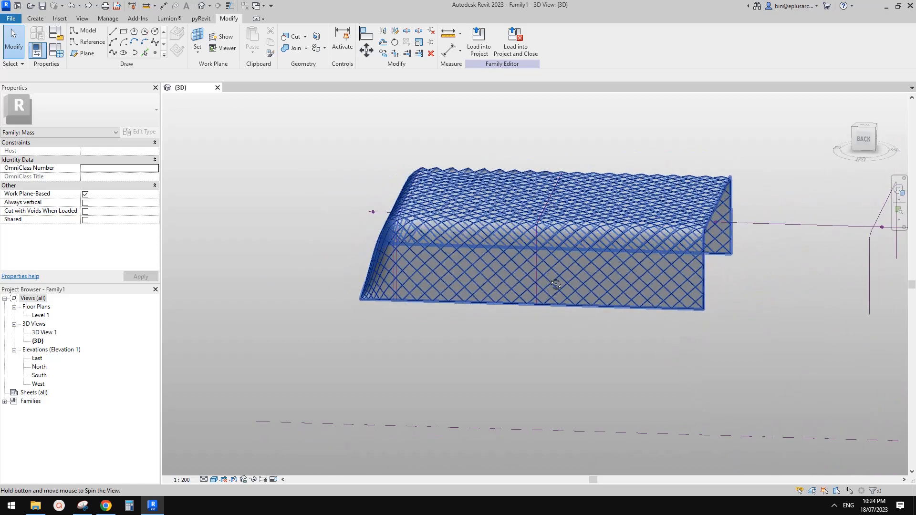
pyautogui.keyDown('shift'); pyautogui.moveTo(597, 308); pyautogui.dragTo(610, 287, button='middle'); pyautogui.keyUp('shift')
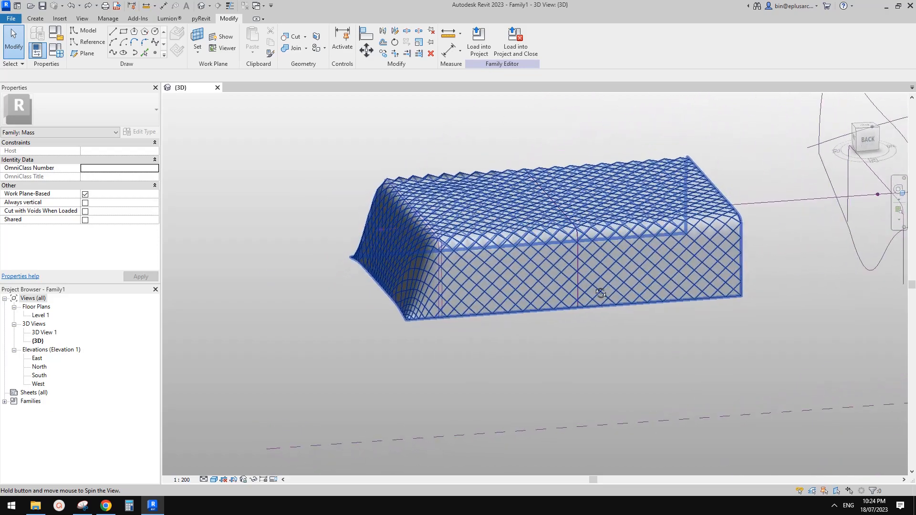
pyautogui.scroll(2, 575, 267)
pyautogui.click(579, 267)
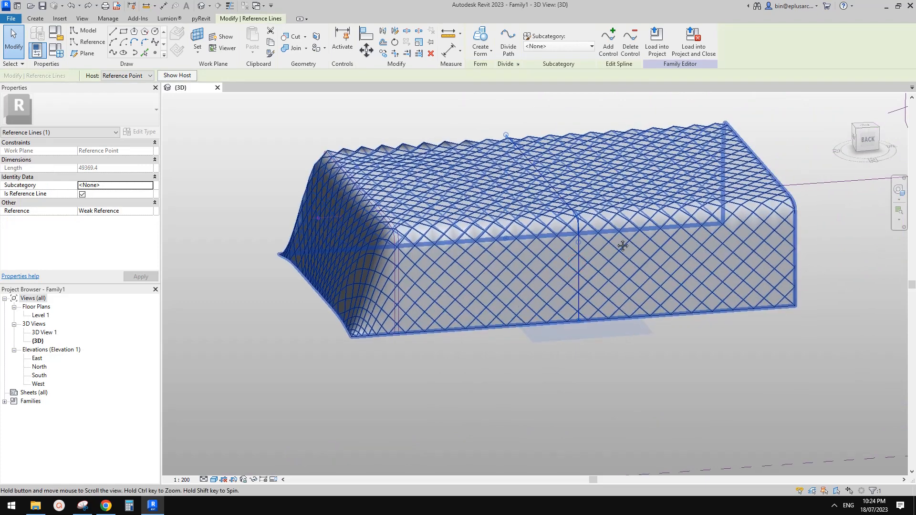
pyautogui.moveTo(622, 245); pyautogui.dragTo(622, 246, button='middle')
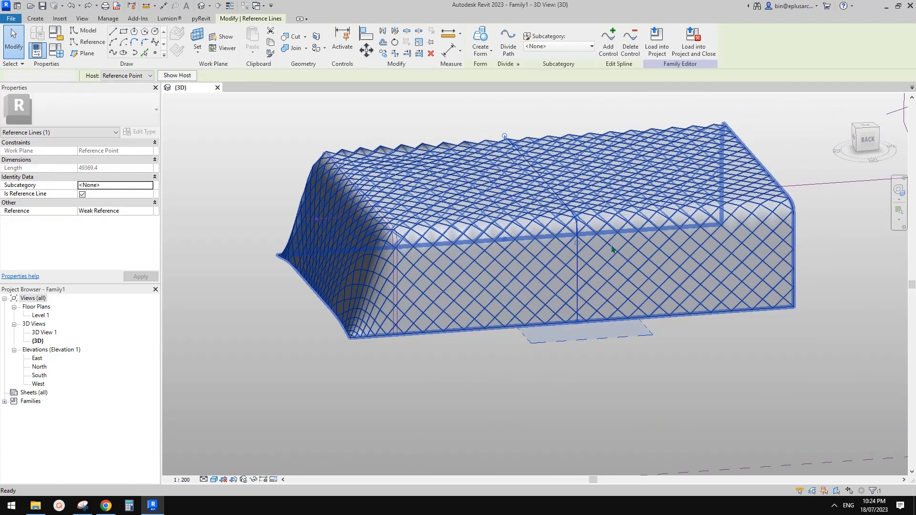
pyautogui.press('Escape')
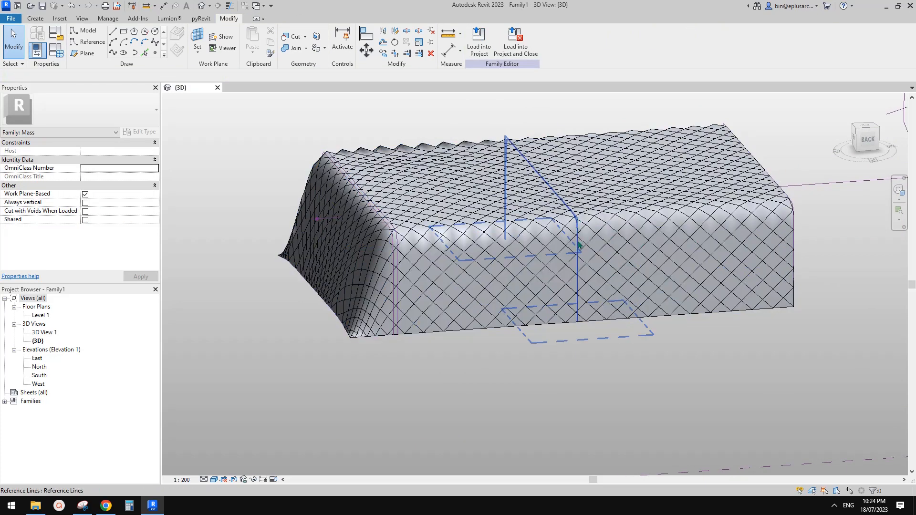
pyautogui.click(578, 245)
pyautogui.keyDown('shift'); pyautogui.moveTo(564, 272); pyautogui.dragTo(495, 282, button='middle'); pyautogui.keyUp('shift')
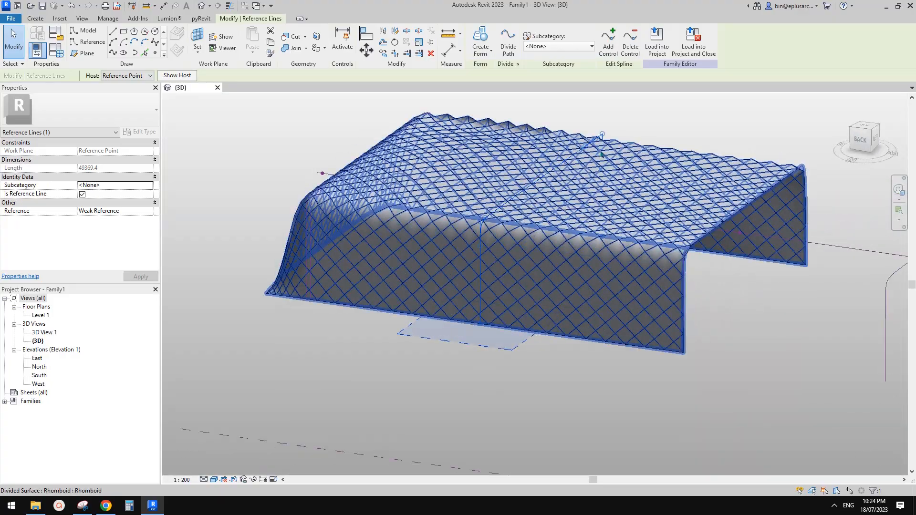
pyautogui.keyDown('shift'); pyautogui.moveTo(574, 188); pyautogui.dragTo(577, 251, button='middle'); pyautogui.keyUp('shift')
pyautogui.scroll(2, 578, 251)
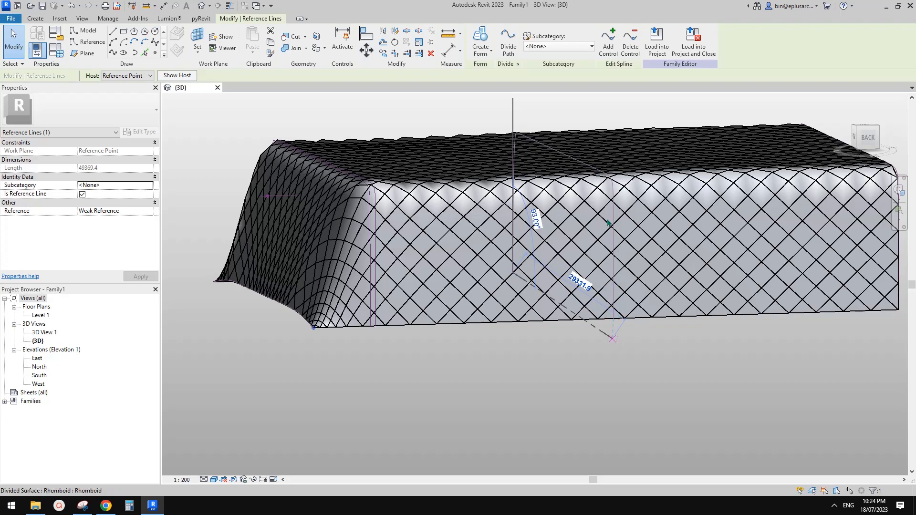
pyautogui.keyDown('shift'); pyautogui.moveTo(608, 223); pyautogui.dragTo(573, 258, button='middle'); pyautogui.keyUp('shift')
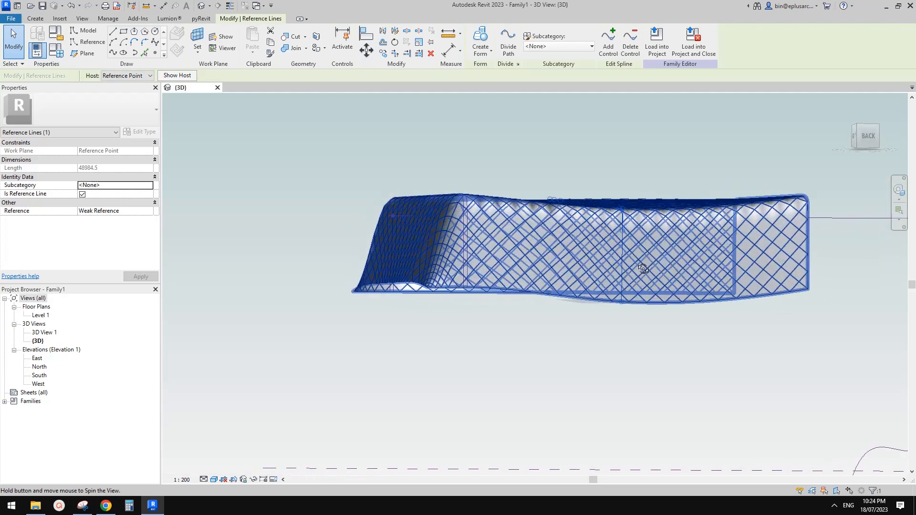
# Step: Drag another reference line end to further flare the form's side
pyautogui.keyDown('shift'); pyautogui.moveTo(636, 304); pyautogui.dragTo(556, 236, button='middle'); pyautogui.keyUp('shift')
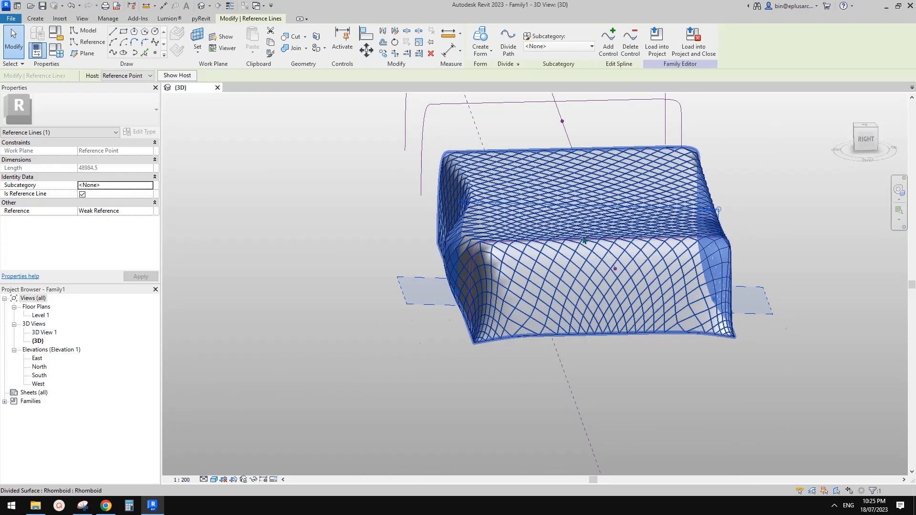
pyautogui.keyDown('shift'); pyautogui.moveTo(461, 222); pyautogui.dragTo(469, 199, button='middle'); pyautogui.keyUp('shift')
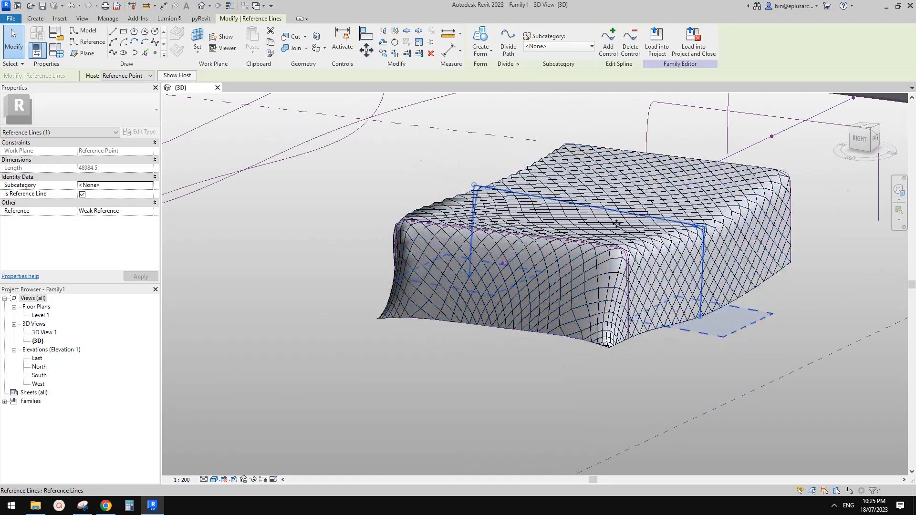
pyautogui.keyDown('shift'); pyautogui.moveTo(725, 266); pyautogui.dragTo(574, 217, button='middle'); pyautogui.keyUp('shift')
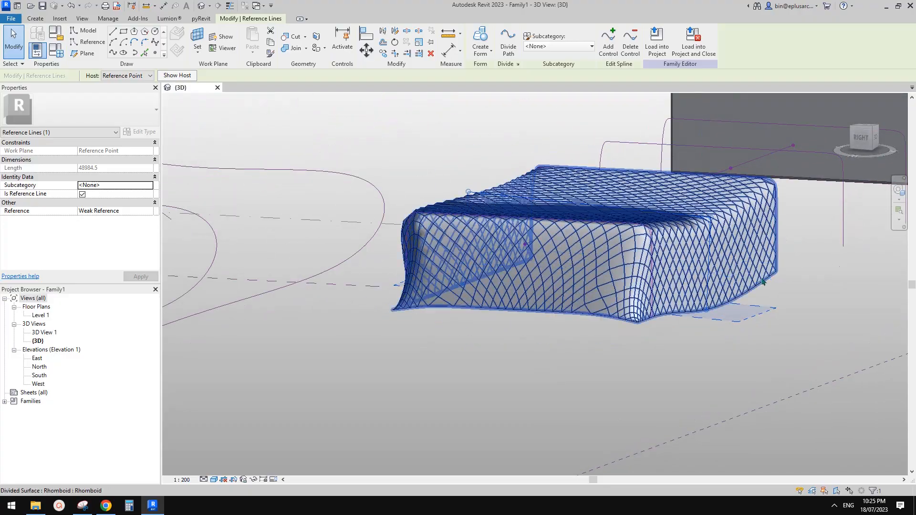
pyautogui.keyDown('shift'); pyautogui.moveTo(762, 282); pyautogui.dragTo(637, 300, button='middle'); pyautogui.keyUp('shift')
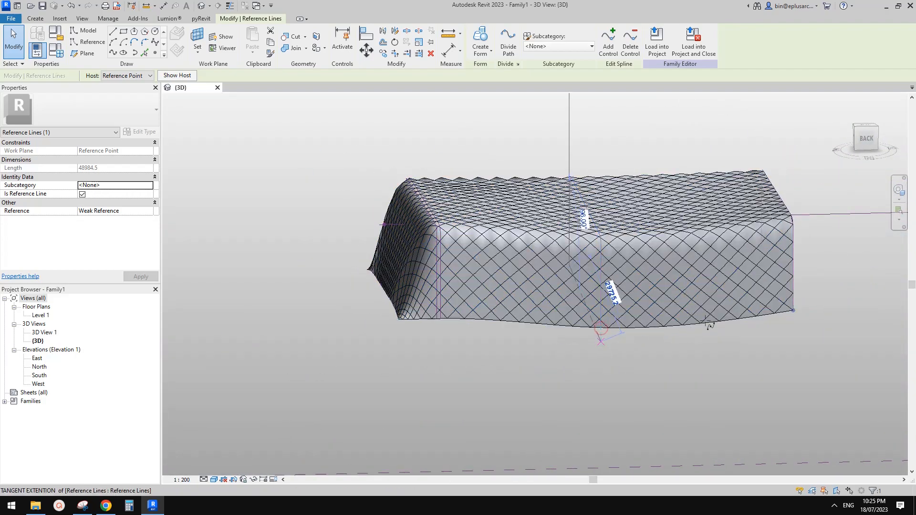
pyautogui.keyDown('shift'); pyautogui.moveTo(714, 316); pyautogui.dragTo(618, 280, button='middle'); pyautogui.keyUp('shift')
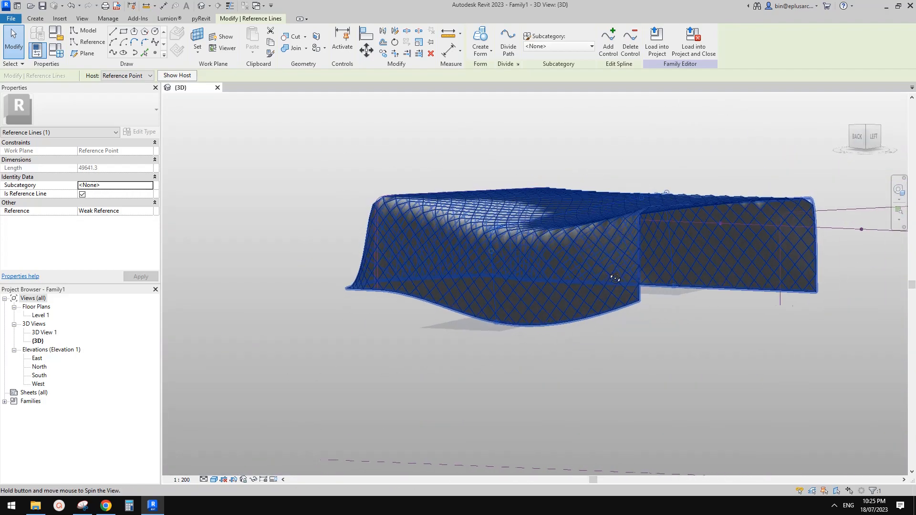
pyautogui.press('Escape')
# Step: Shorten a profile reference line so the right side of the mass rises
pyautogui.moveTo(713, 273)
pyautogui.keyDown('shift'); pyautogui.mouseDown(button='middle')
pyautogui.moveTo(620, 286)
pyautogui.moveTo(559, 282)
pyautogui.moveTo(709, 269)
pyautogui.mouseUp(button='middle'); pyautogui.keyUp('shift')
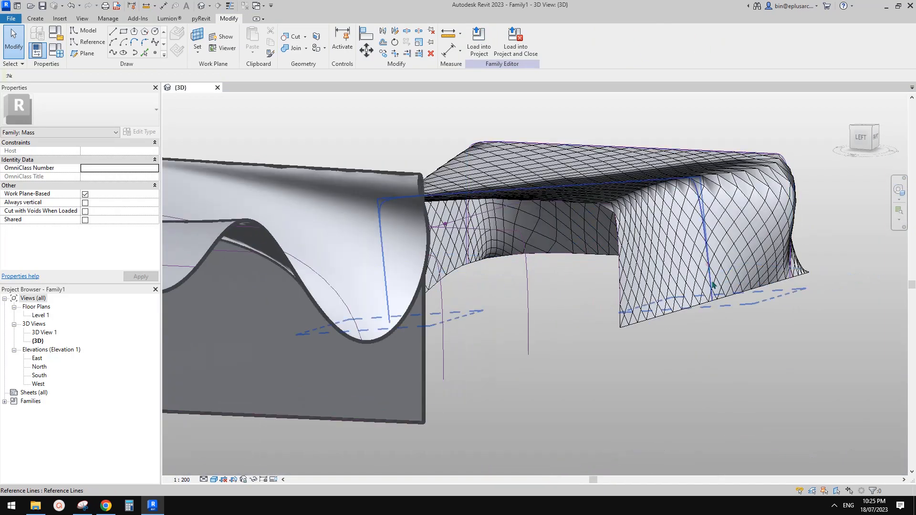
pyautogui.click(709, 270)
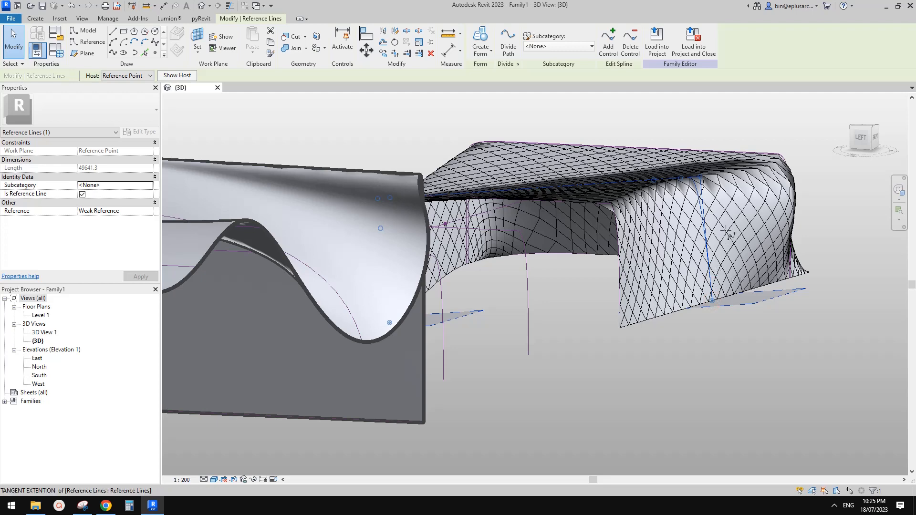
pyautogui.moveTo(658, 179); pyautogui.dragTo(685, 181)
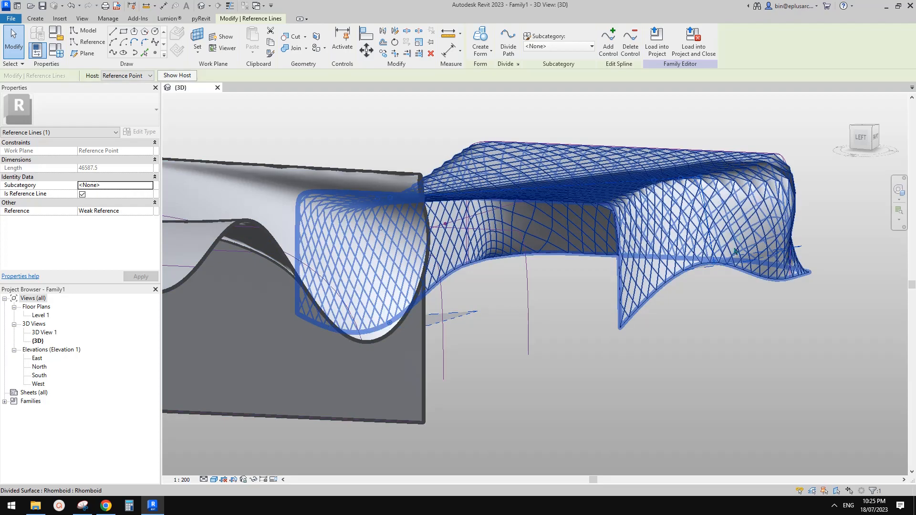
pyautogui.keyDown('shift'); pyautogui.moveTo(775, 301); pyautogui.dragTo(648, 293, button='middle'); pyautogui.keyUp('shift')
pyautogui.scroll(-3, 638, 296)
pyautogui.click(673, 316)
# Step: Select the reference line and compare the mass against the reference photo in Chrome
pyautogui.click(675, 264)
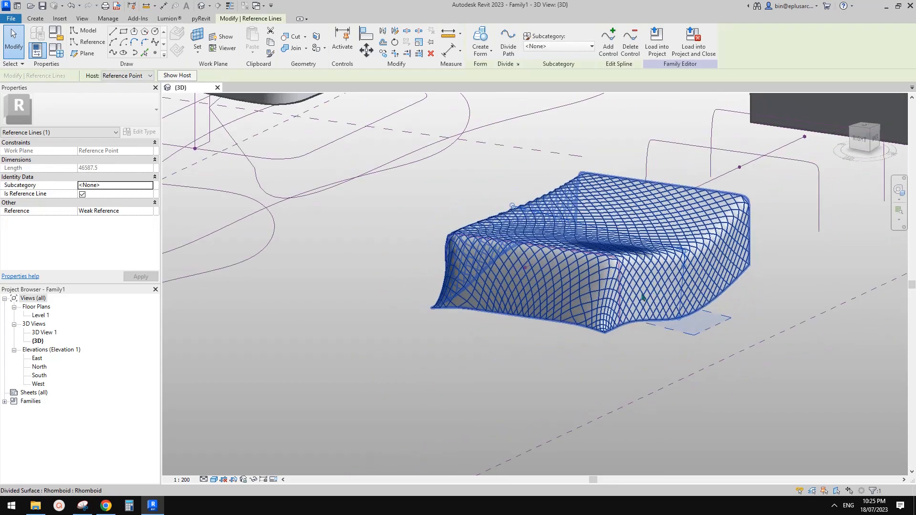
pyautogui.click(106, 507)
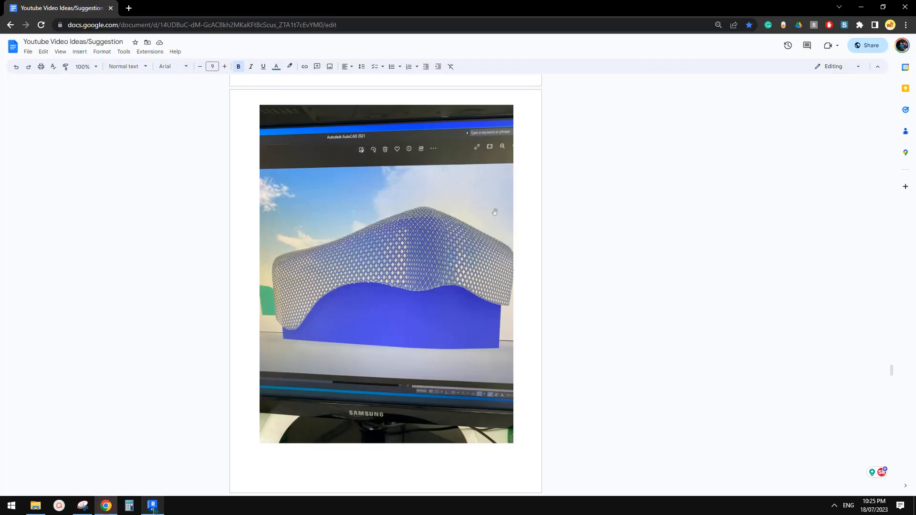
pyautogui.click(152, 506)
pyautogui.scroll(3, 613, 333)
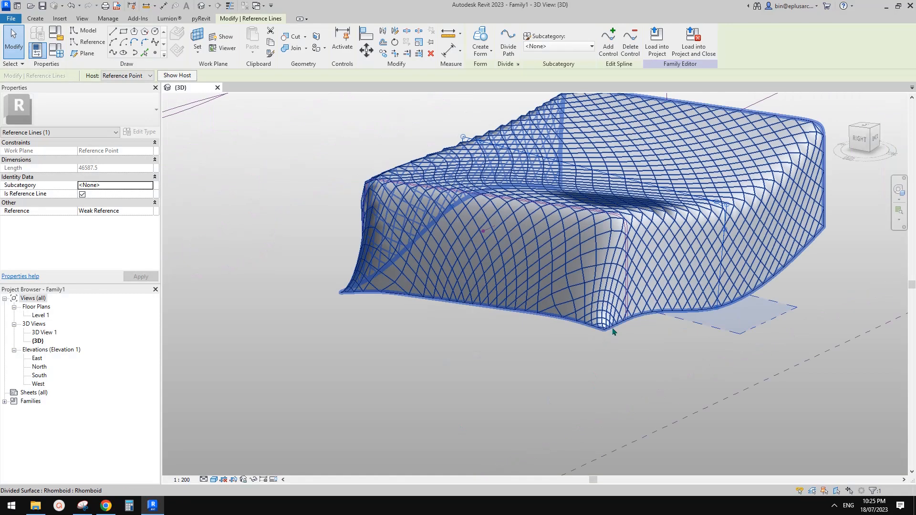
pyautogui.click(613, 330)
pyautogui.keyDown('shift'); pyautogui.moveTo(613, 333); pyautogui.dragTo(583, 373, button='middle'); pyautogui.keyUp('shift')
pyautogui.click(583, 372)
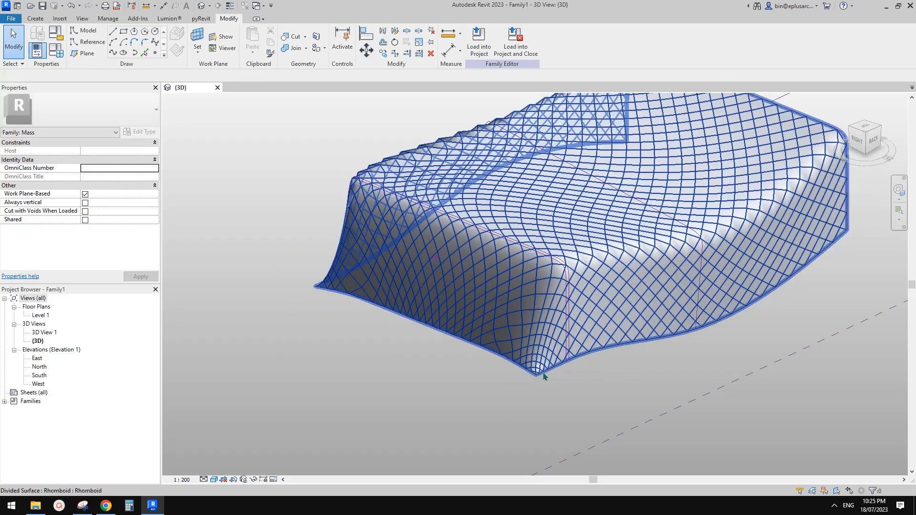
pyautogui.keyDown('shift'); pyautogui.moveTo(543, 373); pyautogui.dragTo(669, 365, button='middle'); pyautogui.keyUp('shift')
pyautogui.scroll(2, 608, 350)
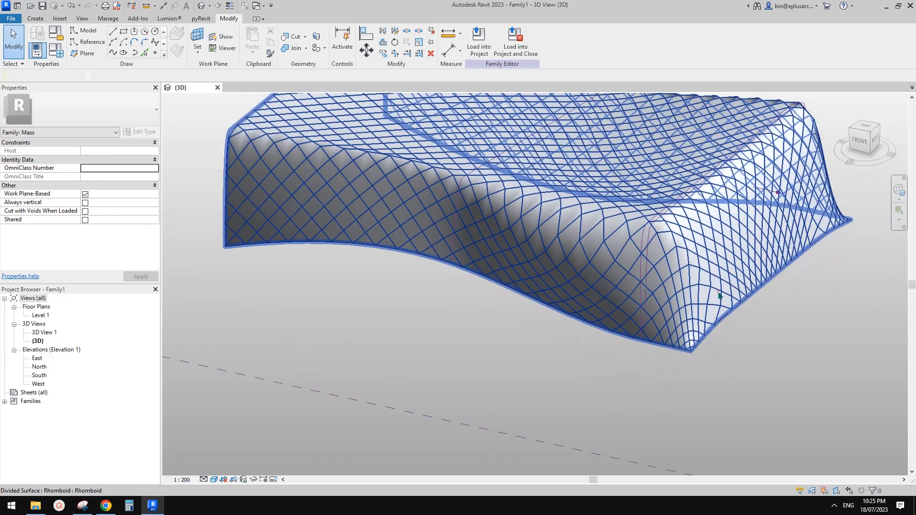
pyautogui.click(717, 291)
pyautogui.moveTo(732, 308); pyautogui.dragTo(671, 330, button='middle')
pyautogui.press('Escape')
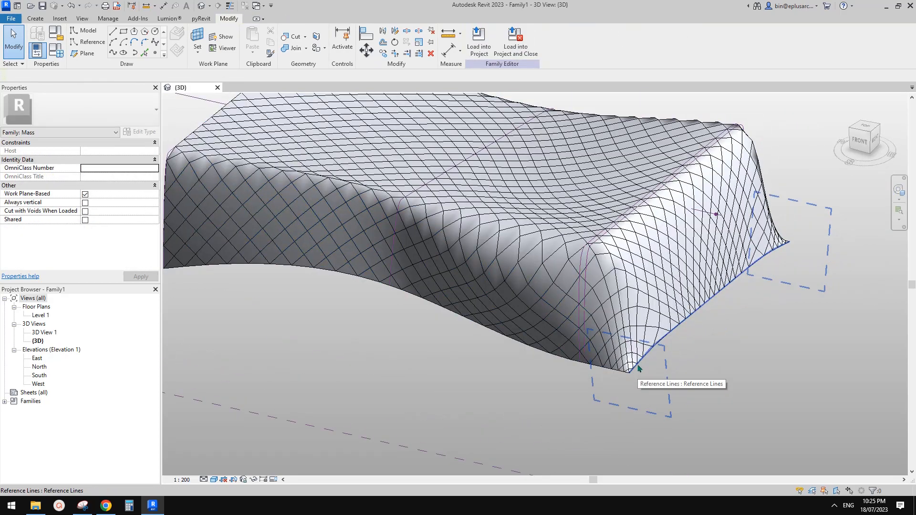
pyautogui.keyDown('shift'); pyautogui.moveTo(638, 368); pyautogui.dragTo(716, 272, button='middle'); pyautogui.keyUp('shift')
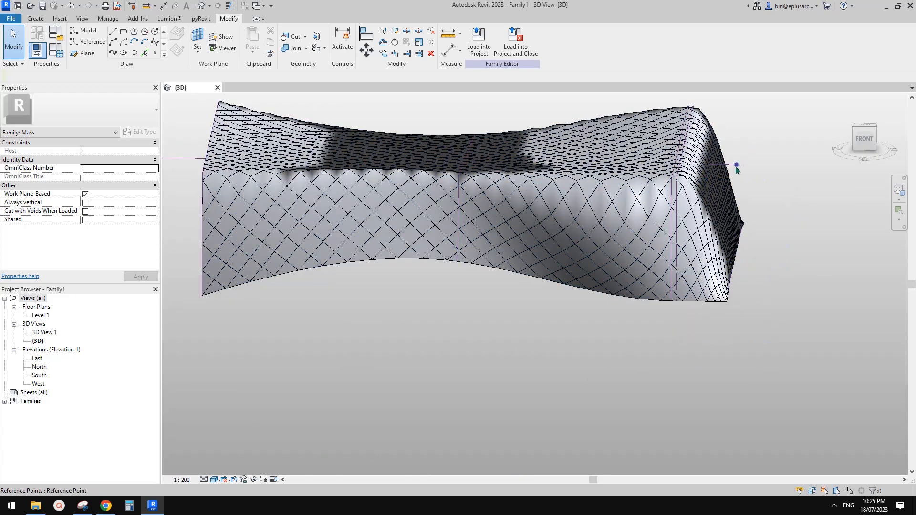
pyautogui.keyDown('shift'); pyautogui.moveTo(737, 170); pyautogui.dragTo(735, 283, button='middle'); pyautogui.keyUp('shift')
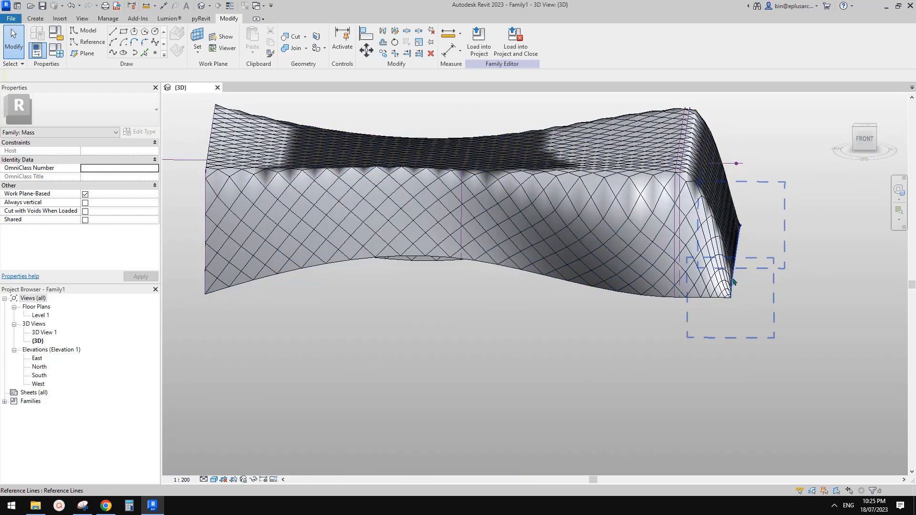
pyautogui.scroll(2, 753, 189)
pyautogui.moveTo(738, 212); pyautogui.dragTo(734, 234, button='middle')
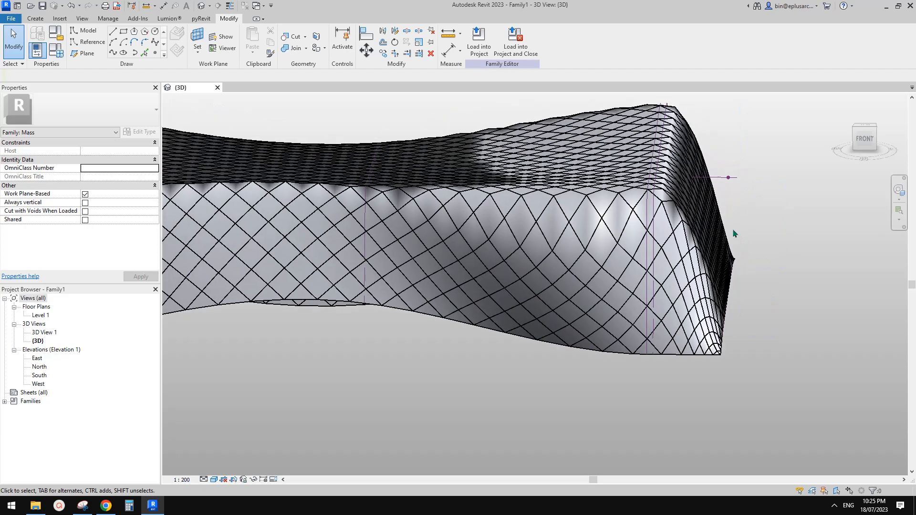
# Step: Slide the hosted reference point on the end rib slightly inward along its line
pyautogui.click(728, 180)
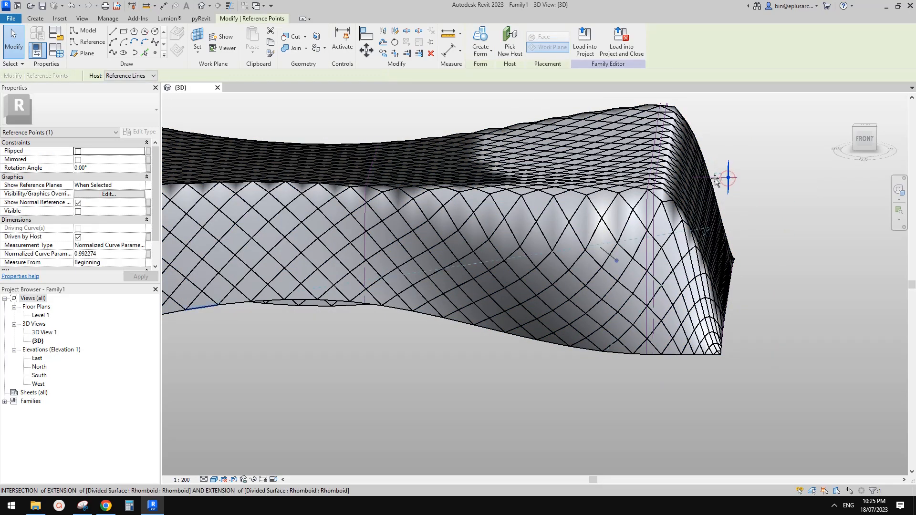
pyautogui.moveTo(715, 178); pyautogui.dragTo(717, 178)
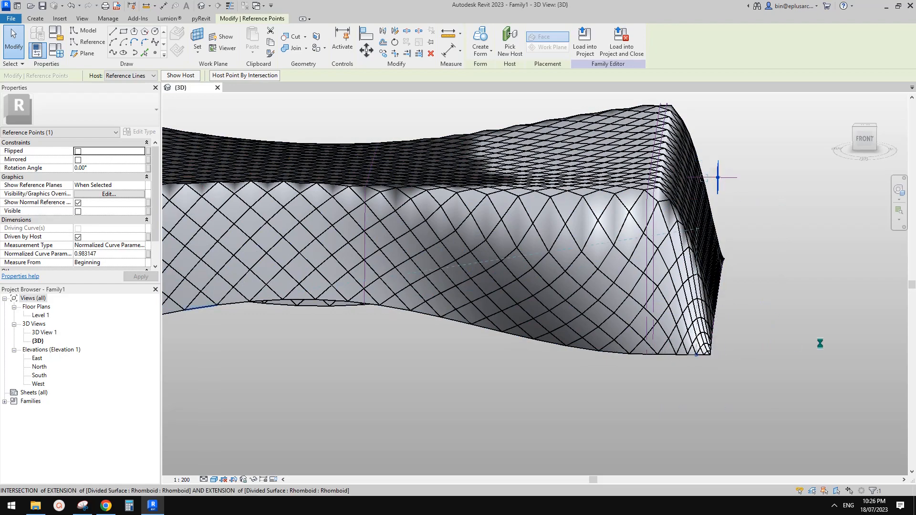
pyautogui.keyDown('shift'); pyautogui.moveTo(714, 327); pyautogui.dragTo(728, 316, button='middle'); pyautogui.keyUp('shift')
pyautogui.keyDown('shift'); pyautogui.moveTo(728, 316); pyautogui.dragTo(619, 285, button='middle'); pyautogui.keyUp('shift')
pyautogui.scroll(-1, 623, 289)
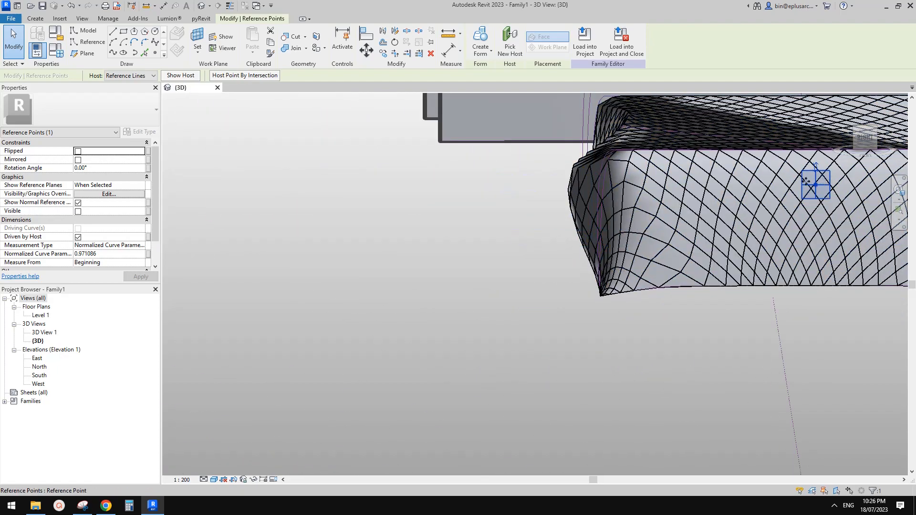
# Step: Shorten the end reference line at the corner by dragging its end
pyautogui.click(631, 302)
pyautogui.scroll(3, 620, 302)
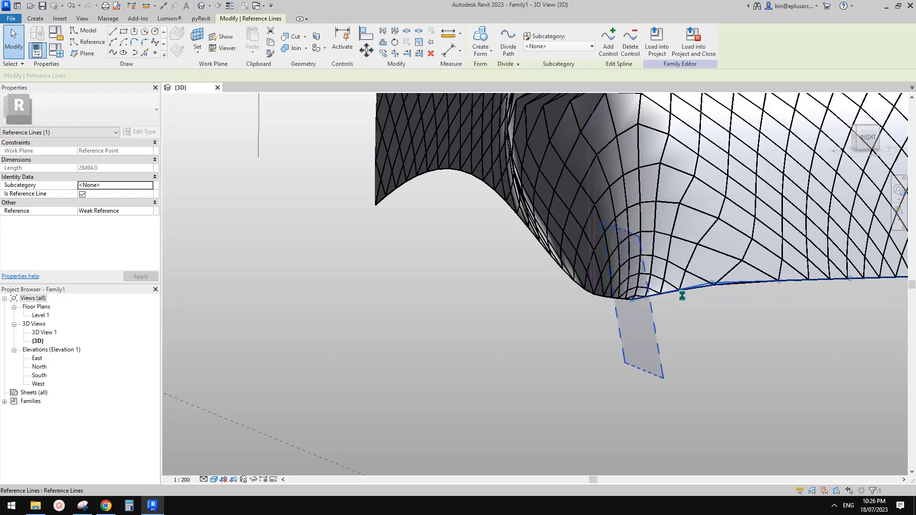
pyautogui.scroll(-2, 681, 296)
pyautogui.keyDown('shift'); pyautogui.moveTo(668, 297); pyautogui.dragTo(682, 309, button='middle'); pyautogui.keyUp('shift')
pyautogui.scroll(3, 669, 305)
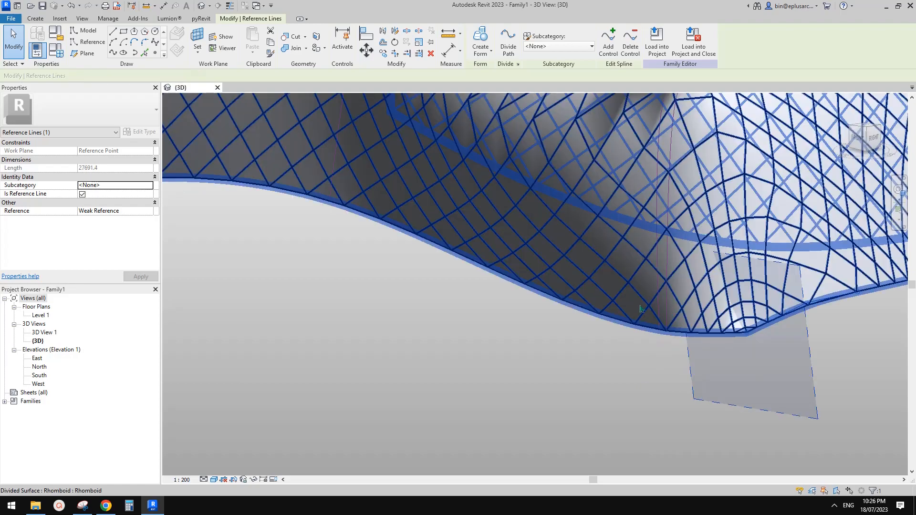
pyautogui.scroll(-1, 731, 333)
pyautogui.scroll(-4, 731, 332)
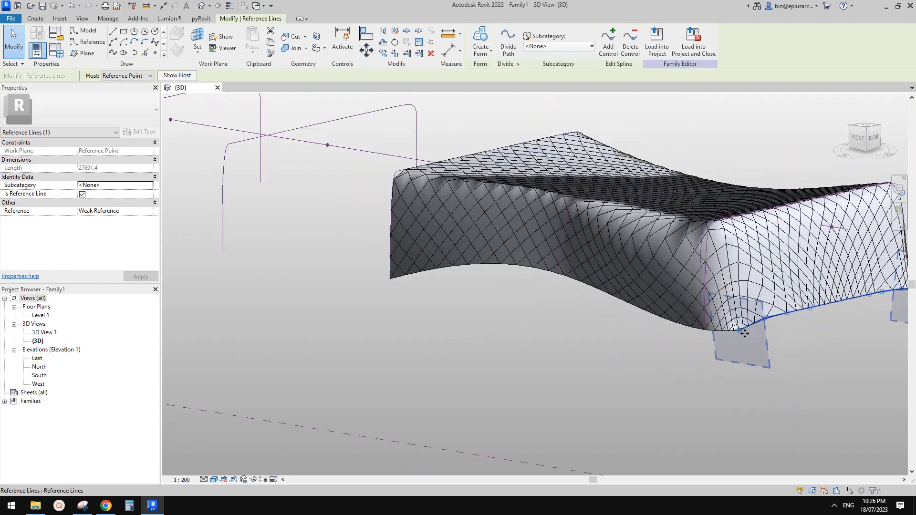
# Step: Adjust the end reference line's end point again, bringing its length to 28193.0
pyautogui.keyDown('shift'); pyautogui.moveTo(792, 322); pyautogui.dragTo(718, 379, button='middle'); pyautogui.keyUp('shift')
pyautogui.scroll(1, 704, 338)
pyautogui.scroll(2, 703, 338)
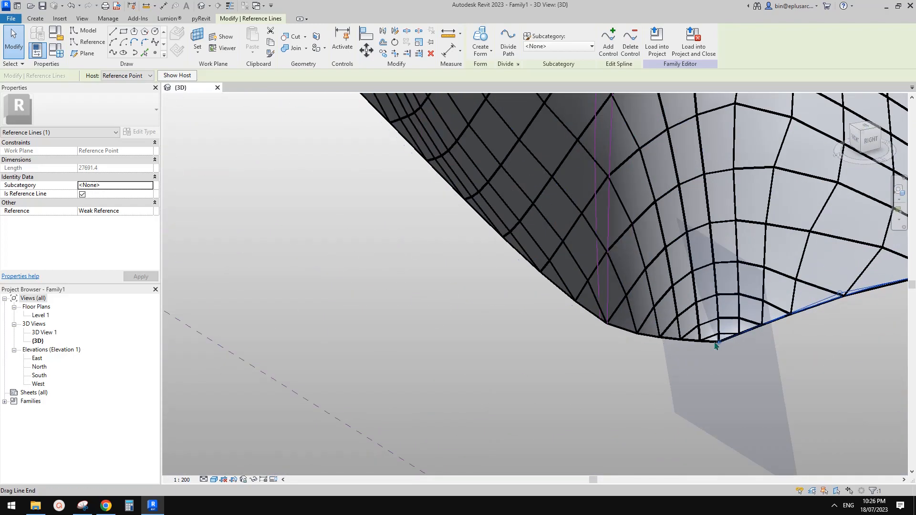
pyautogui.moveTo(720, 346); pyautogui.dragTo(715, 347)
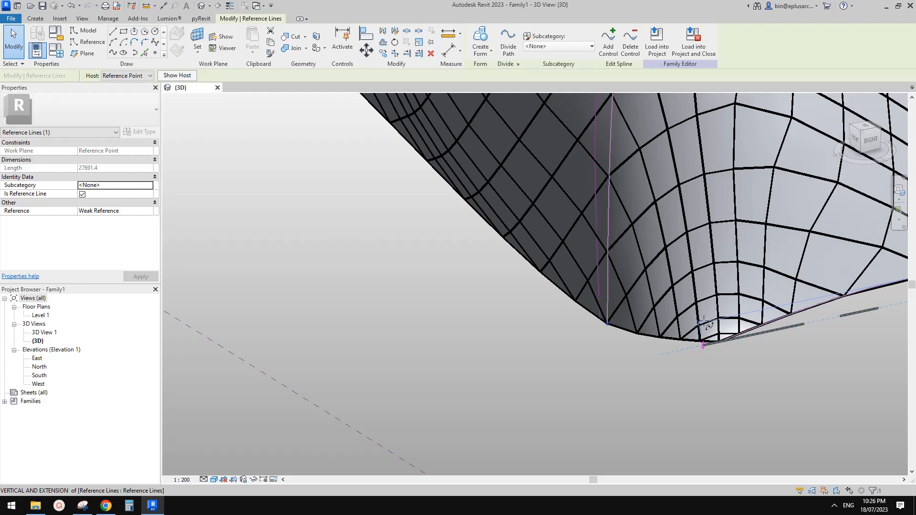
pyautogui.moveTo(704, 322); pyautogui.dragTo(703, 326)
pyautogui.scroll(-5, 697, 330)
pyautogui.scroll(1, 695, 333)
pyautogui.keyDown('shift'); pyautogui.moveTo(696, 333); pyautogui.dragTo(721, 259, button='middle'); pyautogui.keyUp('shift')
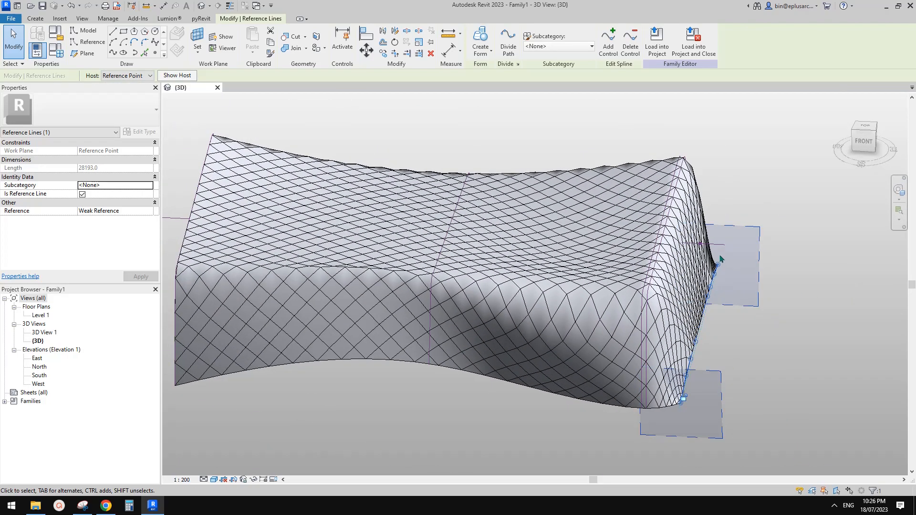
# Step: Select the reference point on the right edge, now at normalized parameter 0.971086
pyautogui.click(698, 243)
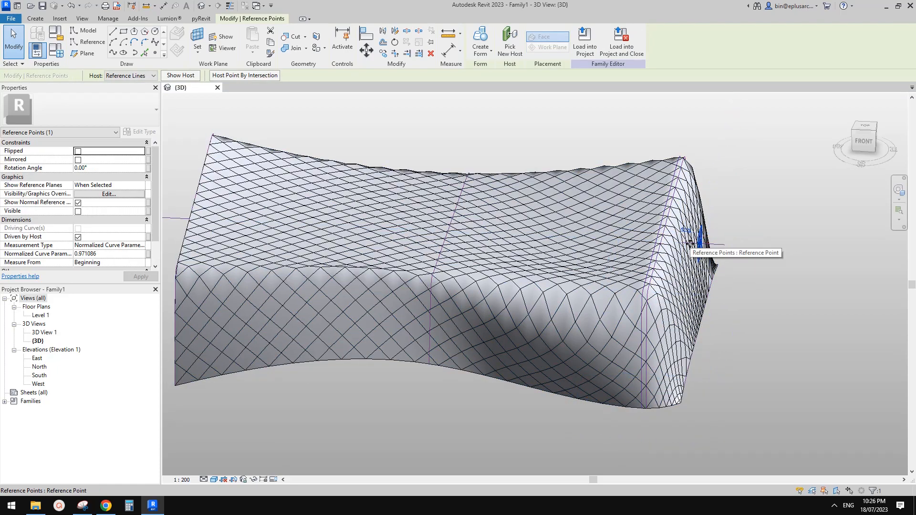
pyautogui.scroll(4, 694, 245)
pyautogui.scroll(2, 696, 245)
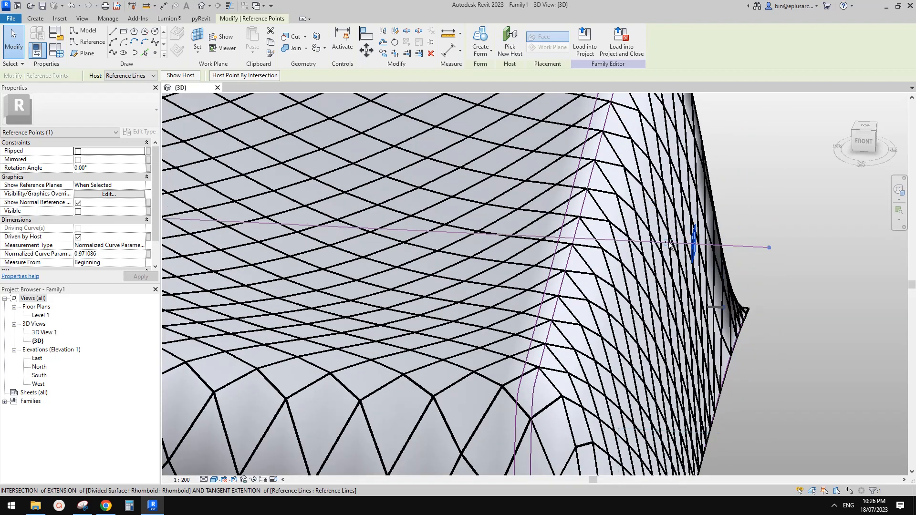
pyautogui.scroll(-6, 669, 245)
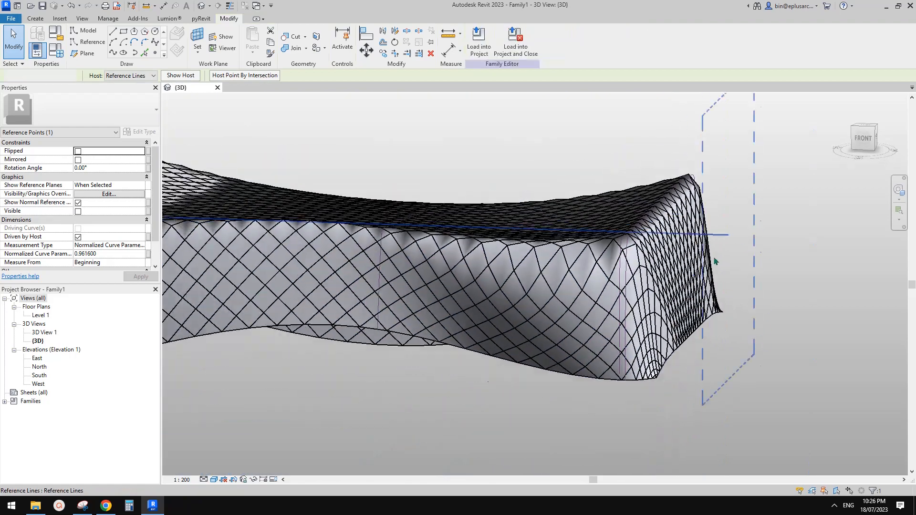
pyautogui.click(718, 268)
pyautogui.keyDown('shift'); pyautogui.moveTo(747, 291); pyautogui.dragTo(718, 302, button='middle'); pyautogui.keyUp('shift')
pyautogui.scroll(-2, 718, 301)
pyautogui.scroll(-1, 719, 303)
pyautogui.scroll(1, 683, 345)
pyautogui.keyDown('shift'); pyautogui.moveTo(685, 350); pyautogui.dragTo(644, 359, button='middle'); pyautogui.keyUp('shift')
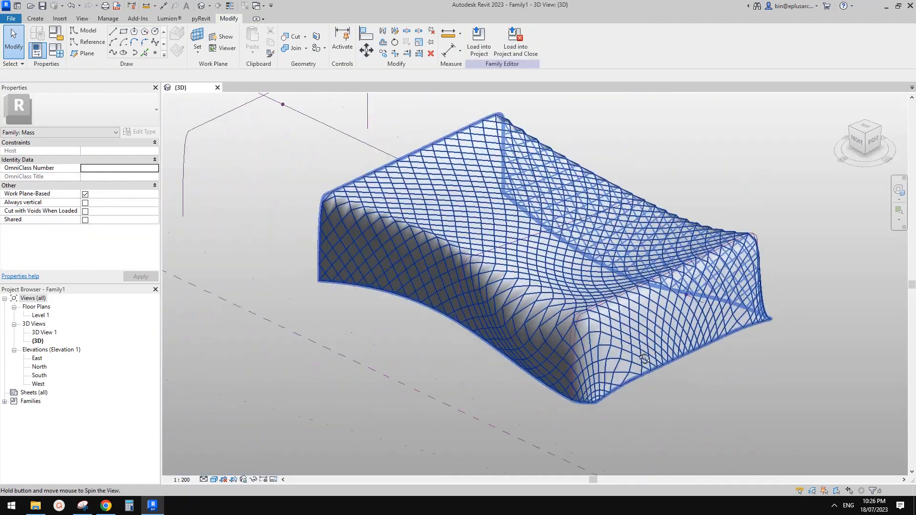
pyautogui.click(108, 508)
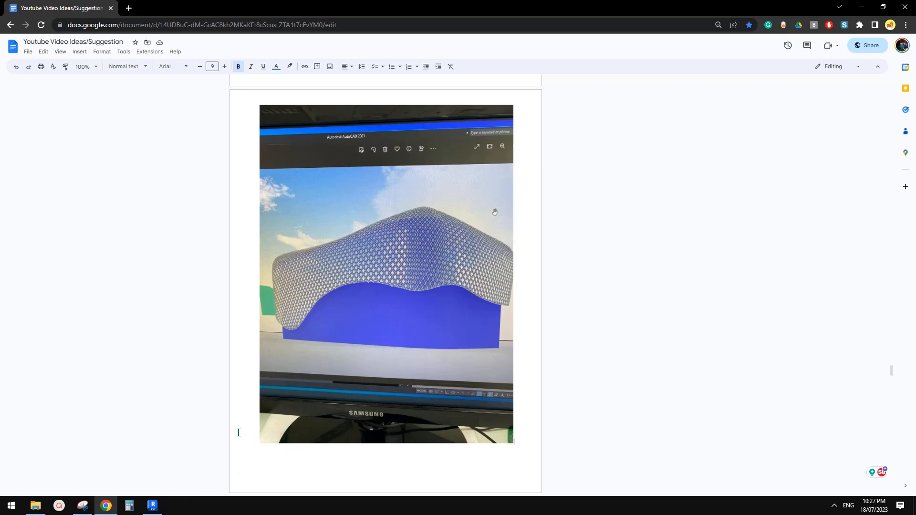
pyautogui.click(152, 505)
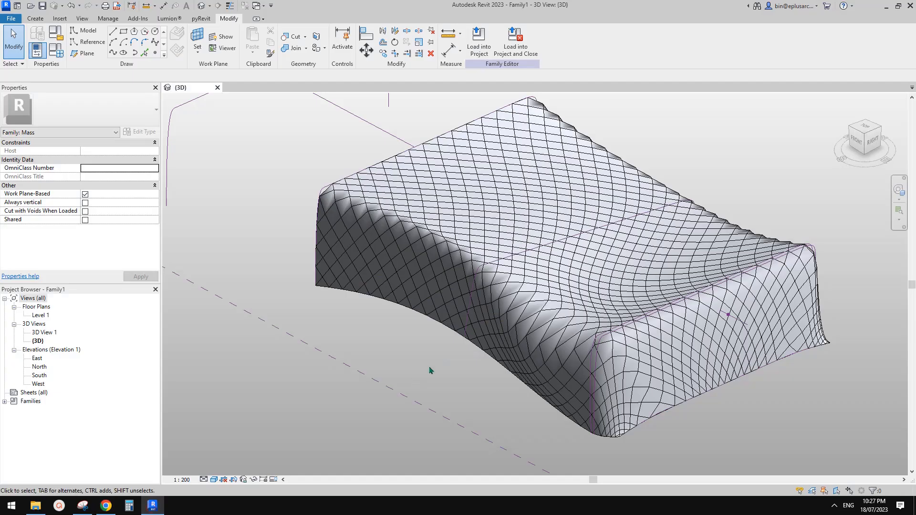
pyautogui.keyDown('shift'); pyautogui.moveTo(767, 323); pyautogui.dragTo(744, 387, button='middle'); pyautogui.keyUp('shift')
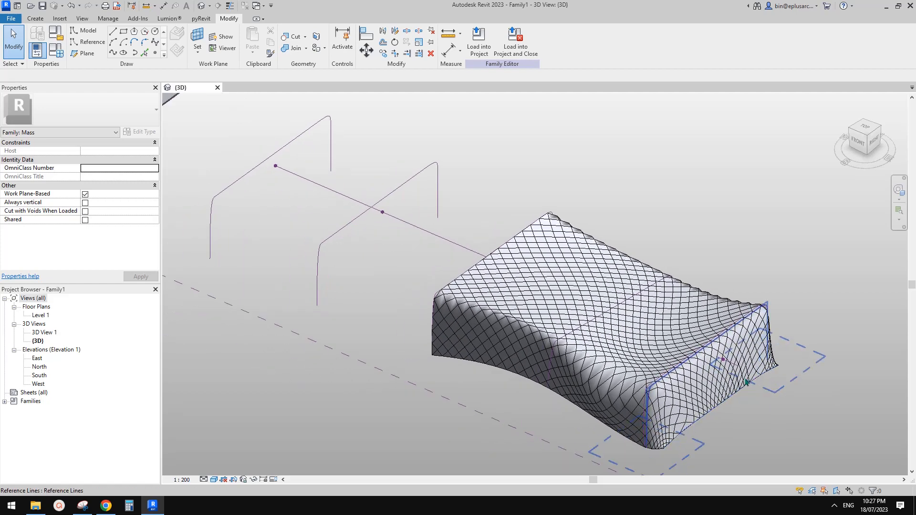
pyautogui.moveTo(754, 388); pyautogui.dragTo(747, 396, button='middle')
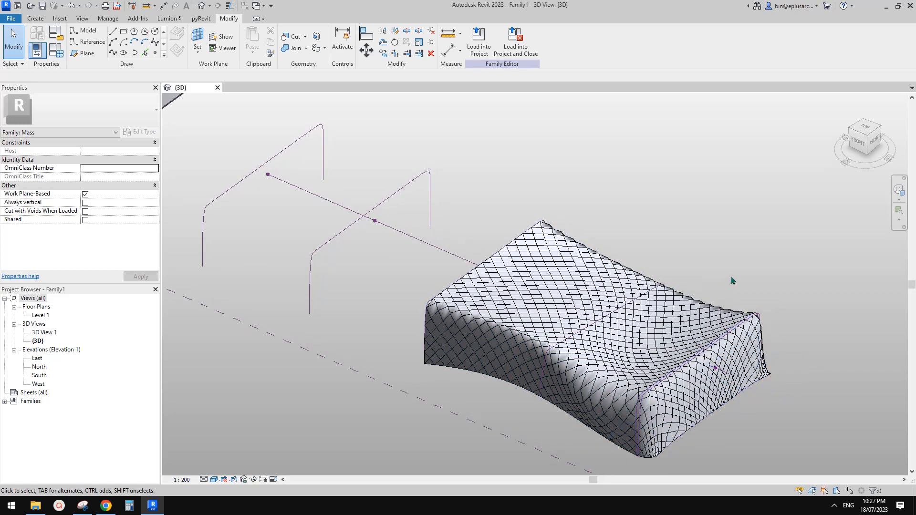
pyautogui.moveTo(733, 292)
pyautogui.mouseDown(button='middle')
pyautogui.moveTo(727, 281)
pyautogui.moveTo(728, 307)
pyautogui.mouseUp(button='middle')
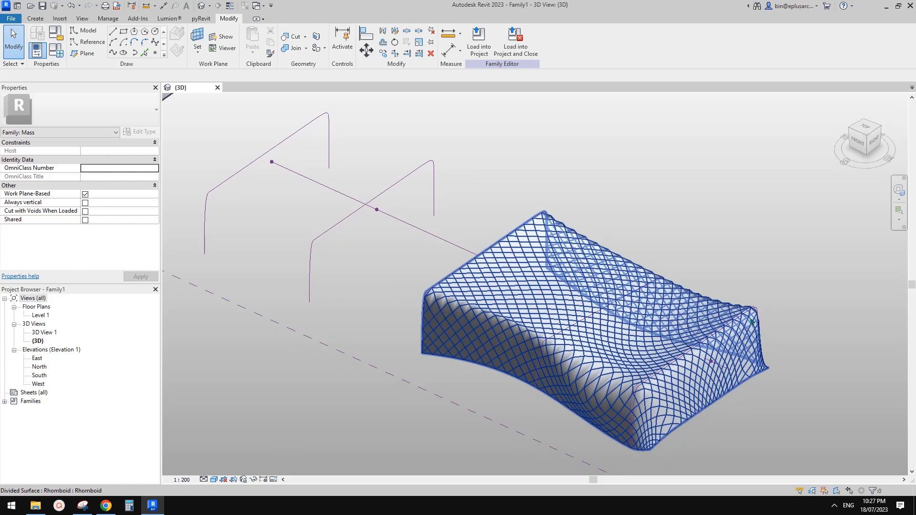
pyautogui.moveTo(775, 350); pyautogui.dragTo(770, 329, button='middle')
pyautogui.scroll(3, 772, 332)
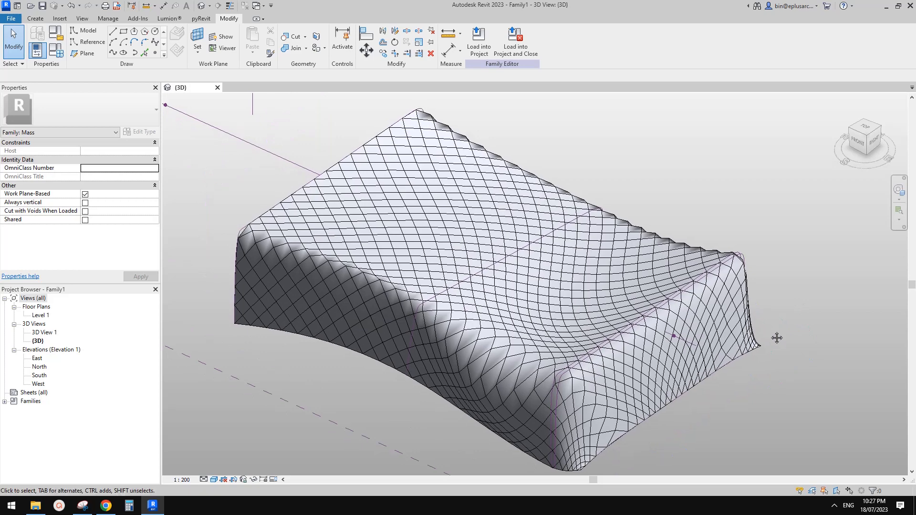
pyautogui.scroll(-2, 774, 336)
pyautogui.scroll(1, 769, 335)
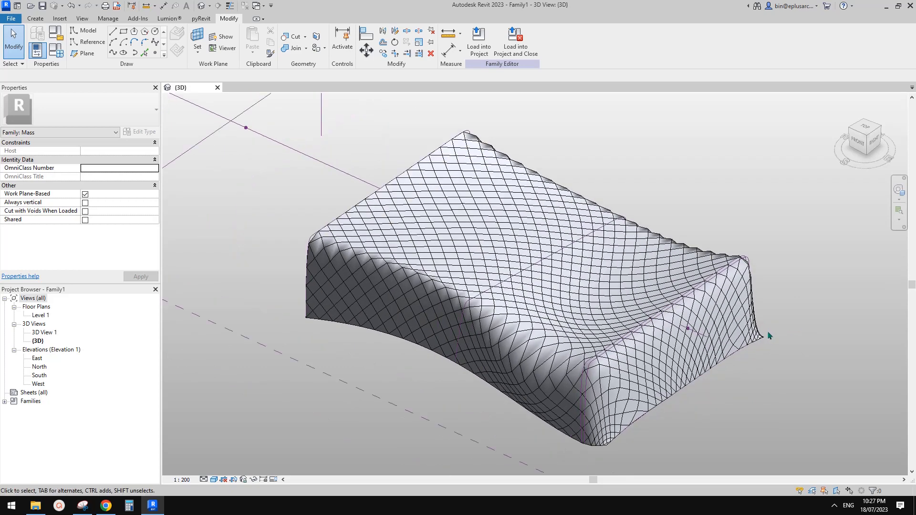